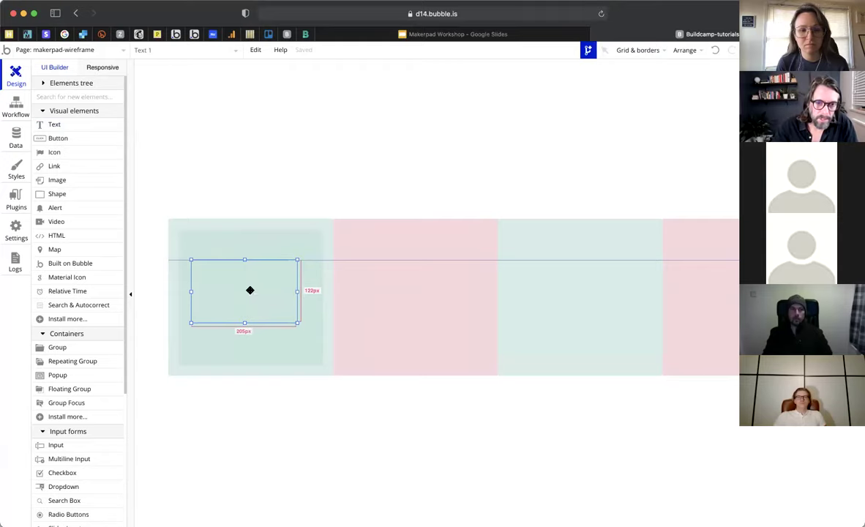
- Position the text element showing 1 within the first box and center it horizontally
{"action": "left_click_drag", "start_coordinate": [254, 325], "coordinate": [252, 331]}
{"action": "right_click", "coordinate": [252, 331]}
{"action": "left_click", "coordinate": [295, 466]}
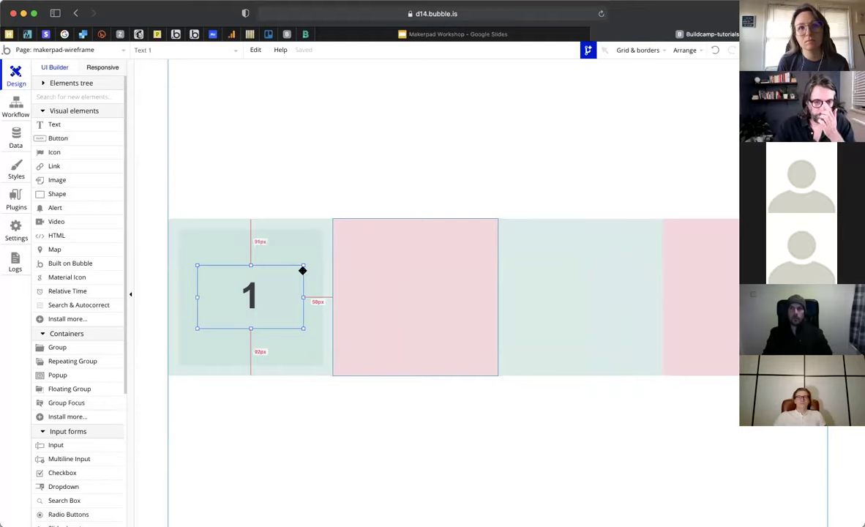
- Copy the first box's inner group with its number into the second box, and center it vertically and horizontally
{"action": "left_click", "coordinate": [314, 272]}
{"action": "left_click", "coordinate": [388, 257]}
{"action": "key", "text": "super+v"}
{"action": "right_click", "coordinate": [395, 241]}
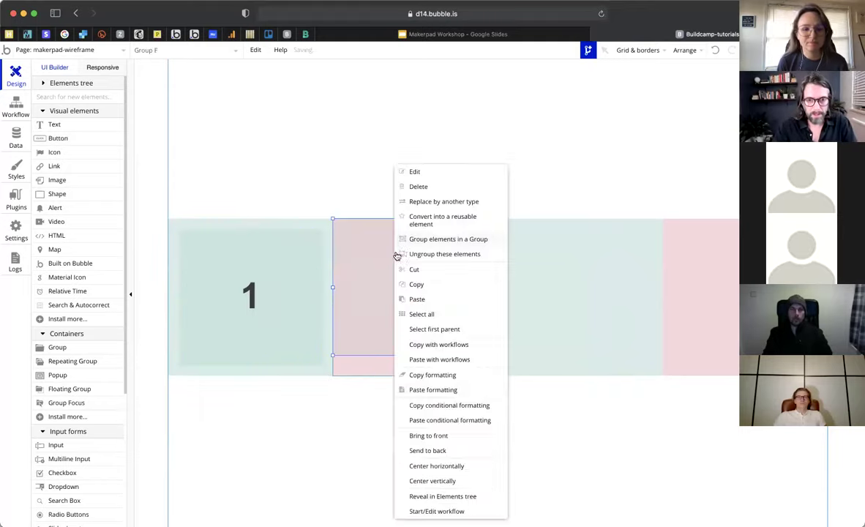
{"action": "left_click", "coordinate": [470, 479]}
{"action": "right_click", "coordinate": [436, 350]}
{"action": "left_click", "coordinate": [478, 467]}
- Set the second box's inner group background to the pink #D62755 at 10% opacity
{"action": "double_click", "coordinate": [454, 346]}
{"action": "left_click", "coordinate": [519, 349]}
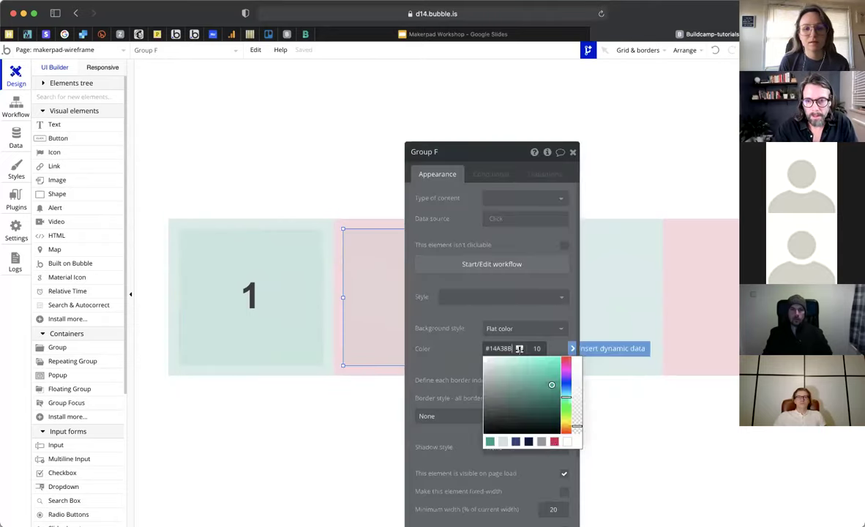
{"action": "left_click", "coordinate": [554, 442]}
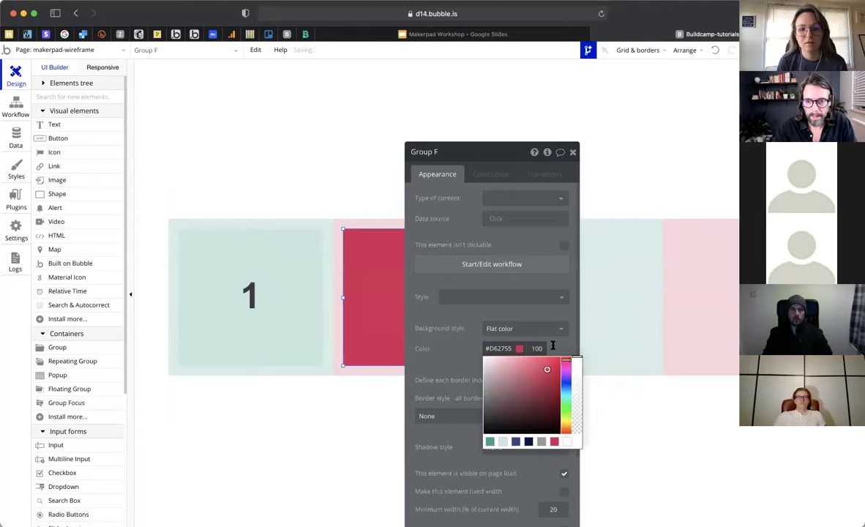
{"action": "double_click", "coordinate": [533, 349]}
{"action": "type", "text": "10"}
{"action": "left_click", "coordinate": [403, 378]}
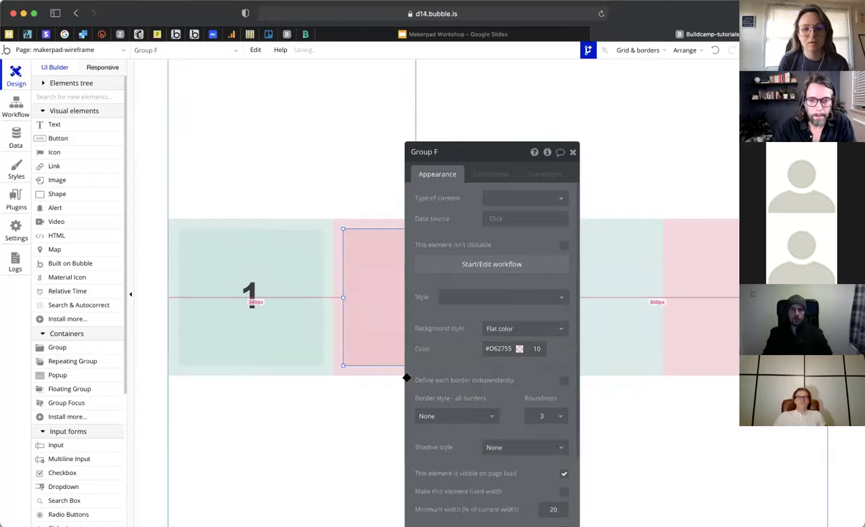
- Change the number text in the second box to 2
{"action": "left_click", "coordinate": [392, 303]}
{"action": "double_click", "coordinate": [529, 144]}
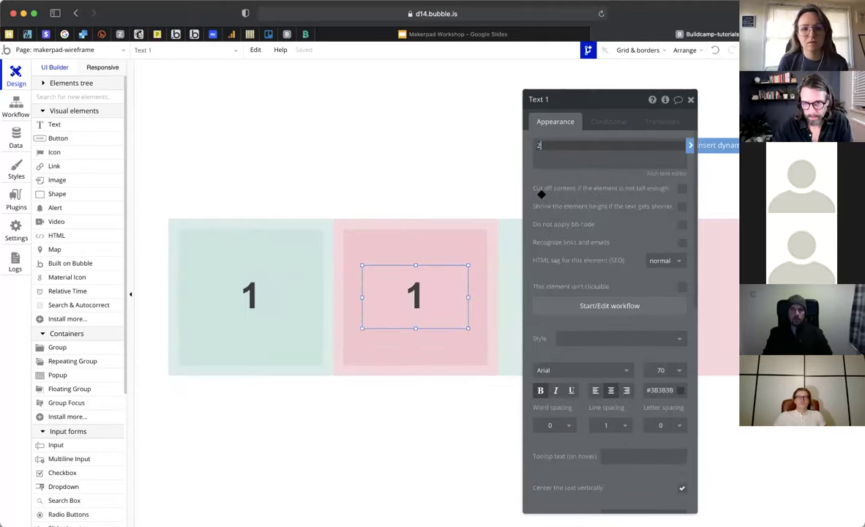
{"action": "type", "text": "2"}
- Copy the first box's inner group with its number into the empty third box, and center it vertically and horizontally
{"action": "left_click", "coordinate": [470, 229]}
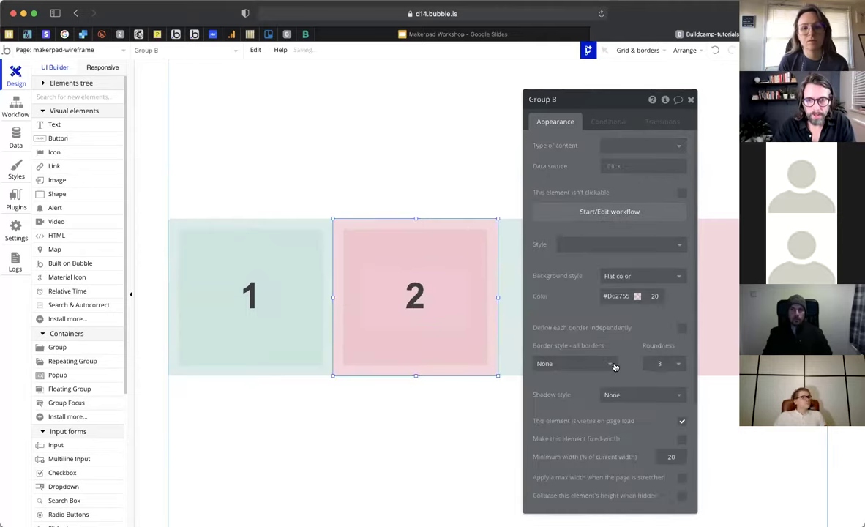
{"action": "scroll", "coordinate": [601, 344], "scroll_direction": "down", "scroll_amount": 3}
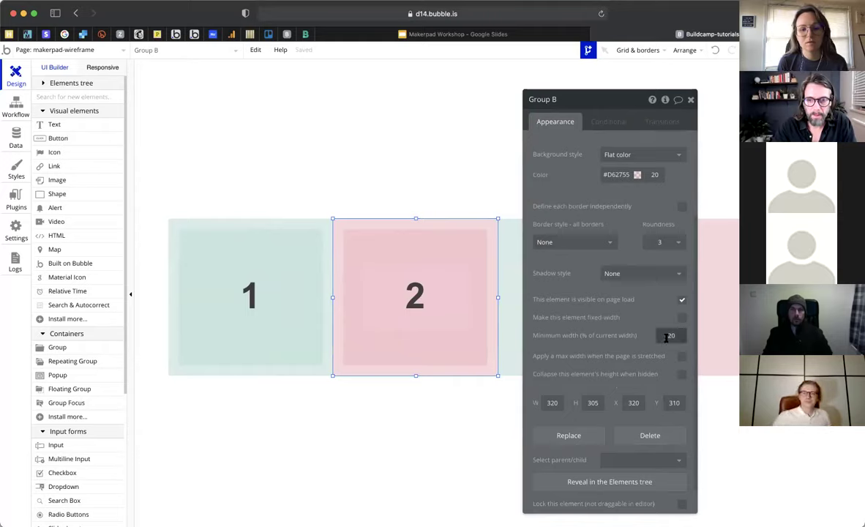
{"action": "left_click_drag", "start_coordinate": [641, 354], "coordinate": [612, 362]}
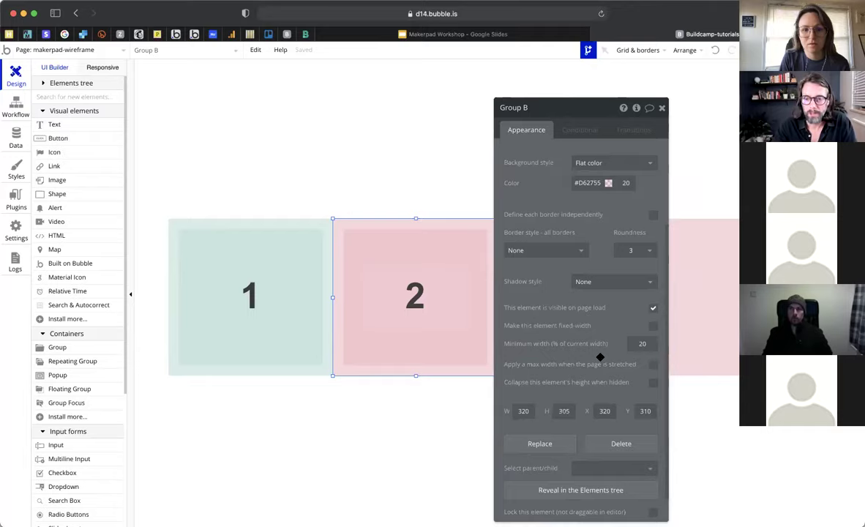
{"action": "left_click_drag", "start_coordinate": [590, 356], "coordinate": [207, 342]}
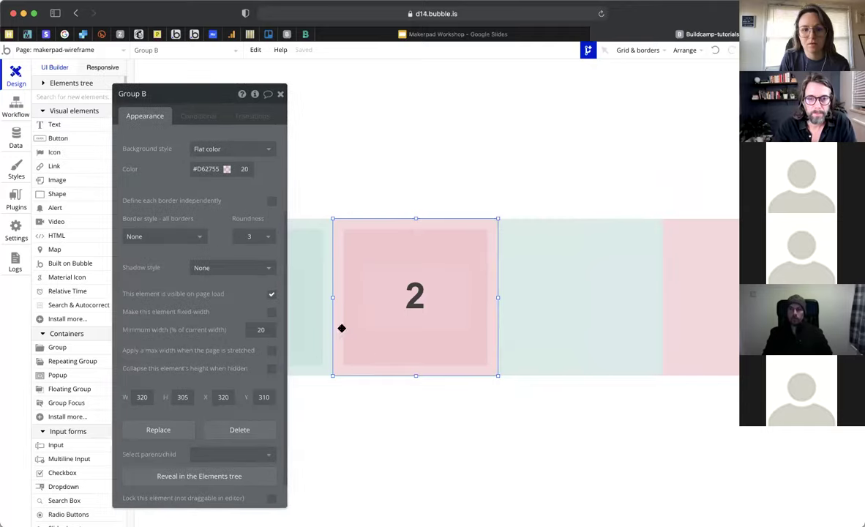
{"action": "left_click", "coordinate": [310, 327]}
{"action": "left_click", "coordinate": [317, 325]}
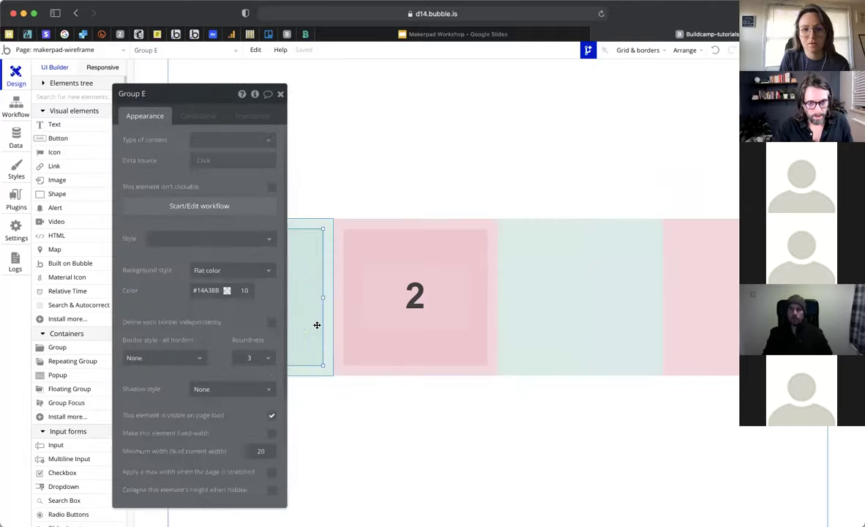
{"action": "left_click", "coordinate": [559, 294]}
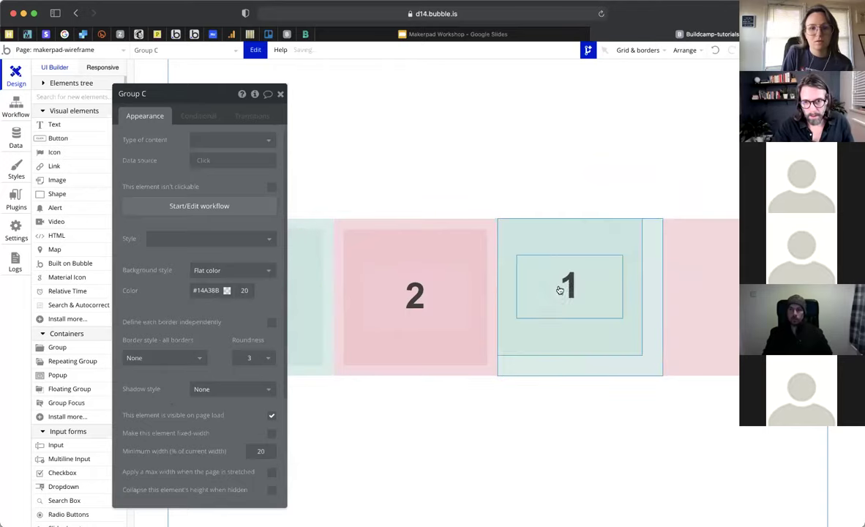
{"action": "right_click", "coordinate": [556, 233]}
{"action": "left_click", "coordinate": [572, 364]}
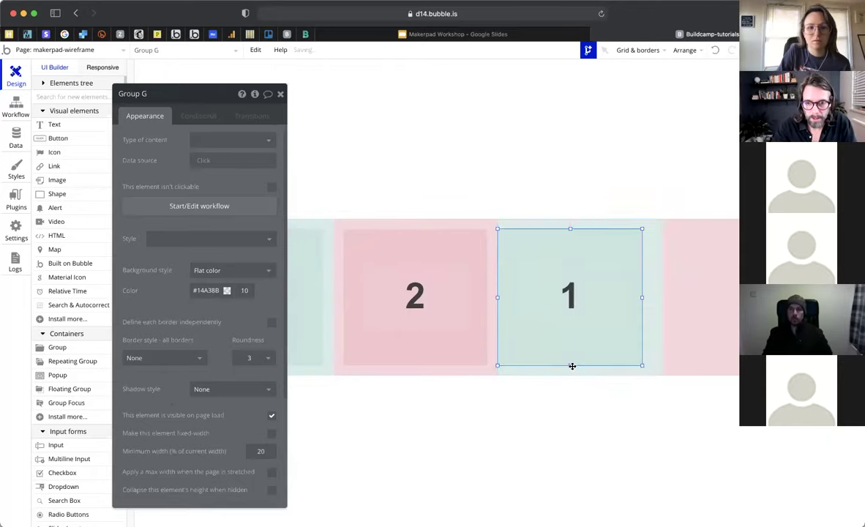
{"action": "right_click", "coordinate": [575, 357]}
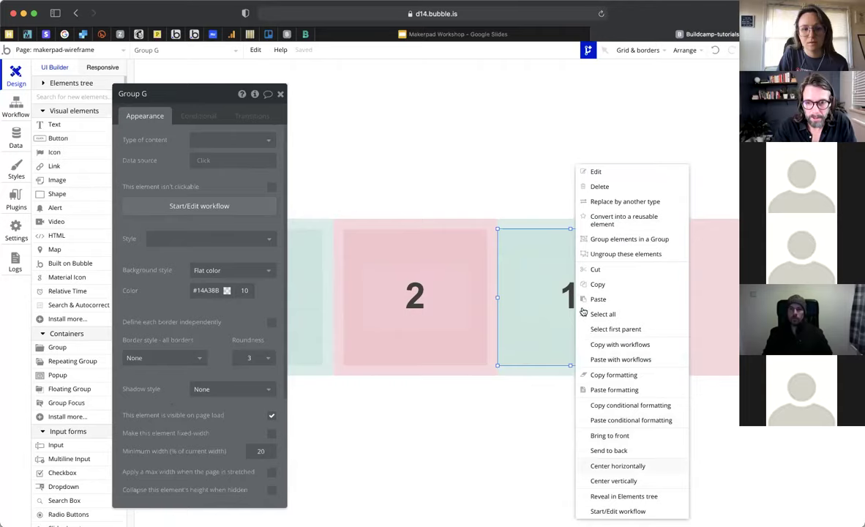
{"action": "left_click", "coordinate": [618, 467]}
- Change the number text in the third box to 3
{"action": "left_click", "coordinate": [585, 303]}
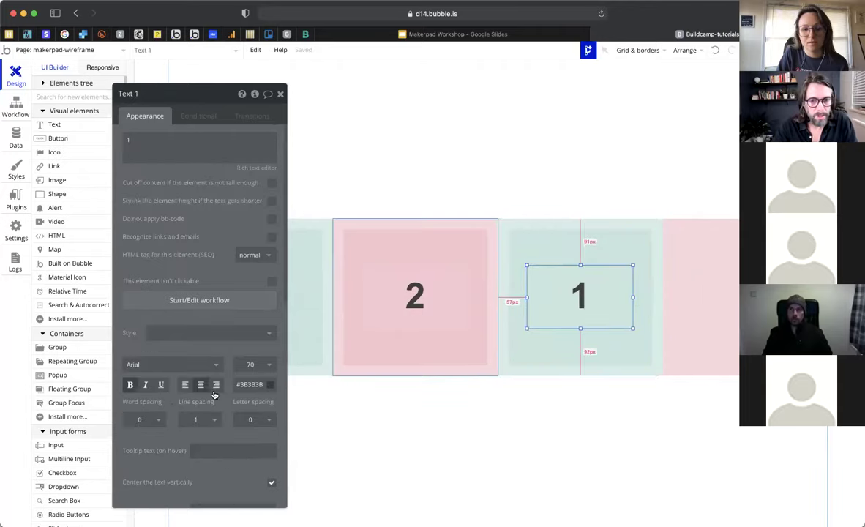
{"action": "scroll", "coordinate": [214, 395], "scroll_direction": "down", "scroll_amount": 5}
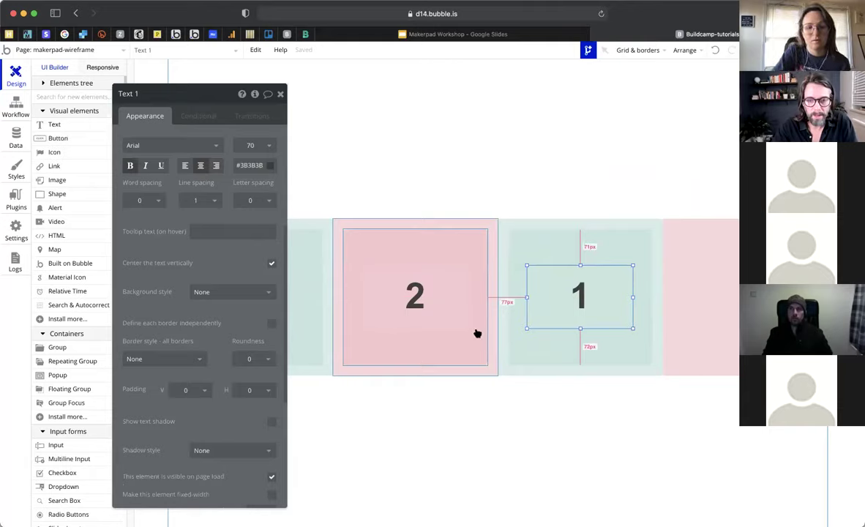
{"action": "left_click", "coordinate": [477, 241]}
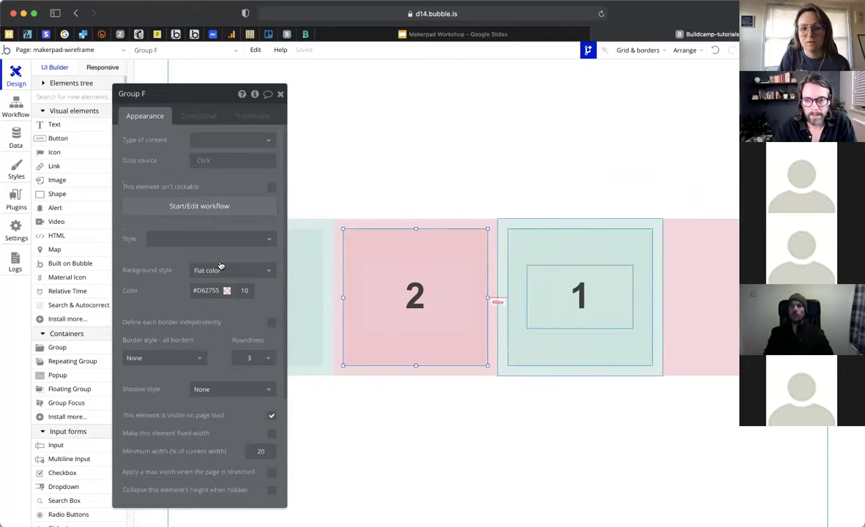
{"action": "left_click", "coordinate": [564, 296]}
{"action": "left_click_drag", "start_coordinate": [139, 139], "coordinate": [115, 139]}
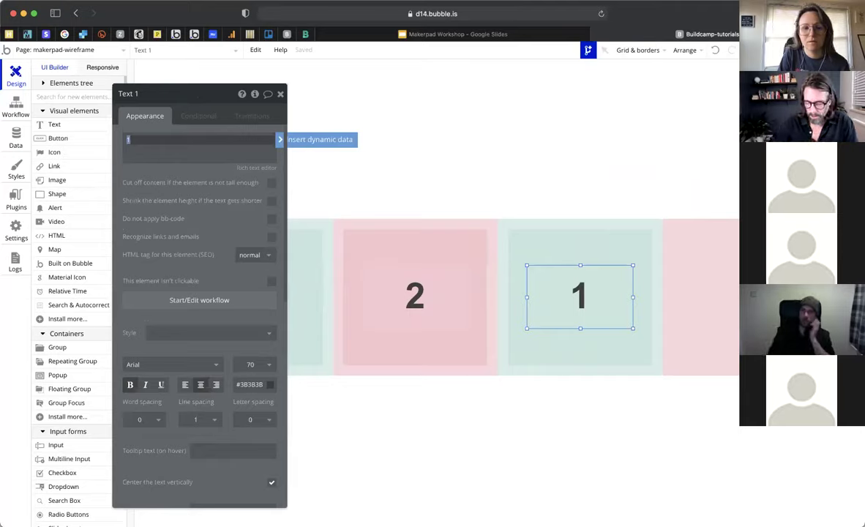
{"action": "type", "text": "3"}
{"action": "scroll", "coordinate": [194, 268], "scroll_direction": "down", "scroll_amount": 5}
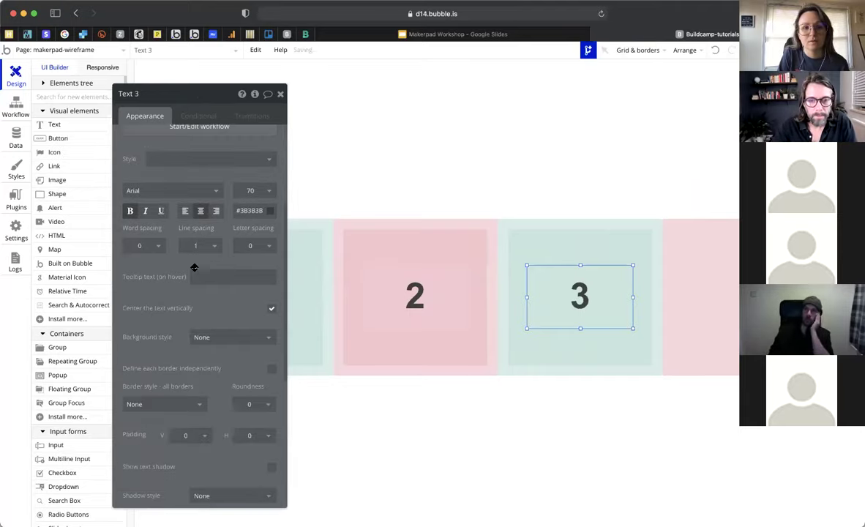
- Copy the second box's pink inner group with its number into the fourth box, and center it horizontally and vertically
{"action": "left_click", "coordinate": [479, 327]}
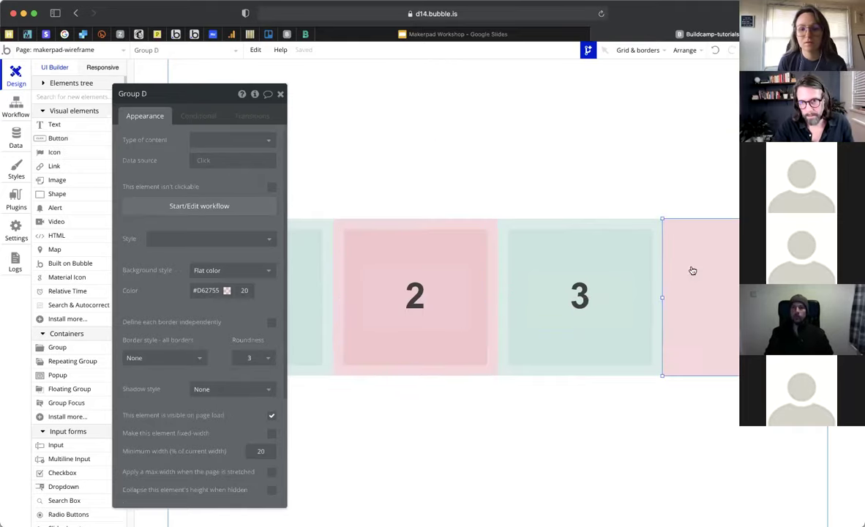
{"action": "right_click", "coordinate": [683, 232]}
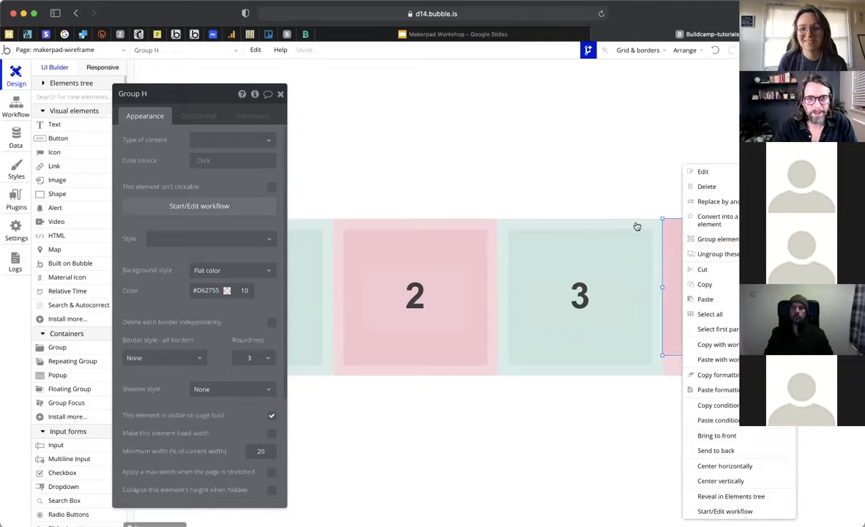
{"action": "right_click", "coordinate": [672, 287]}
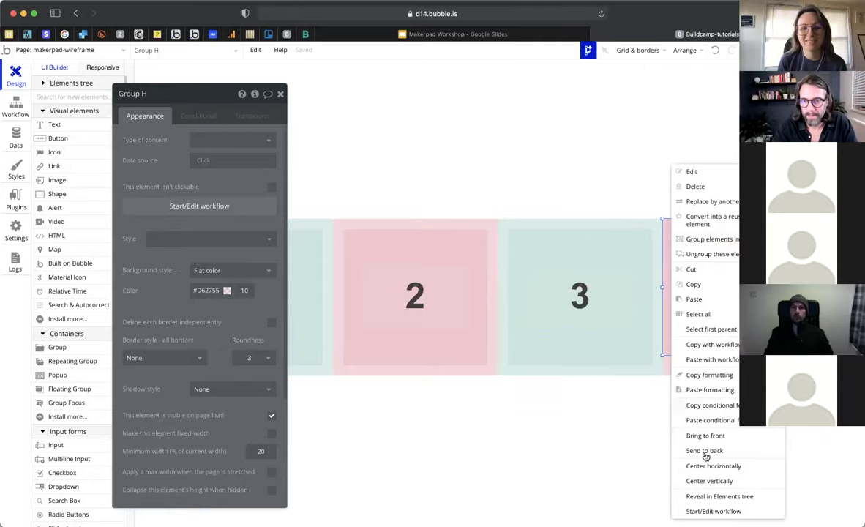
{"action": "left_click", "coordinate": [707, 465]}
{"action": "right_click", "coordinate": [688, 326]}
{"action": "left_click", "coordinate": [714, 478]}
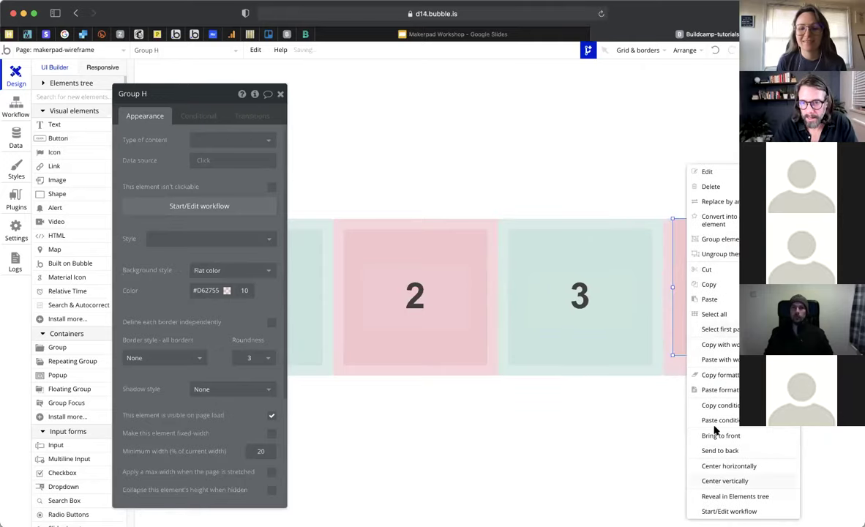
- Change the number text in the fourth box to 4 and close its property editor
{"action": "left_click", "coordinate": [736, 303]}
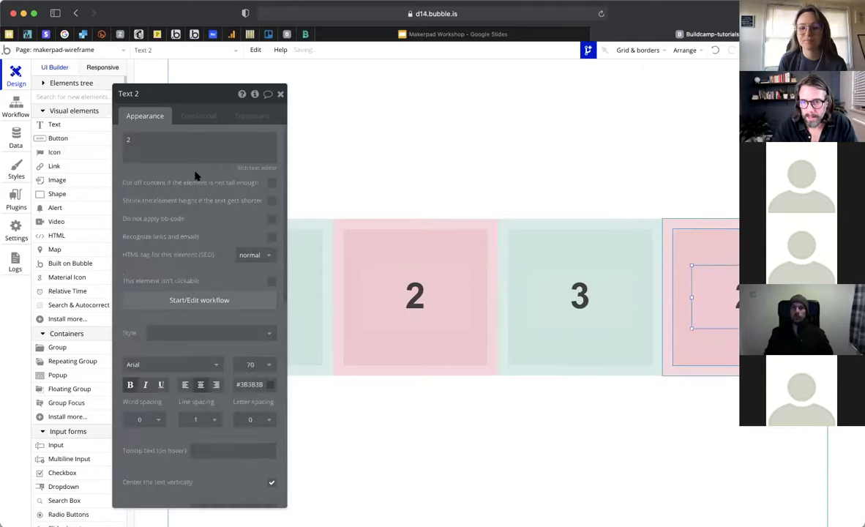
{"action": "left_click", "coordinate": [124, 142]}
{"action": "double_click", "coordinate": [124, 142]}
{"action": "type", "text": "4"}
{"action": "left_click", "coordinate": [280, 94]}
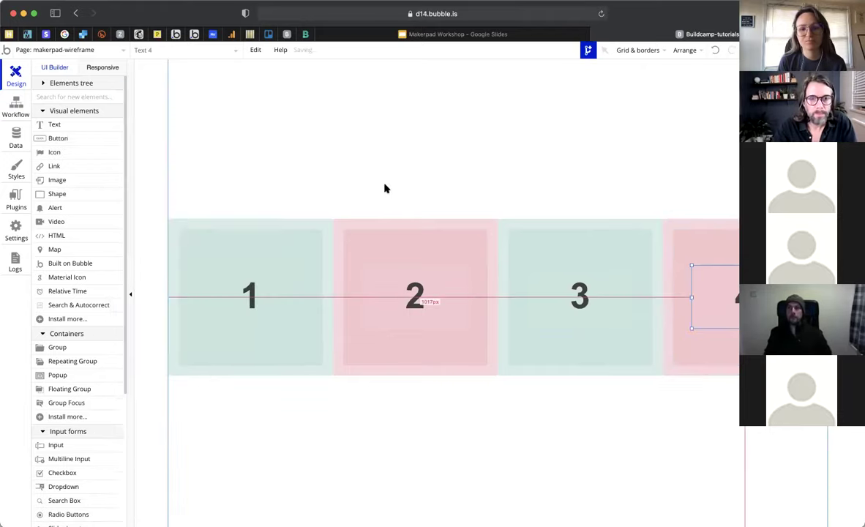
- Preview the page responsively at several widths to examine how the four numbered boxes adapt, and return to the element editor
{"action": "left_click", "coordinate": [116, 73]}
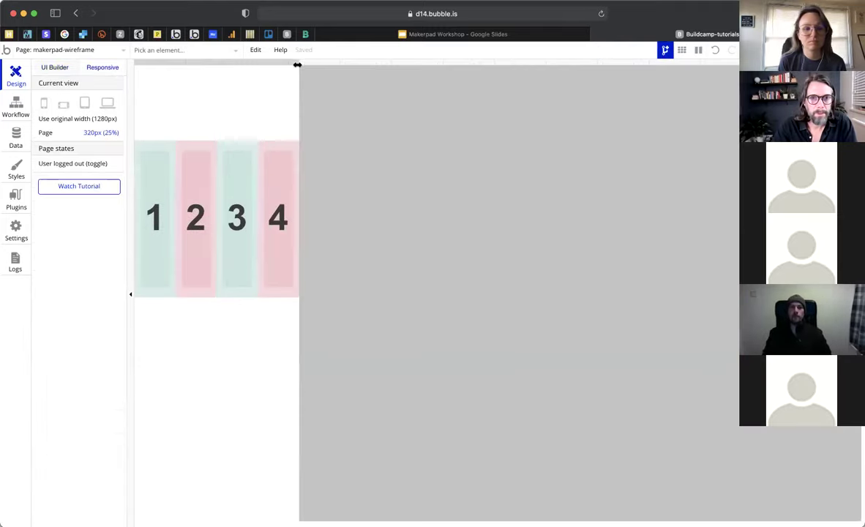
{"action": "left_click_drag", "start_coordinate": [543, 69], "coordinate": [770, 72]}
{"action": "left_click_drag", "start_coordinate": [713, 75], "coordinate": [751, 132]}
{"action": "left_click_drag", "start_coordinate": [662, 122], "coordinate": [420, 200]}
{"action": "left_click_drag", "start_coordinate": [564, 197], "coordinate": [161, 114]}
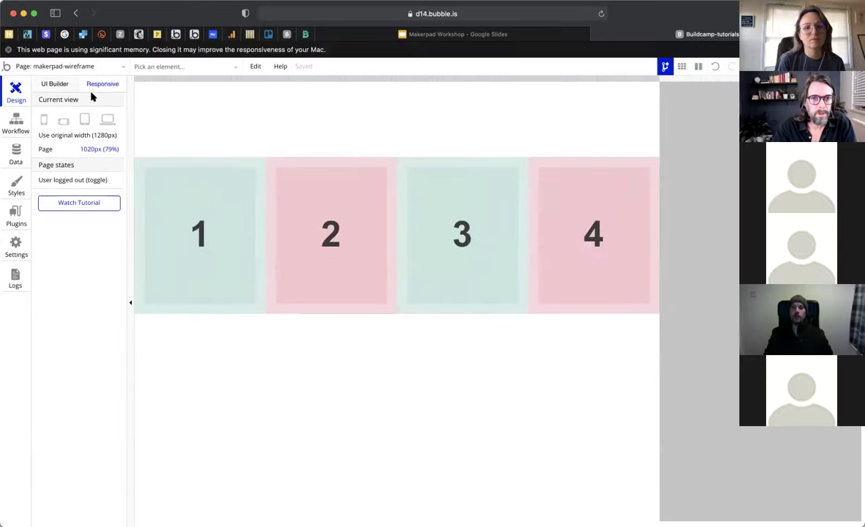
{"action": "left_click", "coordinate": [58, 87]}
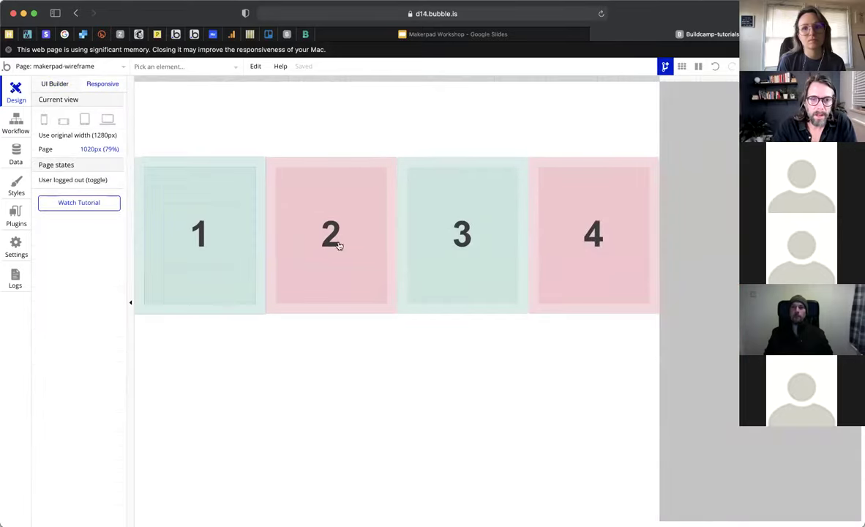
{"action": "left_click_drag", "start_coordinate": [652, 81], "coordinate": [576, 116]}
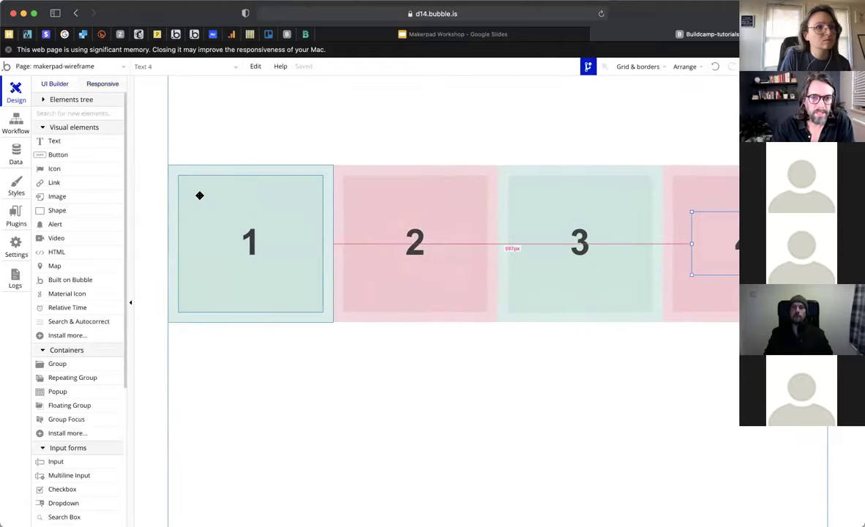
- Rename the first box's outer group to Group 1
{"action": "double_click", "coordinate": [200, 195]}
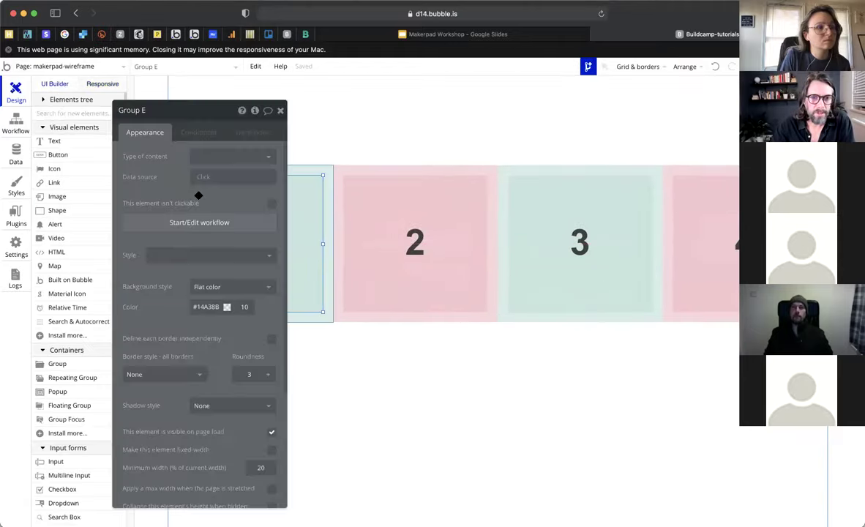
{"action": "left_click_drag", "start_coordinate": [206, 196], "coordinate": [440, 185]}
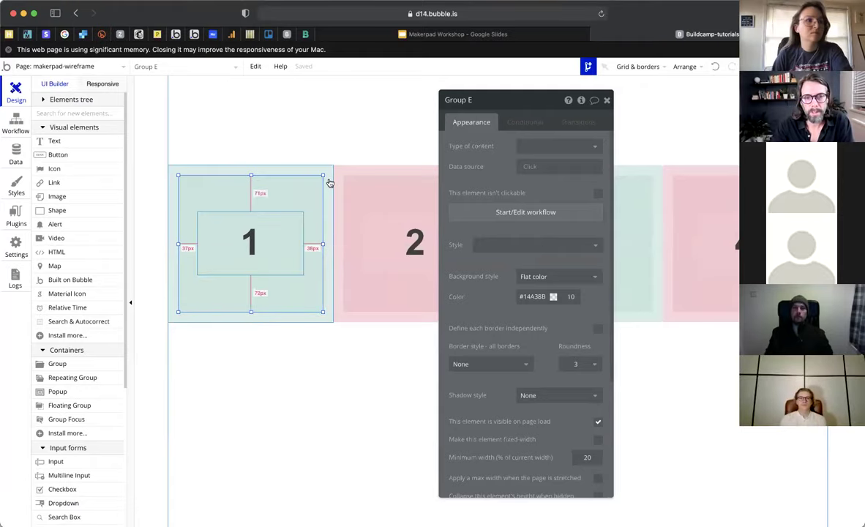
{"action": "key", "text": "Escape"}
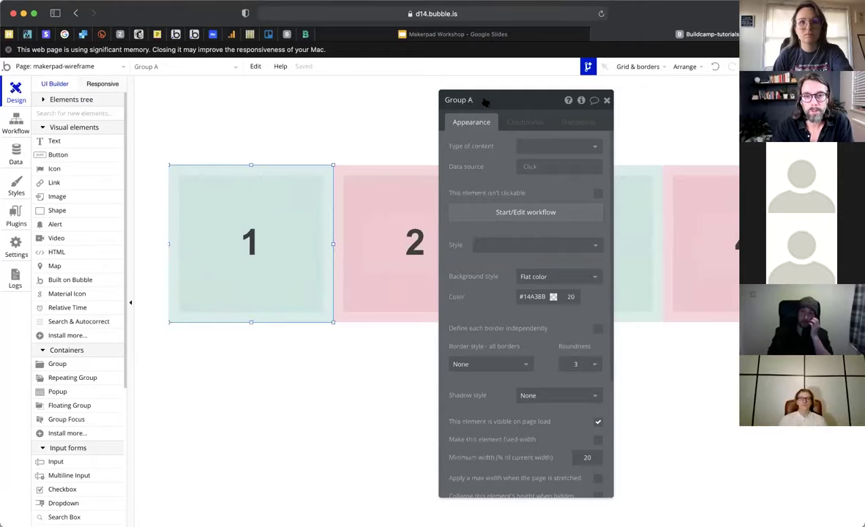
{"action": "left_click_drag", "start_coordinate": [483, 104], "coordinate": [482, 103]}
{"action": "left_click", "coordinate": [482, 103]}
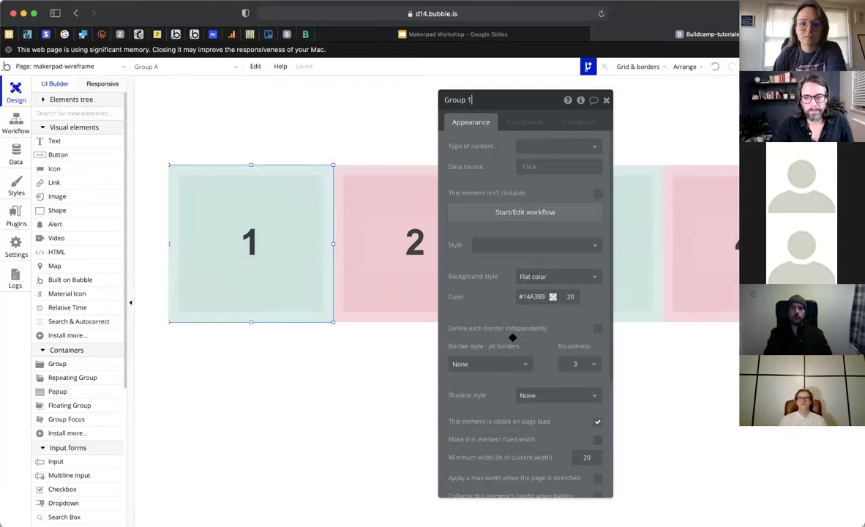
{"action": "left_click", "coordinate": [329, 237]}
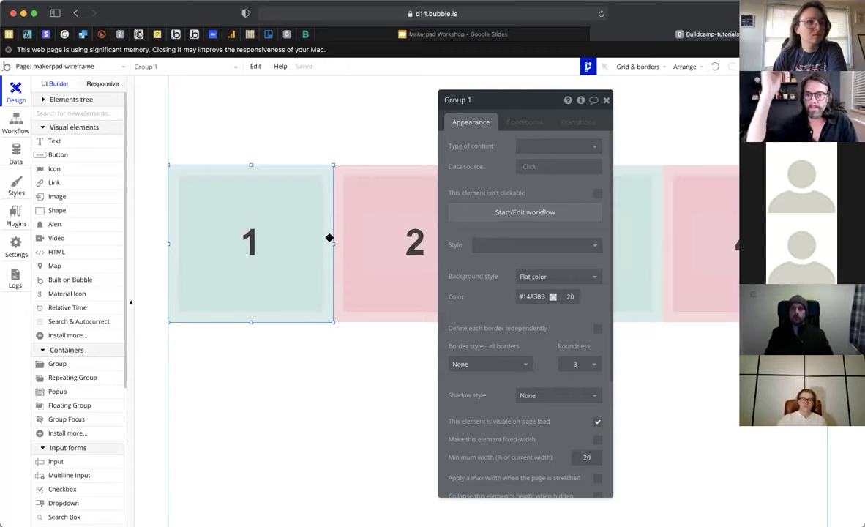
- Try a minimum width of 10% on the first box's inner group, and restore it to 20%
{"action": "left_click", "coordinate": [314, 245]}
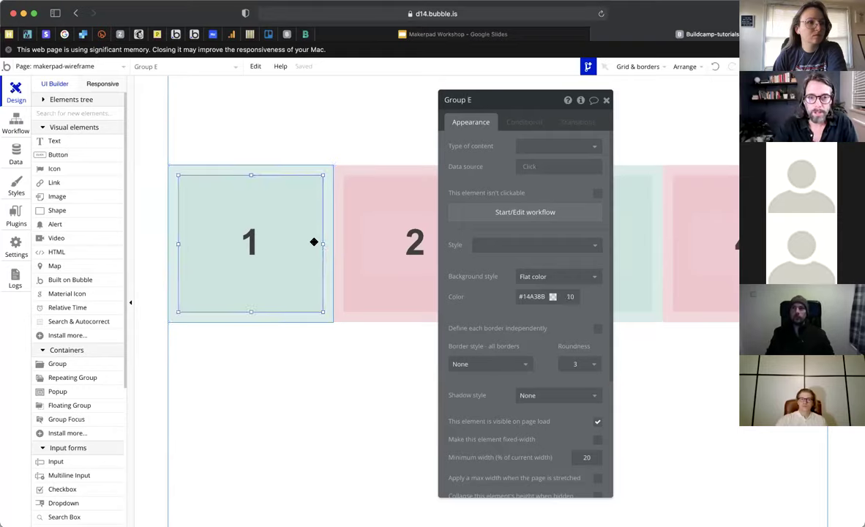
{"action": "key", "text": "alt"}
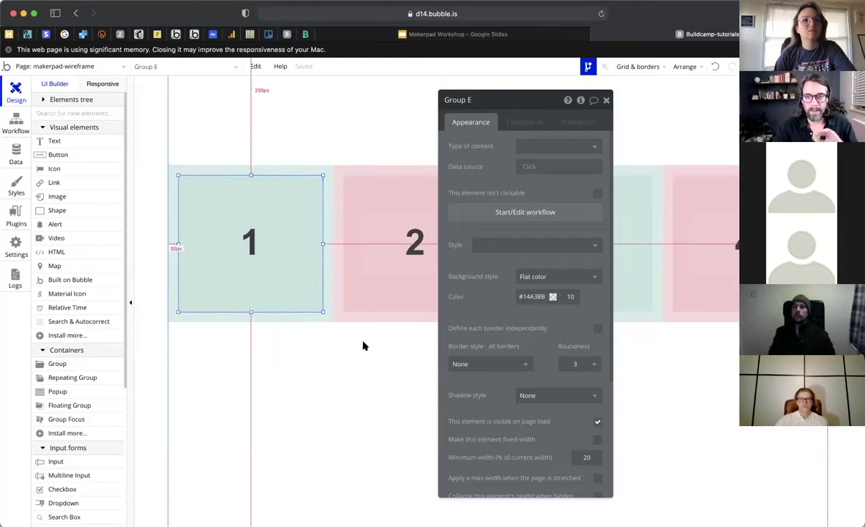
{"action": "scroll", "coordinate": [531, 279], "scroll_direction": "down", "scroll_amount": 5}
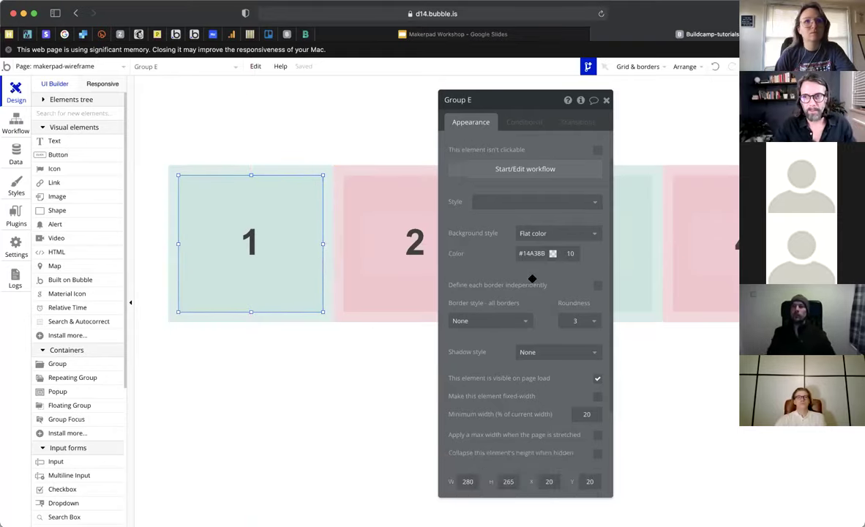
{"action": "double_click", "coordinate": [587, 287]}
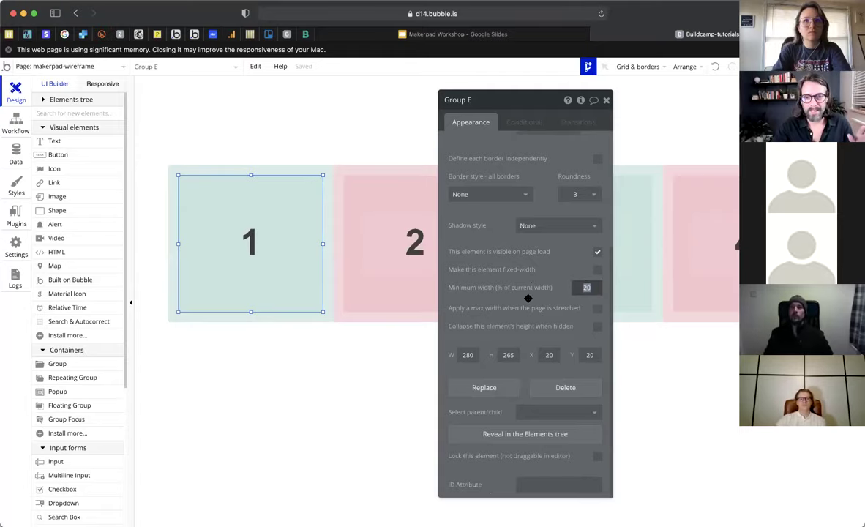
{"action": "type", "text": "10"}
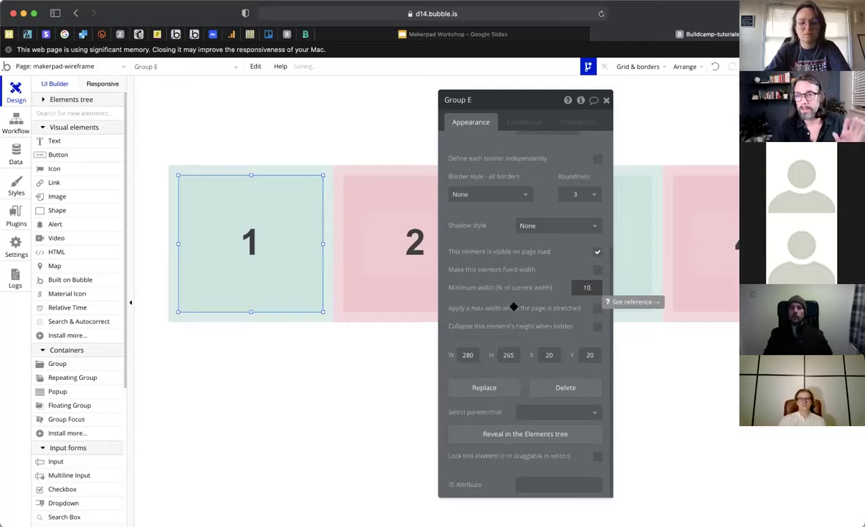
{"action": "double_click", "coordinate": [587, 288]}
{"action": "type", "text": "20"}
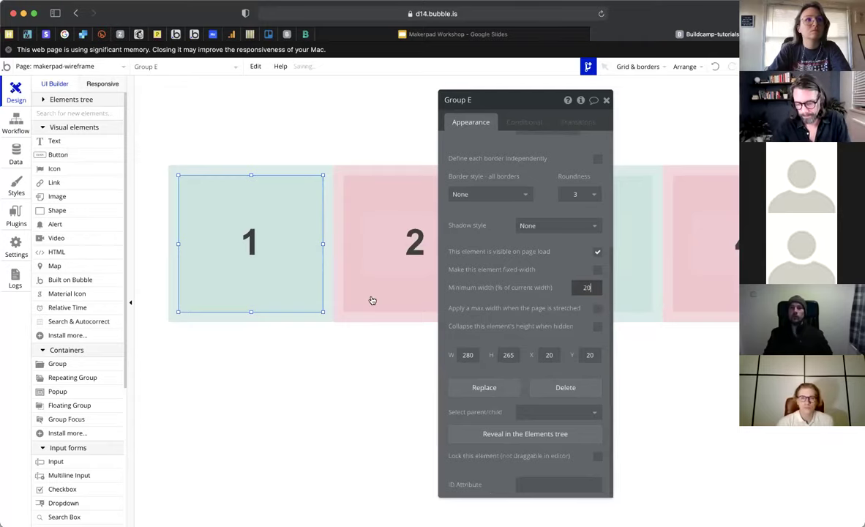
- Review Group 1's minimum width setting, preview the page responsively down to 320 px, and return to the element editor
{"action": "left_click", "coordinate": [329, 273]}
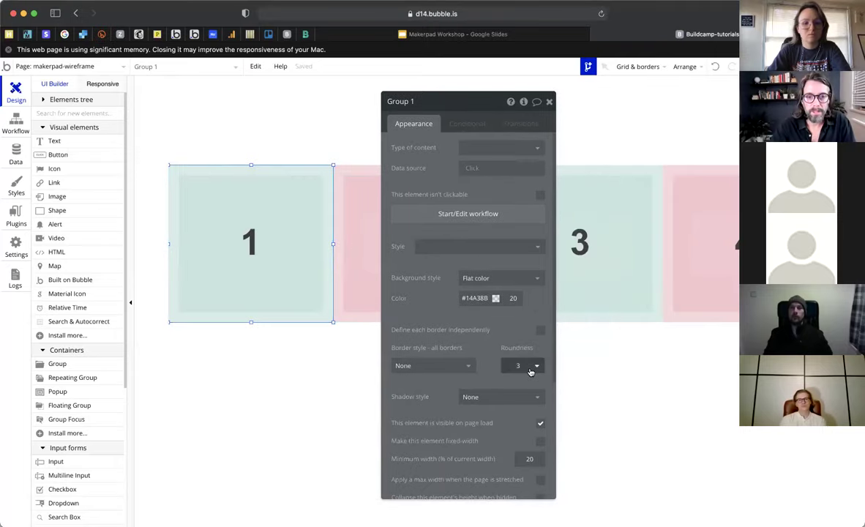
{"action": "scroll", "coordinate": [530, 369], "scroll_direction": "down", "scroll_amount": 3}
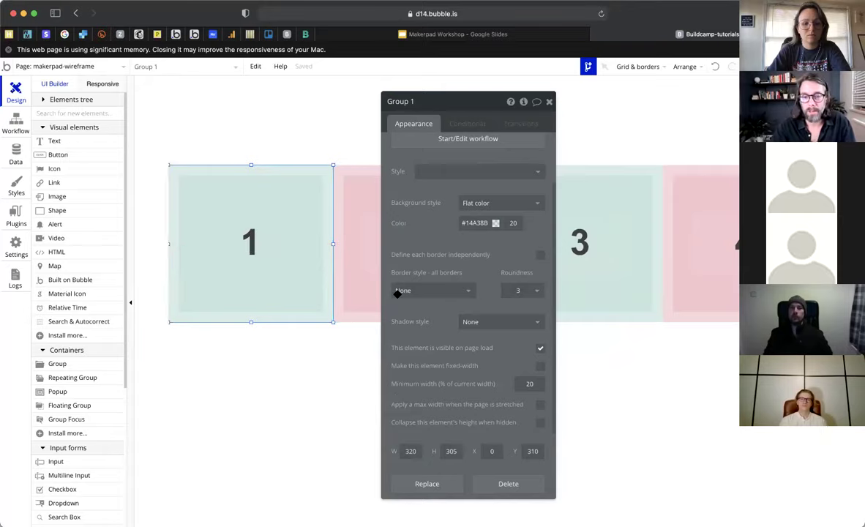
{"action": "scroll", "coordinate": [522, 330], "scroll_direction": "down", "scroll_amount": 2}
{"action": "double_click", "coordinate": [529, 331]}
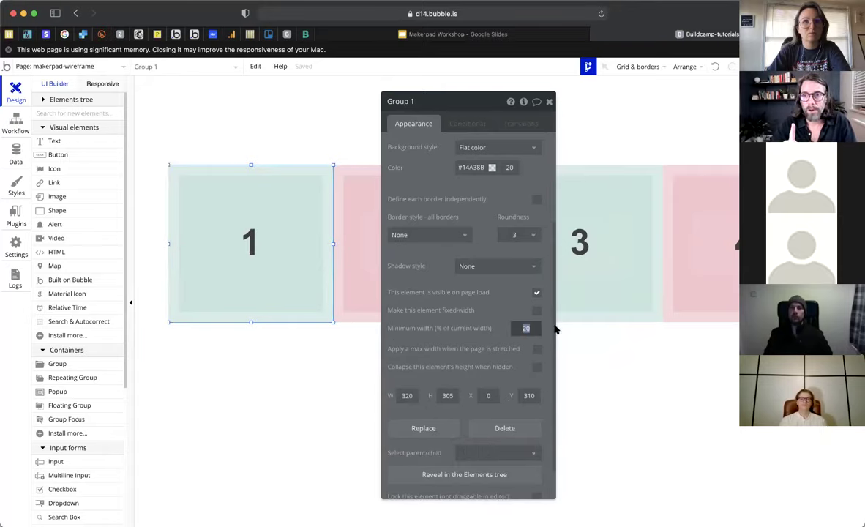
{"action": "left_click", "coordinate": [109, 84]}
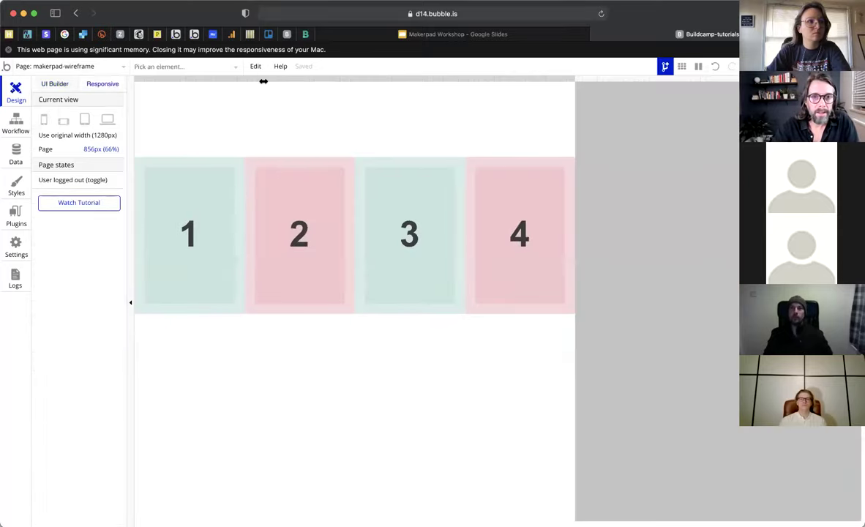
{"action": "left_click_drag", "start_coordinate": [576, 80], "coordinate": [299, 80]}
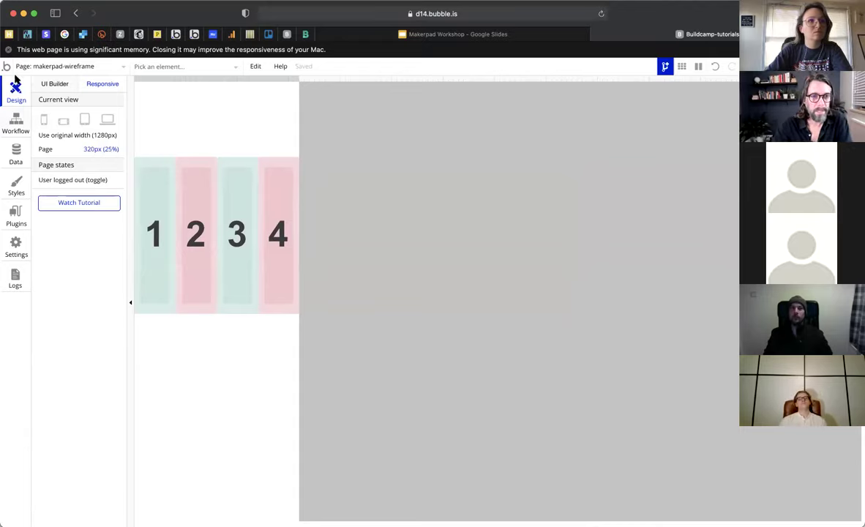
{"action": "left_click", "coordinate": [51, 85]}
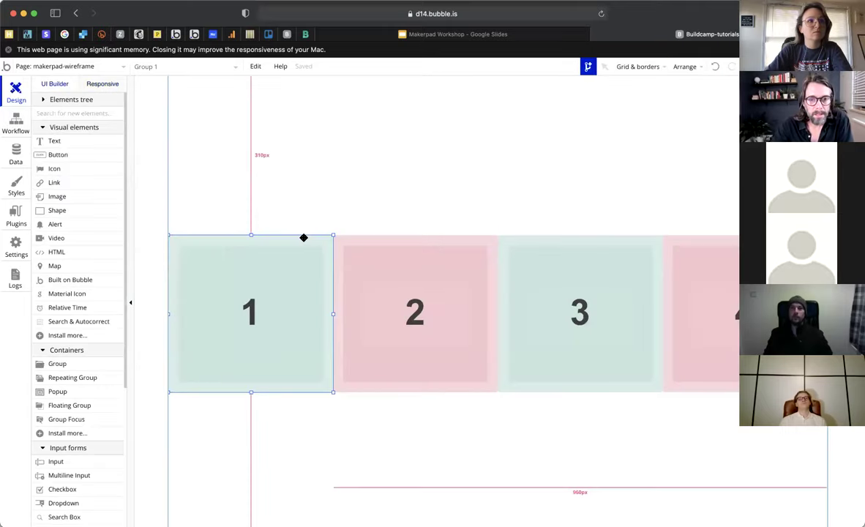
- Set the minimum width of the first and second boxes' outer groups to 50% of current width
{"action": "double_click", "coordinate": [322, 237]}
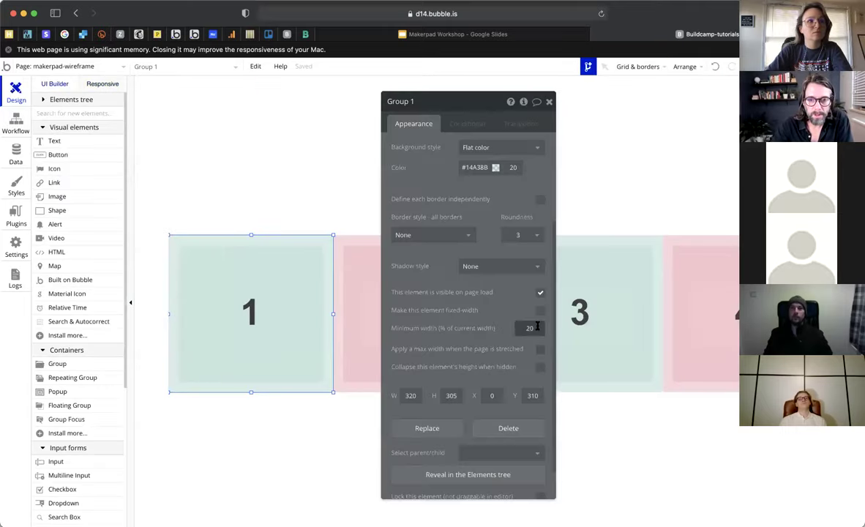
{"action": "left_click", "coordinate": [435, 317]}
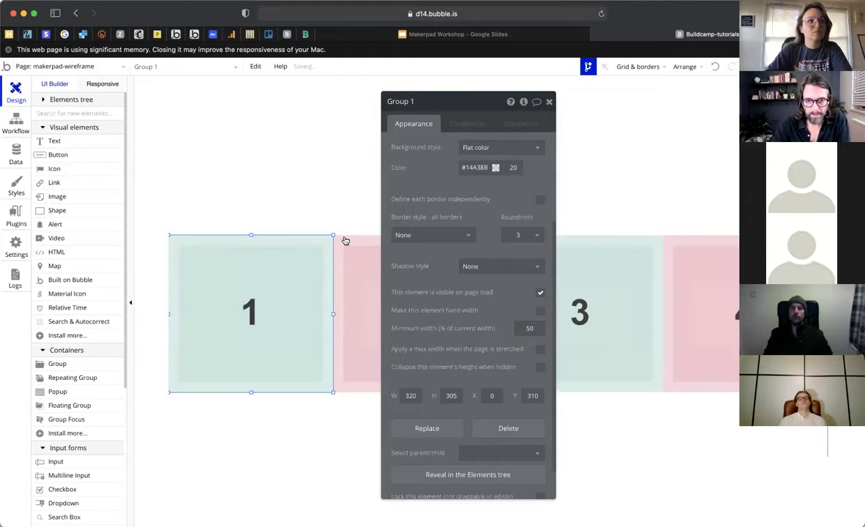
{"action": "left_click", "coordinate": [357, 316]}
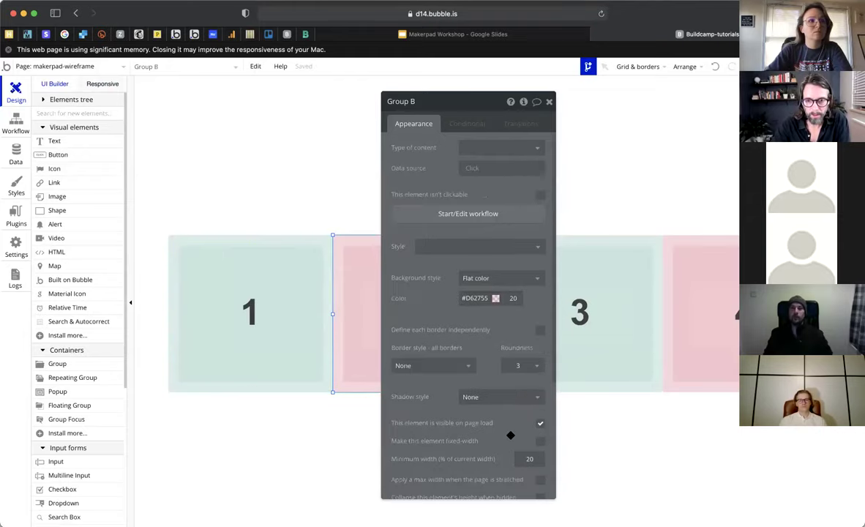
{"action": "scroll", "coordinate": [530, 415], "scroll_direction": "down", "scroll_amount": 2}
{"action": "left_click", "coordinate": [540, 385]}
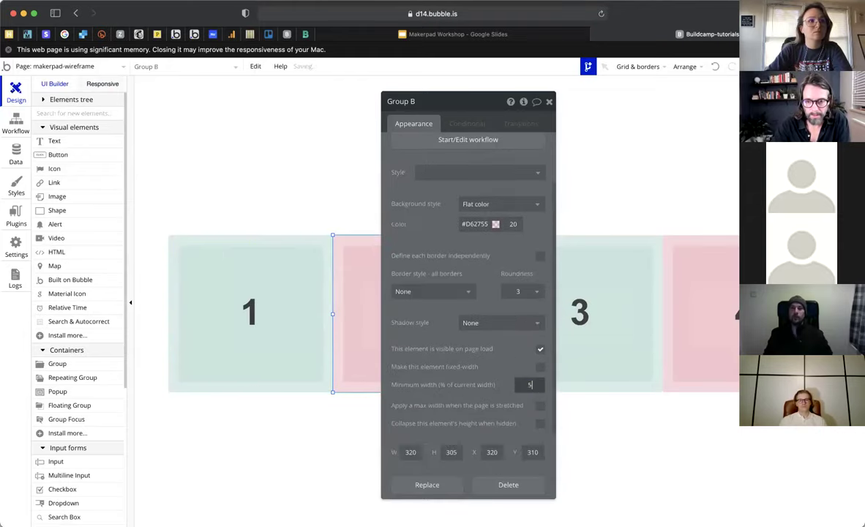
{"action": "left_click_drag", "start_coordinate": [487, 386], "coordinate": [266, 381]}
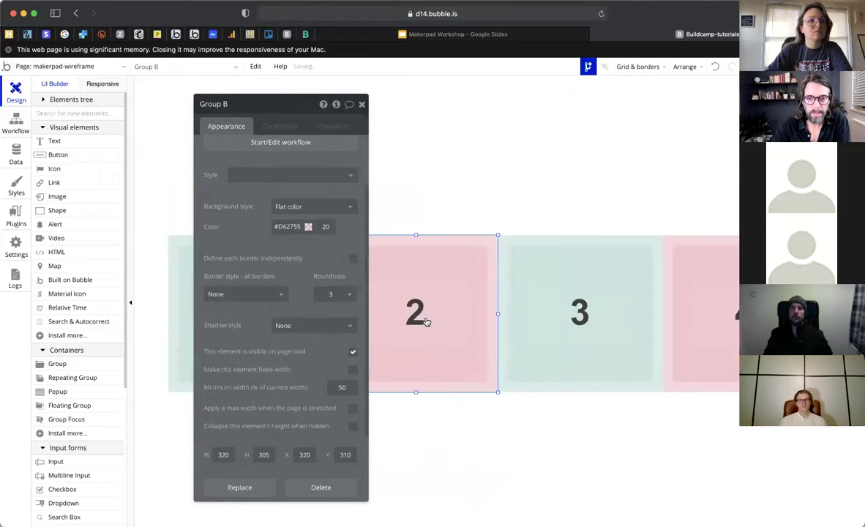
- Set the minimum width of the third and fourth boxes' outer groups to 50% of current width
{"action": "left_click", "coordinate": [504, 250]}
{"action": "scroll", "coordinate": [257, 352], "scroll_direction": "down", "scroll_amount": 4}
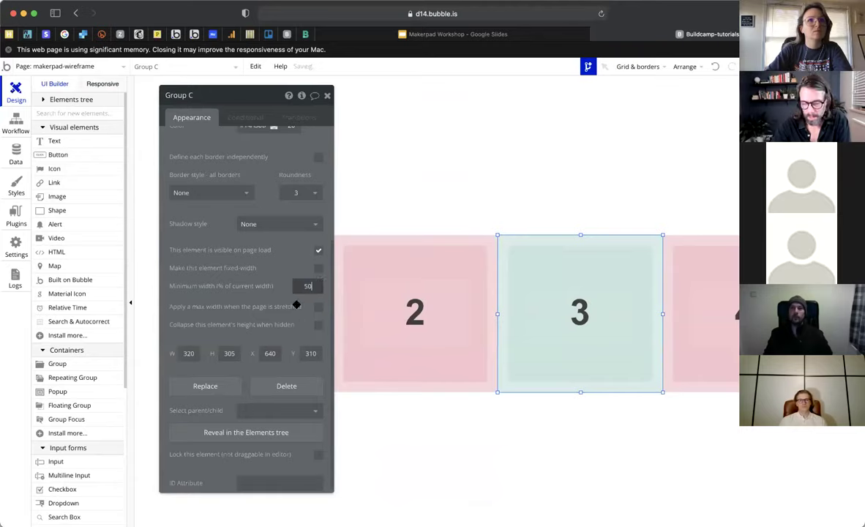
{"action": "left_click", "coordinate": [667, 274]}
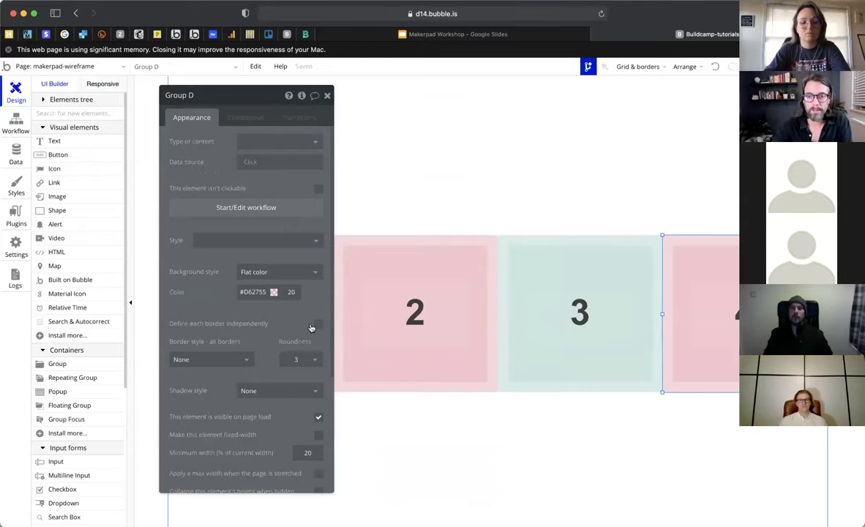
{"action": "scroll", "coordinate": [297, 395], "scroll_direction": "down", "scroll_amount": 2}
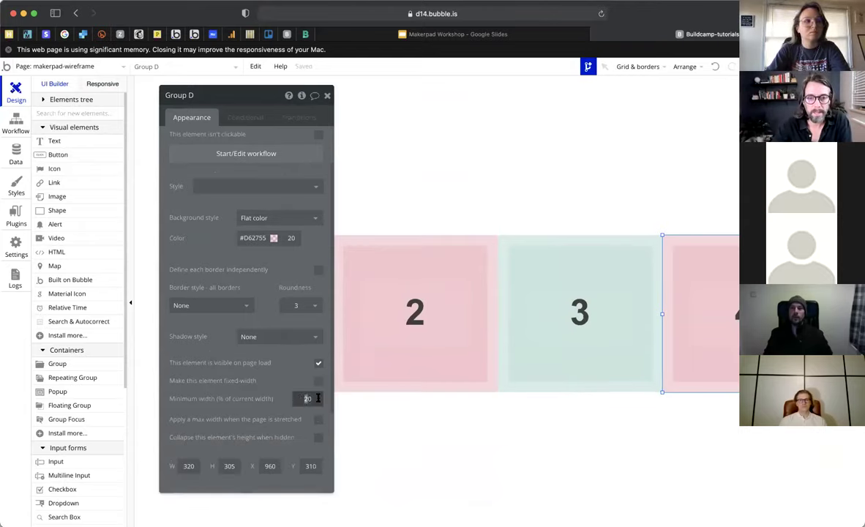
- Preview the page responsively at 740 px and 300 px, and examine how the boxes wrap and stack down the page
{"action": "left_click", "coordinate": [103, 84]}
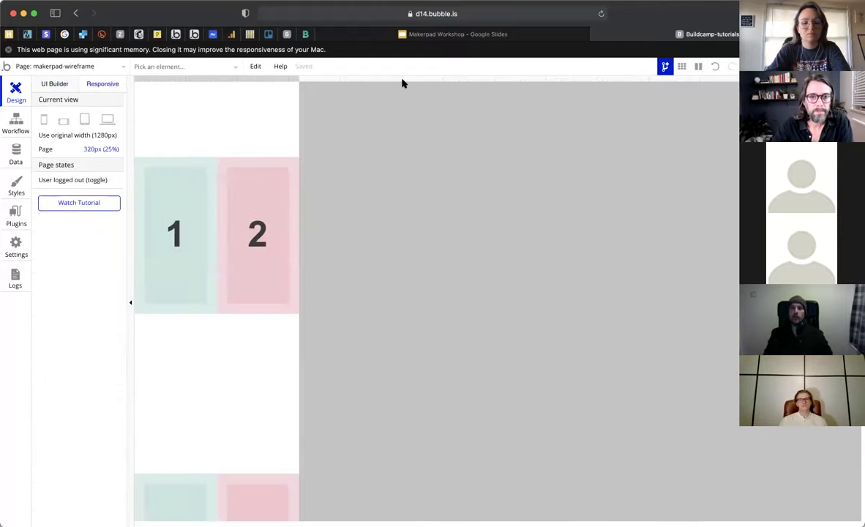
{"action": "left_click", "coordinate": [514, 91]}
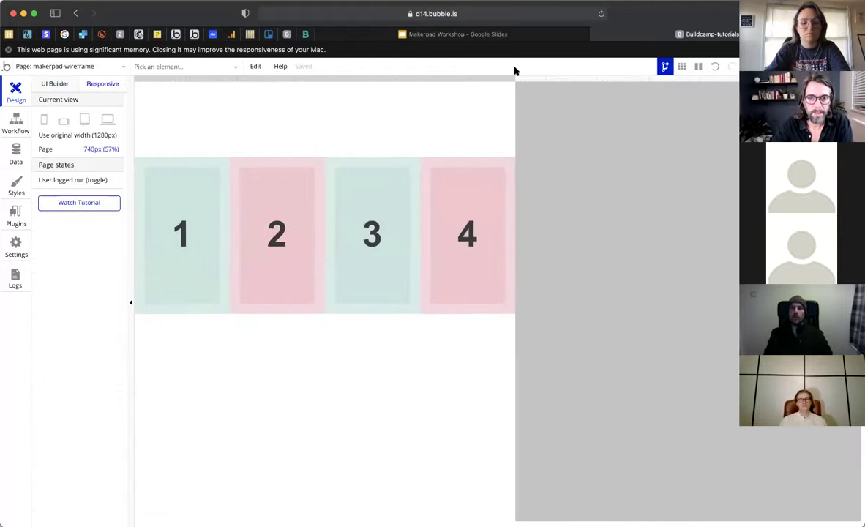
{"action": "left_click", "coordinate": [443, 89]}
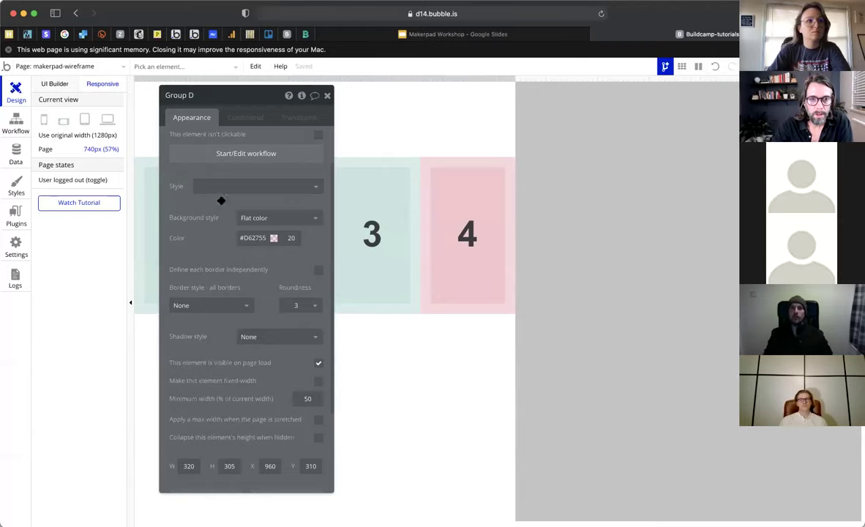
{"action": "left_click", "coordinate": [494, 147]}
{"action": "left_click_drag", "start_coordinate": [514, 80], "coordinate": [249, 132]}
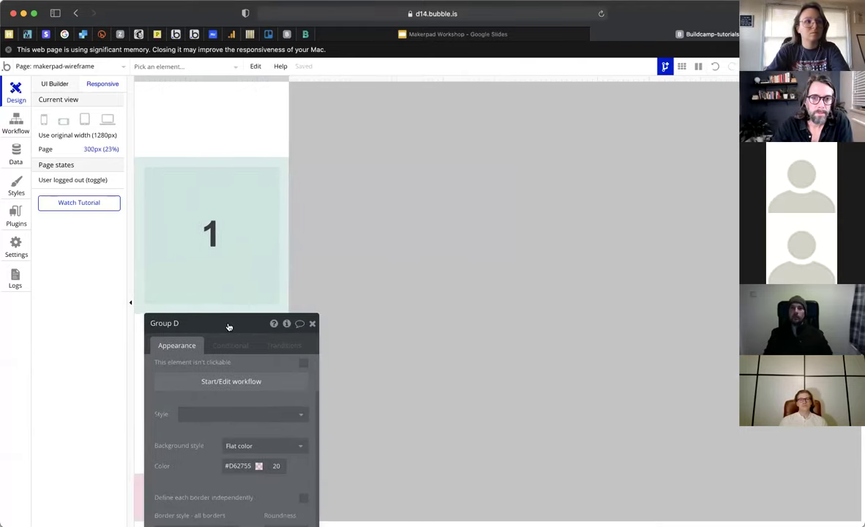
{"action": "left_click", "coordinate": [313, 324]}
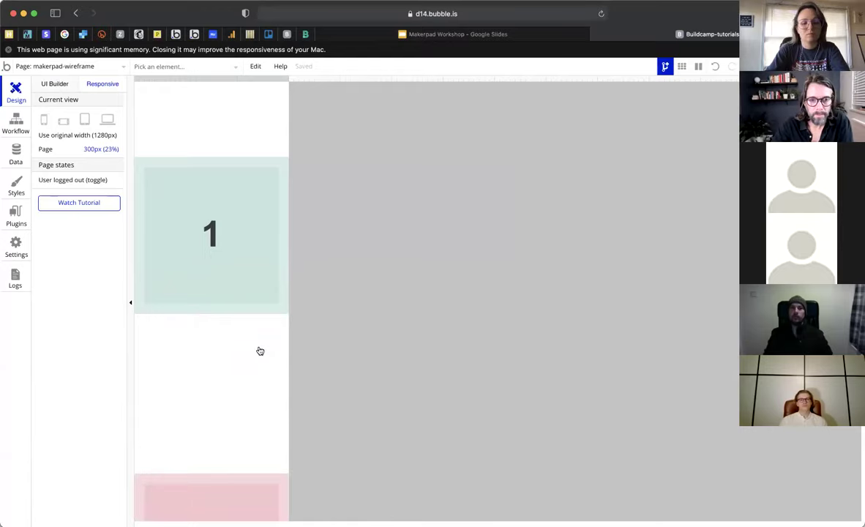
{"action": "scroll", "coordinate": [260, 351], "scroll_direction": "down", "scroll_amount": 3}
{"action": "scroll", "coordinate": [260, 351], "scroll_direction": "up", "scroll_amount": 4}
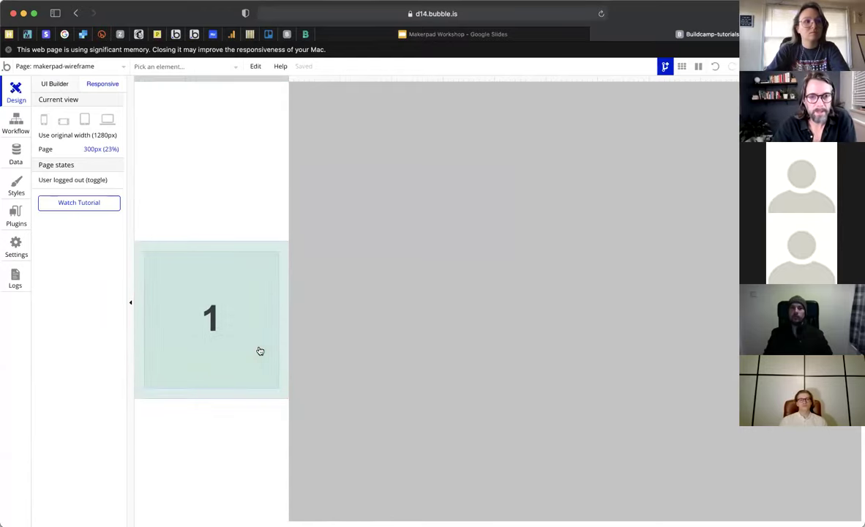
{"action": "scroll", "coordinate": [259, 351], "scroll_direction": "down", "scroll_amount": 6}
{"action": "scroll", "coordinate": [260, 351], "scroll_direction": "up", "scroll_amount": 6}
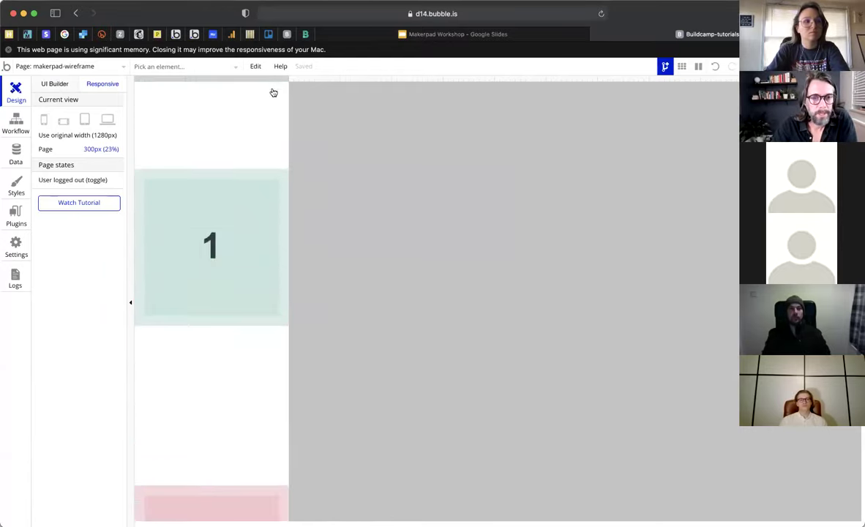
{"action": "scroll", "coordinate": [271, 89], "scroll_direction": "up", "scroll_amount": 1}
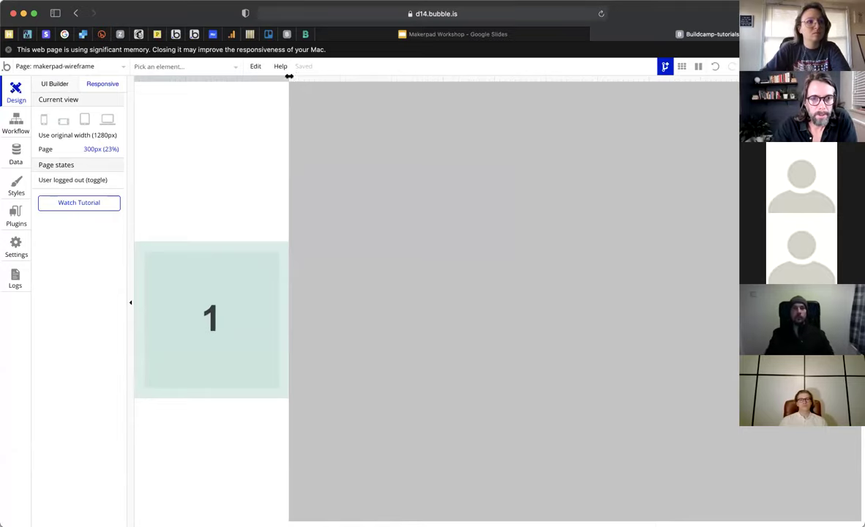
- Compare the box layout at page widths of 320 px and 318 px to examine the break at 25% of the original width
{"action": "mouse_move", "coordinate": [290, 76]}
{"action": "left_mouse_down"}
{"action": "mouse_move", "coordinate": [309, 78]}
{"action": "mouse_move", "coordinate": [299, 79]}
{"action": "left_mouse_up"}
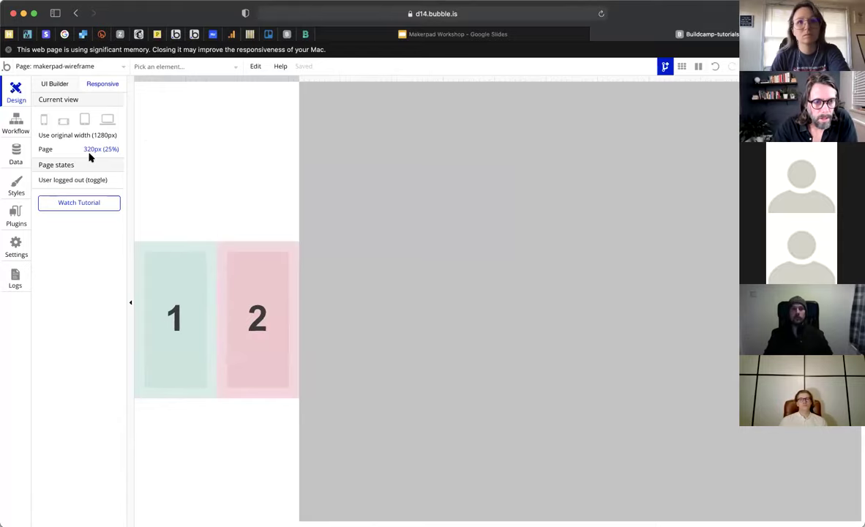
{"action": "scroll", "coordinate": [90, 156], "scroll_direction": "up", "scroll_amount": 10}
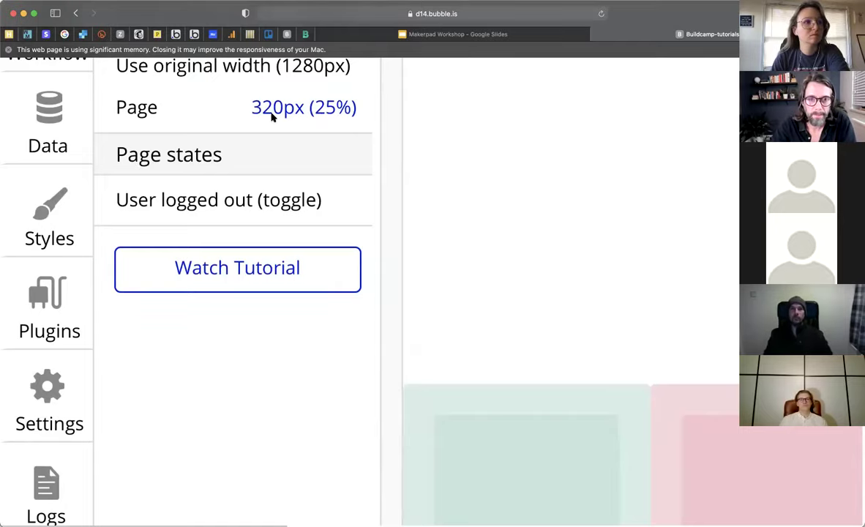
{"action": "scroll", "coordinate": [272, 117], "scroll_direction": "up", "scroll_amount": 3}
{"action": "scroll", "coordinate": [288, 100], "scroll_direction": "down", "scroll_amount": 5}
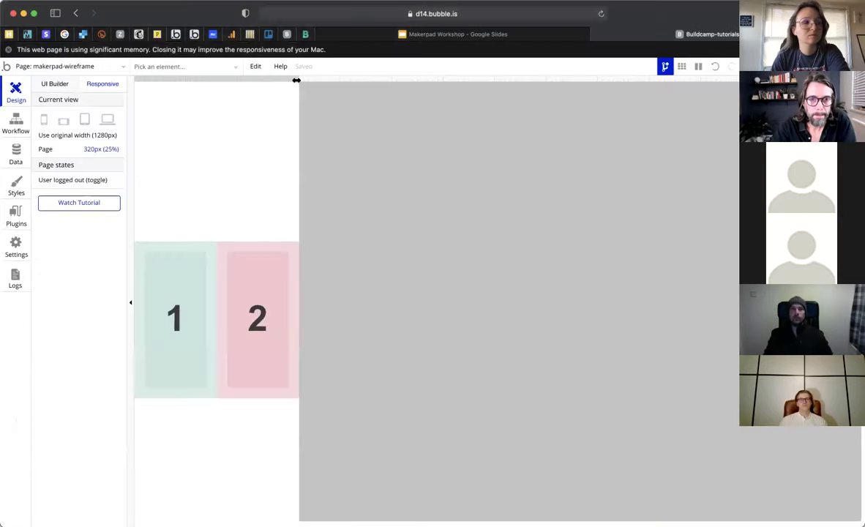
{"action": "left_click_drag", "start_coordinate": [299, 79], "coordinate": [298, 79]}
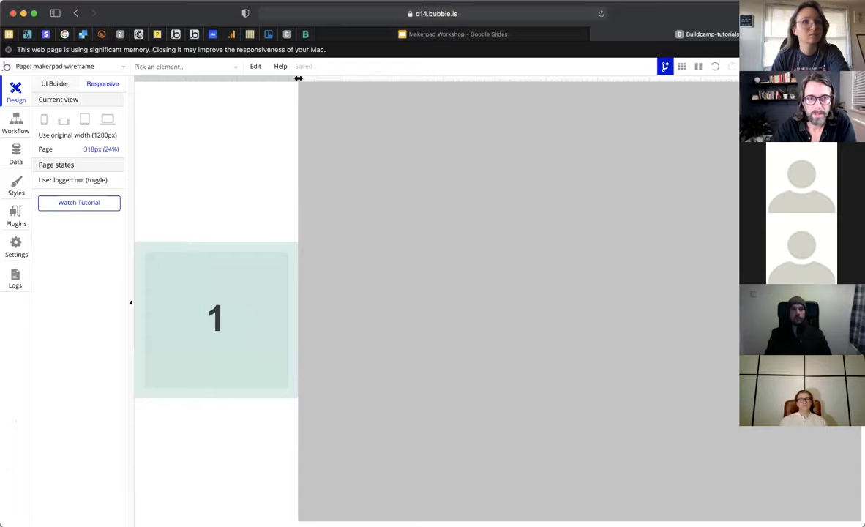
- Compare the box layout at page widths of 640 px and 639 px to examine the break at 50% of the original width
{"action": "left_click_drag", "start_coordinate": [299, 79], "coordinate": [463, 88]}
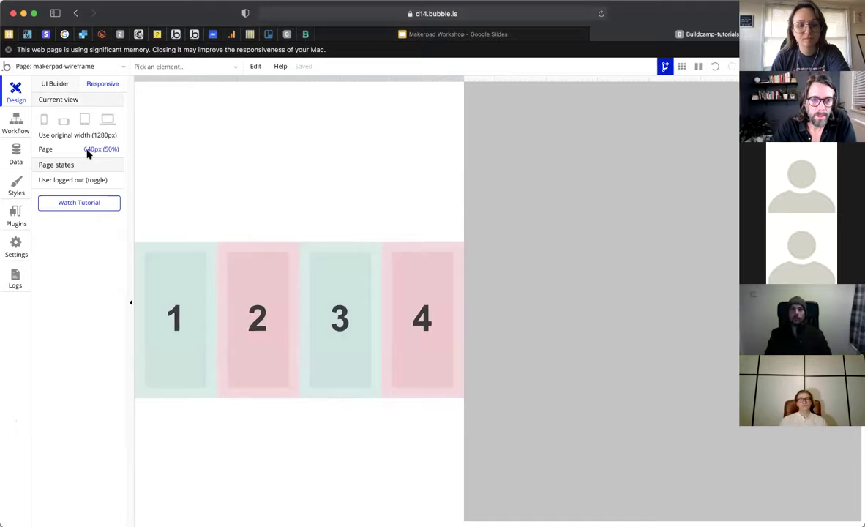
{"action": "scroll", "coordinate": [89, 153], "scroll_direction": "up", "scroll_amount": 5}
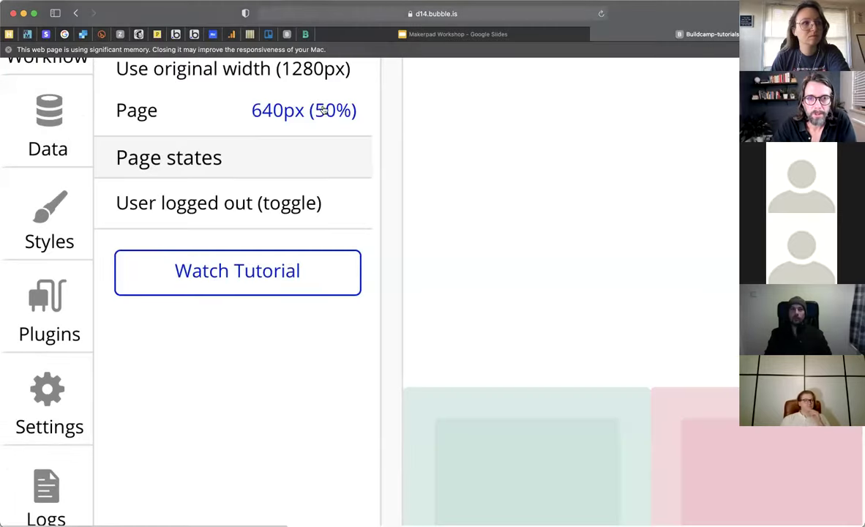
{"action": "scroll", "coordinate": [320, 111], "scroll_direction": "down", "scroll_amount": 5}
{"action": "left_click_drag", "start_coordinate": [463, 80], "coordinate": [463, 80]}
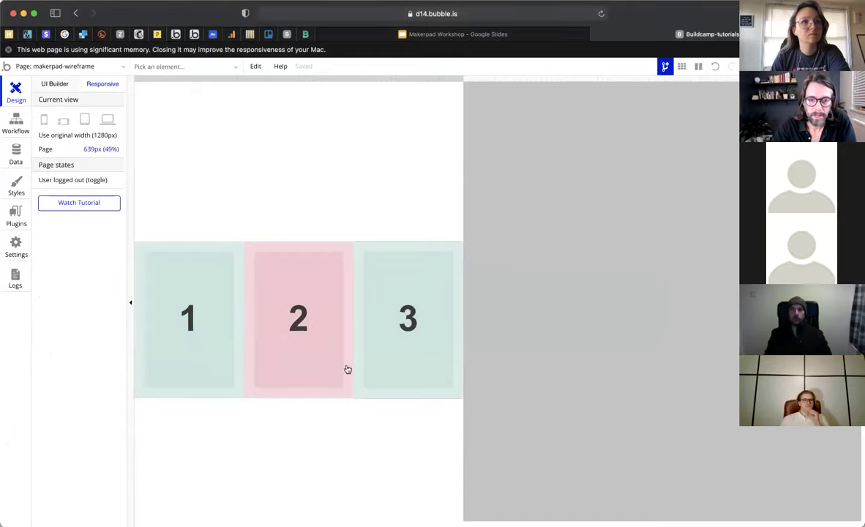
- Examine the gap before the fourth box at a page width of 639 px, and widen the page to 688 px for comparison
{"action": "scroll", "coordinate": [378, 325], "scroll_direction": "down", "scroll_amount": 5}
{"action": "scroll", "coordinate": [379, 324], "scroll_direction": "up", "scroll_amount": 3}
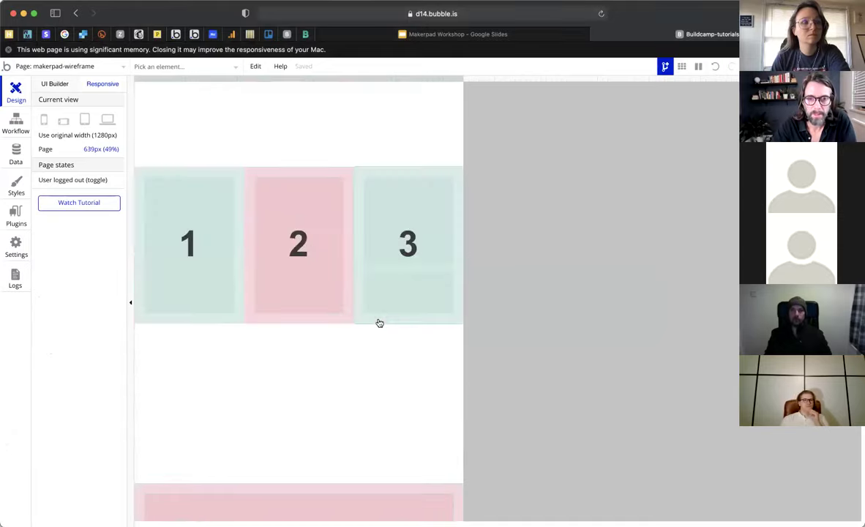
{"action": "scroll", "coordinate": [378, 323], "scroll_direction": "up", "scroll_amount": 2}
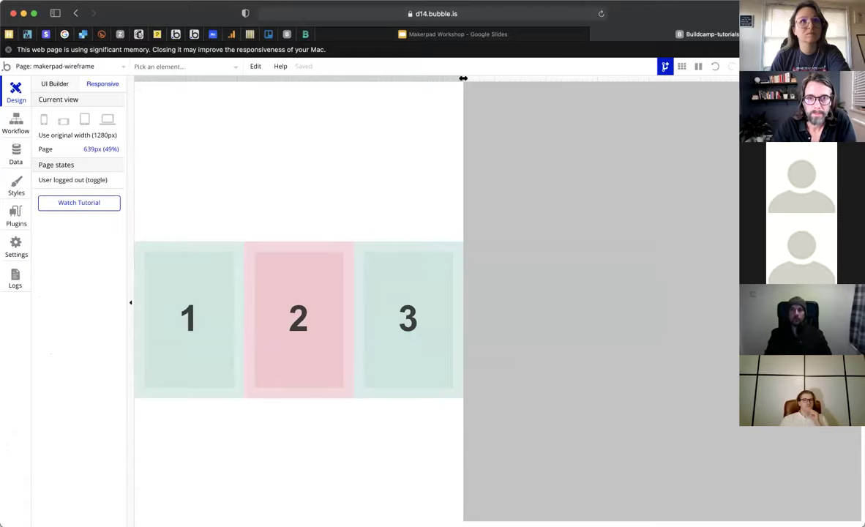
{"action": "left_click_drag", "start_coordinate": [466, 77], "coordinate": [488, 77]}
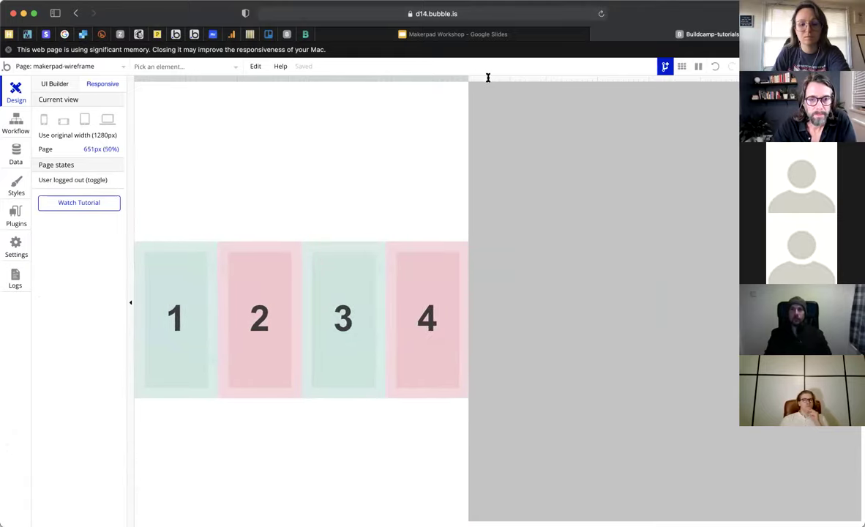
- Group the four numbered boxes into one containing group and extend its lower edge slightly below the boxes
{"action": "left_click", "coordinate": [63, 87]}
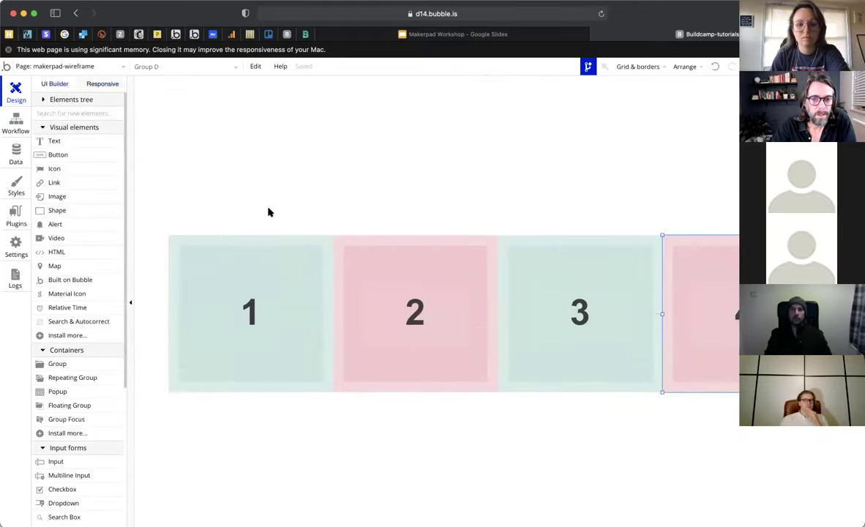
{"action": "left_click", "coordinate": [293, 239]}
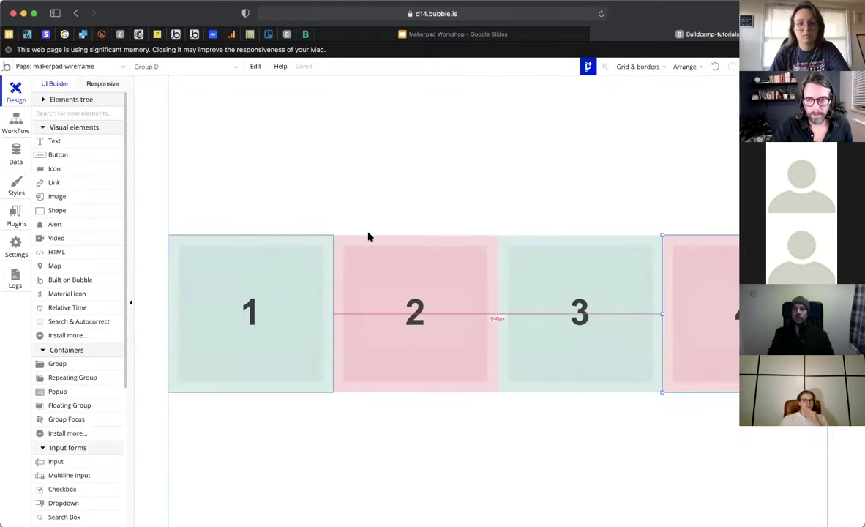
{"action": "left_click", "coordinate": [417, 238], "text": "shift"}
{"action": "left_click", "coordinate": [529, 239], "text": "shift"}
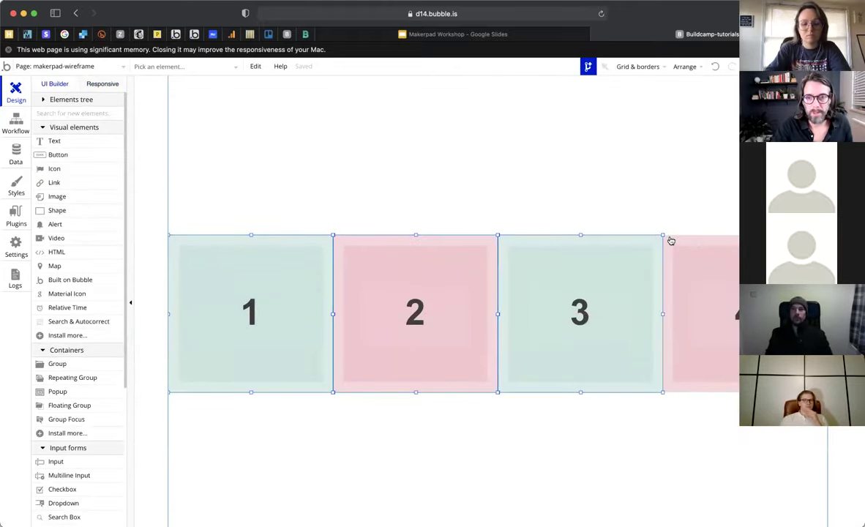
{"action": "right_click", "coordinate": [672, 238]}
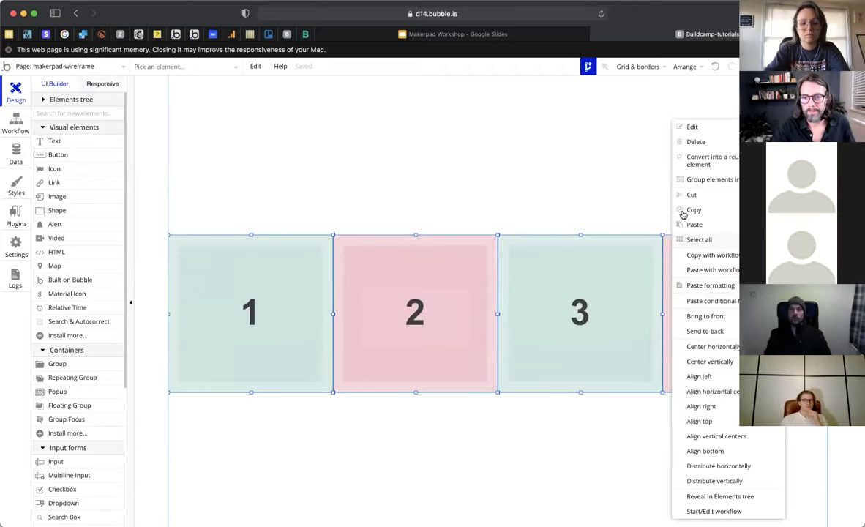
{"action": "left_click", "coordinate": [699, 182]}
{"action": "left_click_drag", "start_coordinate": [499, 394], "coordinate": [499, 396]}
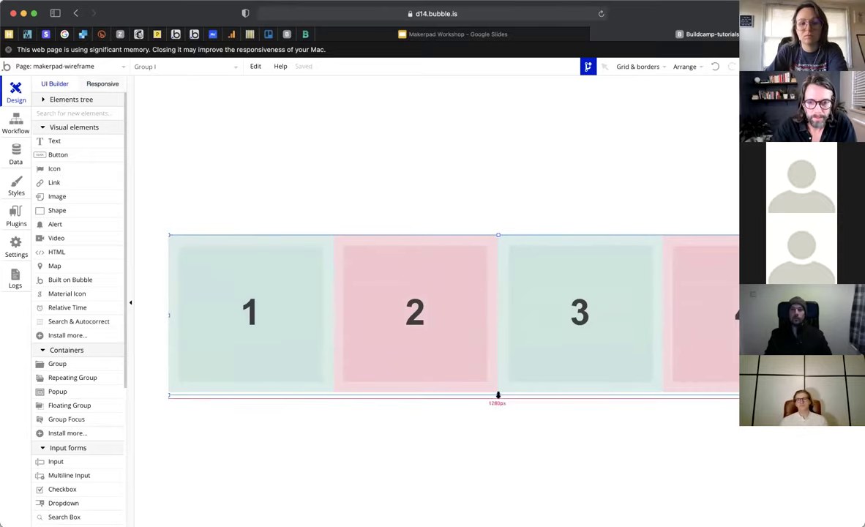
{"action": "left_click_drag", "start_coordinate": [498, 395], "coordinate": [498, 401]}
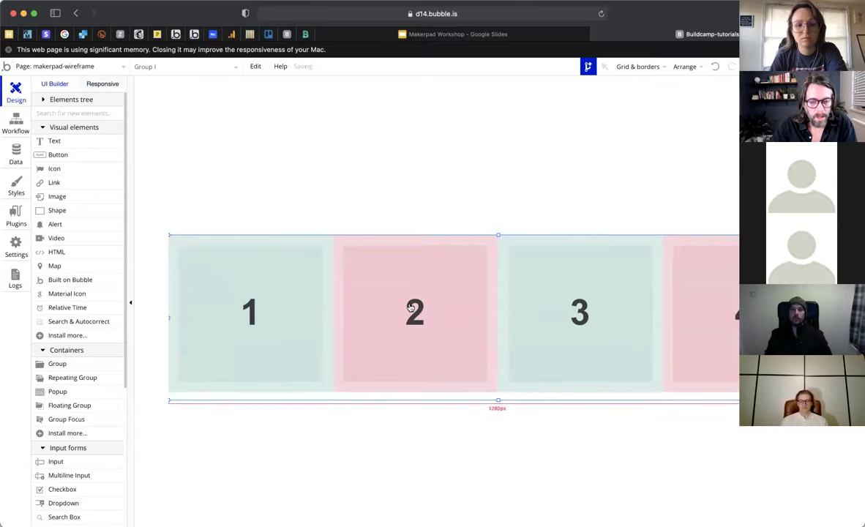
- Preview the page responsively at 559 px to examine how the fourth box wraps inside the new containing group
{"action": "left_click", "coordinate": [106, 84]}
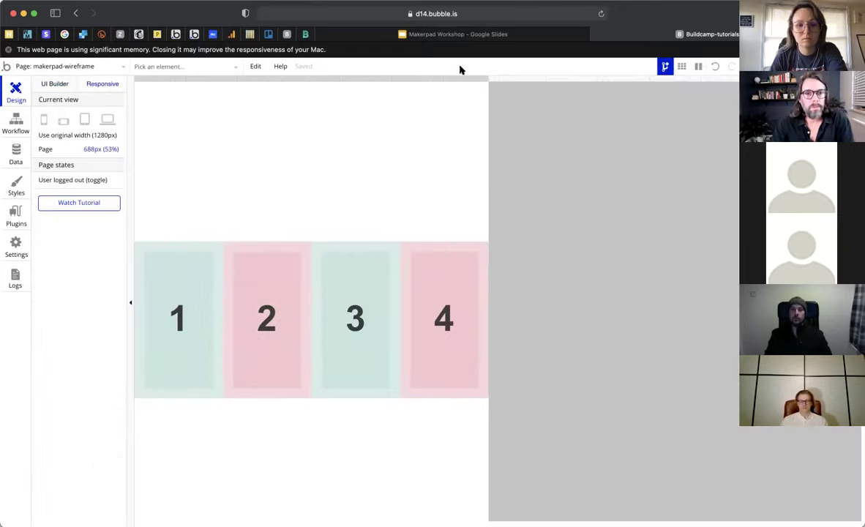
{"action": "left_click_drag", "start_coordinate": [427, 89], "coordinate": [423, 121]}
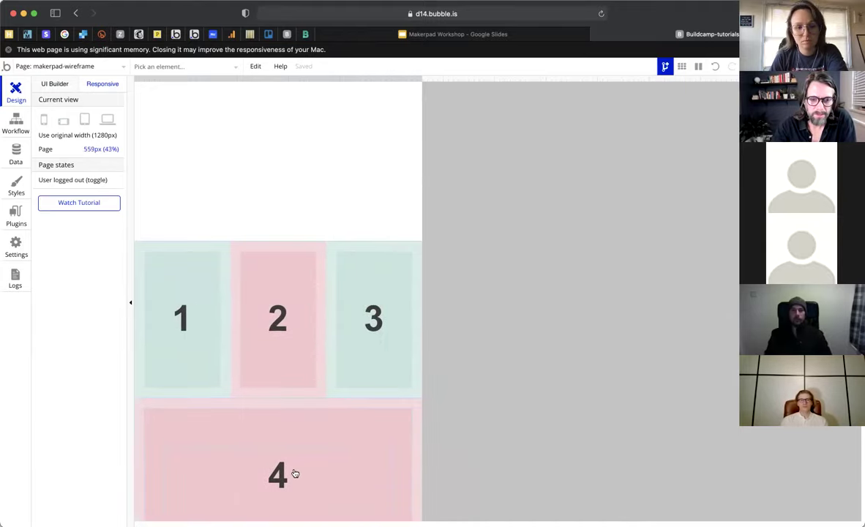
{"action": "scroll", "coordinate": [219, 349], "scroll_direction": "down", "scroll_amount": 3}
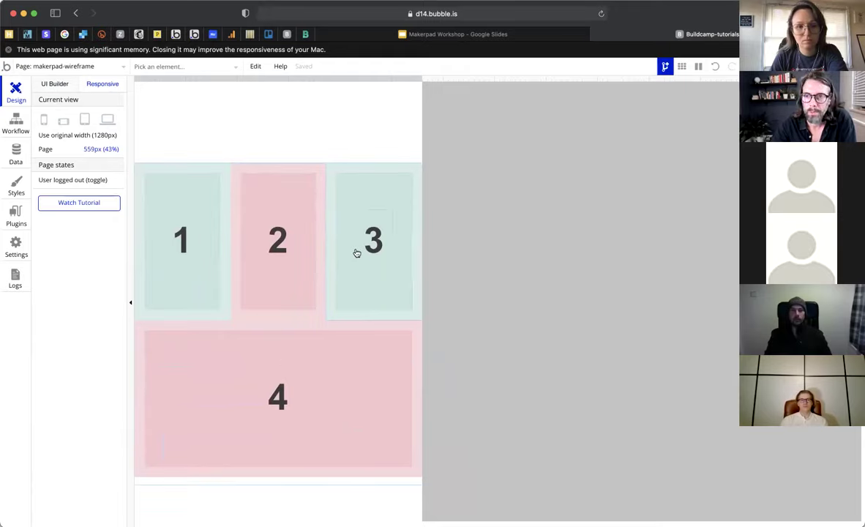
- Extend the containing group's lower edge further, and group boxes 1 and 2 inside it in a group 310 px tall
{"action": "left_click", "coordinate": [65, 85]}
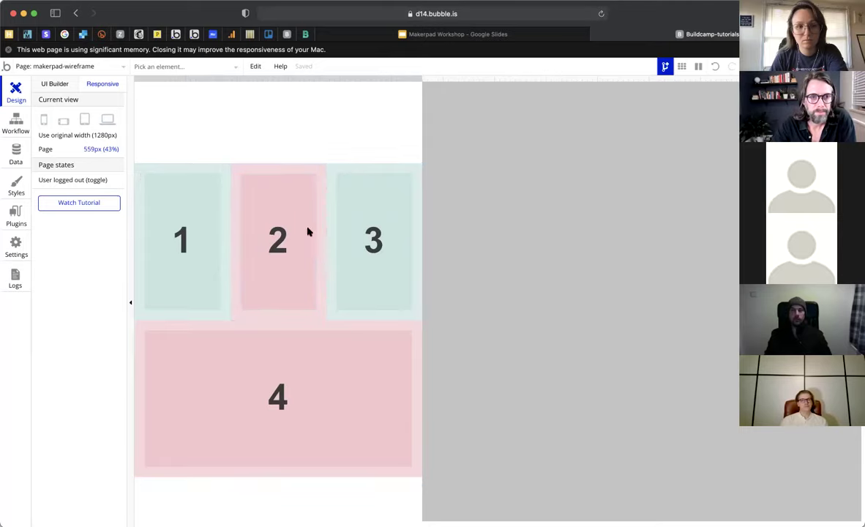
{"action": "left_click_drag", "start_coordinate": [500, 393], "coordinate": [496, 411]}
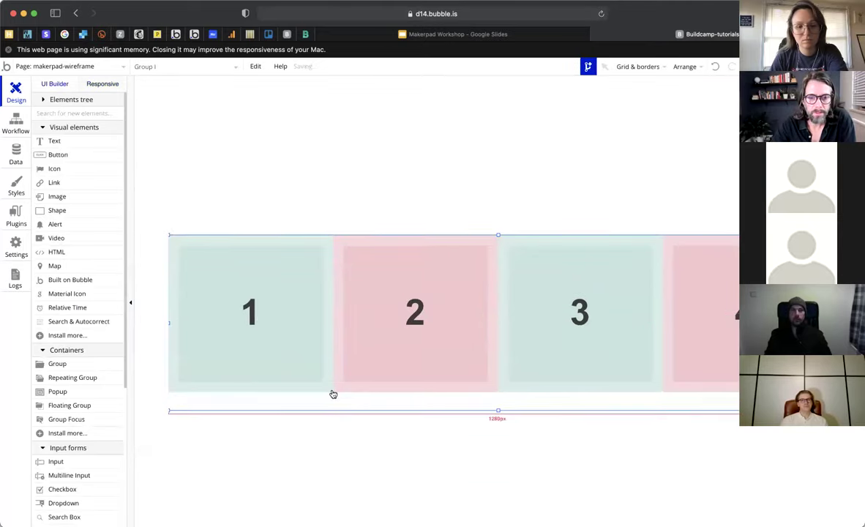
{"action": "left_click", "coordinate": [333, 391]}
{"action": "left_click", "coordinate": [339, 389], "text": "shift"}
{"action": "right_click", "coordinate": [340, 389]}
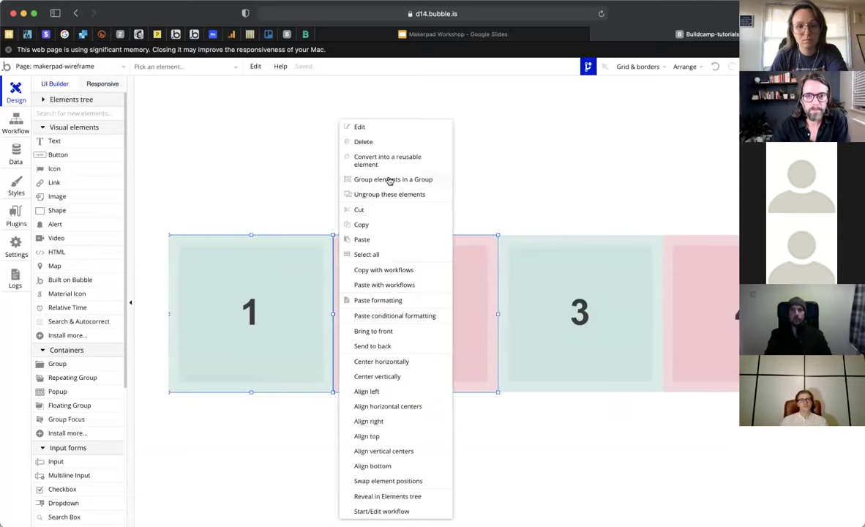
{"action": "left_click", "coordinate": [389, 180]}
{"action": "left_click_drag", "start_coordinate": [333, 394], "coordinate": [499, 386]}
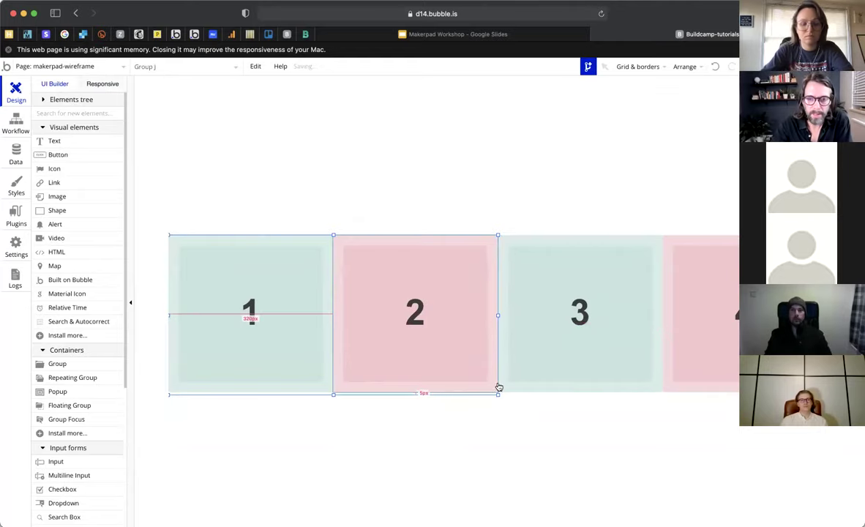
- Group boxes 3 and 4 together and extend the new group's lower edge to a height of 310 px
{"action": "left_click", "coordinate": [596, 377]}
{"action": "left_click", "coordinate": [668, 384], "text": "shift"}
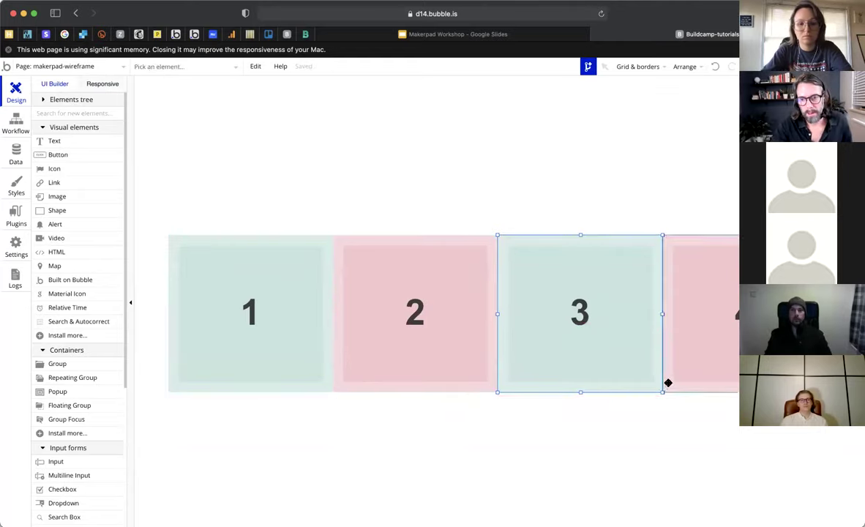
{"action": "right_click", "coordinate": [668, 384]}
{"action": "left_click", "coordinate": [690, 188]}
{"action": "left_click_drag", "start_coordinate": [664, 392], "coordinate": [663, 397]}
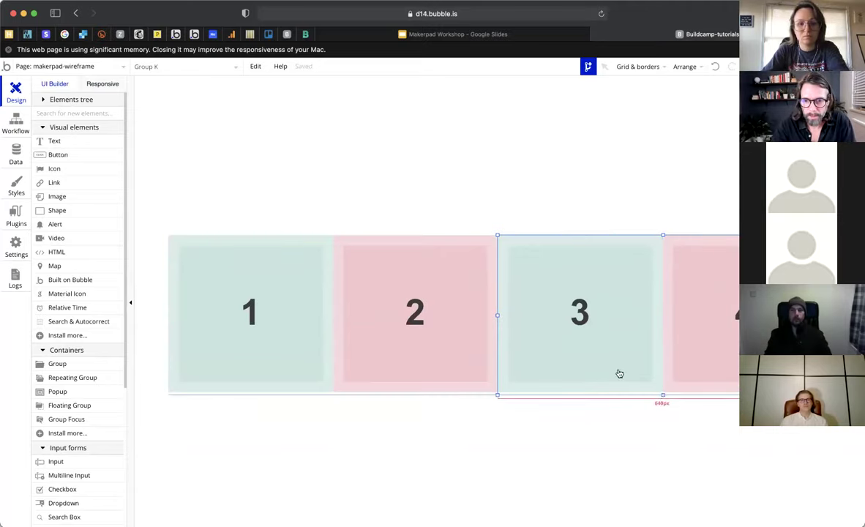
- Preview the paired boxes at page widths of 641 px, 635 px and 319 px to examine how they wrap
{"action": "left_click", "coordinate": [110, 82]}
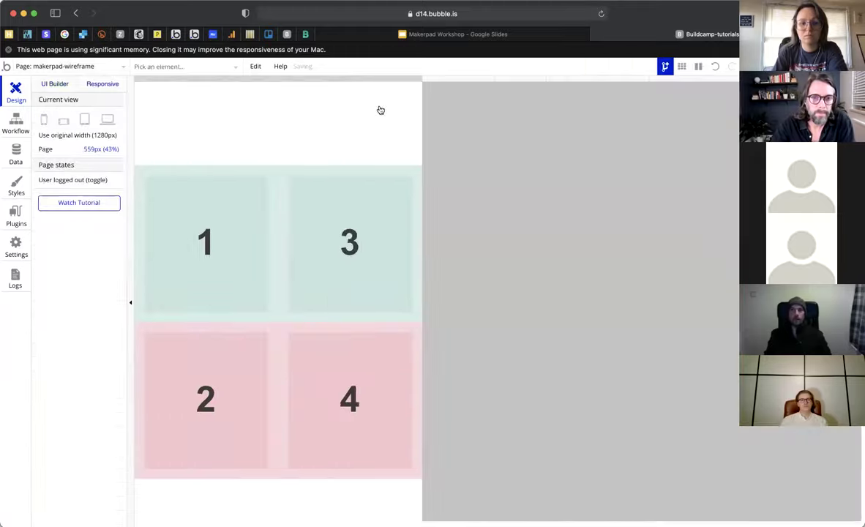
{"action": "left_click_drag", "start_coordinate": [421, 79], "coordinate": [464, 81]}
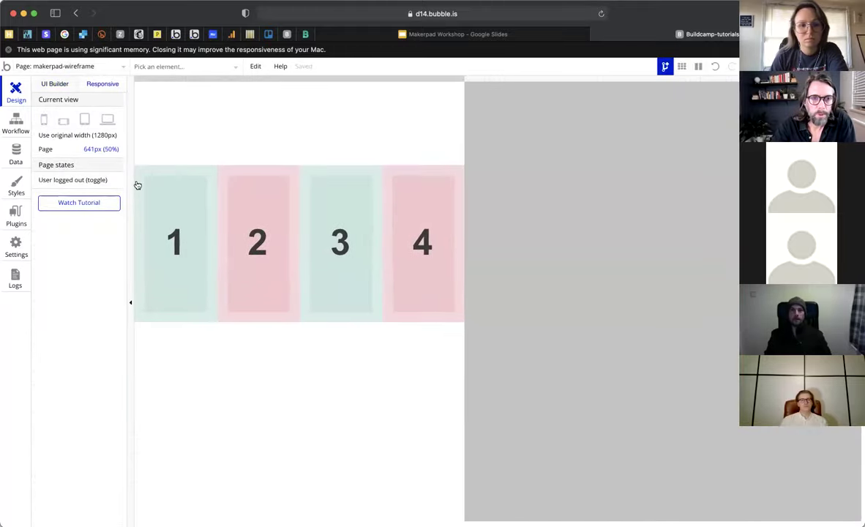
{"action": "scroll", "coordinate": [236, 149], "scroll_direction": "up", "scroll_amount": 4}
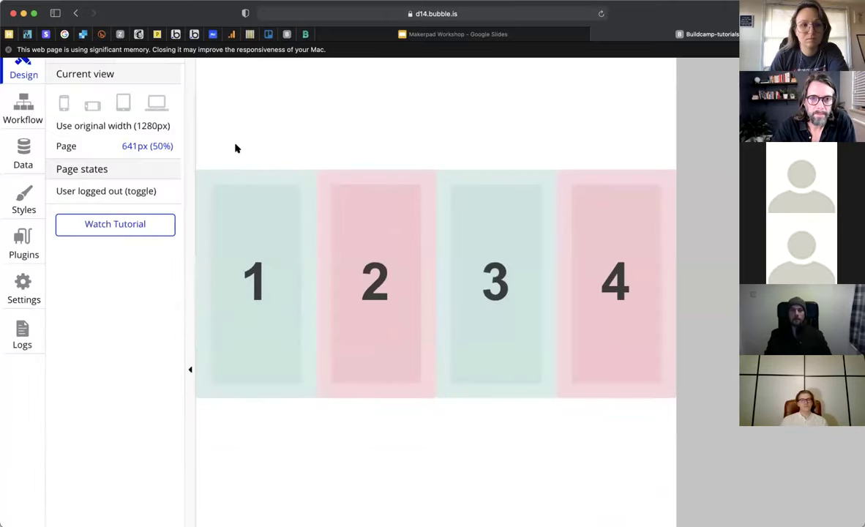
{"action": "scroll", "coordinate": [236, 148], "scroll_direction": "up", "scroll_amount": 3}
{"action": "scroll", "coordinate": [280, 139], "scroll_direction": "up", "scroll_amount": 2}
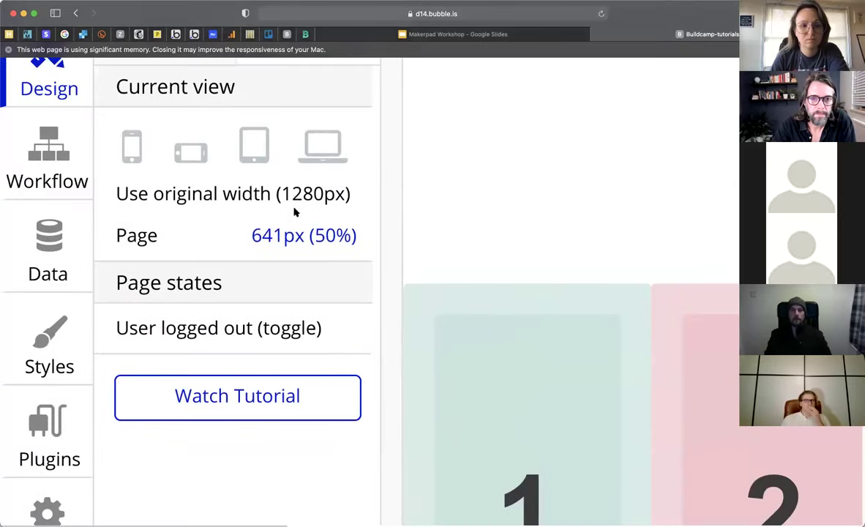
{"action": "scroll", "coordinate": [299, 205], "scroll_direction": "up", "scroll_amount": 2}
{"action": "scroll", "coordinate": [309, 201], "scroll_direction": "down", "scroll_amount": 5}
{"action": "left_click_drag", "start_coordinate": [462, 77], "coordinate": [461, 77]}
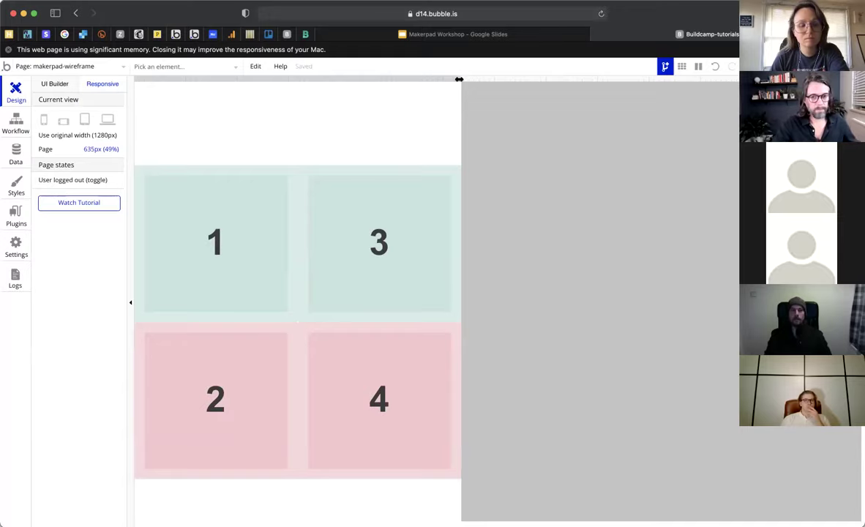
{"action": "left_click_drag", "start_coordinate": [459, 76], "coordinate": [299, 103]}
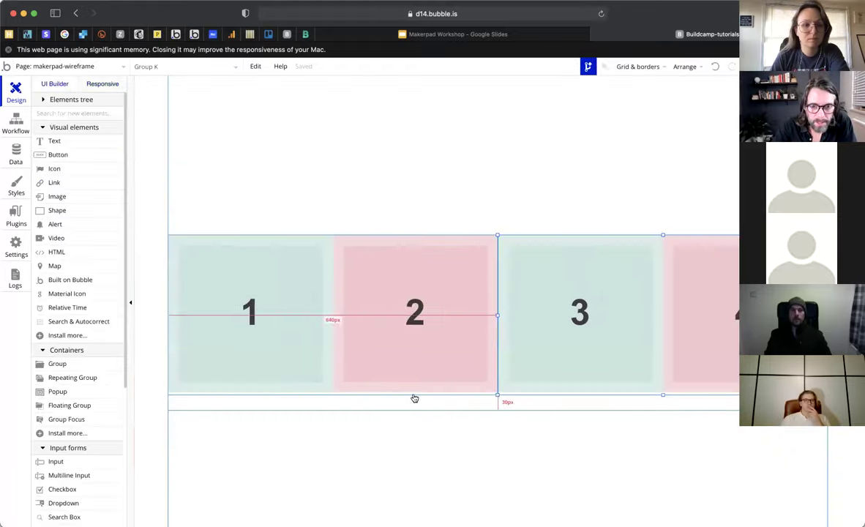
- Set the minimum width of the group around boxes 1 and 2 and the group around boxes 3 and 4 to 50%
{"action": "left_click", "coordinate": [412, 396]}
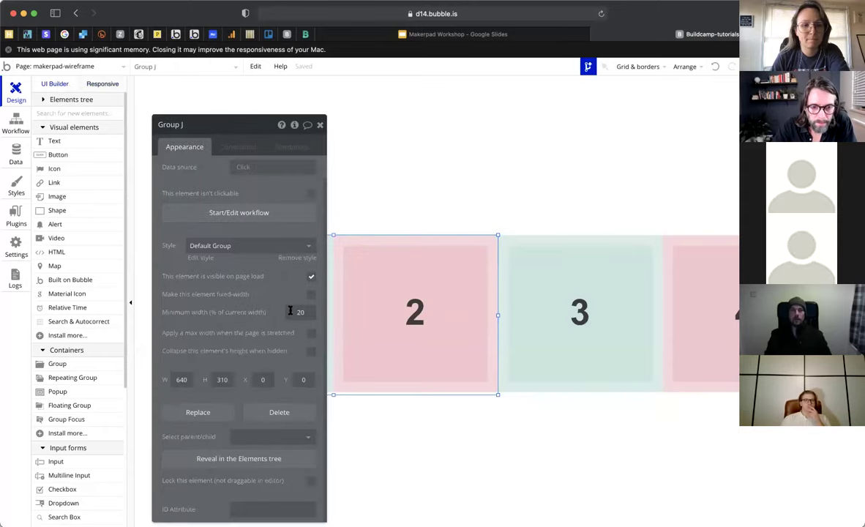
{"action": "type", "text": "50"}
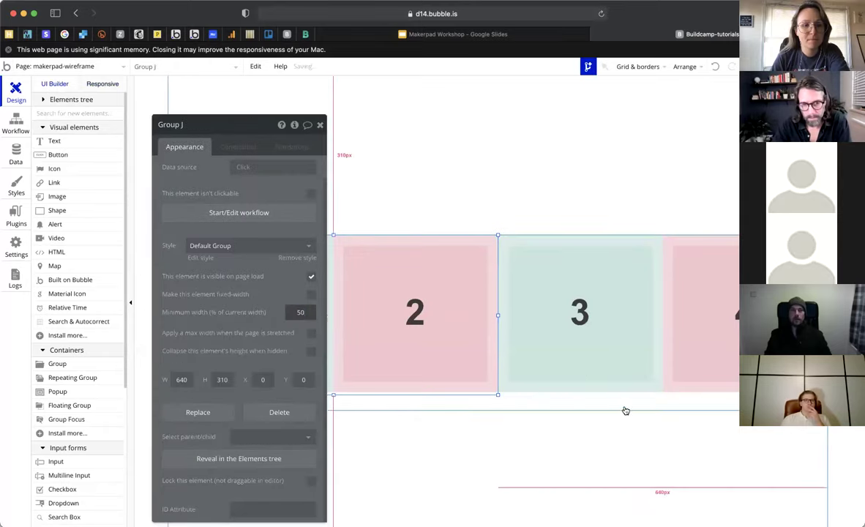
{"action": "left_click", "coordinate": [639, 396]}
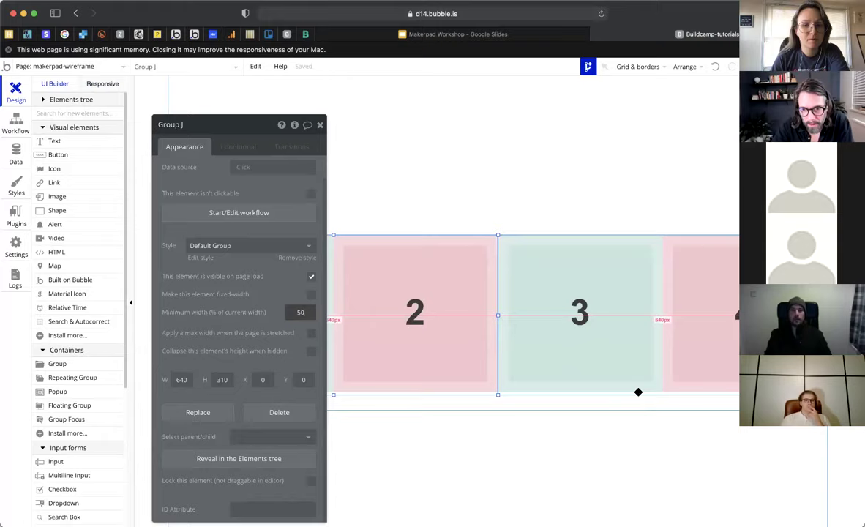
{"action": "left_click", "coordinate": [301, 312]}
{"action": "type", "text": "50"}
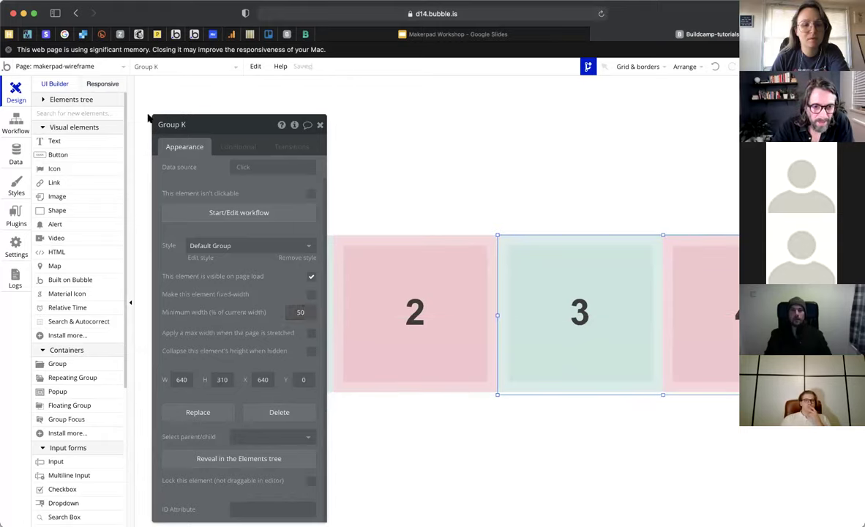
{"action": "left_click", "coordinate": [320, 126]}
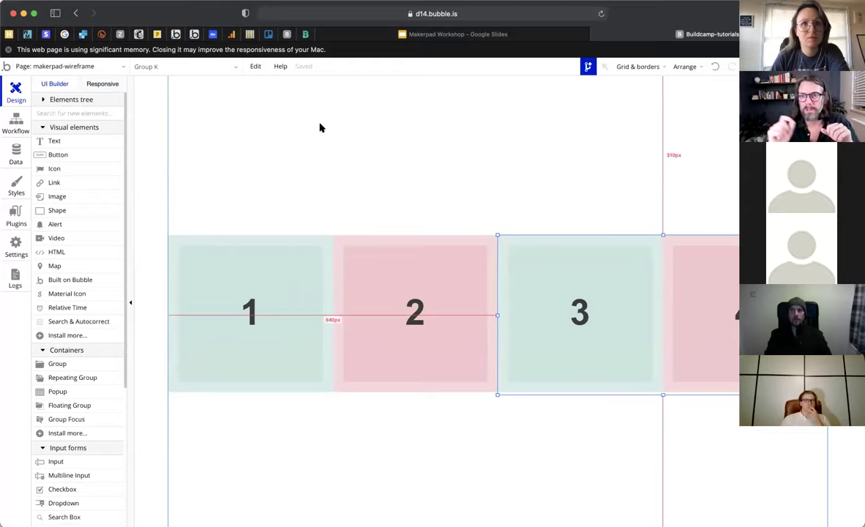
- Preview the page responsively and vary its width up to 891 px to examine how the paired groups behave
{"action": "left_click", "coordinate": [102, 84]}
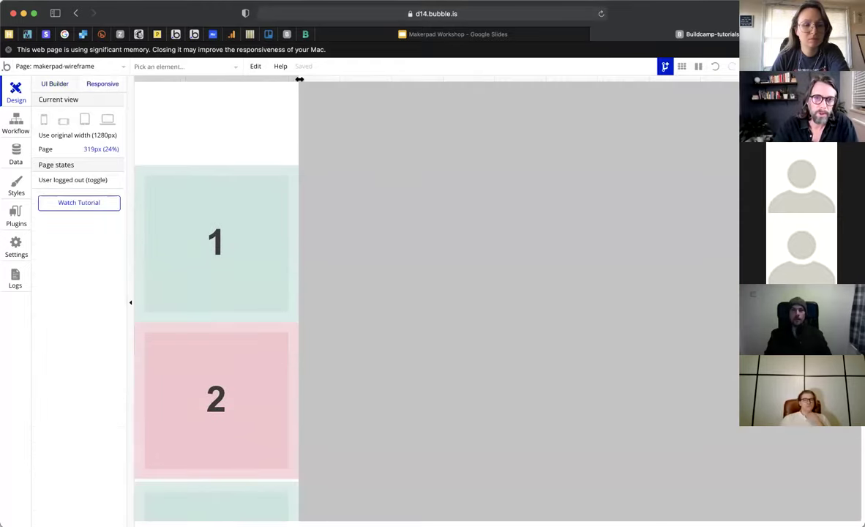
{"action": "left_click_drag", "start_coordinate": [557, 89], "coordinate": [738, 114]}
{"action": "left_click_drag", "start_coordinate": [438, 145], "coordinate": [261, 156]}
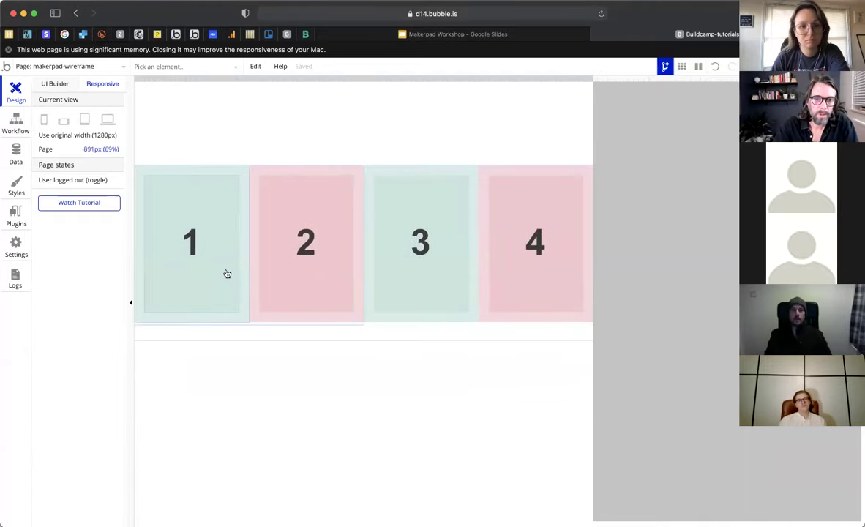
- Set the minimum width of the group around boxes 1 and 2 to 54%, and preview the page at 851 px
{"action": "left_click", "coordinate": [230, 306]}
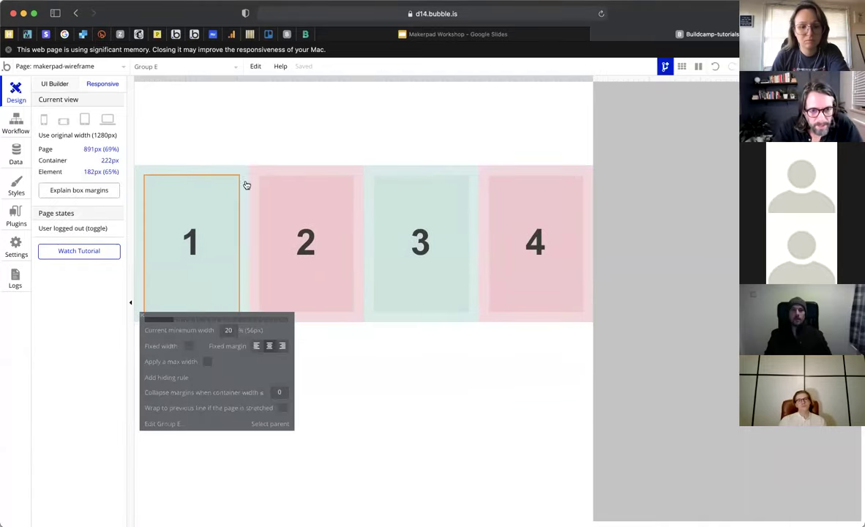
{"action": "left_click", "coordinate": [230, 304]}
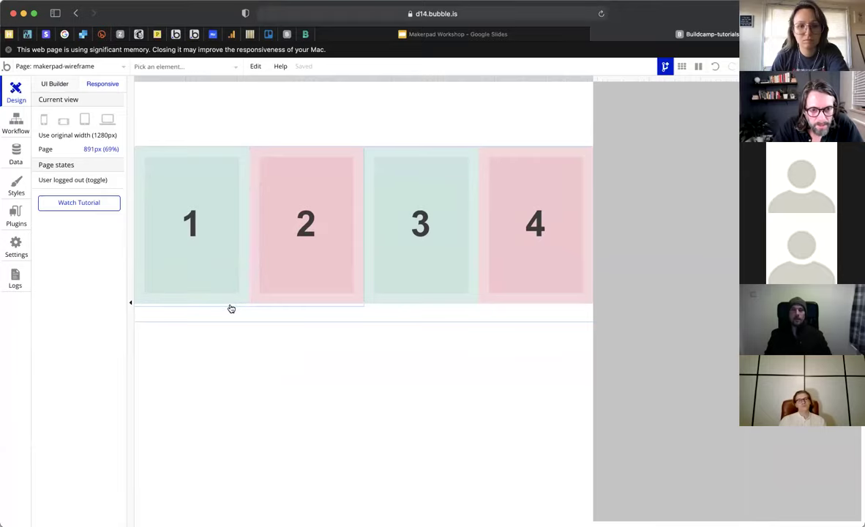
{"action": "left_click", "coordinate": [231, 307]}
{"action": "mouse_move", "coordinate": [315, 314]}
{"action": "left_mouse_down"}
{"action": "mouse_move", "coordinate": [303, 314]}
{"action": "mouse_move", "coordinate": [326, 313]}
{"action": "left_mouse_up"}
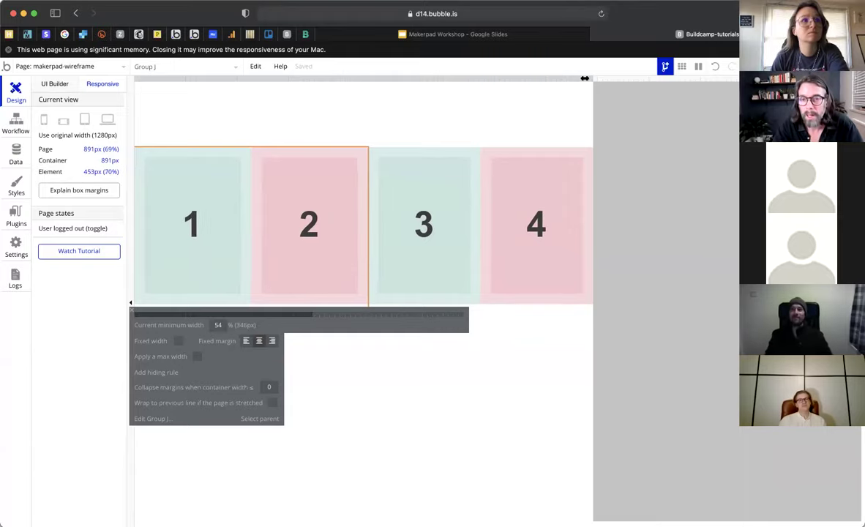
{"action": "left_click_drag", "start_coordinate": [583, 77], "coordinate": [573, 79]}
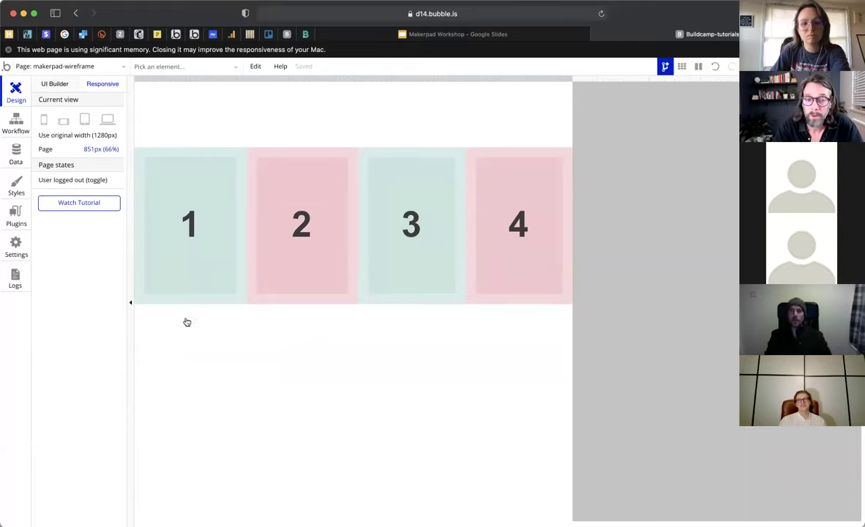
- Set the minimum width of the group around boxes 1 and 2 to 50%
{"action": "left_click", "coordinate": [219, 309]}
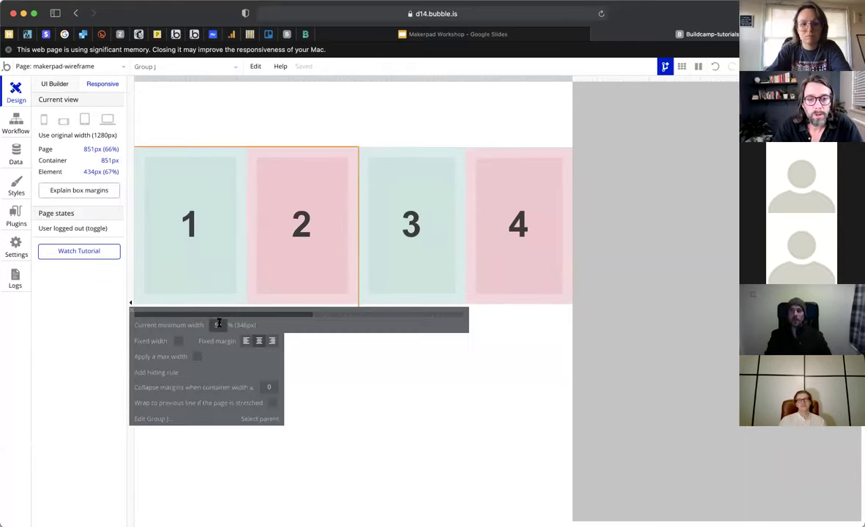
{"action": "type", "text": "50"}
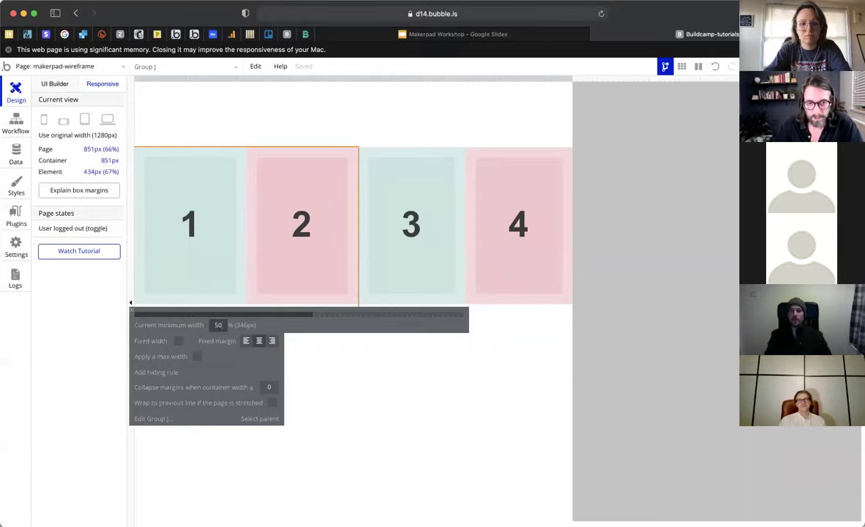
{"action": "left_click", "coordinate": [343, 378]}
- Return to the page editor, move the outer group around all four boxes up to Y 285, and inspect its properties
{"action": "left_click", "coordinate": [49, 84]}
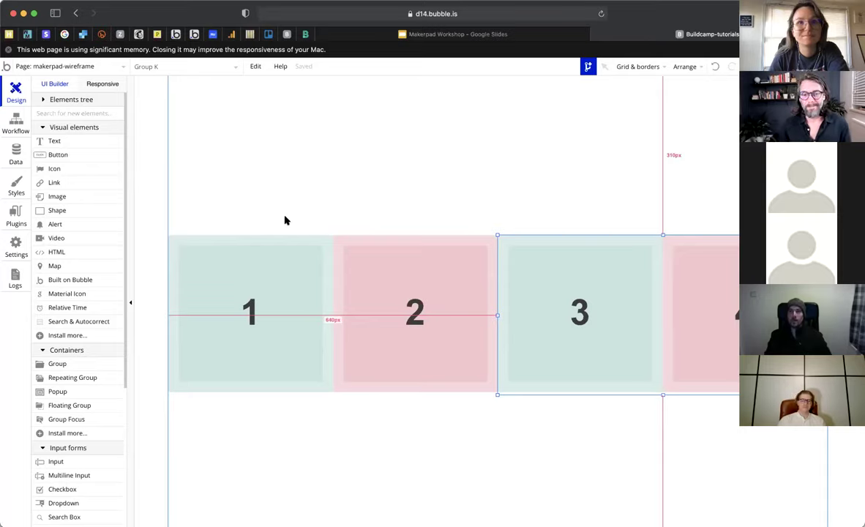
{"action": "left_click", "coordinate": [501, 400]}
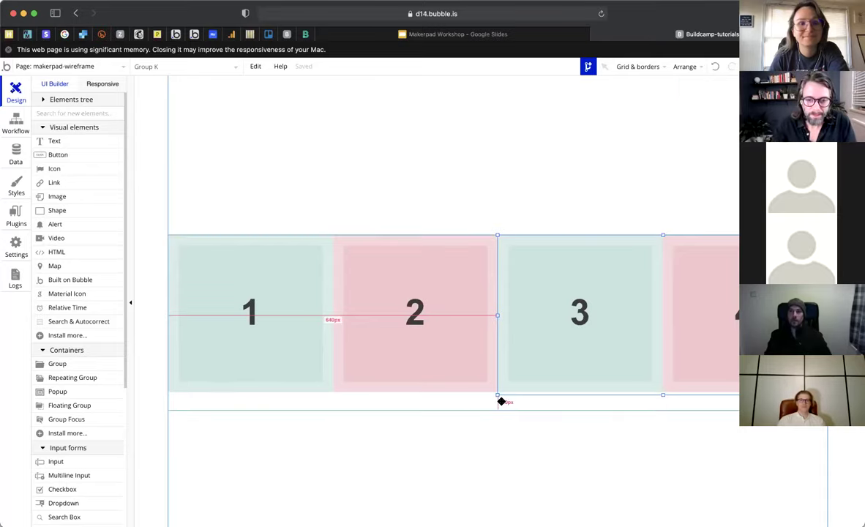
{"action": "left_click_drag", "start_coordinate": [488, 474], "coordinate": [498, 386]}
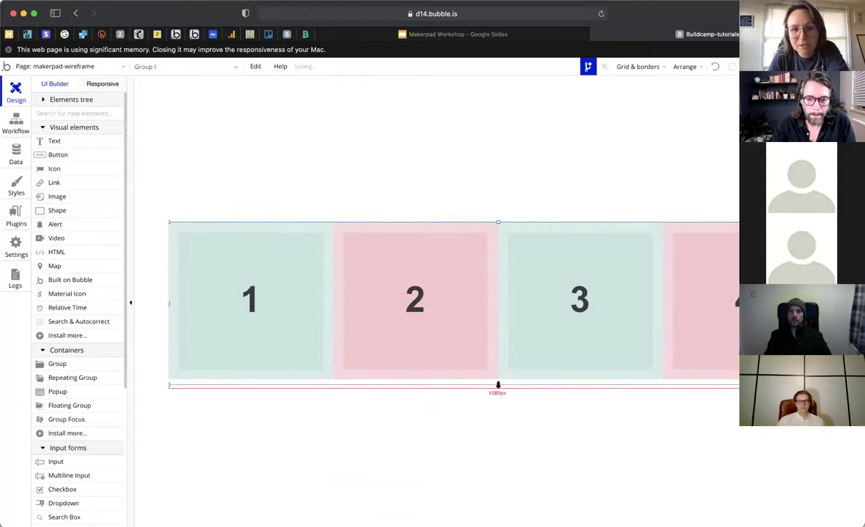
{"action": "double_click", "coordinate": [498, 385]}
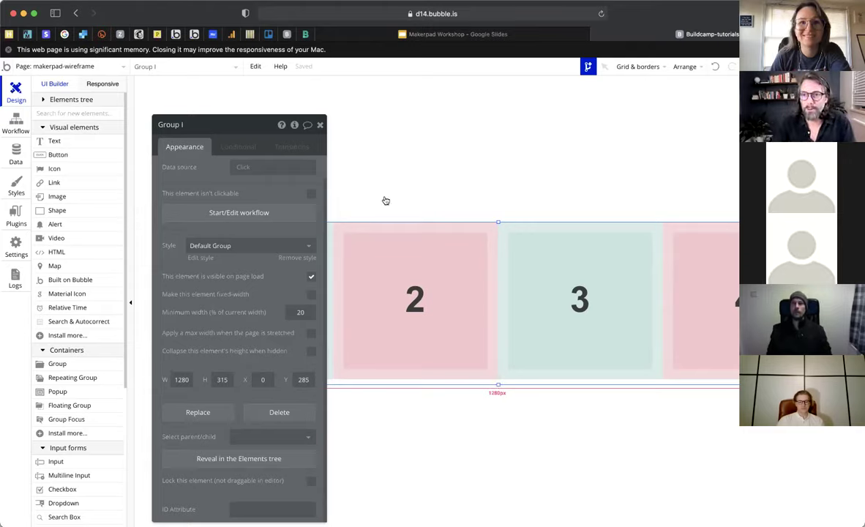
{"action": "left_click", "coordinate": [321, 128]}
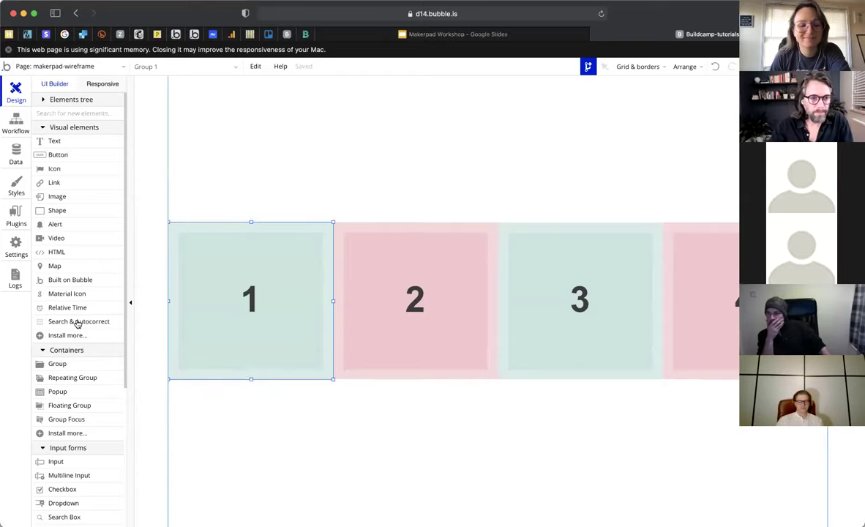
- Delete the number text from each of the four boxes, keeping the coloured groups
{"action": "scroll", "coordinate": [82, 323], "scroll_direction": "down", "scroll_amount": 1}
{"action": "key", "text": "alt"}
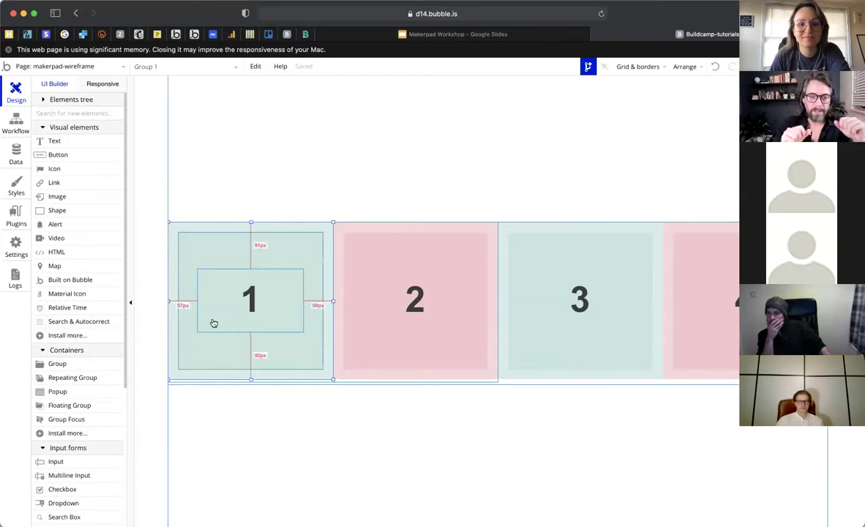
{"action": "left_click", "coordinate": [213, 323]}
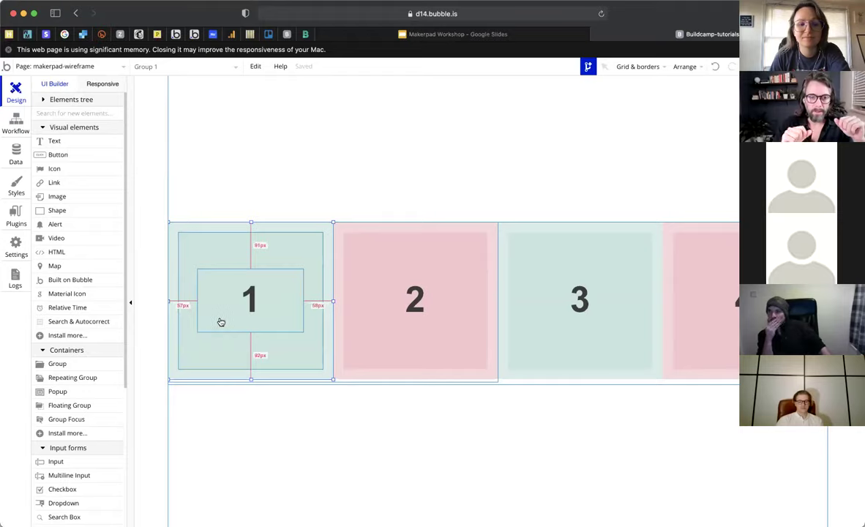
{"action": "key", "text": "Delete"}
{"action": "left_click", "coordinate": [434, 296]}
{"action": "key", "text": "Delete"}
{"action": "left_click", "coordinate": [616, 294]}
{"action": "key", "text": "Delete"}
{"action": "left_click", "coordinate": [709, 296]}
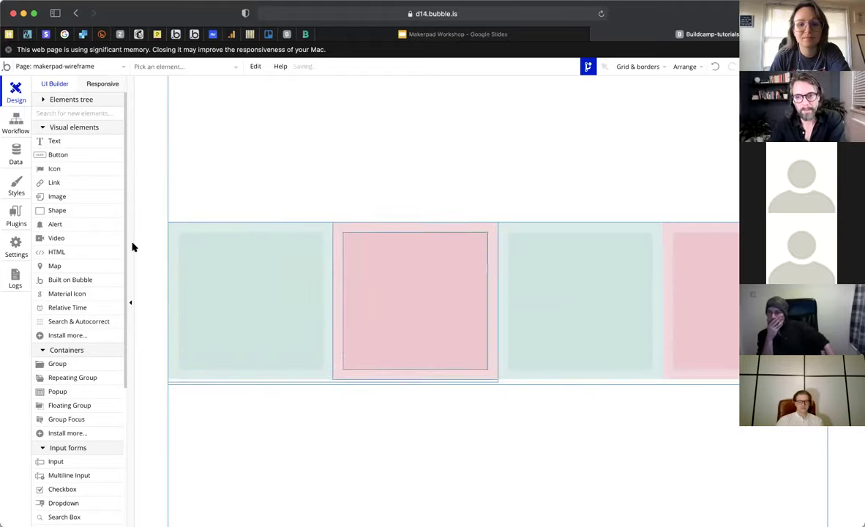
- Draw a text element across the top of the first box's inner group, 280 px wide and 95 px high
{"action": "left_click", "coordinate": [60, 141]}
{"action": "mouse_move", "coordinate": [194, 249]}
{"action": "left_mouse_down"}
{"action": "mouse_move", "coordinate": [303, 282]}
{"action": "mouse_move", "coordinate": [272, 265]}
{"action": "mouse_move", "coordinate": [347, 278]}
{"action": "left_mouse_up"}
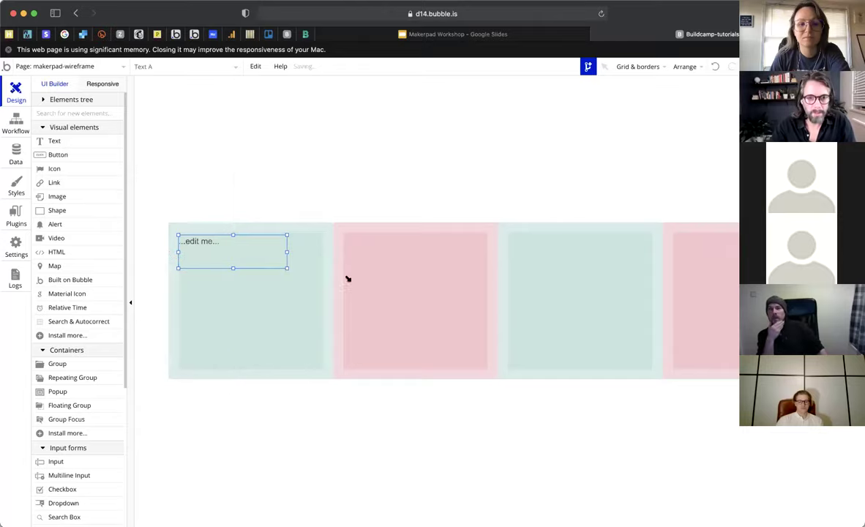
{"action": "left_click_drag", "start_coordinate": [252, 235], "coordinate": [252, 233]}
- Switch to the Lorem Ipsum Tools page and copy the first two sentences of its opening paragraph
{"action": "key", "text": "ctrl+Tab"}
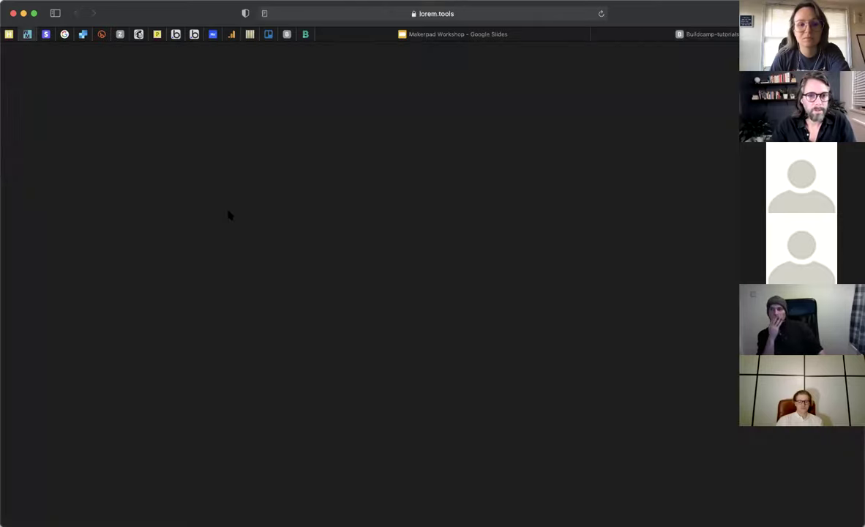
{"action": "left_click", "coordinate": [186, 231]}
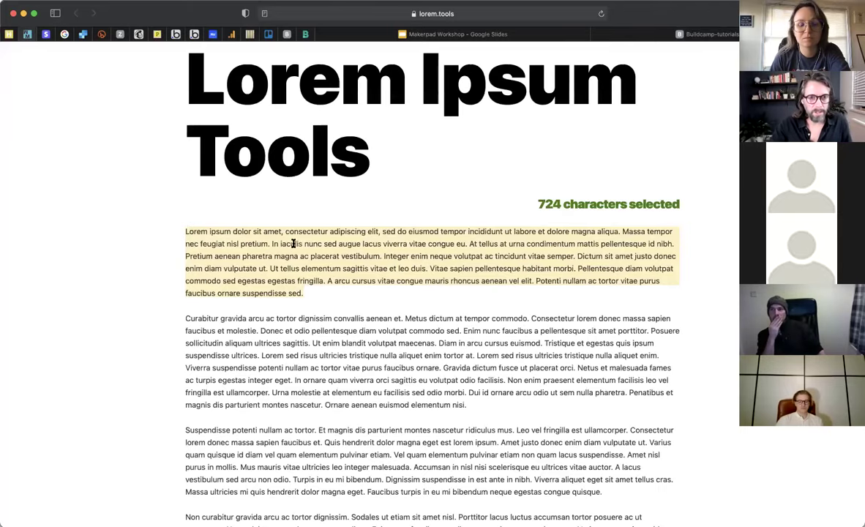
{"action": "key", "text": "2"}
{"action": "key", "text": "cmd+c"}
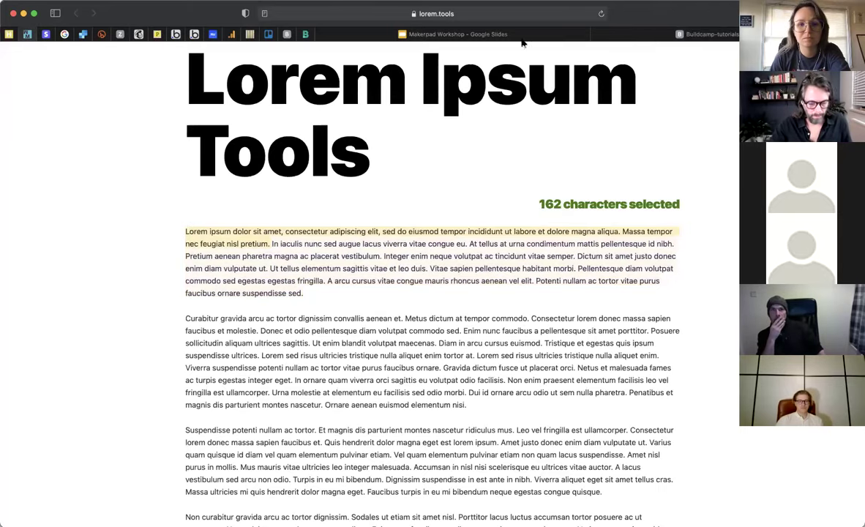
- Return to the Bubble editor and replace the placeholder of the first box's text element with the copied lorem ipsum sentences
{"action": "key", "text": "ctrl+shift+Tab"}
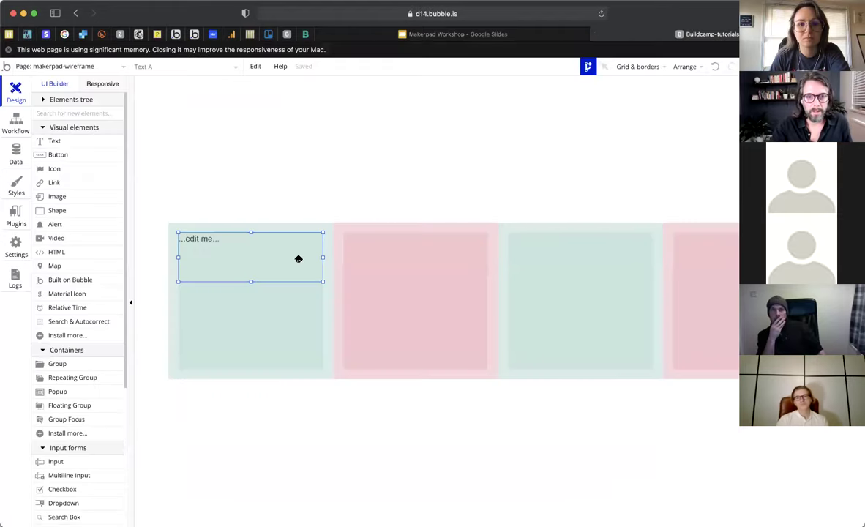
{"action": "double_click", "coordinate": [298, 259]}
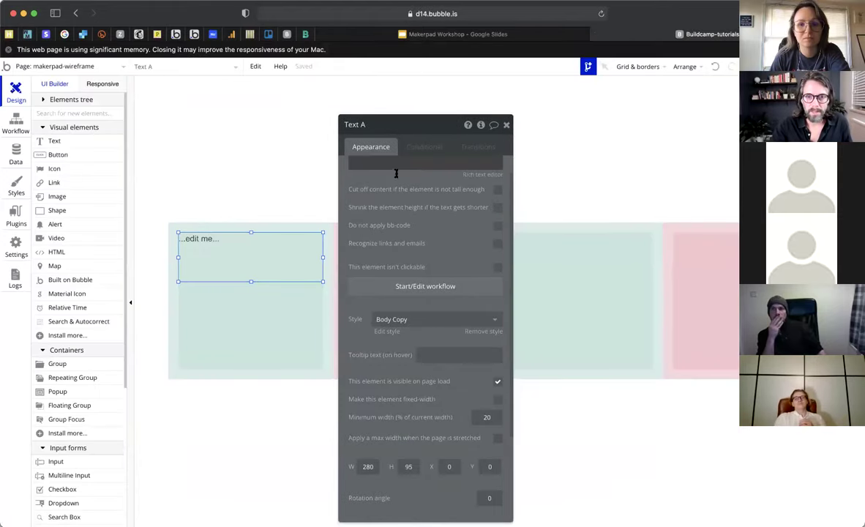
{"action": "left_click", "coordinate": [402, 167]}
{"action": "key", "text": "cmd+a"}
{"action": "key", "text": "cmd+v"}
{"action": "left_click", "coordinate": [301, 257]}
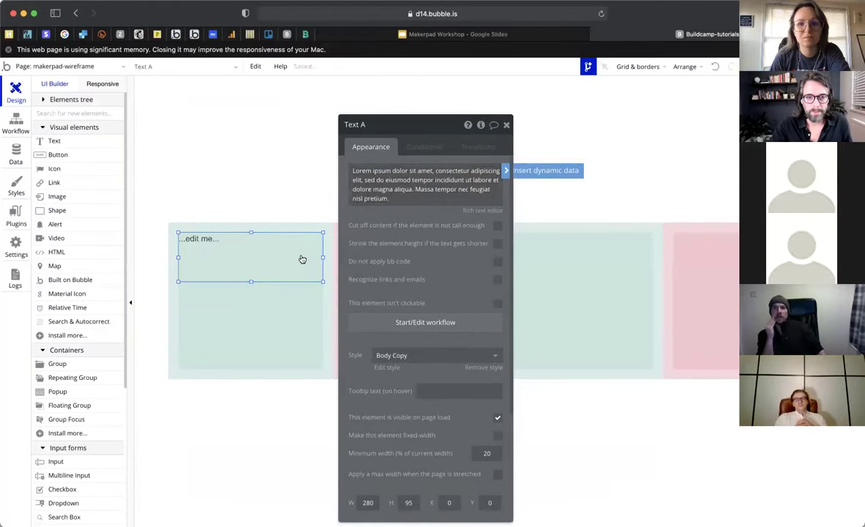
- Enlarge the first box's paragraph to a height of 130 px and move it down to Y 90
{"action": "mouse_move", "coordinate": [251, 284]}
{"action": "left_mouse_down"}
{"action": "mouse_move", "coordinate": [249, 324]}
{"action": "mouse_move", "coordinate": [251, 300]}
{"action": "left_mouse_up"}
{"action": "double_click", "coordinate": [261, 297]}
{"action": "key", "text": "Down"}
{"action": "key", "text": "Down"}
{"action": "key", "text": "Down"}
{"action": "key", "text": "Down"}
{"action": "key", "text": "Down"}
{"action": "key", "text": "Down"}
{"action": "key", "text": "Down"}
{"action": "key", "text": "Down"}
{"action": "key", "text": "Down"}
{"action": "key", "text": "Down"}
{"action": "key", "text": "Down"}
{"action": "key", "text": "Down"}
{"action": "key", "text": "Down"}
{"action": "key", "text": "Down"}
{"action": "key", "text": "Down"}
{"action": "key", "text": "Down"}
{"action": "key", "text": "Down"}
{"action": "key", "text": "Down"}
{"action": "key", "text": "Down"}
{"action": "key", "text": "Down"}
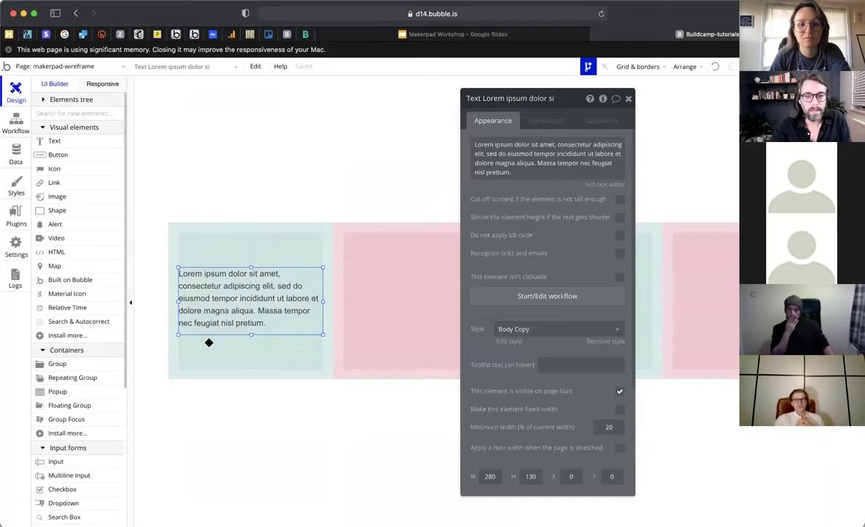
{"action": "key", "text": "Down"}
{"action": "key", "text": "Down"}
{"action": "key", "text": "Down"}
{"action": "key", "text": "Down"}
{"action": "key", "text": "Down"}
{"action": "key", "text": "Down"}
{"action": "key", "text": "Down"}
{"action": "key", "text": "Down"}
{"action": "key", "text": "Down"}
{"action": "key", "text": "Down"}
{"action": "key", "text": "Down"}
{"action": "key", "text": "Down"}
{"action": "key", "text": "Down"}
{"action": "key", "text": "Down"}
{"action": "key", "text": "Down"}
{"action": "key", "text": "Down"}
{"action": "key", "text": "Down"}
{"action": "key", "text": "Down"}
{"action": "key", "text": "Down"}
{"action": "key", "text": "Down"}
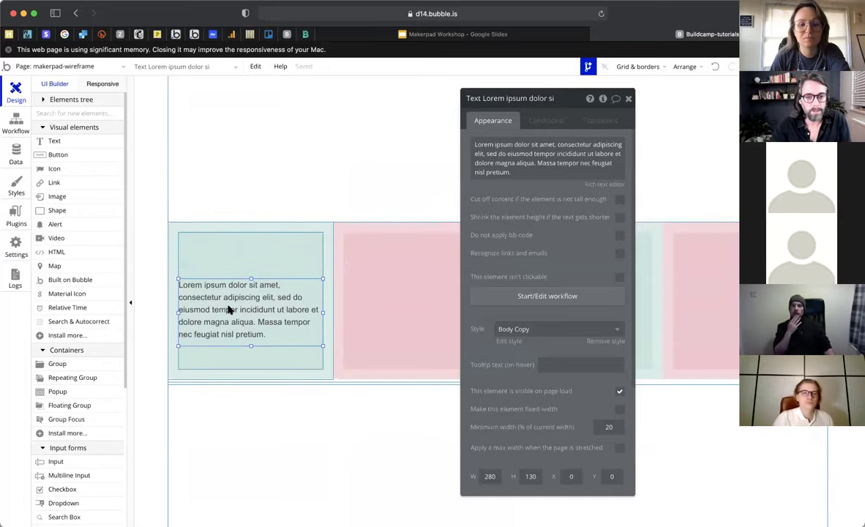
- Draw a 280 by 48 px text element above the paragraph and align it to the inner group's upper-left corner
{"action": "left_click", "coordinate": [72, 142]}
{"action": "left_click_drag", "start_coordinate": [199, 246], "coordinate": [324, 237]}
{"action": "key", "text": "Up"}
{"action": "key", "text": "Up"}
{"action": "key", "text": "Up"}
{"action": "key", "text": "Left"}
{"action": "key", "text": "Left"}
{"action": "key", "text": "Left"}
{"action": "key", "text": "Left"}
{"action": "key", "text": "Left"}
{"action": "key", "text": "Left"}
{"action": "key", "text": "Left"}
{"action": "key", "text": "Left"}
{"action": "key", "text": "Left"}
{"action": "key", "text": "Left"}
{"action": "key", "text": "Left"}
{"action": "key", "text": "Left"}
{"action": "key", "text": "Left"}
- Replace the new text element's placeholder with "H2 Text"
{"action": "double_click", "coordinate": [312, 240]}
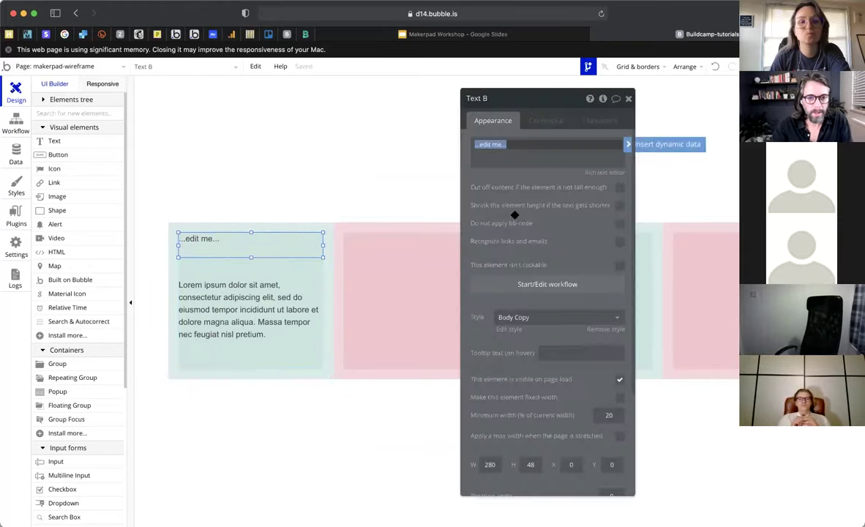
{"action": "key", "text": "BackSpace"}
{"action": "type", "text": "H2 Text"}
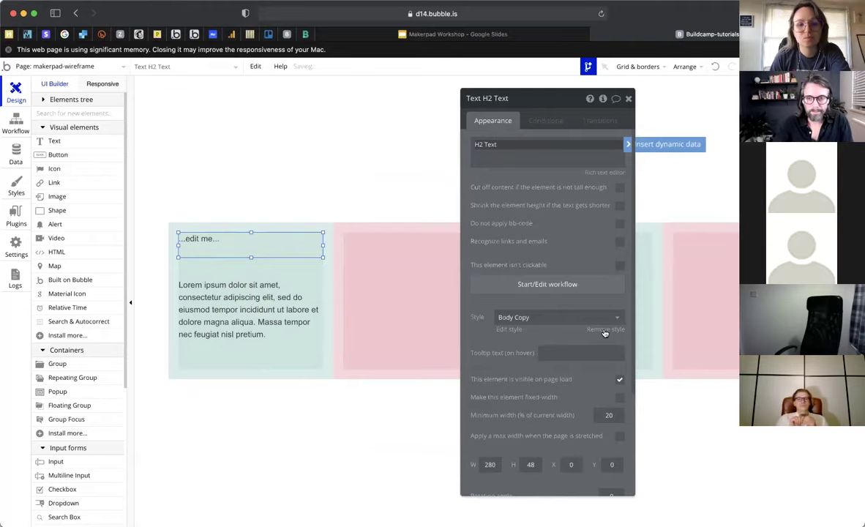
- Remove the Body Copy style from the "H2 Text" heading and set its font size to 24
{"action": "left_click", "coordinate": [608, 337]}
{"action": "left_click", "coordinate": [618, 330]}
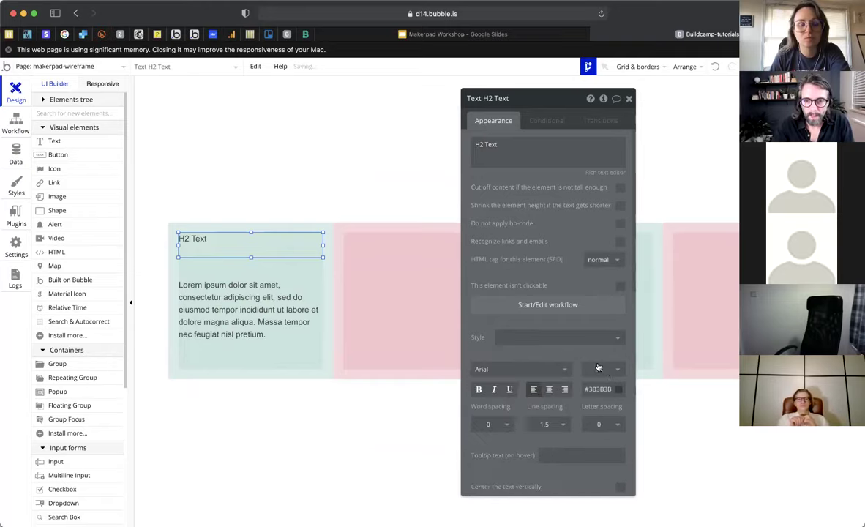
{"action": "left_click", "coordinate": [605, 371]}
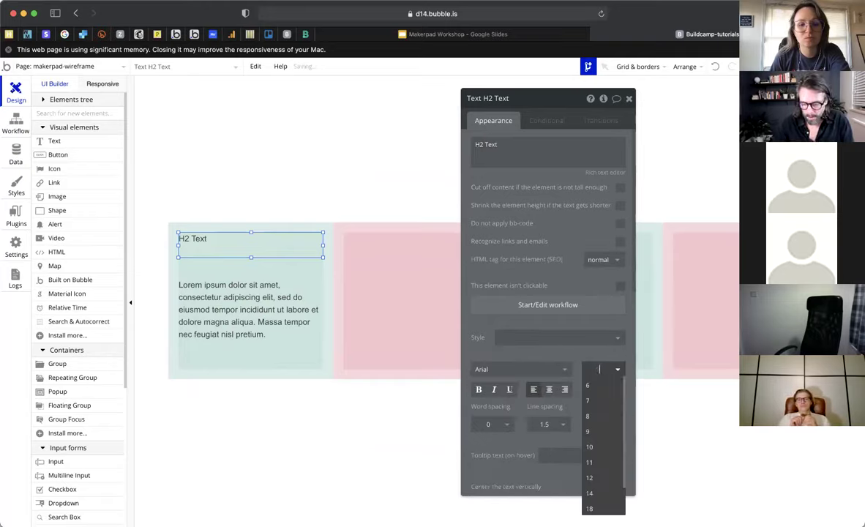
{"action": "type", "text": "24"}
{"action": "left_click", "coordinate": [529, 349]}
- Move the paragraph in the first box up to Y 67, closer to the heading
{"action": "left_click", "coordinate": [228, 302]}
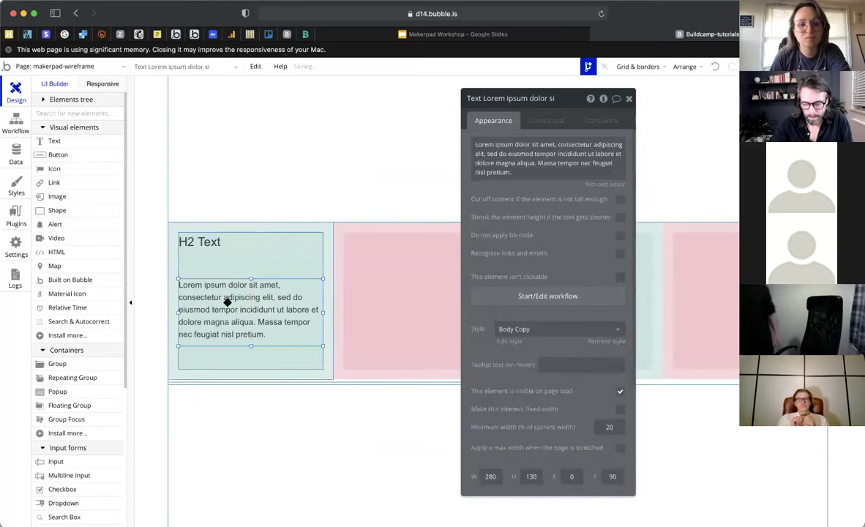
{"action": "left_click", "coordinate": [315, 244]}
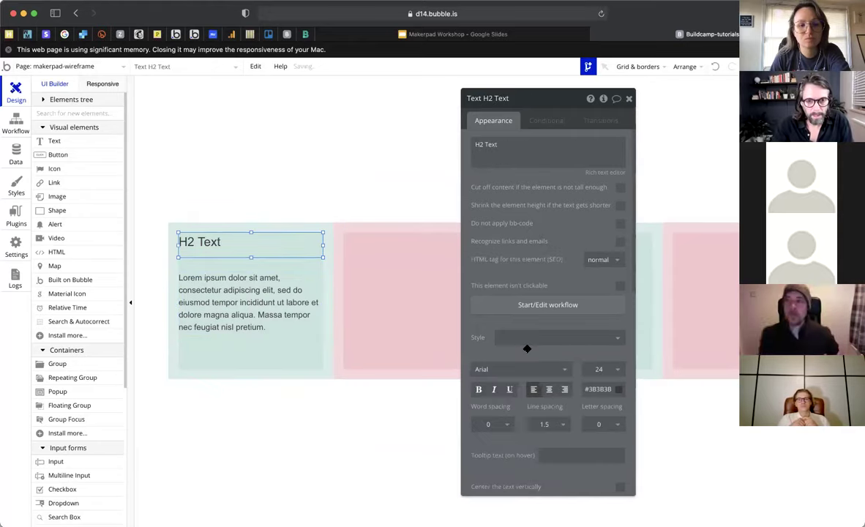
{"action": "scroll", "coordinate": [557, 307], "scroll_direction": "down", "scroll_amount": 5}
{"action": "left_click", "coordinate": [300, 313]}
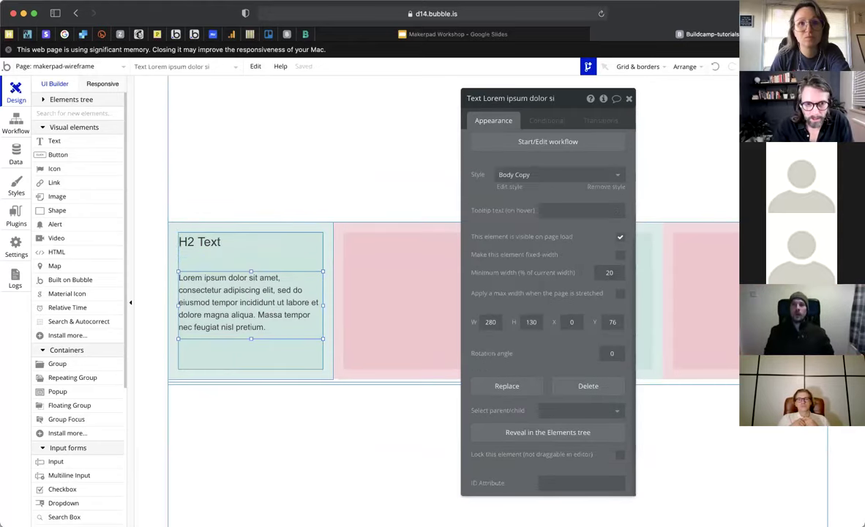
{"action": "key", "text": "Up"}
{"action": "key", "text": "Up"}
{"action": "key", "text": "Up"}
{"action": "key", "text": "Up"}
{"action": "key", "text": "Up"}
{"action": "key", "text": "Up"}
{"action": "key", "text": "Up"}
{"action": "key", "text": "Up"}
{"action": "key", "text": "Up"}
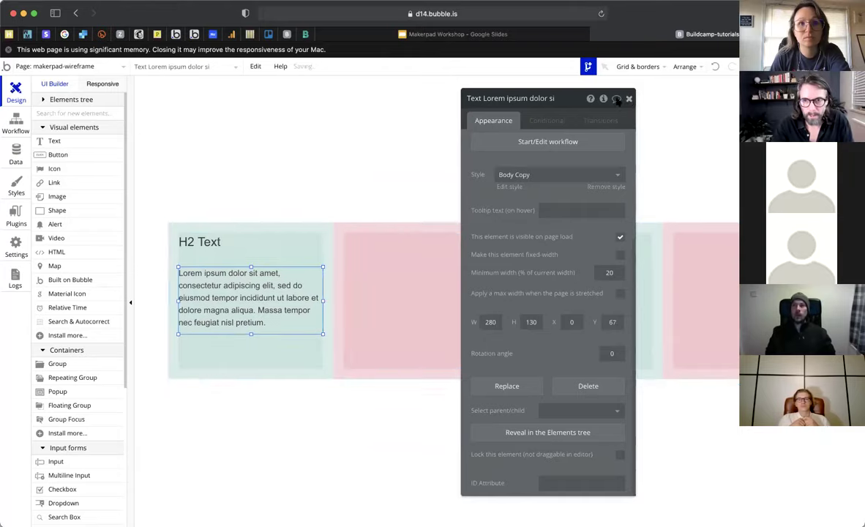
{"action": "left_click", "coordinate": [628, 99]}
- Copy the heading and paragraph of the first box and paste them in place into the other three boxes
{"action": "left_click", "coordinate": [208, 248], "text": "shift"}
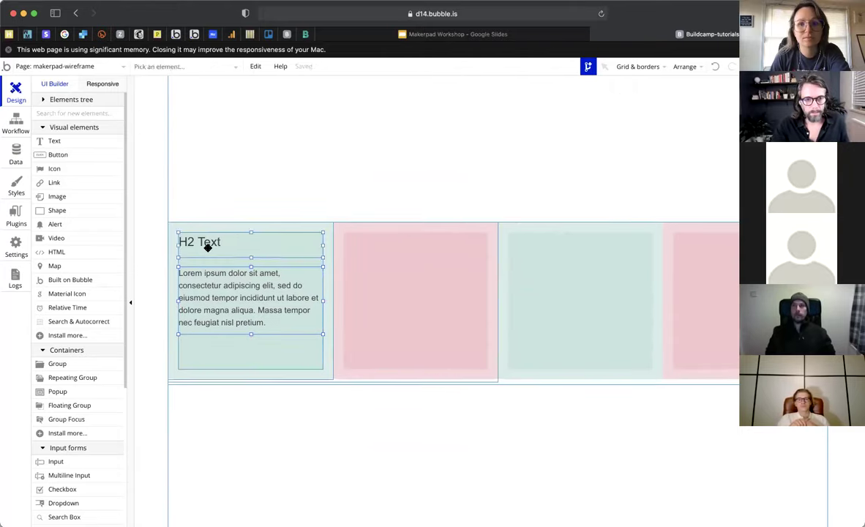
{"action": "key", "text": "ctrl+c"}
{"action": "left_click", "coordinate": [451, 261]}
{"action": "key", "text": "ctrl+v"}
{"action": "left_click", "coordinate": [576, 261]}
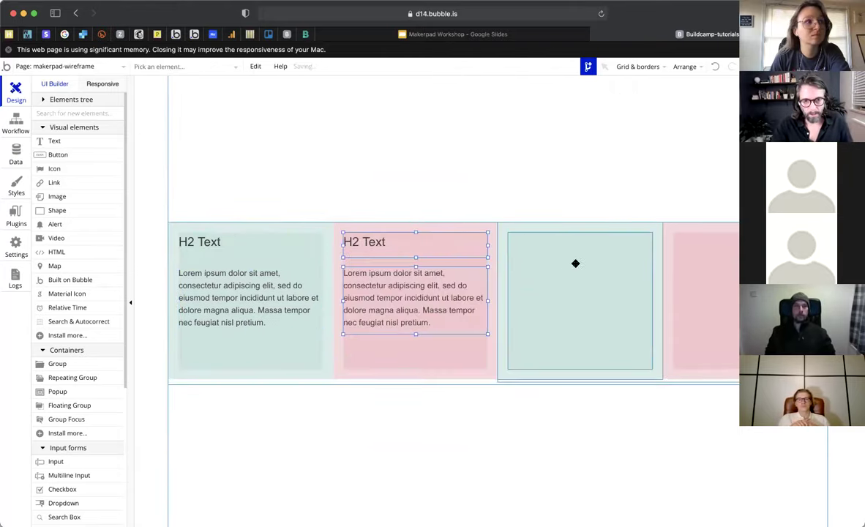
{"action": "key", "text": "ctrl+v"}
{"action": "left_click", "coordinate": [682, 252]}
{"action": "key", "text": "ctrl+v"}
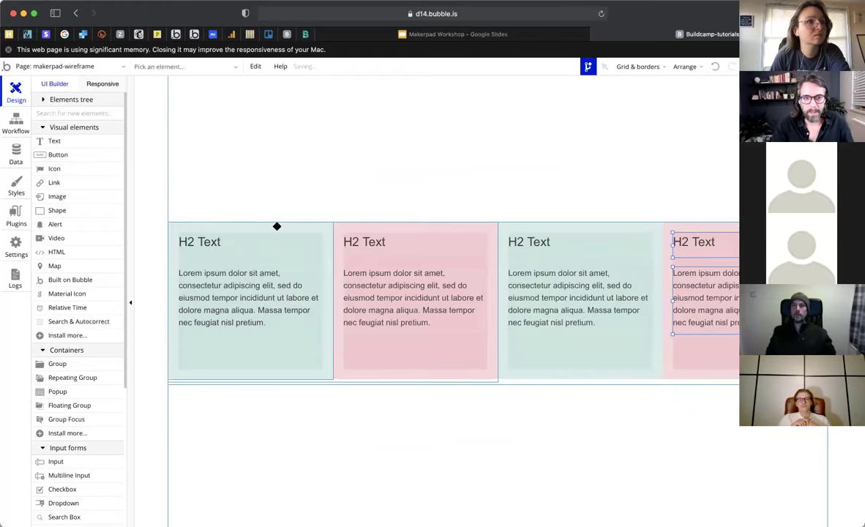
- Set the background style of the first box's outer and inner groups to None
{"action": "double_click", "coordinate": [276, 226]}
{"action": "scroll", "coordinate": [559, 229], "scroll_direction": "up", "scroll_amount": 3}
{"action": "left_click", "coordinate": [562, 261]}
{"action": "left_click", "coordinate": [333, 270]}
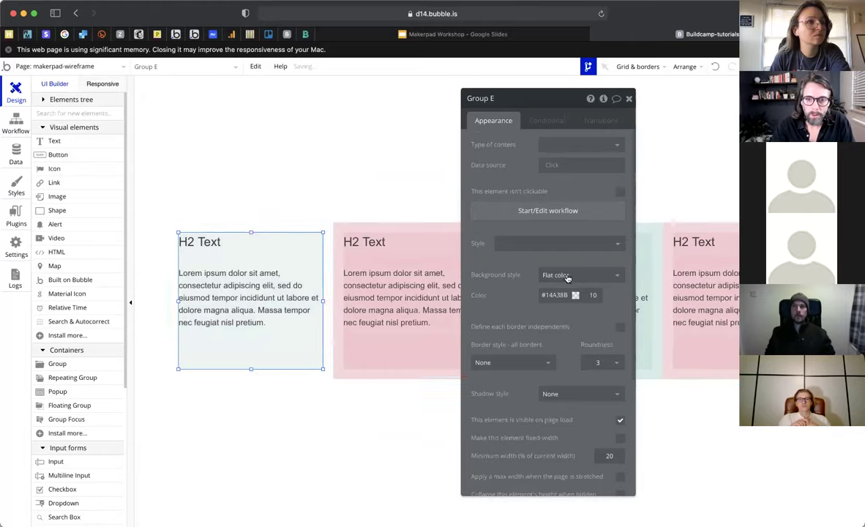
- Set the background style of the second box's outer and inner groups to None
{"action": "left_click", "coordinate": [448, 238]}
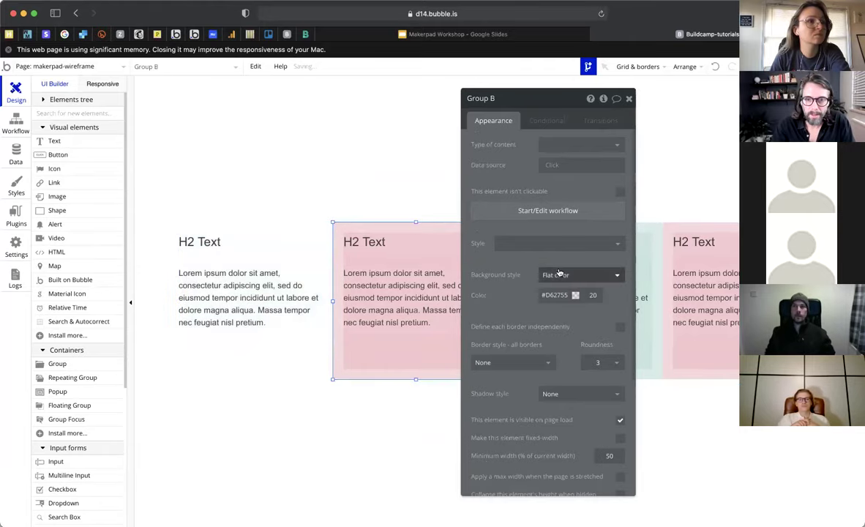
{"action": "left_click", "coordinate": [437, 258]}
{"action": "left_click", "coordinate": [438, 262]}
{"action": "left_click", "coordinate": [551, 277]}
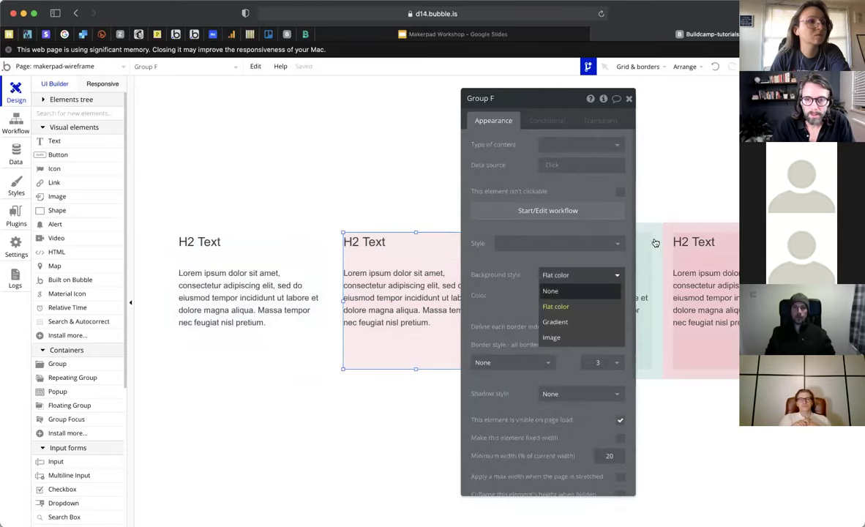
{"action": "left_click", "coordinate": [551, 291]}
- Set the background style of the third box's outer group to None
{"action": "left_click", "coordinate": [652, 232]}
{"action": "left_click", "coordinate": [569, 276]}
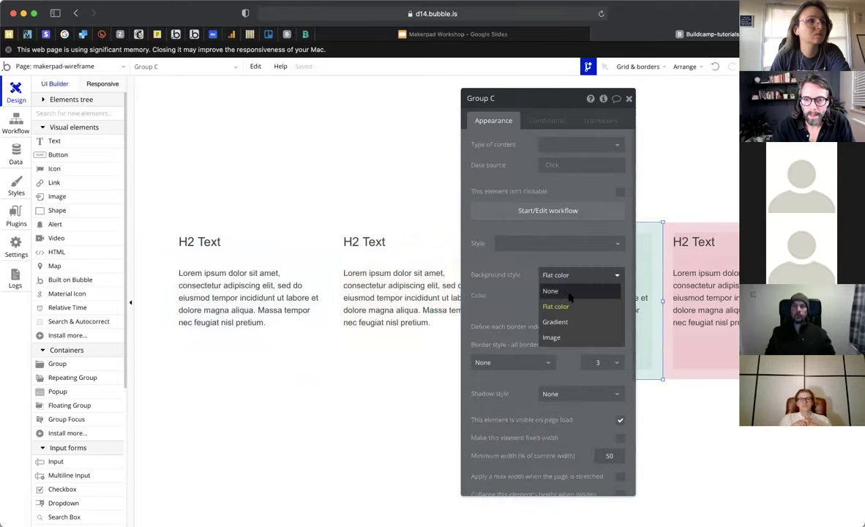
{"action": "left_click", "coordinate": [569, 293]}
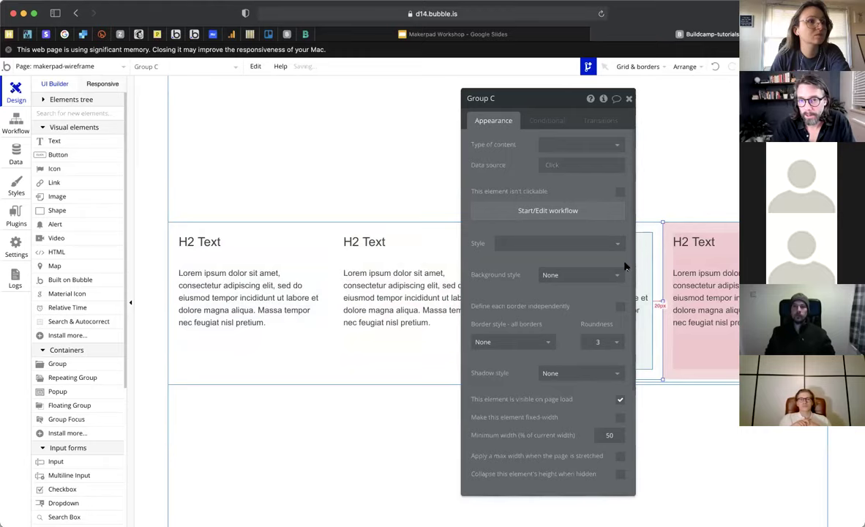
- Set the background style of the third box's inner group to None
{"action": "left_click", "coordinate": [643, 260]}
{"action": "left_click", "coordinate": [586, 277]}
{"action": "left_click", "coordinate": [584, 292]}
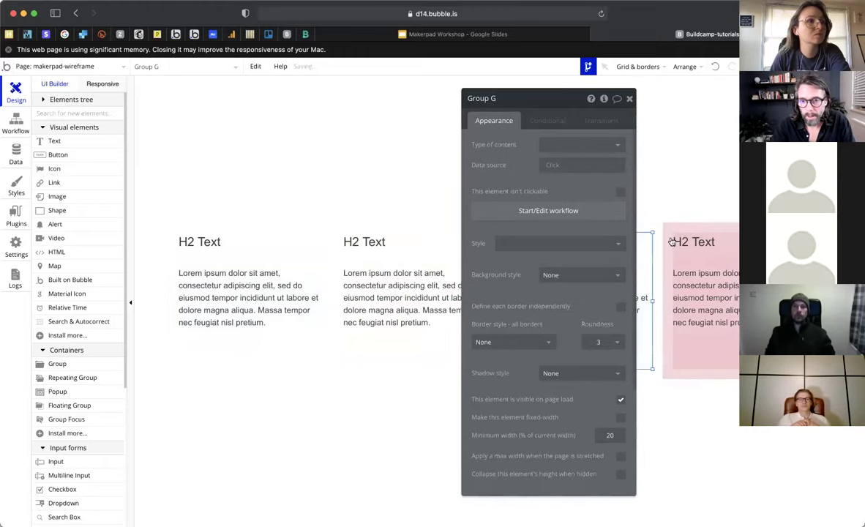
- Set the background style of the fourth box's outer and inner groups to None
{"action": "left_click", "coordinate": [674, 238]}
{"action": "left_click", "coordinate": [669, 243]}
{"action": "left_click", "coordinate": [574, 278]}
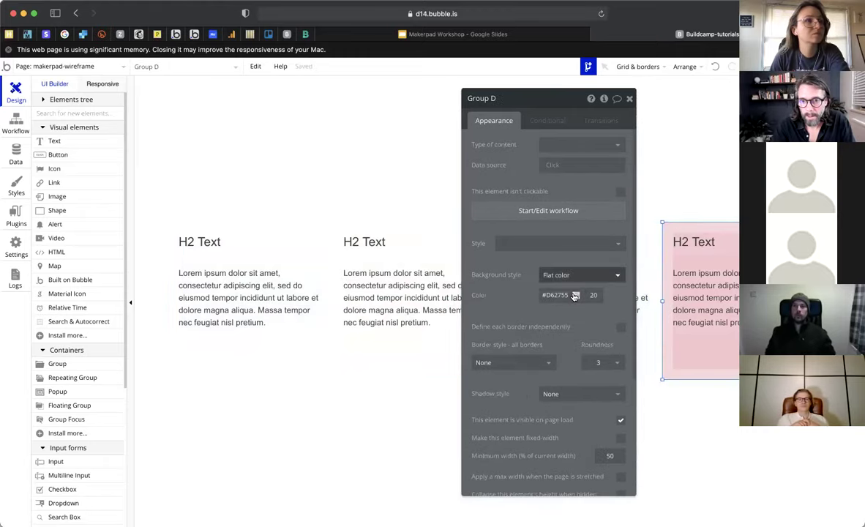
{"action": "left_click", "coordinate": [574, 296]}
{"action": "left_click", "coordinate": [683, 263]}
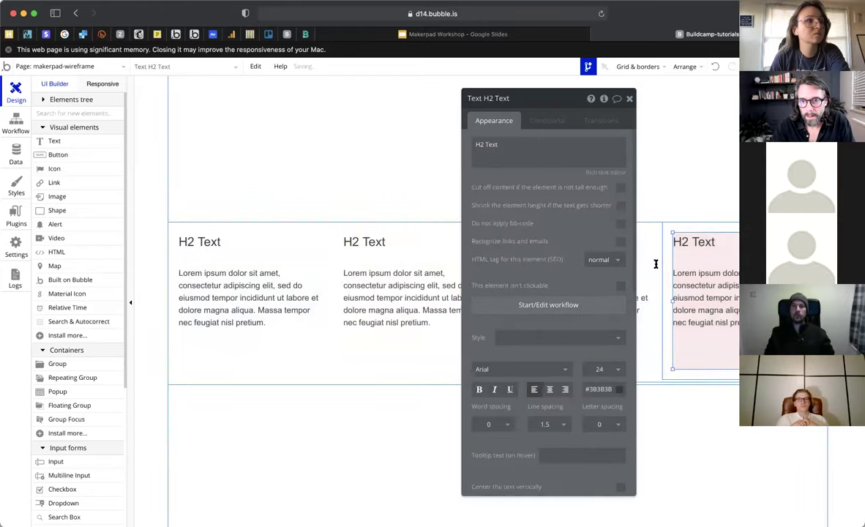
{"action": "left_click", "coordinate": [656, 265]}
{"action": "left_click", "coordinate": [579, 275]}
{"action": "left_click", "coordinate": [560, 290]}
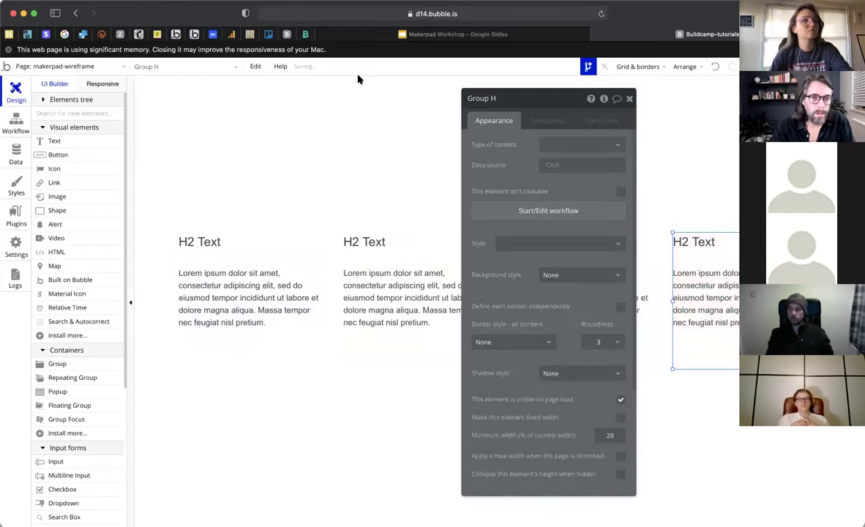
- Preview the page responsively by narrowing it to 300 px, widening it to about 1022 px, and narrowing it to 300 px again
{"action": "left_click", "coordinate": [102, 84]}
{"action": "left_click_drag", "start_coordinate": [566, 77], "coordinate": [261, 131]}
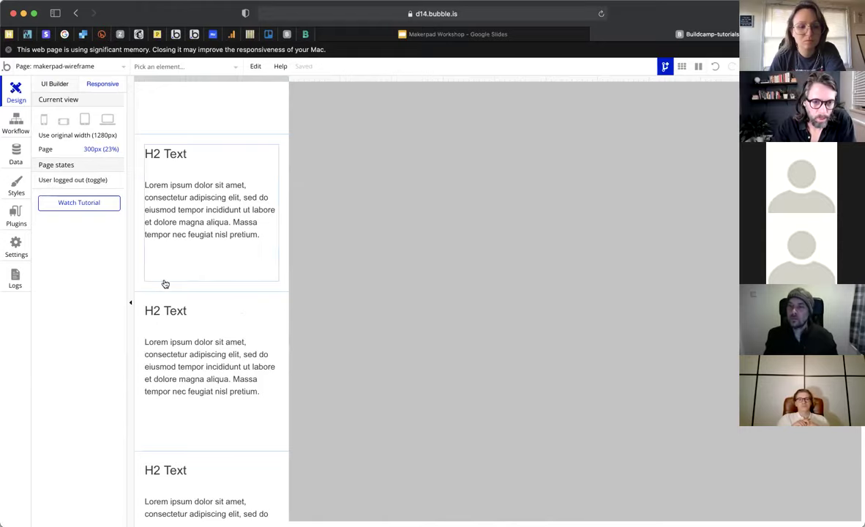
{"action": "left_click_drag", "start_coordinate": [346, 78], "coordinate": [660, 85]}
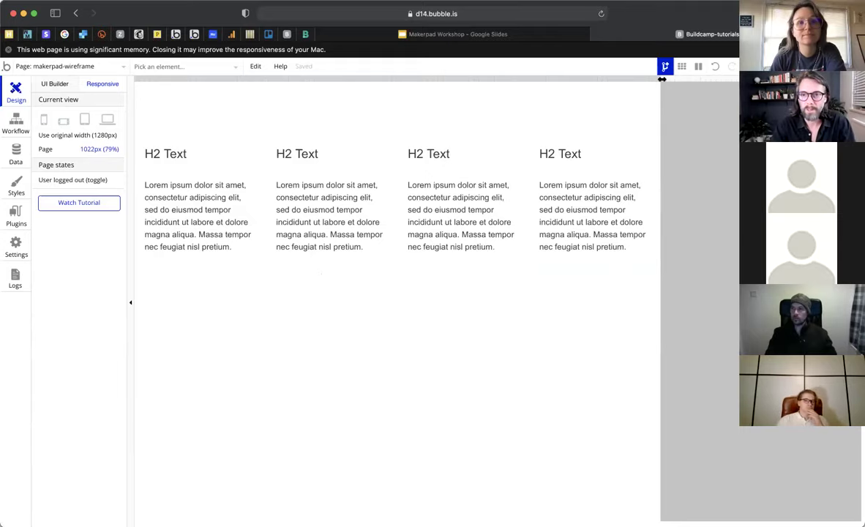
{"action": "left_click_drag", "start_coordinate": [595, 82], "coordinate": [371, 223]}
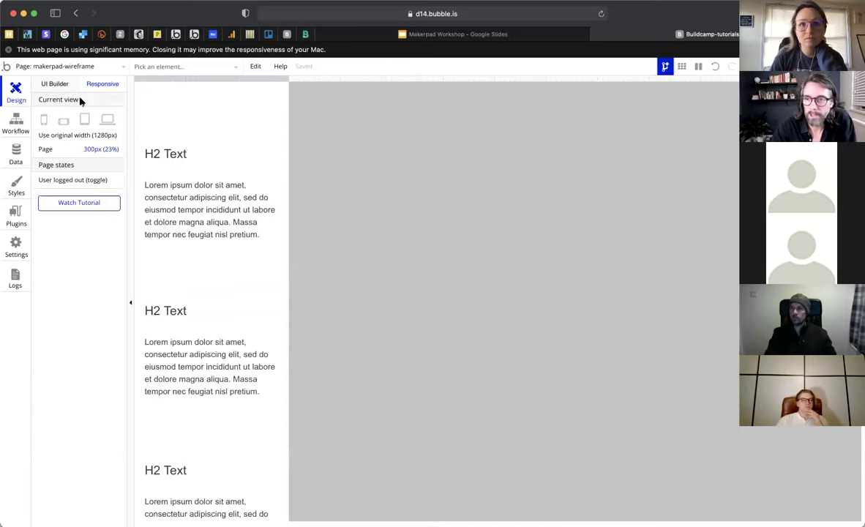
- Return to the page design, undo the background removals on all four boxes, and select the first box's inner group
{"action": "left_click", "coordinate": [59, 84]}
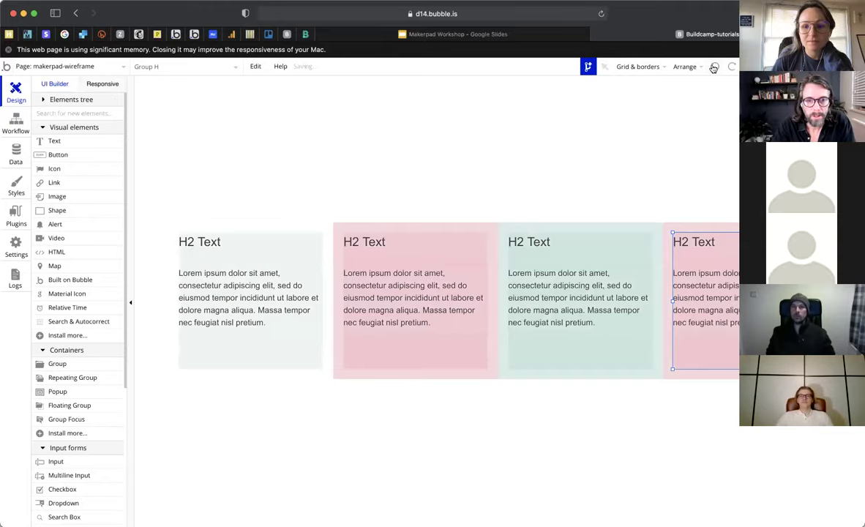
{"action": "left_click", "coordinate": [314, 255]}
{"action": "left_click", "coordinate": [312, 261]}
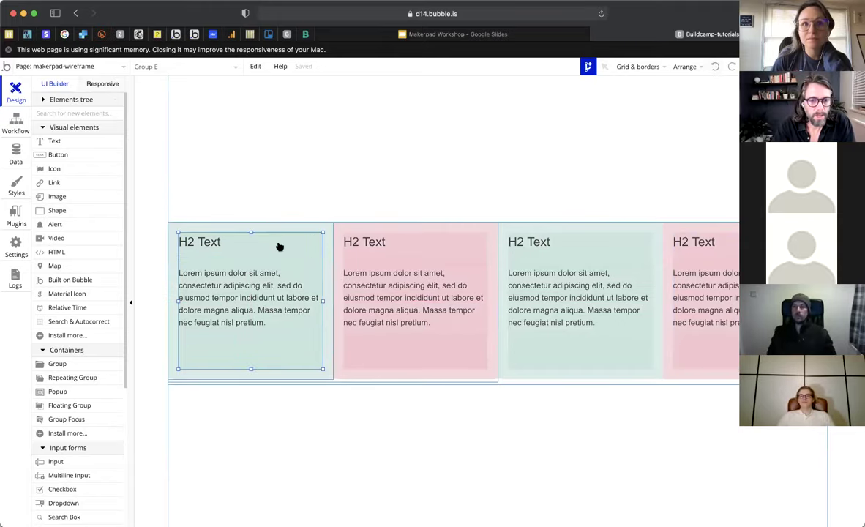
- Examine the first box in the responsive preview and the spacing between its outer and inner groups in the design
{"action": "left_click", "coordinate": [103, 84]}
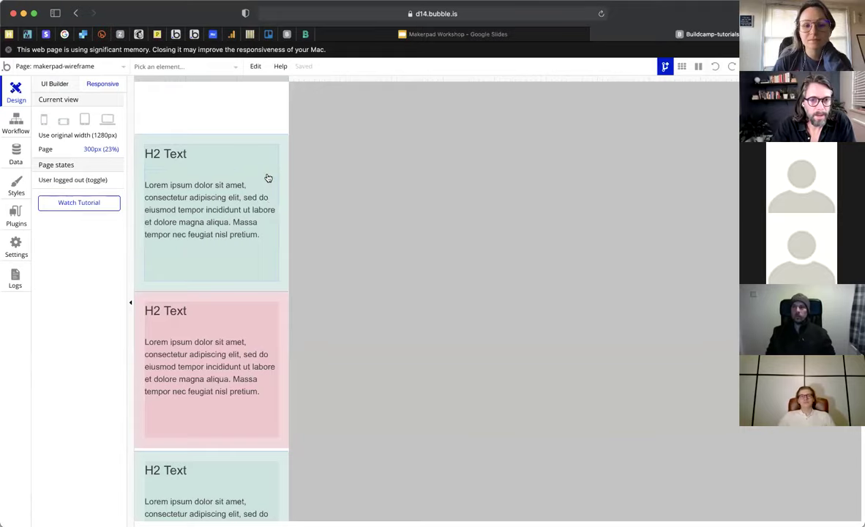
{"action": "left_click", "coordinate": [215, 261]}
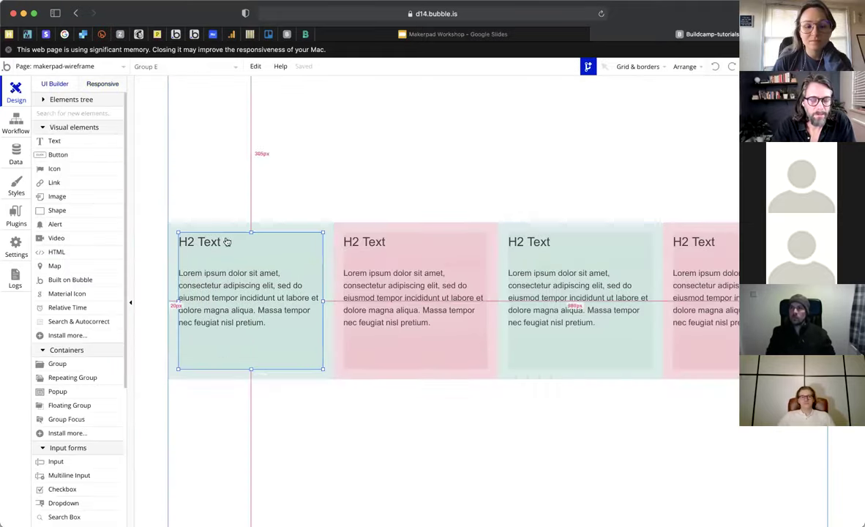
{"action": "left_click", "coordinate": [196, 250]}
{"action": "left_click", "coordinate": [171, 247]}
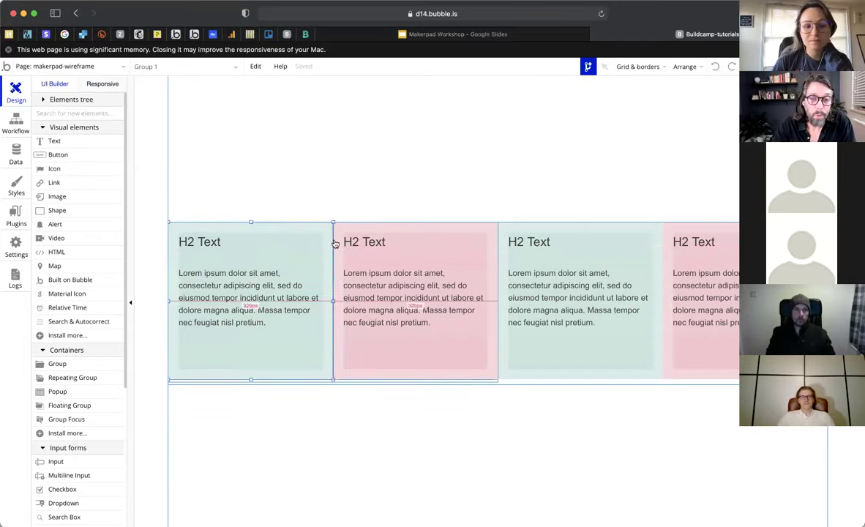
{"action": "left_click", "coordinate": [194, 349]}
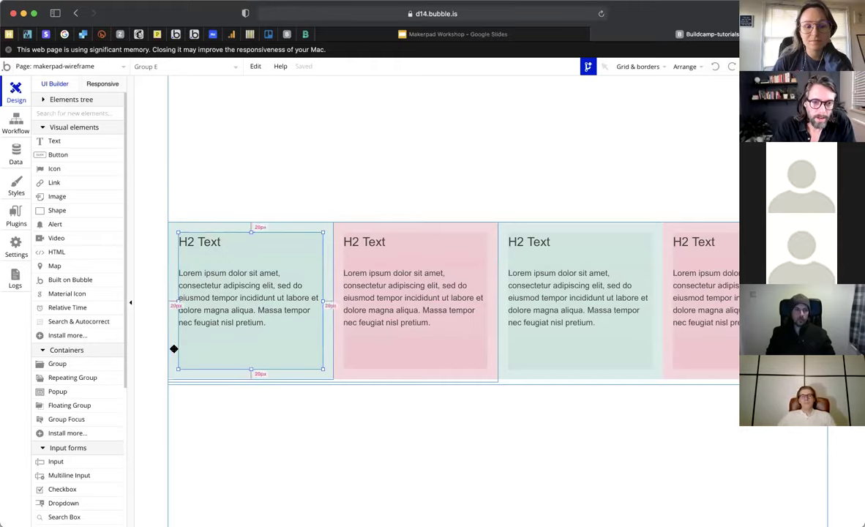
{"action": "left_click", "coordinate": [186, 348]}
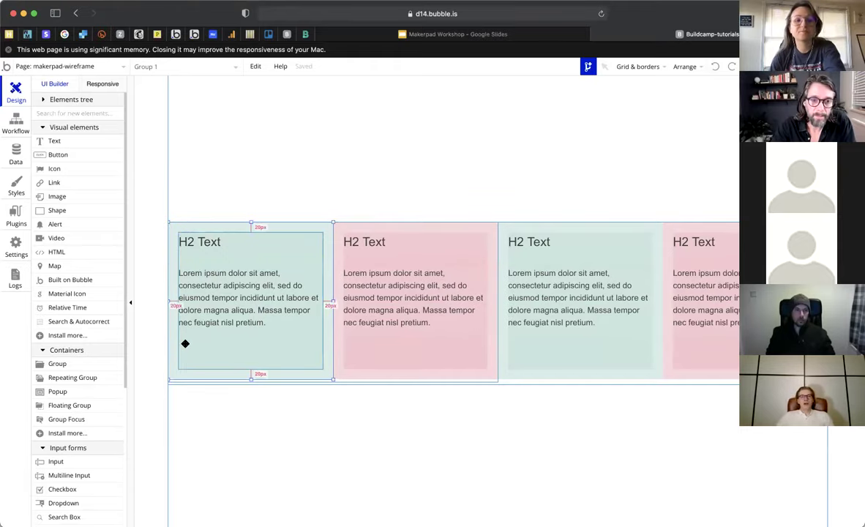
{"action": "left_click", "coordinate": [185, 343]}
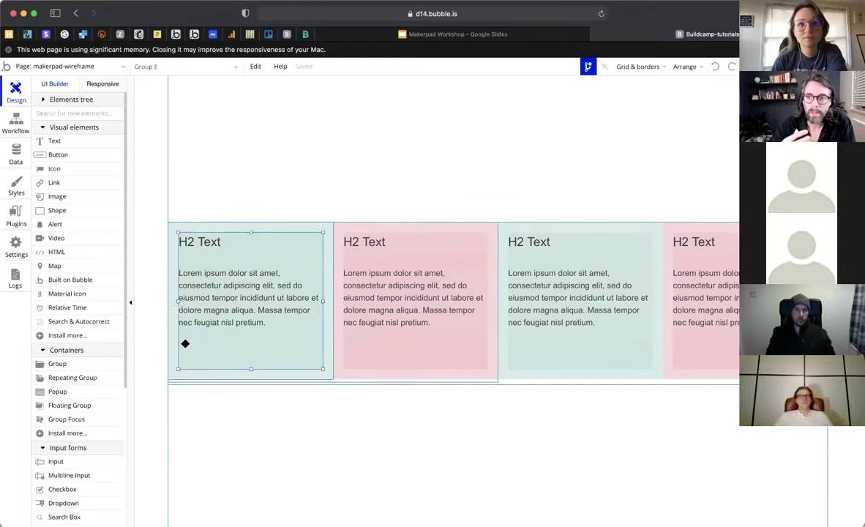
- Narrow the first box's heading and paragraph from their left edges to about 250 px wide
{"action": "left_click", "coordinate": [199, 243]}
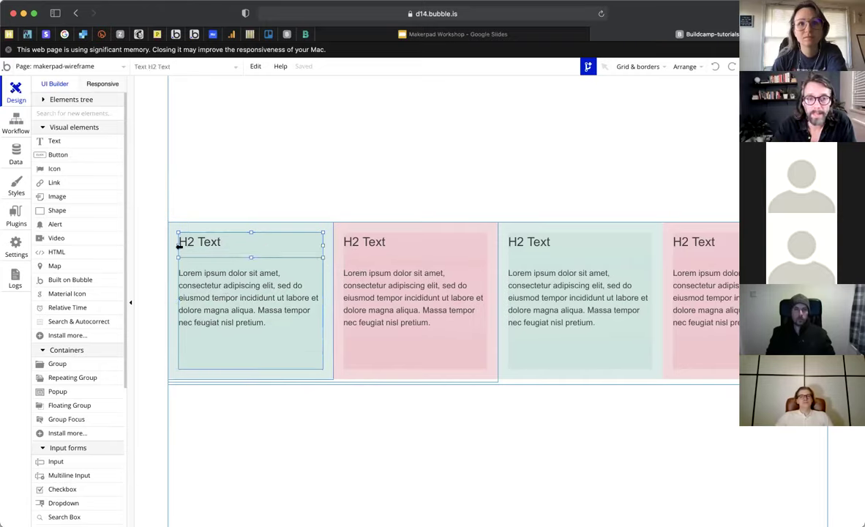
{"action": "left_click_drag", "start_coordinate": [188, 245], "coordinate": [223, 241]}
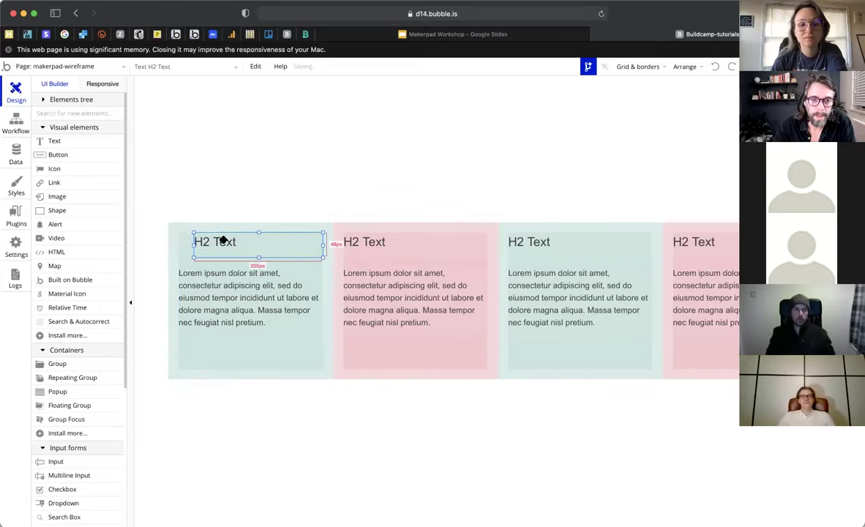
{"action": "left_click", "coordinate": [184, 298]}
{"action": "left_click_drag", "start_coordinate": [178, 300], "coordinate": [198, 298]}
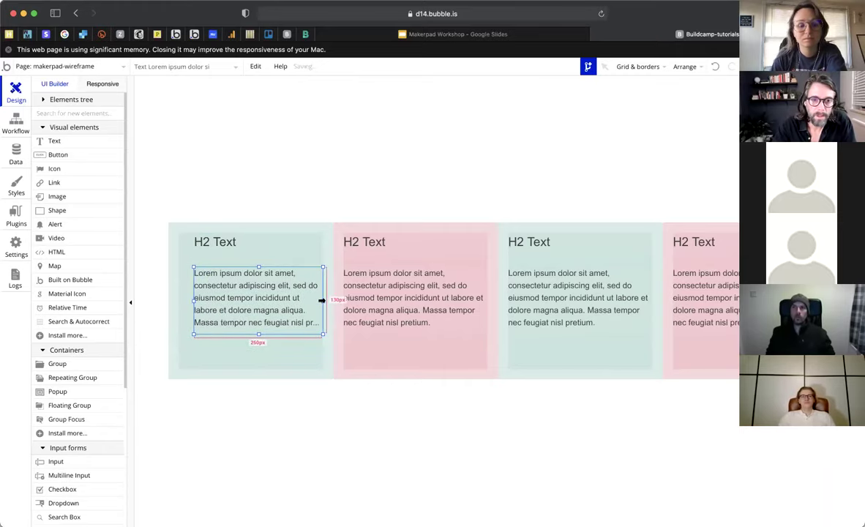
- Check the first box's inner group dimensions, then set its paragraph's width to 240 and centre the paragraph horizontally
{"action": "double_click", "coordinate": [211, 346]}
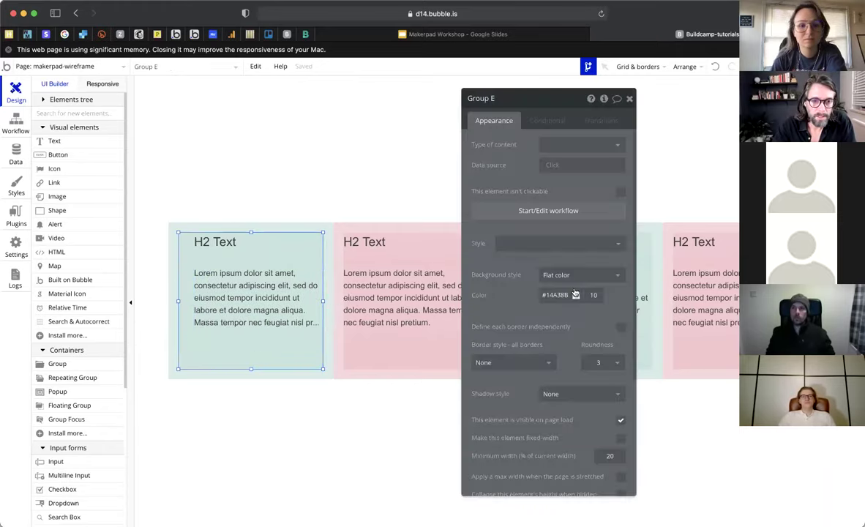
{"action": "scroll", "coordinate": [514, 330], "scroll_direction": "down", "scroll_amount": 2}
{"action": "scroll", "coordinate": [514, 331], "scroll_direction": "down", "scroll_amount": 3}
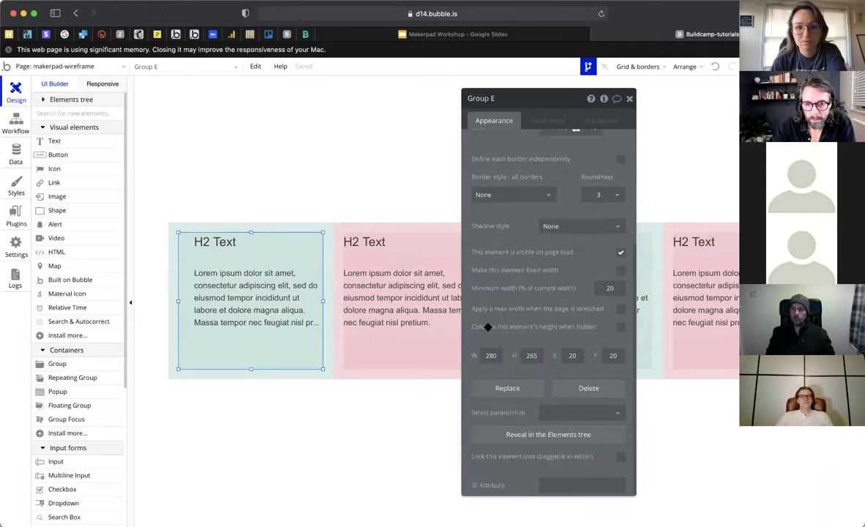
{"action": "left_click", "coordinate": [256, 297]}
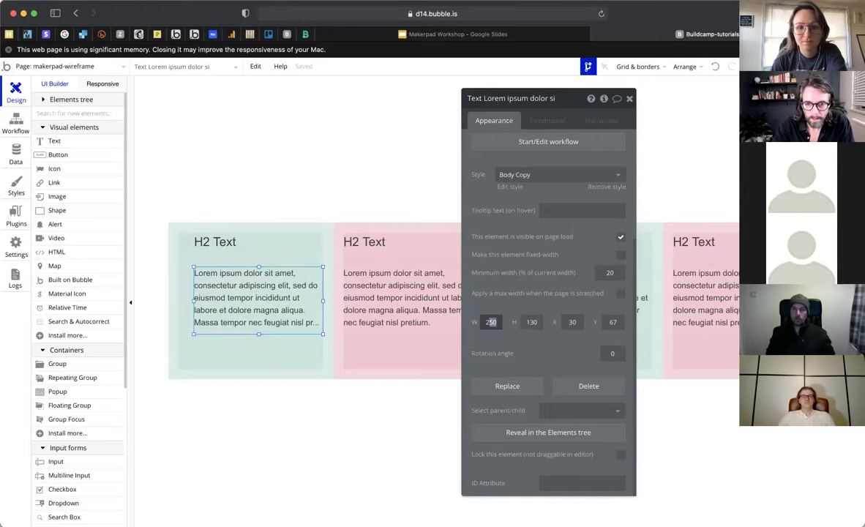
{"action": "type", "text": "40"}
{"action": "right_click", "coordinate": [258, 299]}
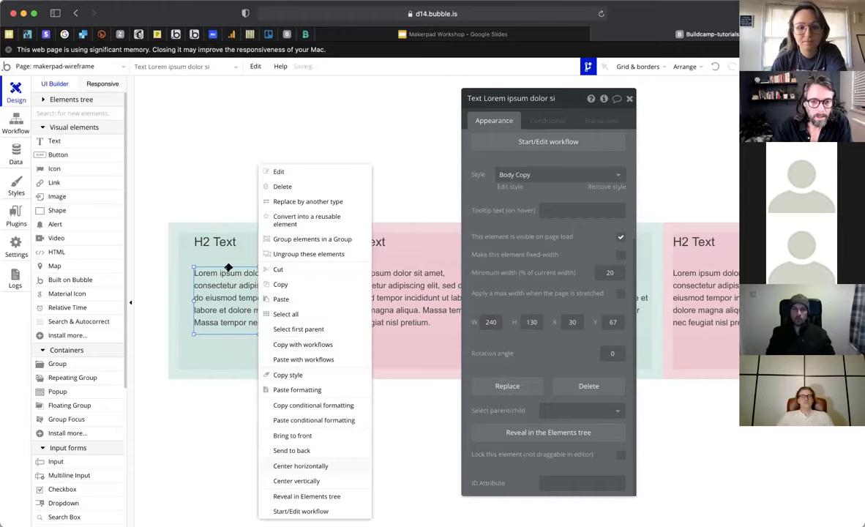
{"action": "left_click", "coordinate": [301, 466]}
- Set the first box's heading width to 240 and centre it horizontally within the inner group
{"action": "left_click", "coordinate": [223, 246]}
{"action": "scroll", "coordinate": [502, 323], "scroll_direction": "down", "scroll_amount": 10}
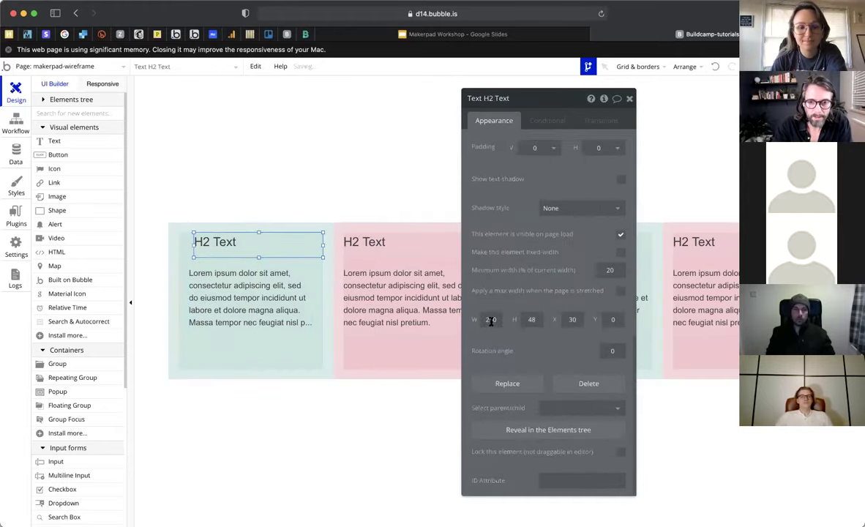
{"action": "left_click_drag", "start_coordinate": [504, 321], "coordinate": [481, 321]}
{"action": "type", "text": "24"}
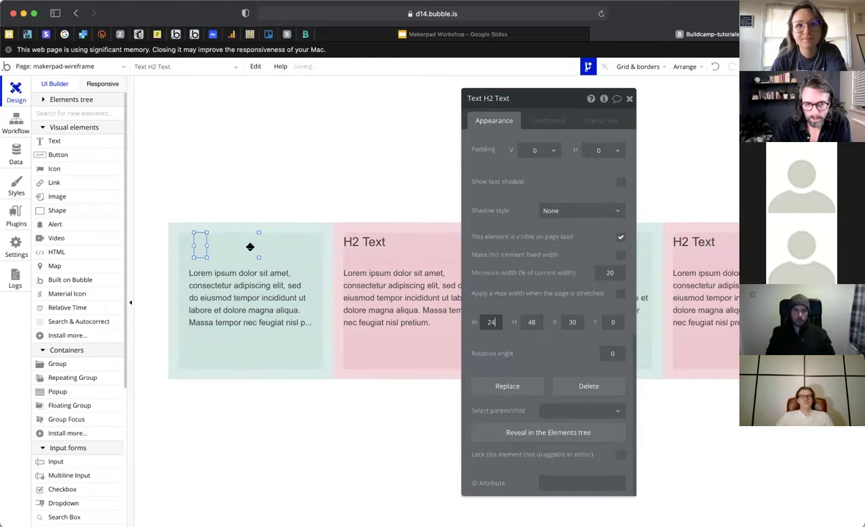
{"action": "type", "text": "0"}
{"action": "right_click", "coordinate": [251, 246]}
{"action": "left_click", "coordinate": [312, 466]}
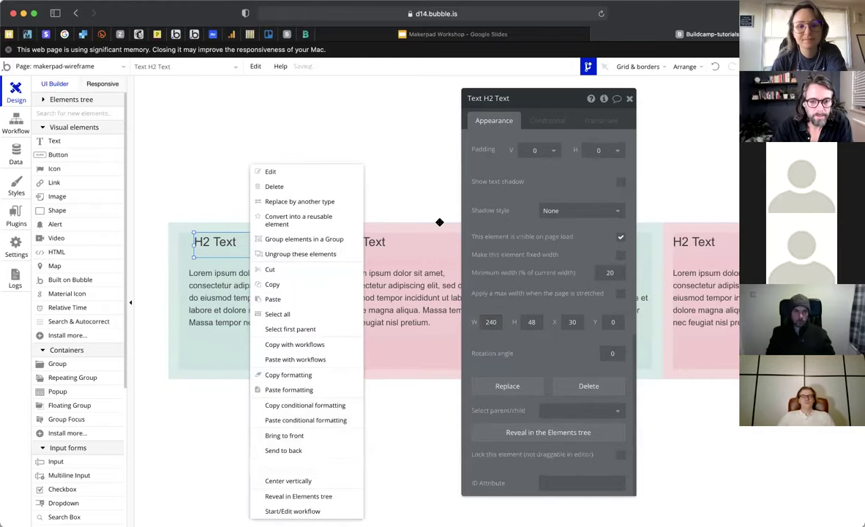
{"action": "key", "text": "Escape"}
{"action": "left_click", "coordinate": [629, 99]}
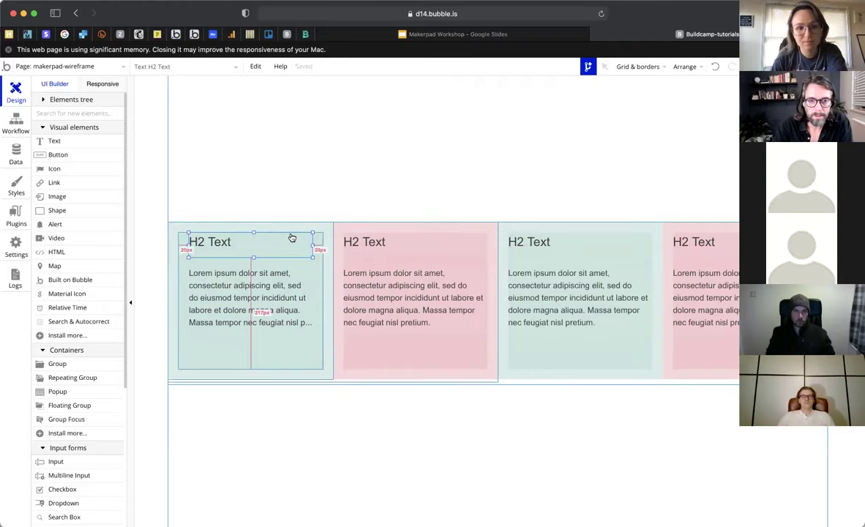
- In the responsive view, set the first box's inner group to collapse its margins at a container width of 640 or less
{"action": "left_click", "coordinate": [114, 84]}
{"action": "scroll", "coordinate": [261, 212], "scroll_direction": "down", "scroll_amount": 2}
{"action": "scroll", "coordinate": [255, 234], "scroll_direction": "up", "scroll_amount": 3}
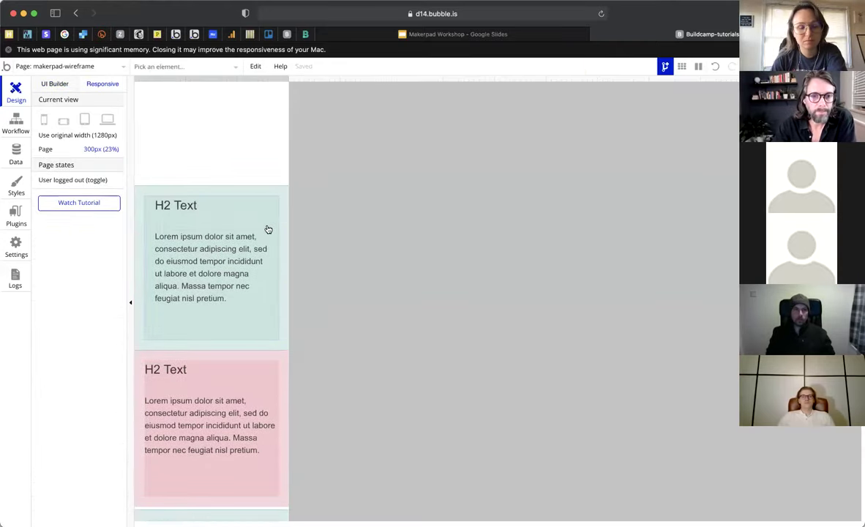
{"action": "left_click", "coordinate": [285, 401]}
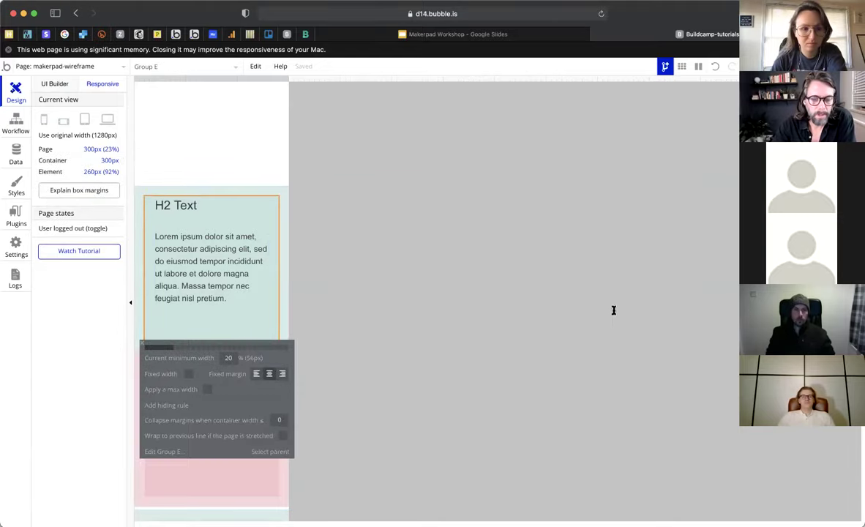
{"action": "scroll", "coordinate": [219, 420], "scroll_direction": "up", "scroll_amount": 5}
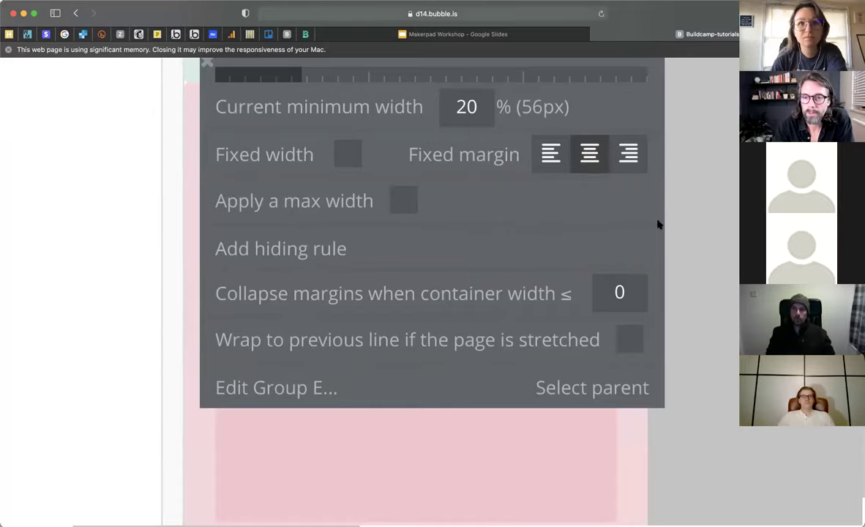
{"action": "scroll", "coordinate": [300, 285], "scroll_direction": "down", "scroll_amount": 5}
{"action": "scroll", "coordinate": [301, 338], "scroll_direction": "down", "scroll_amount": 2}
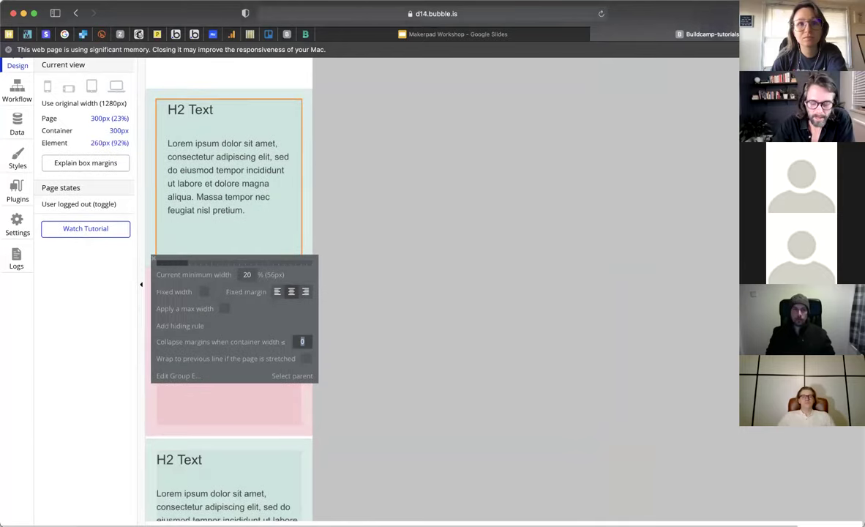
{"action": "left_click", "coordinate": [361, 276]}
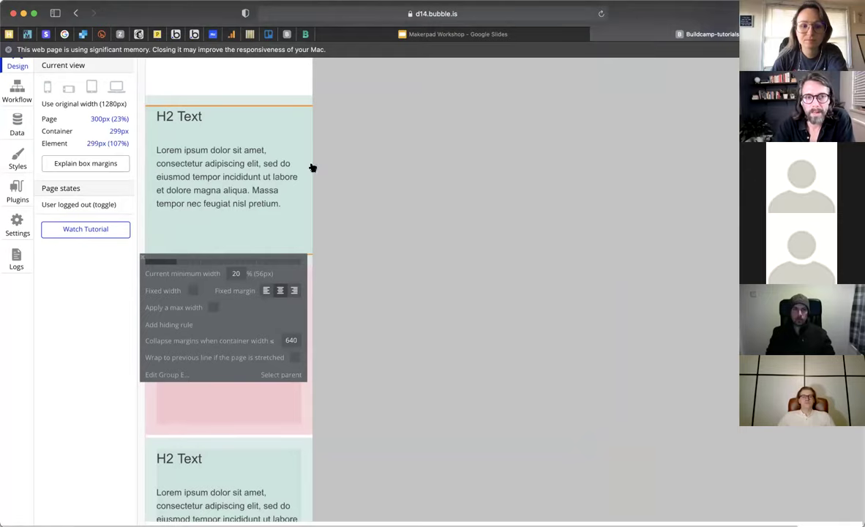
- Compare the first box's collapsed margins with the other stacked boxes, then open its heading in the page design
{"action": "scroll", "coordinate": [182, 170], "scroll_direction": "down", "scroll_amount": 2}
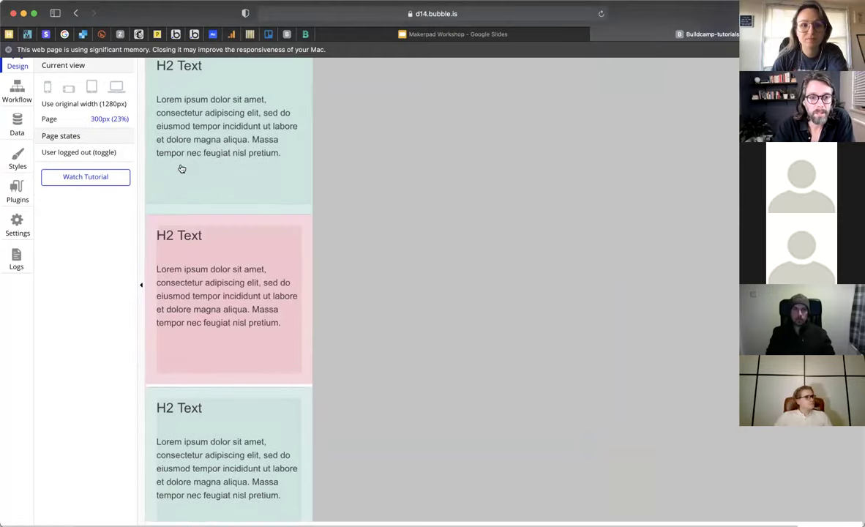
{"action": "scroll", "coordinate": [183, 165], "scroll_direction": "up", "scroll_amount": 2}
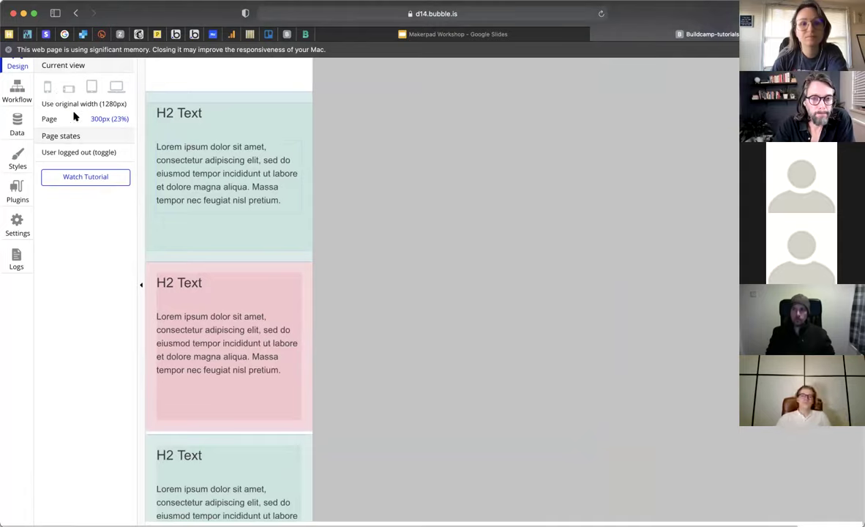
{"action": "scroll", "coordinate": [156, 172], "scroll_direction": "up", "scroll_amount": 2}
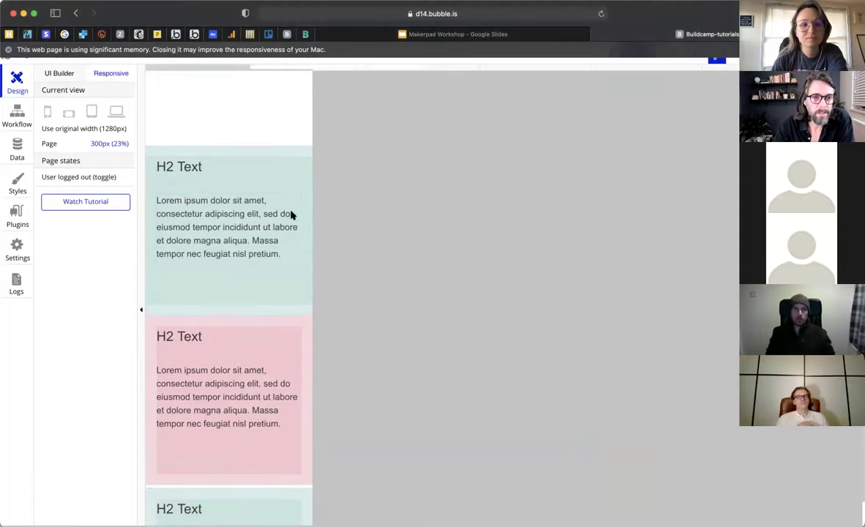
{"action": "left_click", "coordinate": [271, 244]}
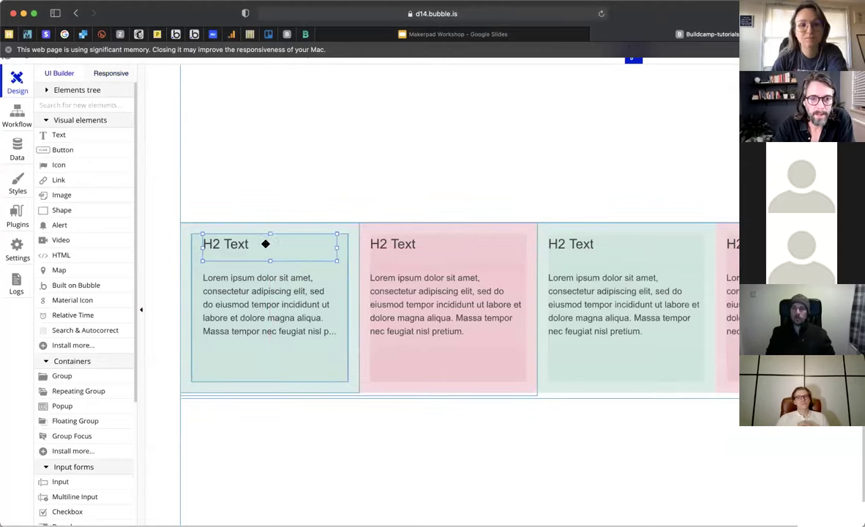
- Set the first box's heading width to 260 and centre it horizontally within the inner group
{"action": "double_click", "coordinate": [266, 246]}
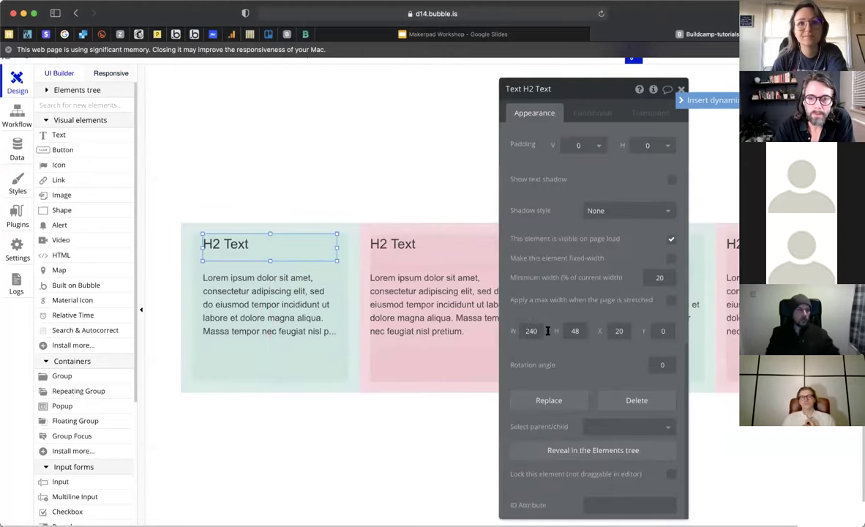
{"action": "left_click_drag", "start_coordinate": [548, 331], "coordinate": [522, 331]}
{"action": "type", "text": "260"}
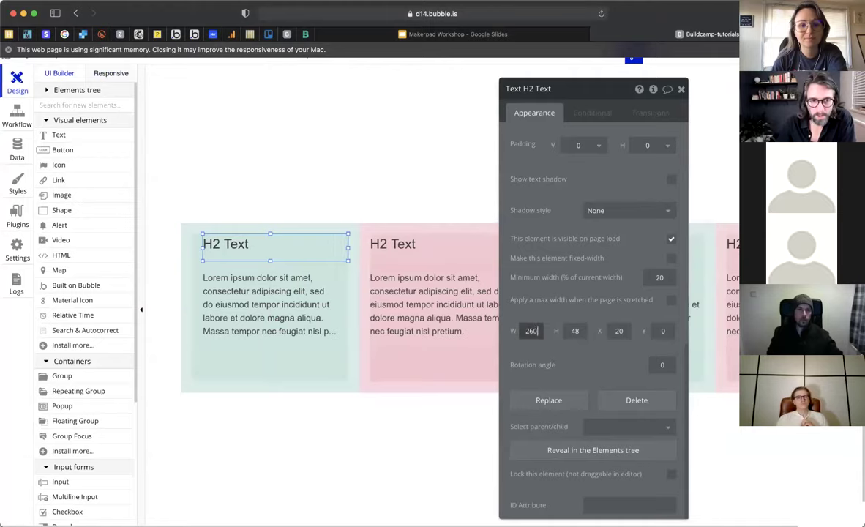
{"action": "right_click", "coordinate": [299, 249]}
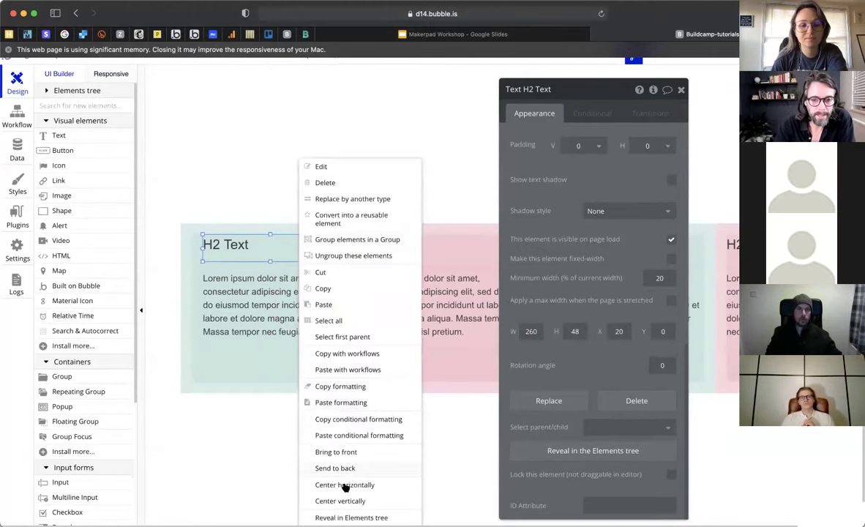
{"action": "left_click", "coordinate": [344, 483]}
- Set the first box's paragraph width to 260 and centre it horizontally within the inner group
{"action": "left_click", "coordinate": [257, 327]}
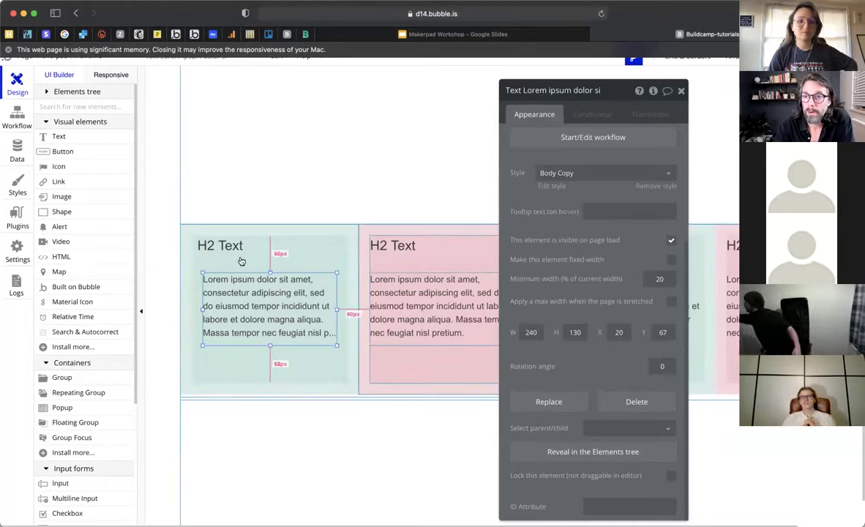
{"action": "left_click", "coordinate": [530, 332]}
{"action": "type", "text": "260"}
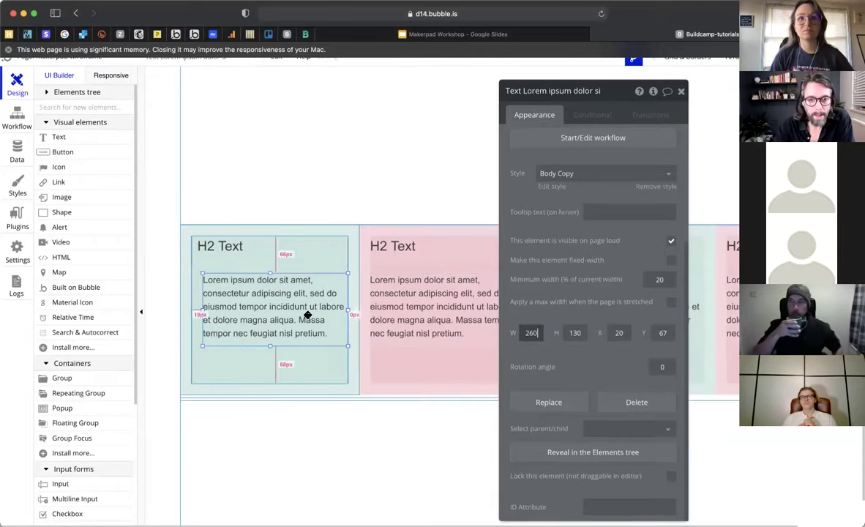
{"action": "right_click", "coordinate": [309, 309]}
{"action": "left_click", "coordinate": [364, 487]}
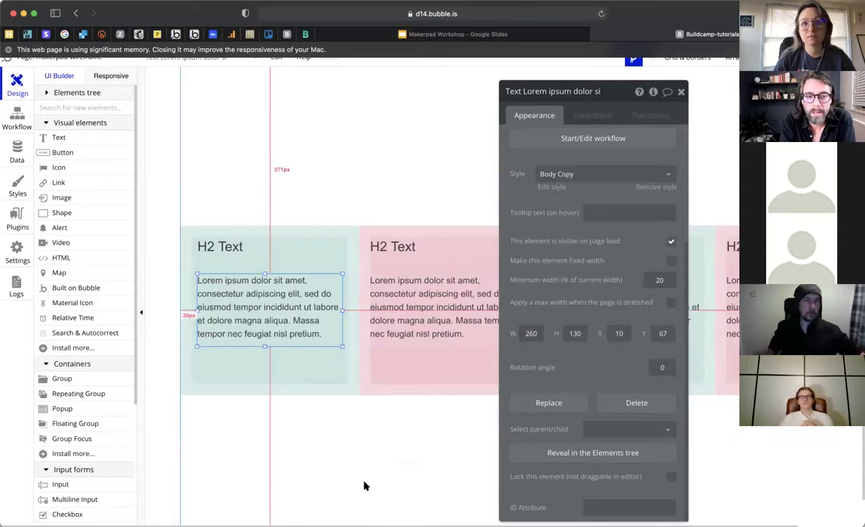
- Switch to the responsive view and examine the margin-collapse setting of the first box's inner group
{"action": "left_click", "coordinate": [121, 82]}
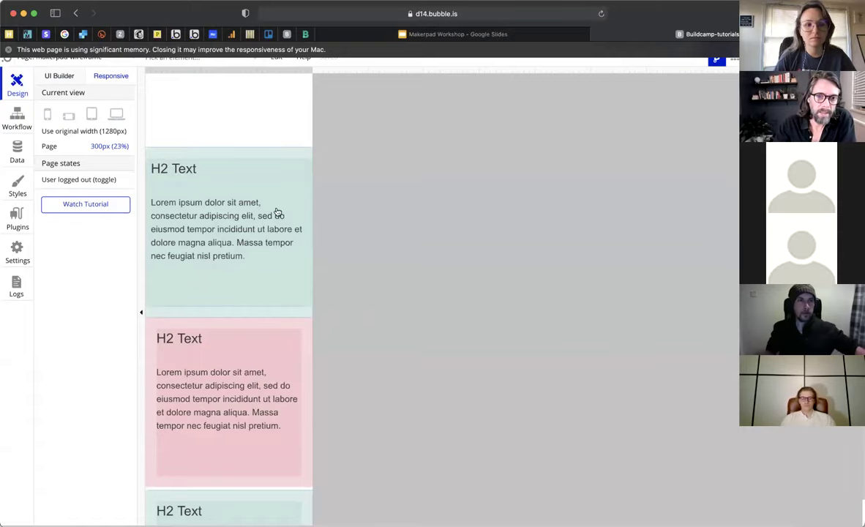
{"action": "left_click", "coordinate": [254, 192]}
{"action": "scroll", "coordinate": [284, 299], "scroll_direction": "up", "scroll_amount": 5}
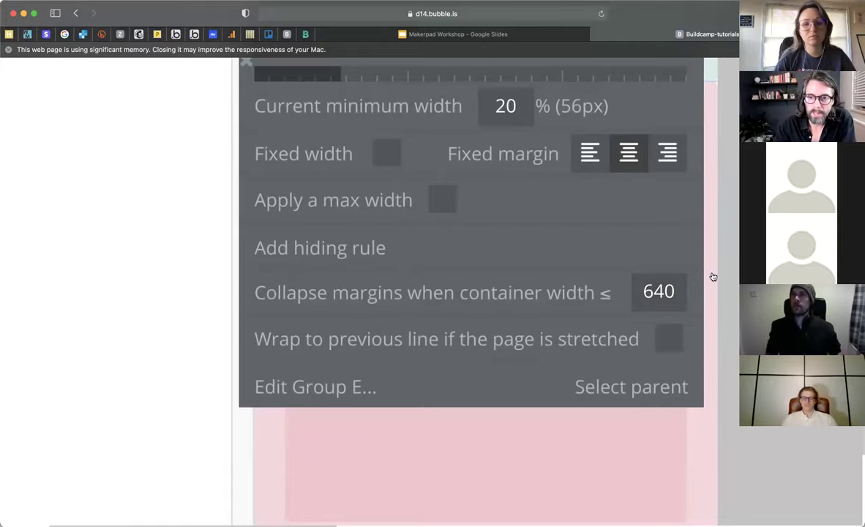
{"action": "scroll", "coordinate": [714, 276], "scroll_direction": "down", "scroll_amount": 2}
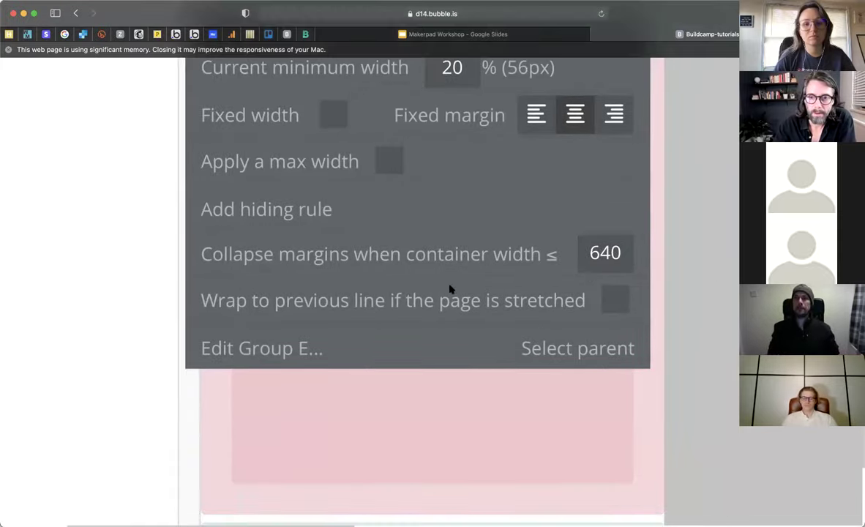
{"action": "scroll", "coordinate": [340, 311], "scroll_direction": "down", "scroll_amount": 5}
{"action": "left_click", "coordinate": [337, 315]}
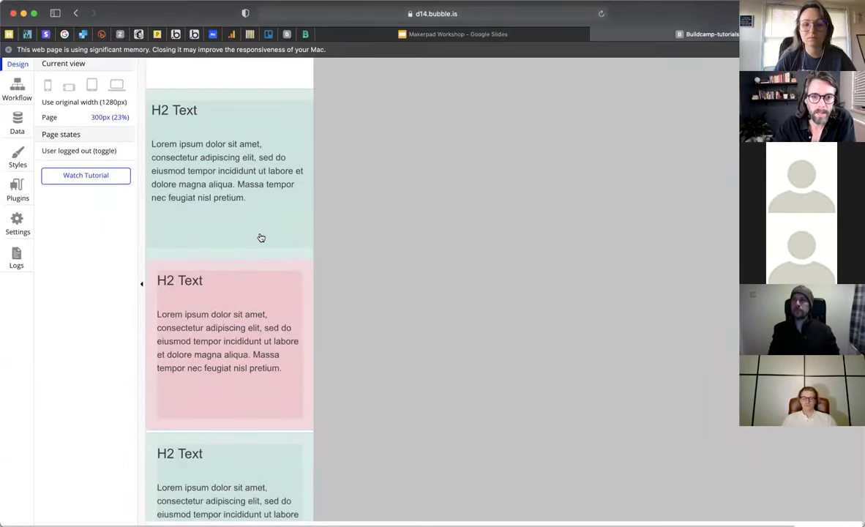
- Try a margin-collapse container width of 350 on the first box's inner group, and reset it to 0
{"action": "left_click", "coordinate": [156, 199]}
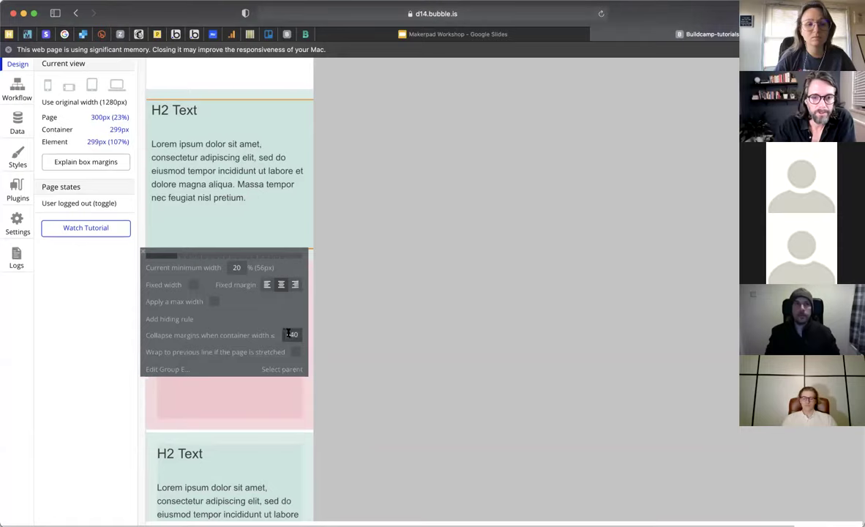
{"action": "type", "text": "35"}
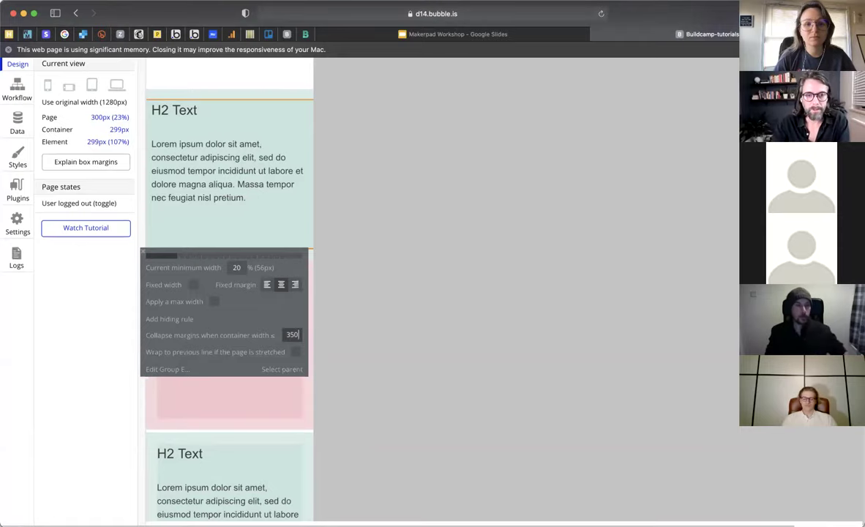
{"action": "left_click", "coordinate": [323, 226]}
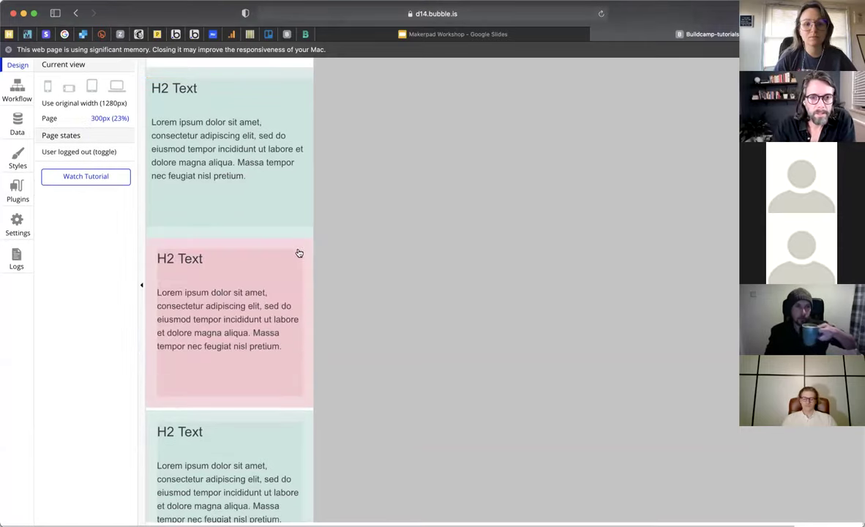
{"action": "left_click", "coordinate": [297, 252]}
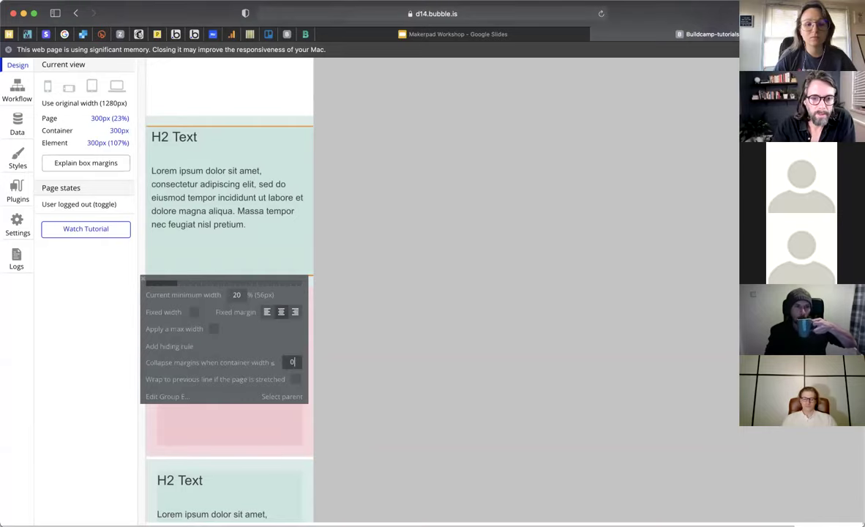
{"action": "left_click", "coordinate": [361, 208]}
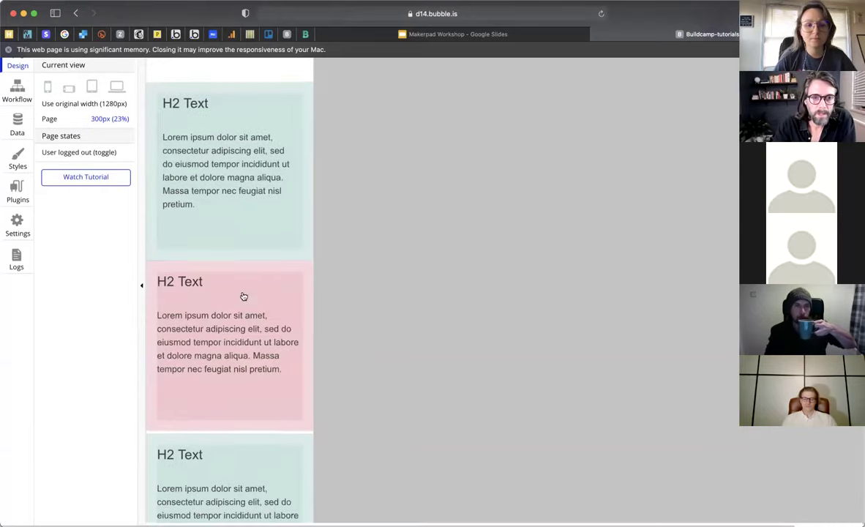
- Set the first box's inner group to collapse its margins at a container width of 350 and check its paragraph
{"action": "left_click", "coordinate": [170, 229]}
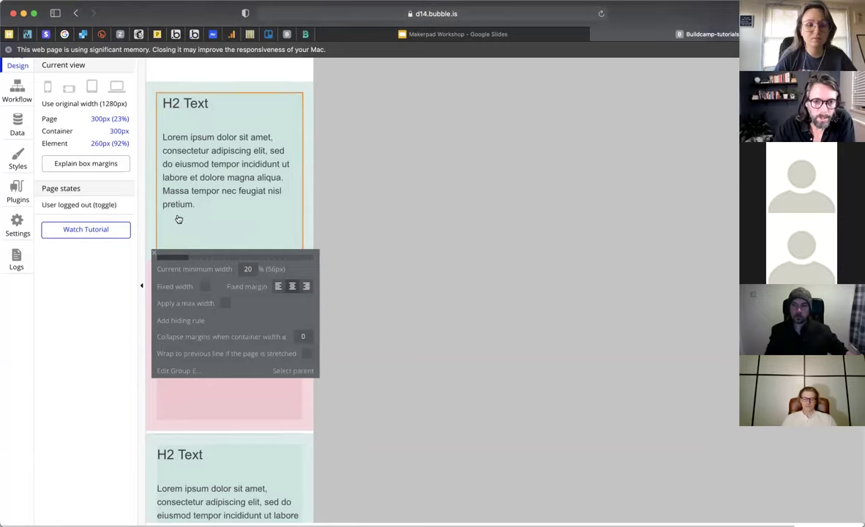
{"action": "left_click", "coordinate": [304, 336]}
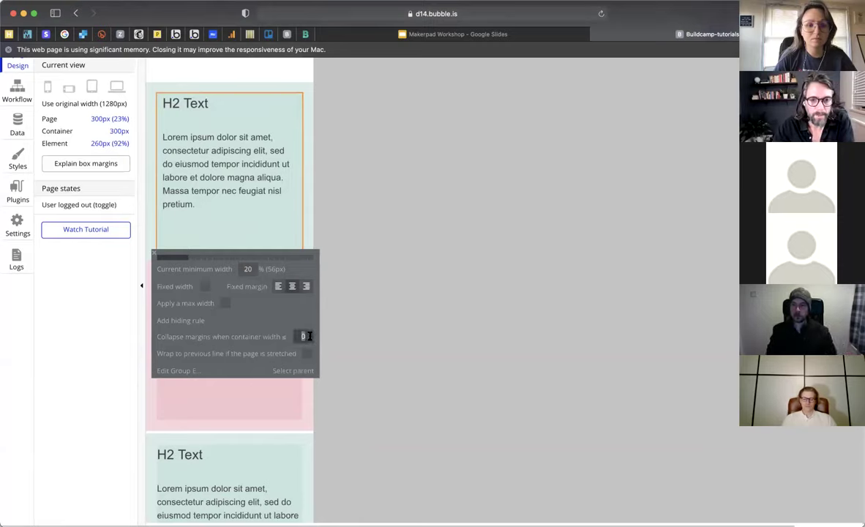
{"action": "type", "text": "350"}
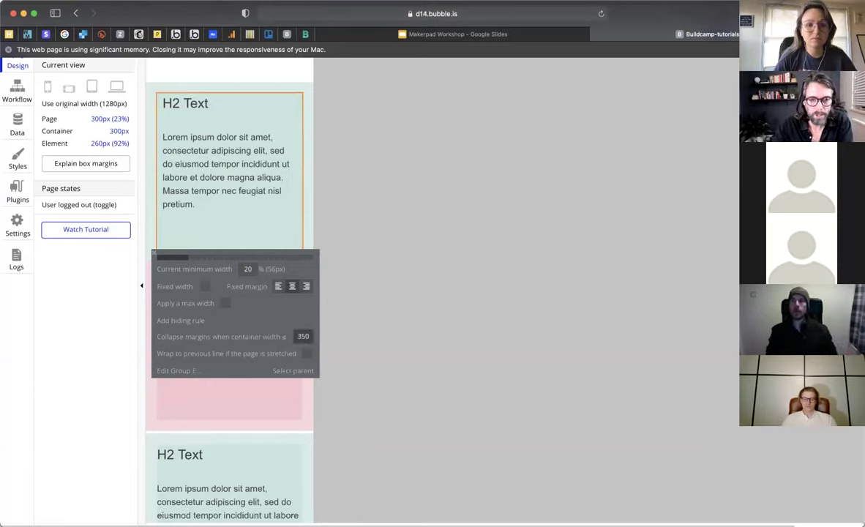
{"action": "left_click", "coordinate": [160, 192]}
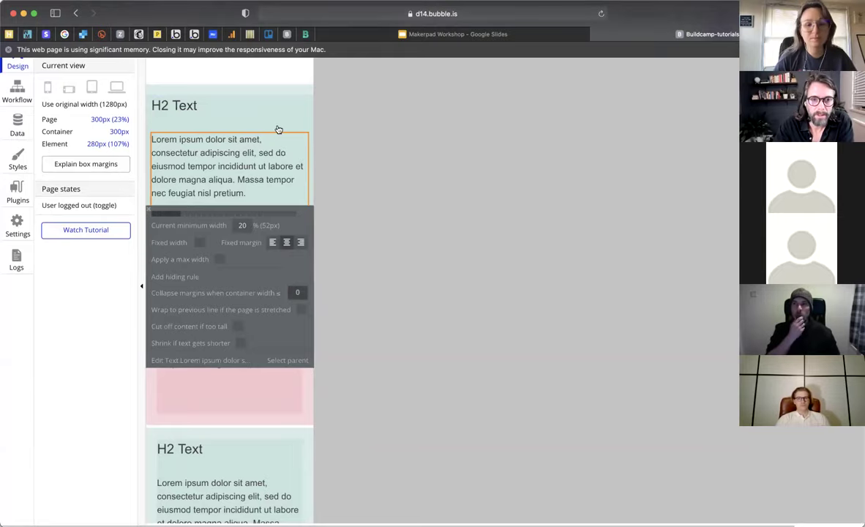
{"action": "left_click", "coordinate": [293, 96]}
{"action": "scroll", "coordinate": [288, 108], "scroll_direction": "down", "scroll_amount": 1}
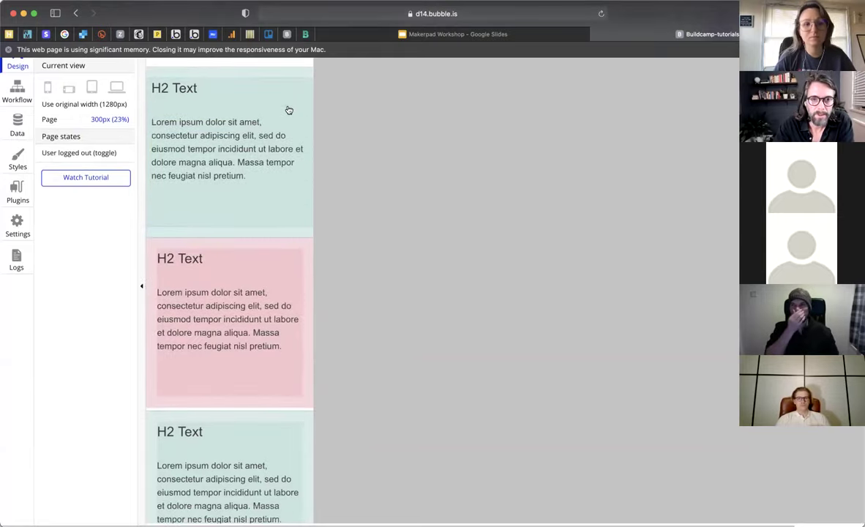
- Set the margin-collapse container width of the first box's inner group to 0
{"action": "left_click", "coordinate": [290, 110]}
{"action": "left_click_drag", "start_coordinate": [289, 314], "coordinate": [307, 315]}
{"action": "type", "text": "0"}
{"action": "left_click", "coordinate": [301, 295]}
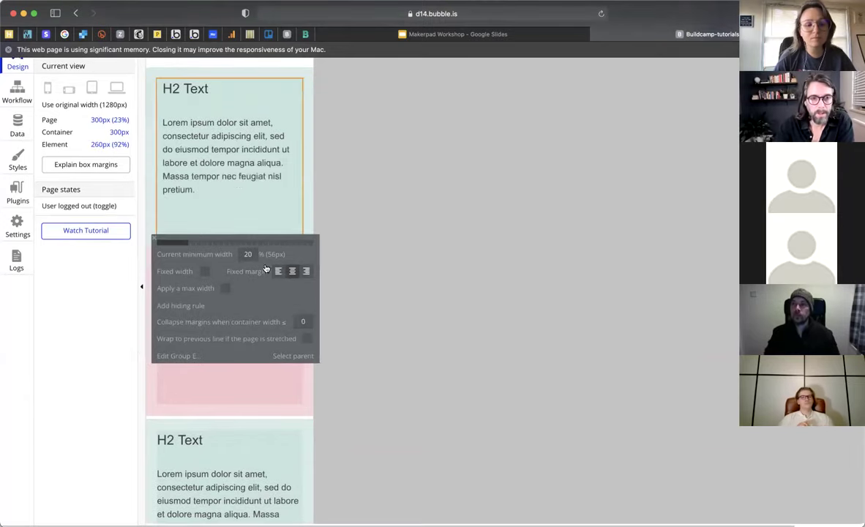
- Preview the four boxes at phone, tablet and about 1035 px page widths, checking the first box's heading settings
{"action": "left_click", "coordinate": [48, 89]}
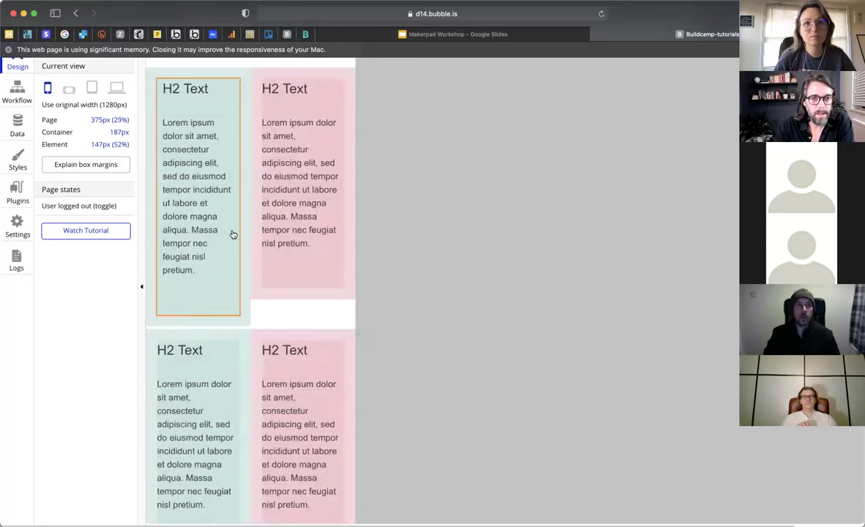
{"action": "left_click", "coordinate": [92, 88]}
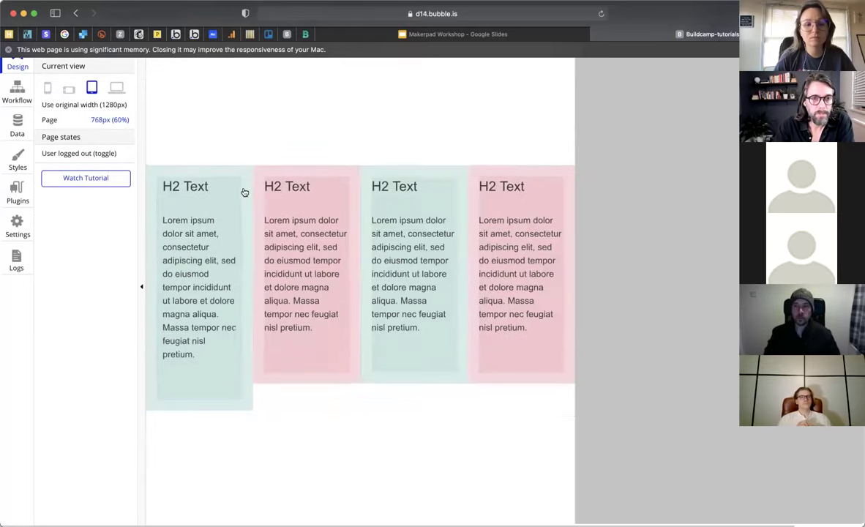
{"action": "scroll", "coordinate": [542, 99], "scroll_direction": "up", "scroll_amount": 3}
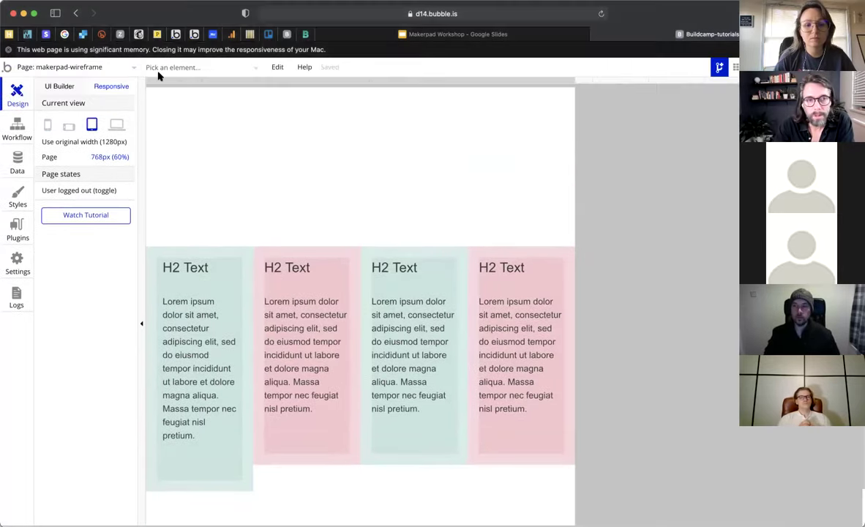
{"action": "left_click_drag", "start_coordinate": [575, 81], "coordinate": [724, 81]}
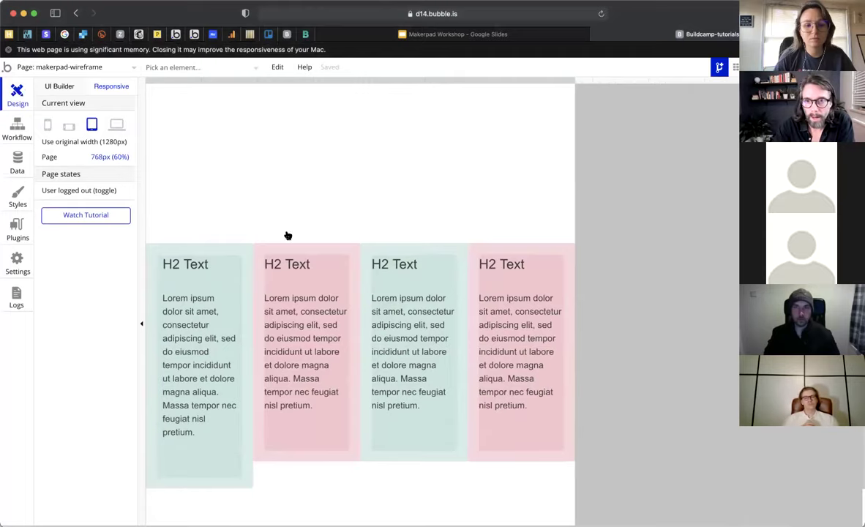
{"action": "left_click", "coordinate": [213, 276]}
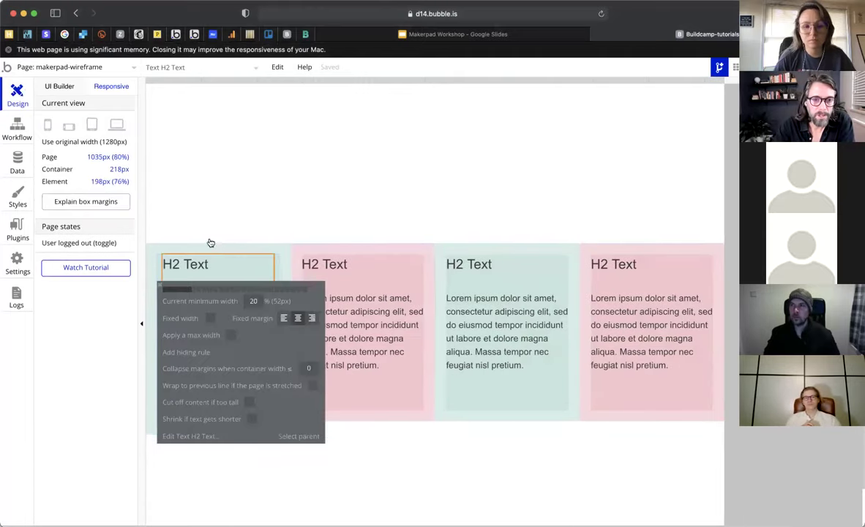
{"action": "left_click", "coordinate": [211, 241]}
{"action": "scroll", "coordinate": [212, 241], "scroll_direction": "down", "scroll_amount": 1}
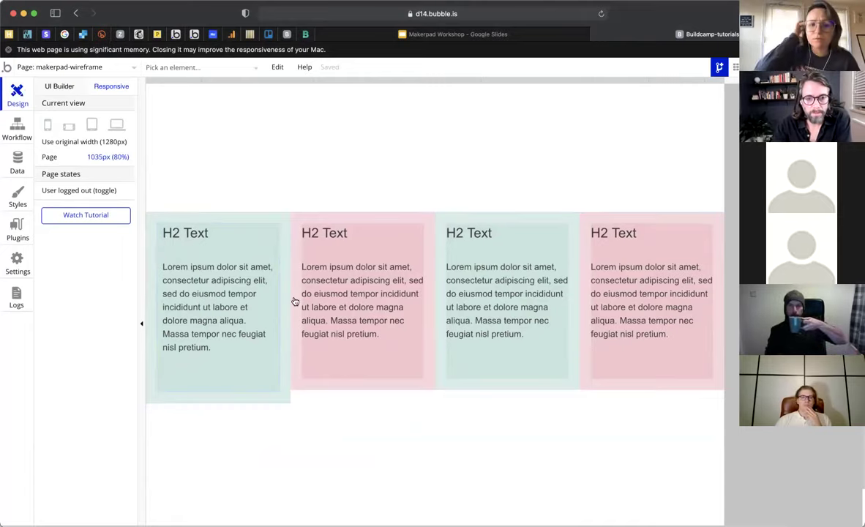
- Return to the page design and compare the first box's paragraph with the second box's heading
{"action": "left_click", "coordinate": [185, 248]}
{"action": "left_click", "coordinate": [83, 83]}
{"action": "left_click", "coordinate": [274, 297]}
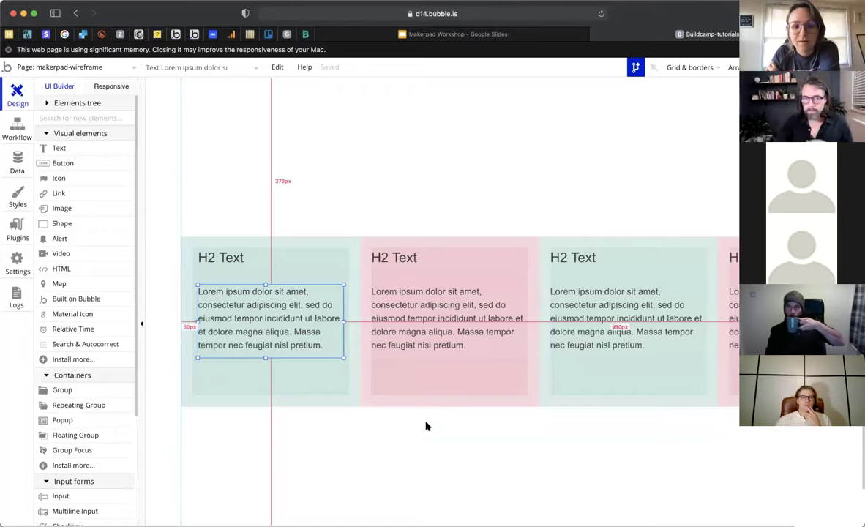
{"action": "left_click", "coordinate": [414, 260]}
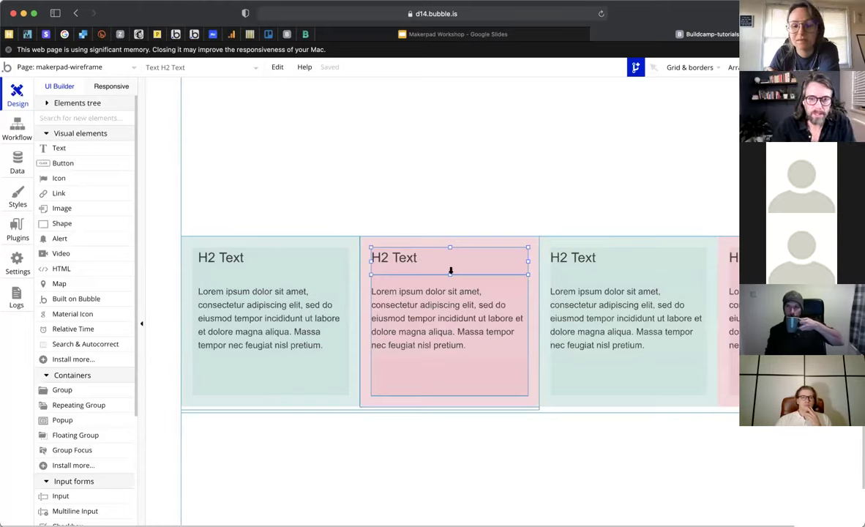
{"action": "mouse_move", "coordinate": [451, 268]}
{"action": "left_mouse_down"}
{"action": "mouse_move", "coordinate": [439, 278]}
{"action": "mouse_move", "coordinate": [442, 266]}
{"action": "mouse_move", "coordinate": [450, 272]}
{"action": "left_mouse_up"}
- Replace the first box's paragraph text with the longer lorem ipsum passage copied from the other browser tab
{"action": "double_click", "coordinate": [287, 320]}
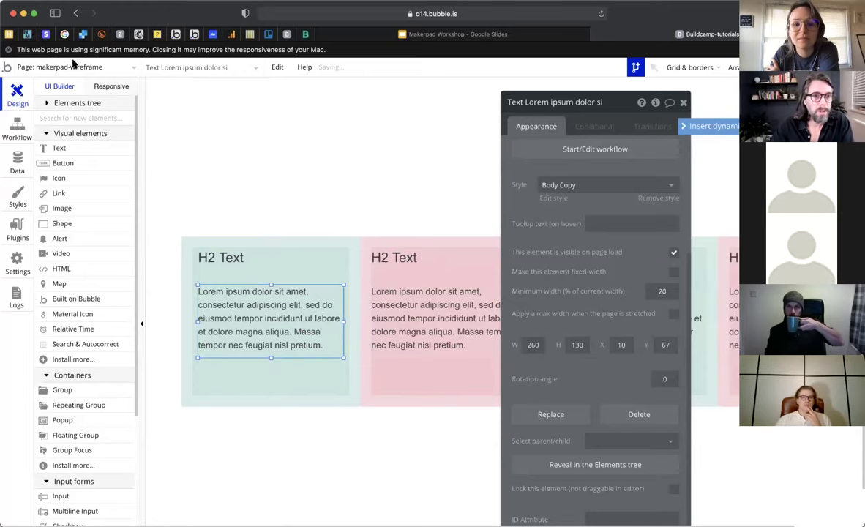
{"action": "key", "text": "ctrl+Tab"}
{"action": "left_click_drag", "start_coordinate": [302, 291], "coordinate": [184, 230]}
{"action": "key", "text": "super+c"}
{"action": "left_click", "coordinate": [634, 36]}
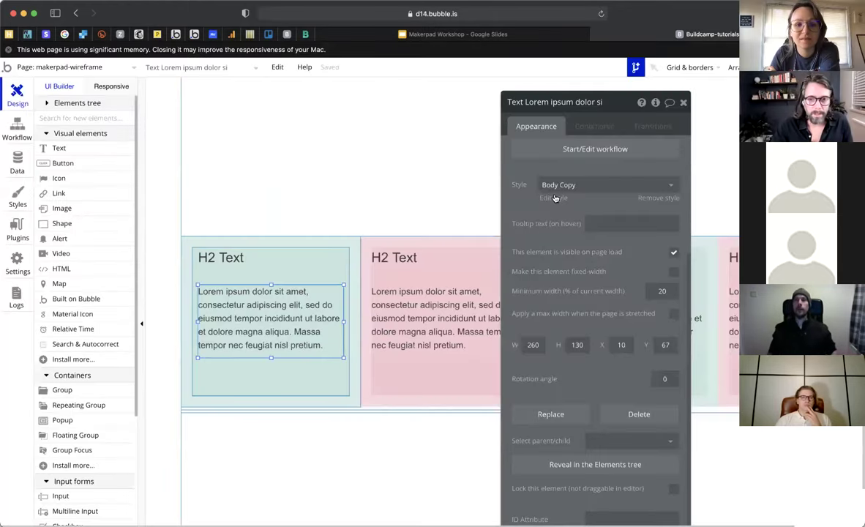
{"action": "scroll", "coordinate": [578, 185], "scroll_direction": "up", "scroll_amount": 5}
{"action": "left_click_drag", "start_coordinate": [578, 185], "coordinate": [517, 150]}
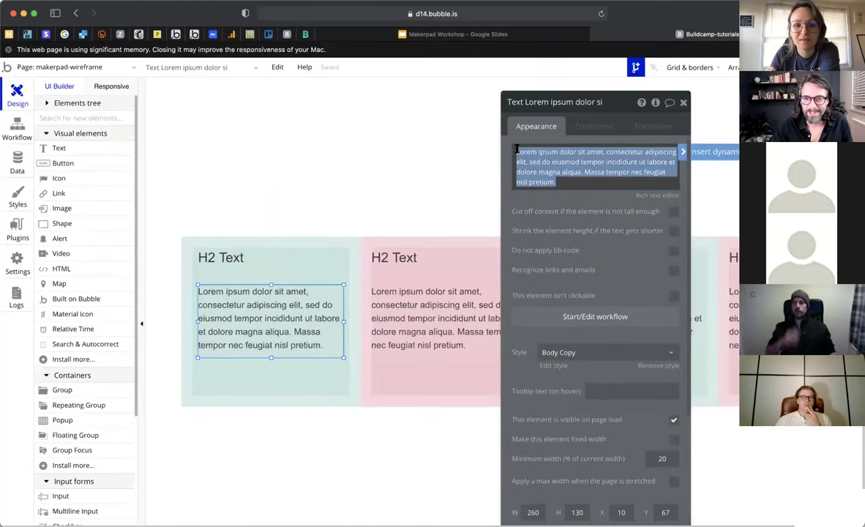
{"action": "key", "text": "super+v"}
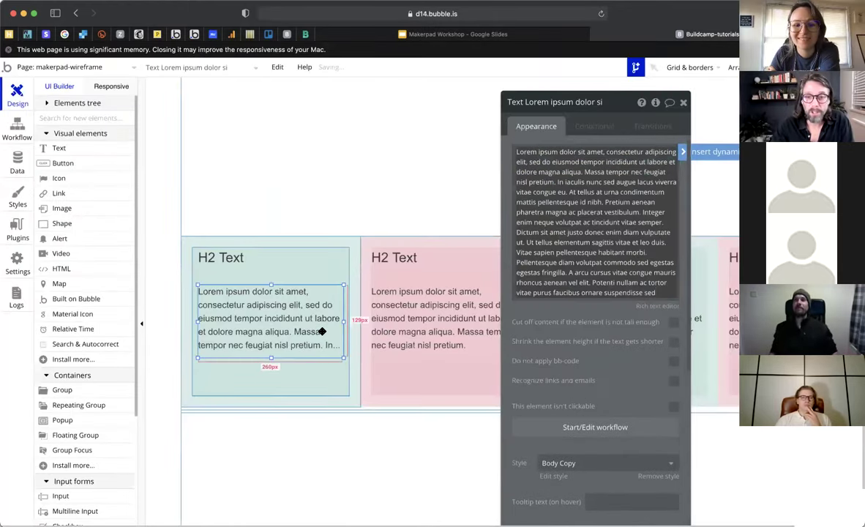
- Extend the first box's paragraph to a height of 198 px and trim its text to end at "tincidunt vitae semper."
{"action": "left_click_drag", "start_coordinate": [271, 358], "coordinate": [271, 396]}
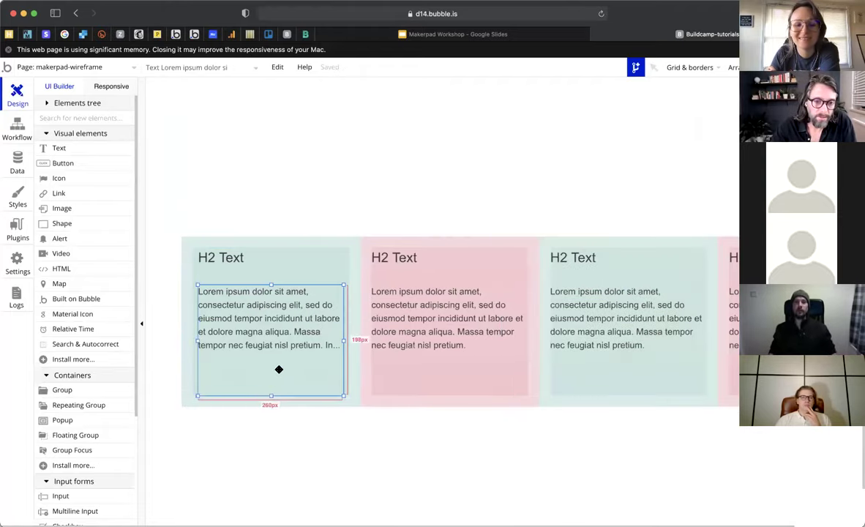
{"action": "left_click", "coordinate": [615, 205]}
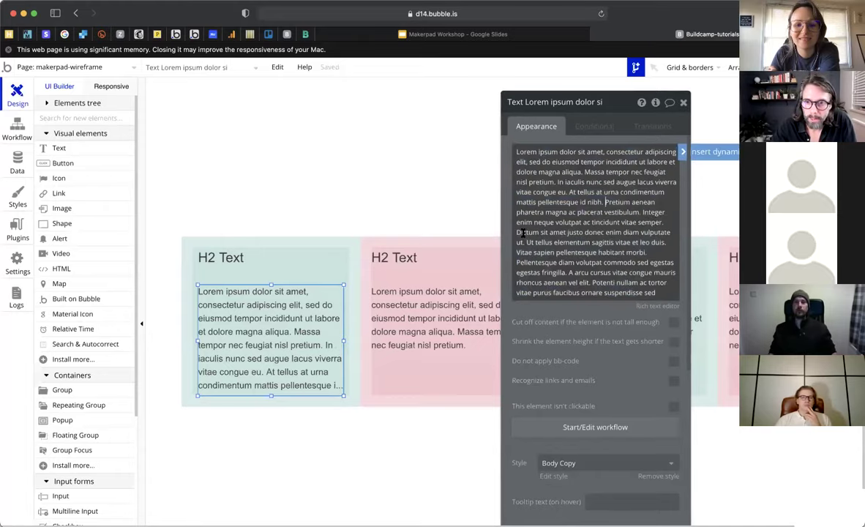
{"action": "left_click_drag", "start_coordinate": [518, 232], "coordinate": [659, 296]}
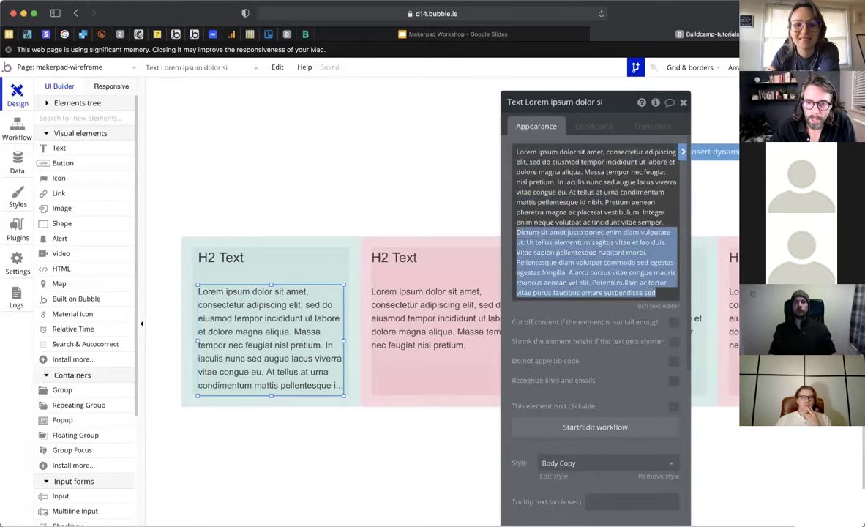
{"action": "key", "text": "BackSpace"}
{"action": "left_click", "coordinate": [686, 104]}
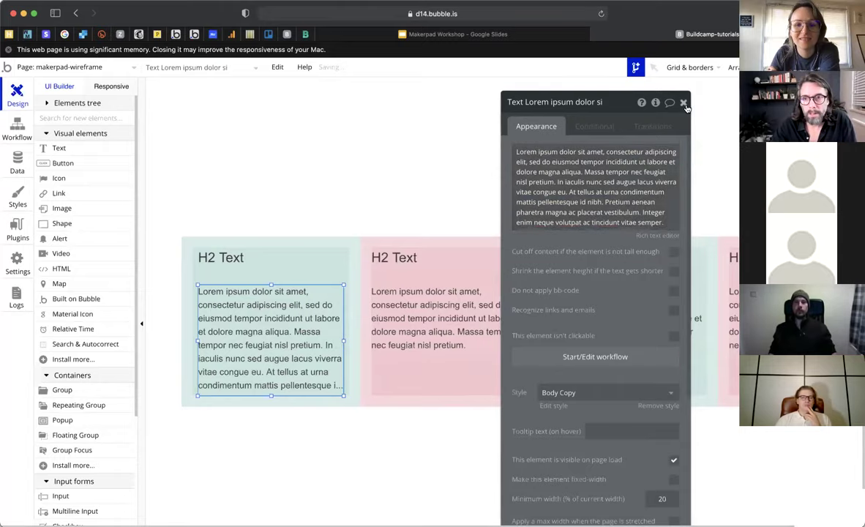
{"action": "left_click", "coordinate": [683, 103]}
- Extend the second box's paragraph to a height of 198 px and replace its text with the first box's passage
{"action": "scroll", "coordinate": [500, 185], "scroll_direction": "right", "scroll_amount": 1}
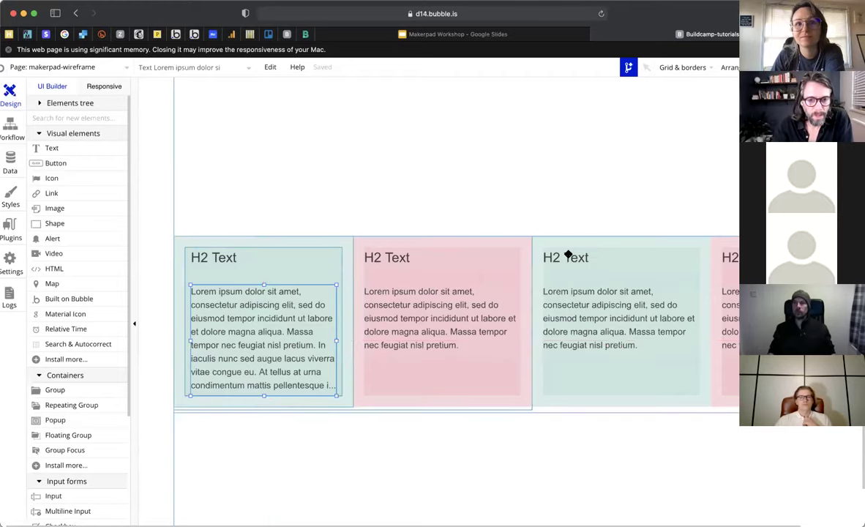
{"action": "left_click_drag", "start_coordinate": [660, 223], "coordinate": [468, 136]}
{"action": "key", "text": "ctrl+c"}
{"action": "left_click", "coordinate": [448, 357]}
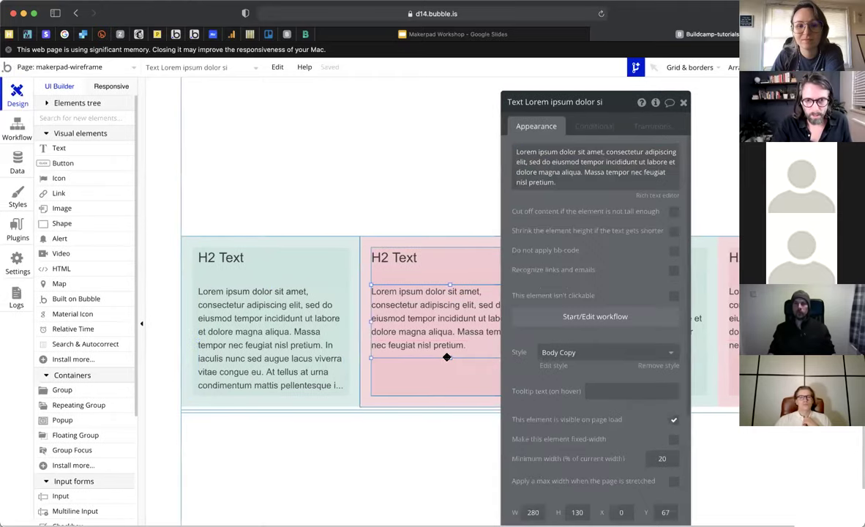
{"action": "left_click", "coordinate": [296, 349]}
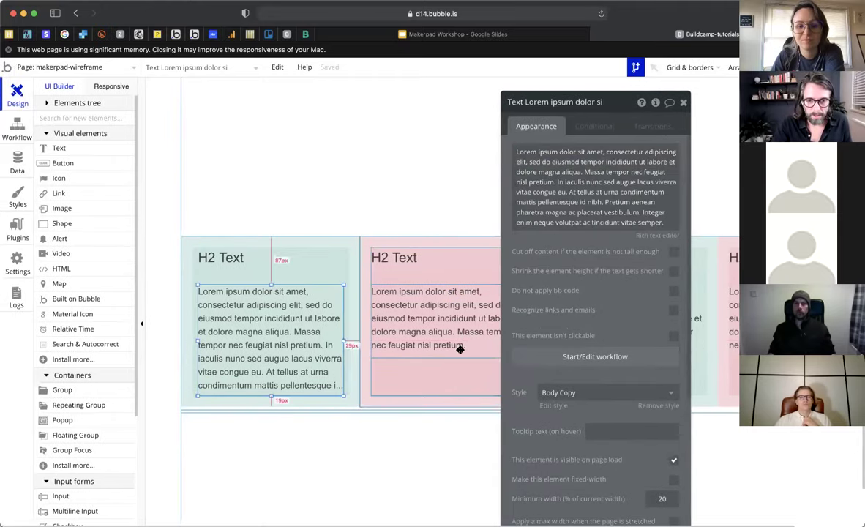
{"action": "left_click", "coordinate": [460, 350]}
{"action": "left_click_drag", "start_coordinate": [448, 359], "coordinate": [448, 395]}
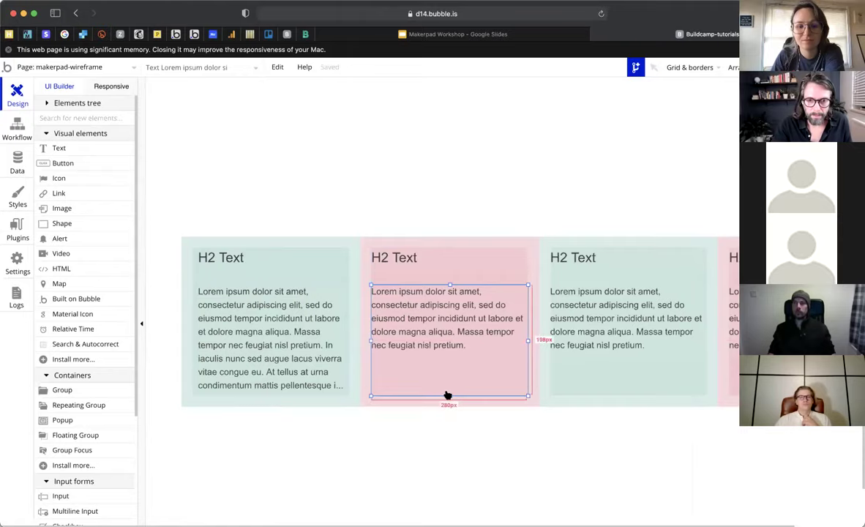
{"action": "double_click", "coordinate": [448, 396]}
{"action": "left_click_drag", "start_coordinate": [514, 150], "coordinate": [556, 253]}
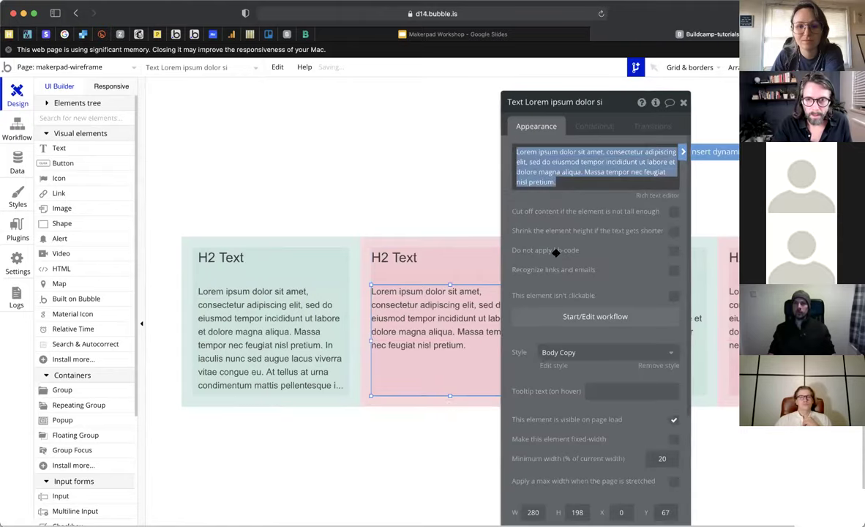
{"action": "key", "text": "ctrl+v"}
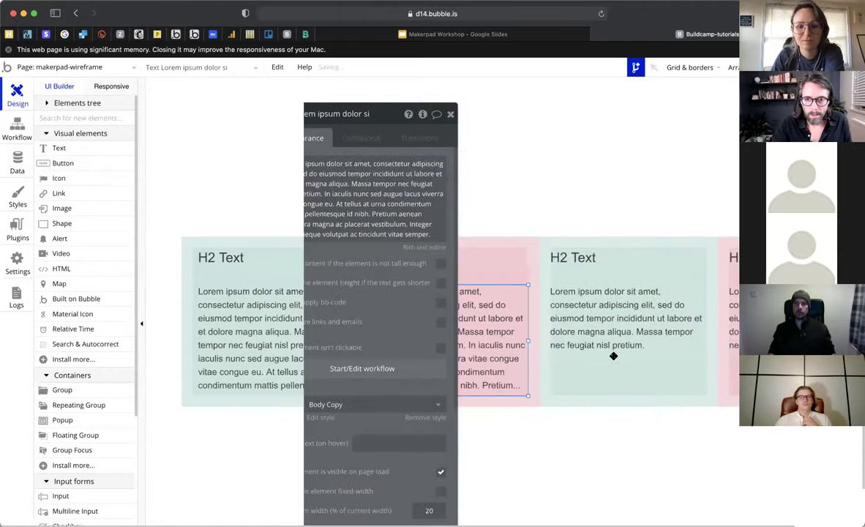
- Extend the third box's paragraph to a height of 198 px and replace its text with the copied passage
{"action": "left_click_drag", "start_coordinate": [627, 359], "coordinate": [628, 396]}
{"action": "double_click", "coordinate": [627, 396]}
{"action": "left_click", "coordinate": [224, 189]}
{"action": "key", "text": "ctrl+a"}
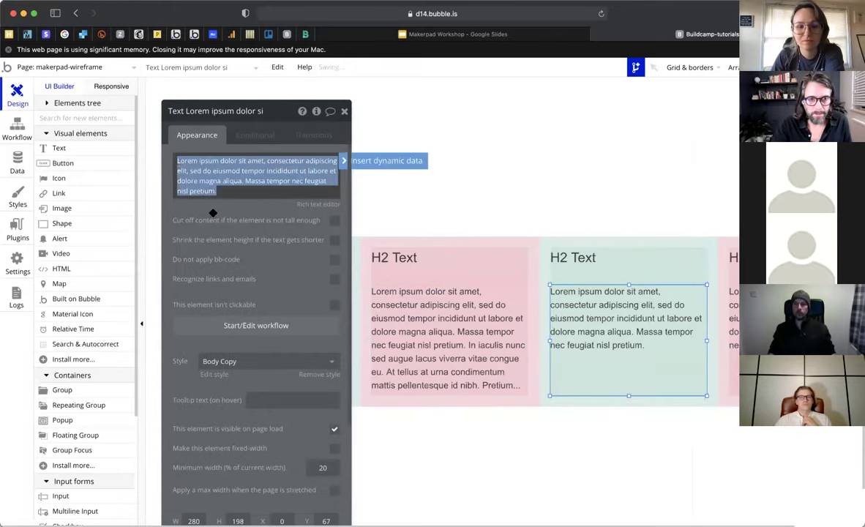
{"action": "key", "text": "ctrl+v"}
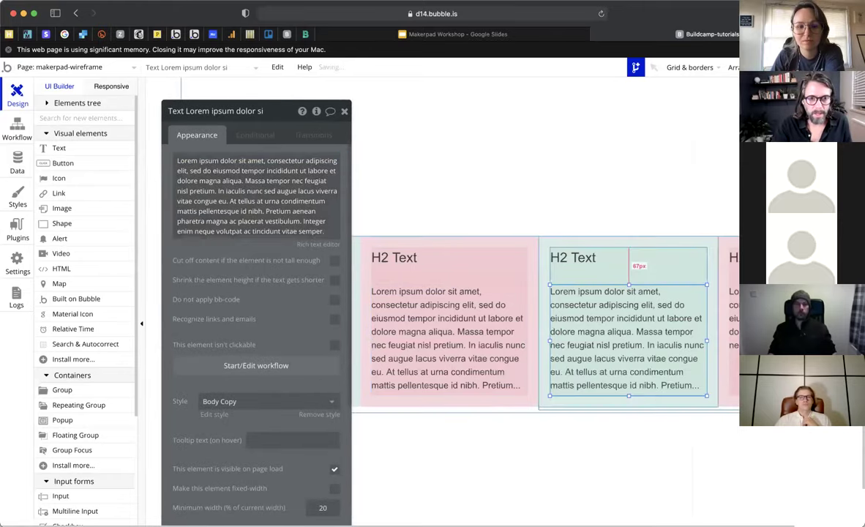
- Extend the fourth box's paragraph to a height of 198 px and replace its text with the copied passage
{"action": "left_click", "coordinate": [734, 345]}
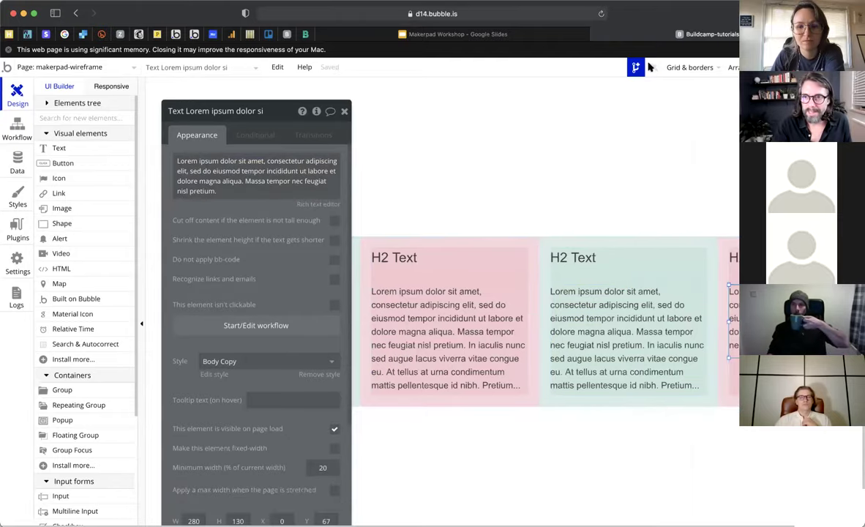
{"action": "left_click_drag", "start_coordinate": [807, 358], "coordinate": [808, 396]}
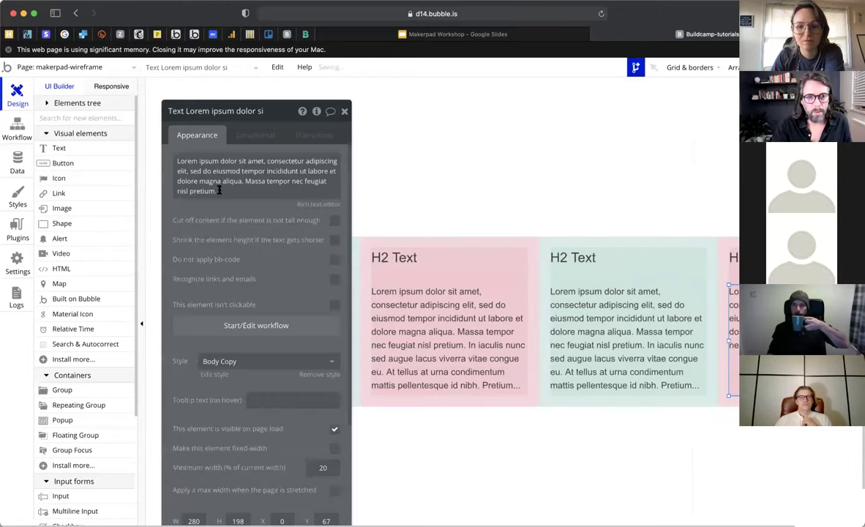
{"action": "left_click", "coordinate": [211, 185]}
{"action": "key", "text": "ctrl+a"}
{"action": "key", "text": "ctrl+v"}
{"action": "left_click", "coordinate": [229, 260]}
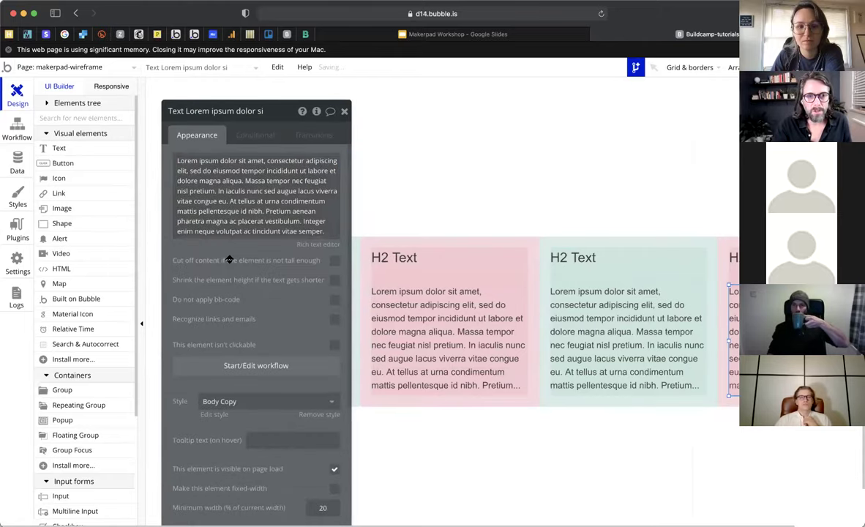
{"action": "left_click", "coordinate": [345, 113]}
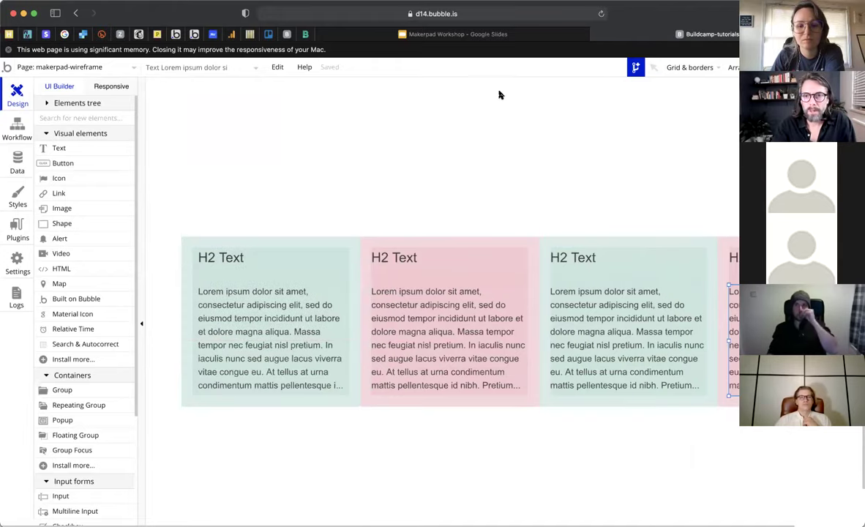
- Delete the closing words of the second box's paragraph
{"action": "left_click", "coordinate": [261, 301]}
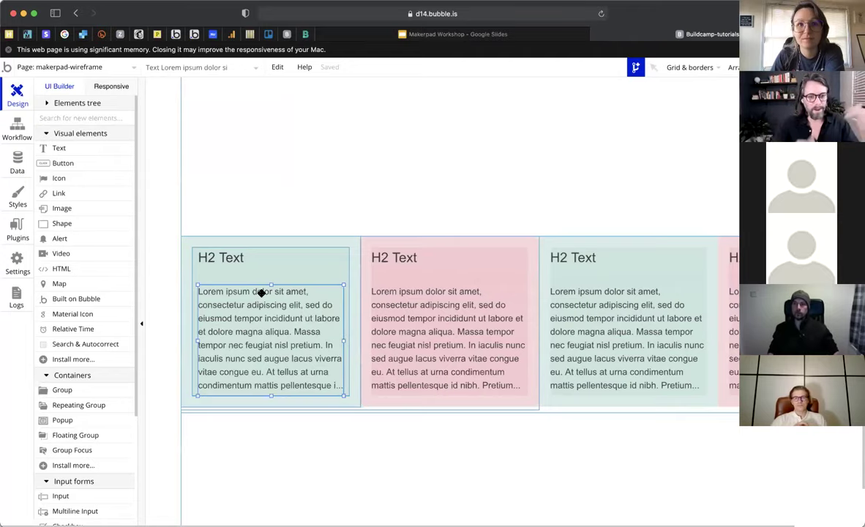
{"action": "left_click", "coordinate": [122, 89]}
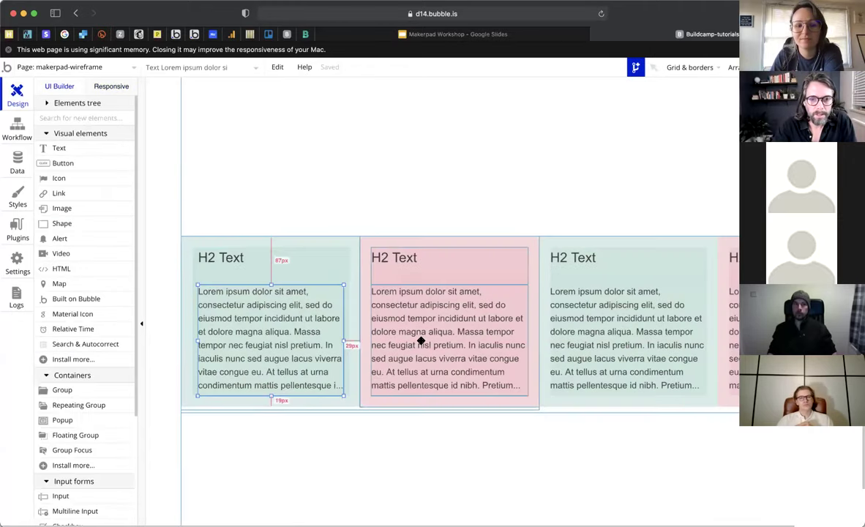
{"action": "double_click", "coordinate": [421, 340]}
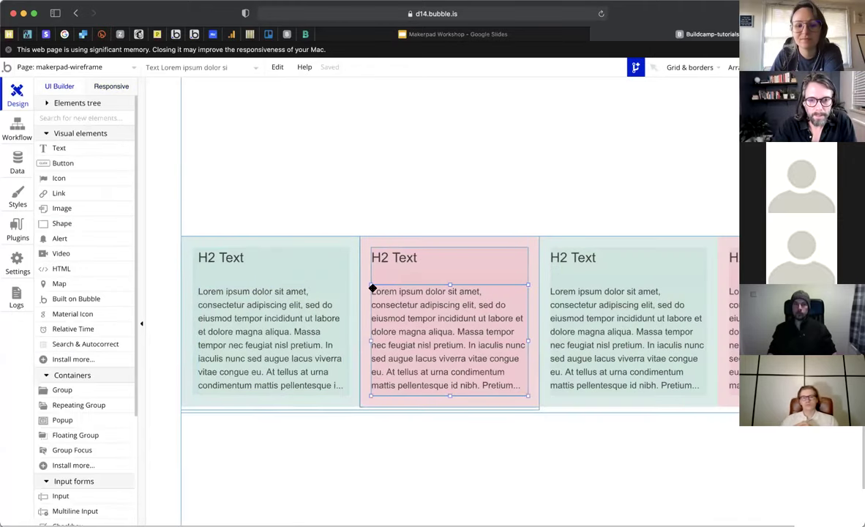
{"action": "left_click_drag", "start_coordinate": [304, 221], "coordinate": [322, 232]}
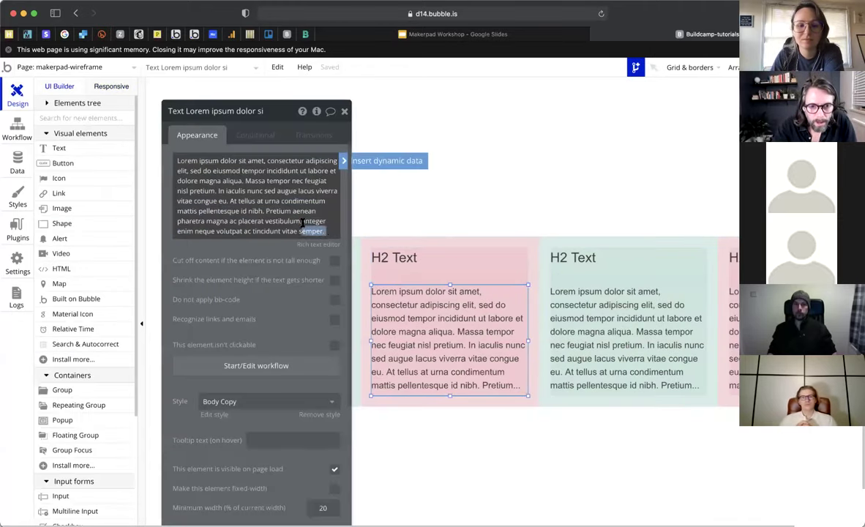
{"action": "key", "text": "BackSpace"}
- Trim the third box's paragraph to end at "mattis pellentesq" and the fourth box's paragraph to end at "At tell"
{"action": "left_click", "coordinate": [552, 310]}
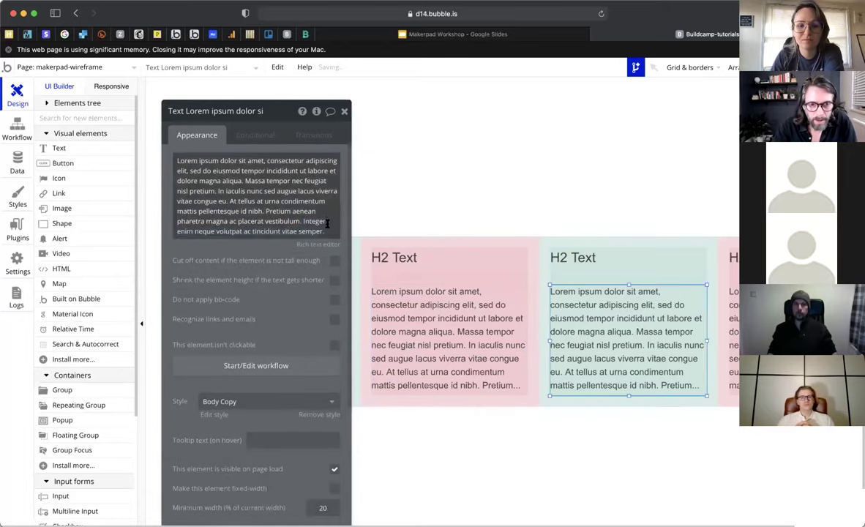
{"action": "left_click", "coordinate": [234, 204], "text": "shift"}
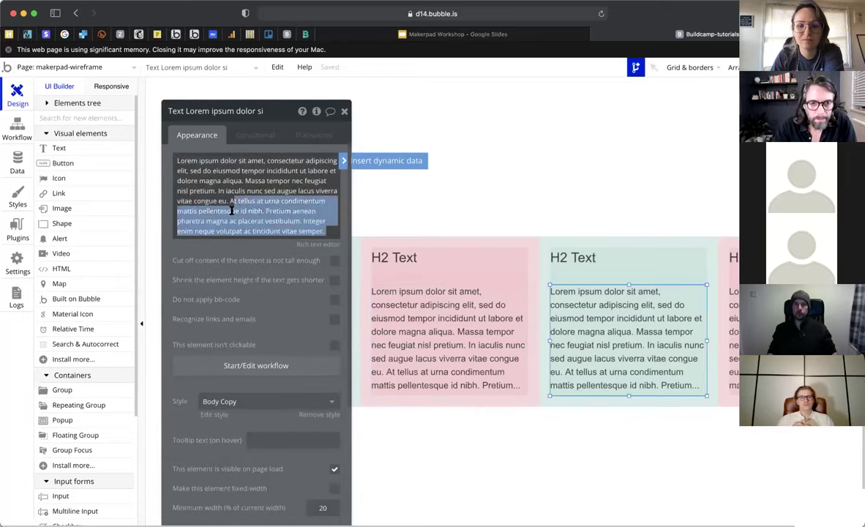
{"action": "left_click", "coordinate": [231, 210], "text": "shift"}
{"action": "key", "text": "BackSpace"}
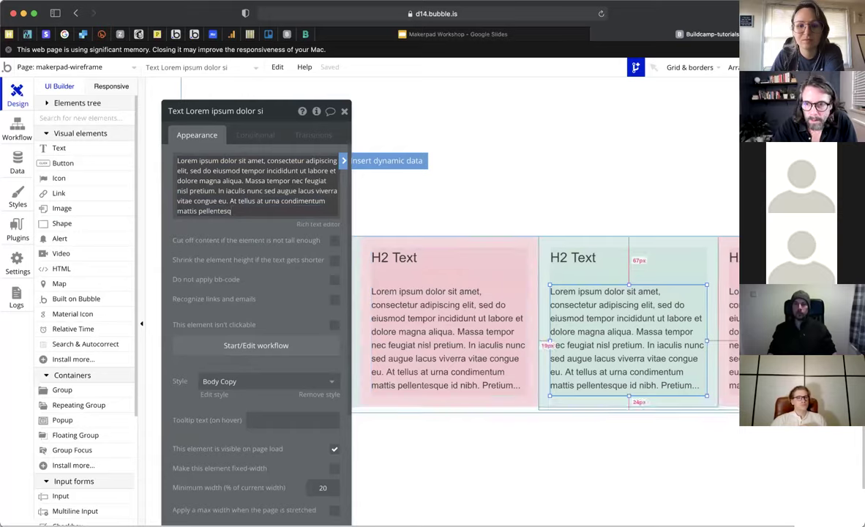
{"action": "left_click", "coordinate": [734, 323]}
{"action": "left_click_drag", "start_coordinate": [327, 228], "coordinate": [252, 201]}
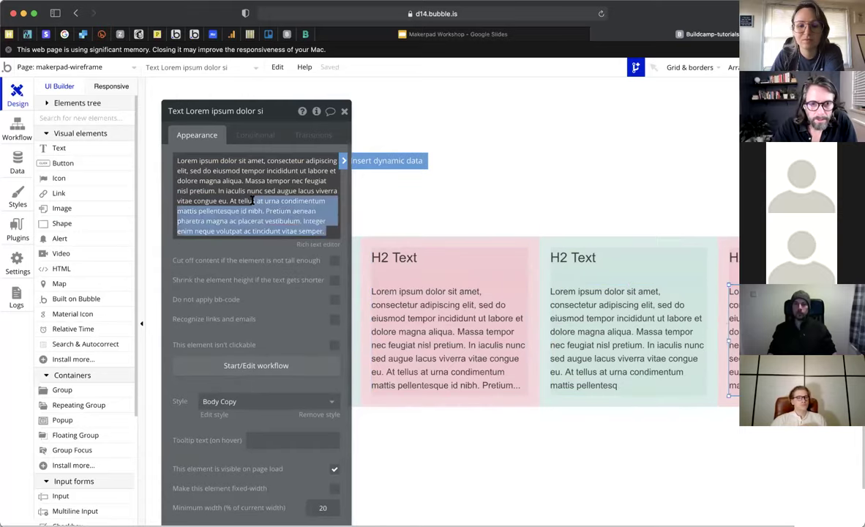
{"action": "key", "text": "BackSpace"}
{"action": "left_click", "coordinate": [344, 112]}
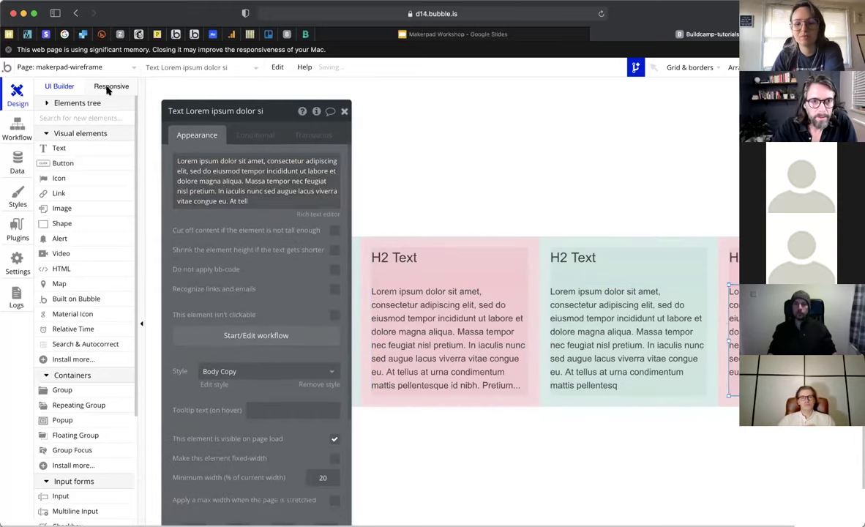
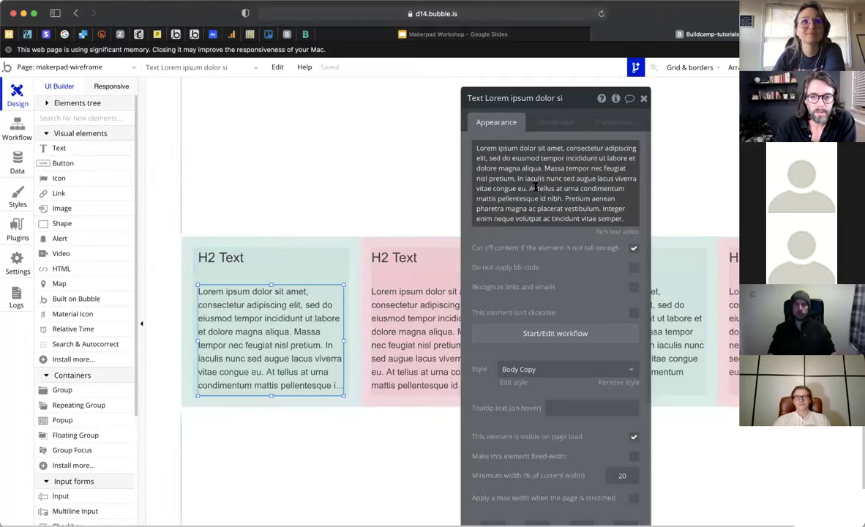
- Trim the first box's paragraph to end at "dolore magna aliqua."
{"action": "left_click", "coordinate": [542, 164]}
{"action": "left_click", "coordinate": [543, 165]}
{"action": "left_click_drag", "start_coordinate": [544, 165], "coordinate": [630, 218]}
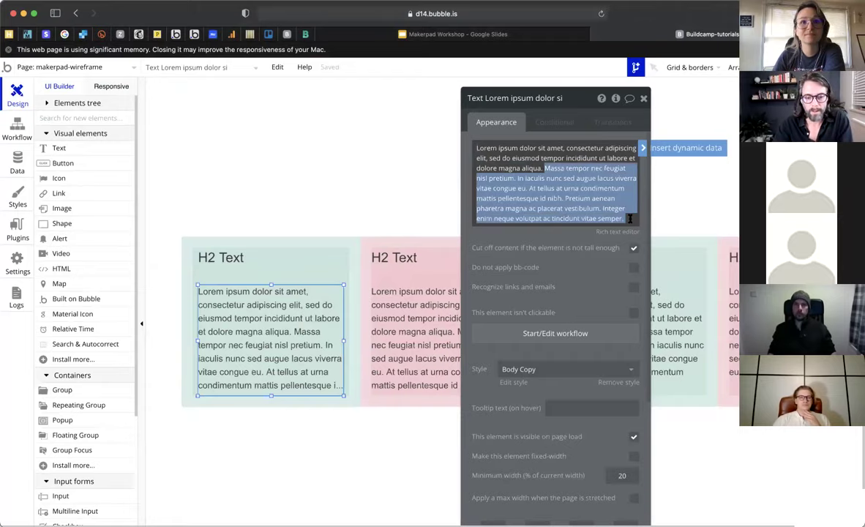
{"action": "key", "text": "BackSpace"}
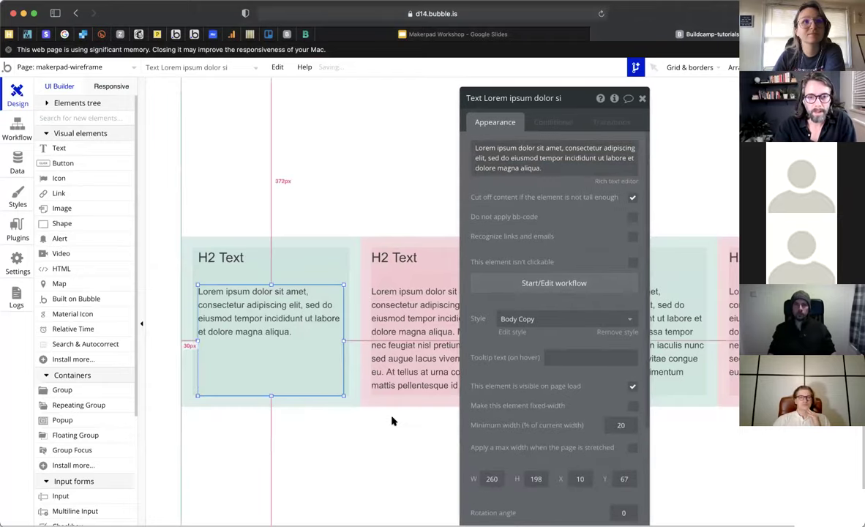
{"action": "left_click", "coordinate": [392, 421]}
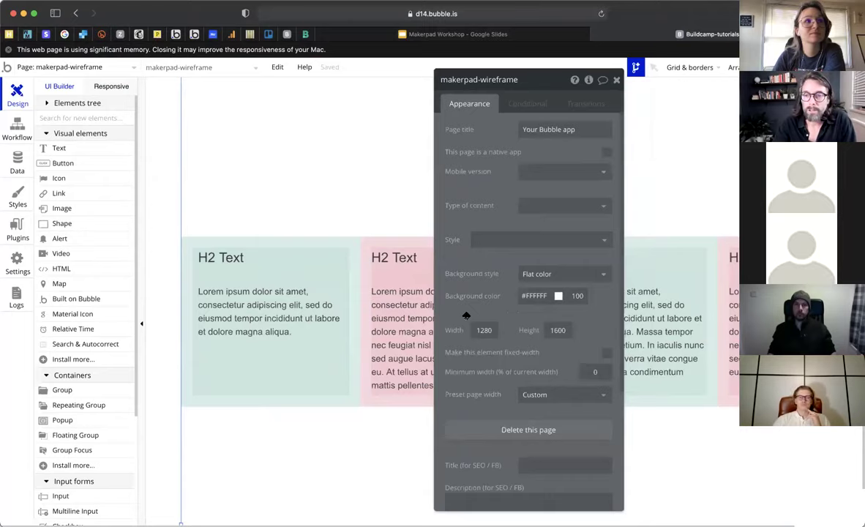
- Shrink the first box's paragraph to the height of a single text line and detach its Body Copy style
{"action": "left_click", "coordinate": [264, 334]}
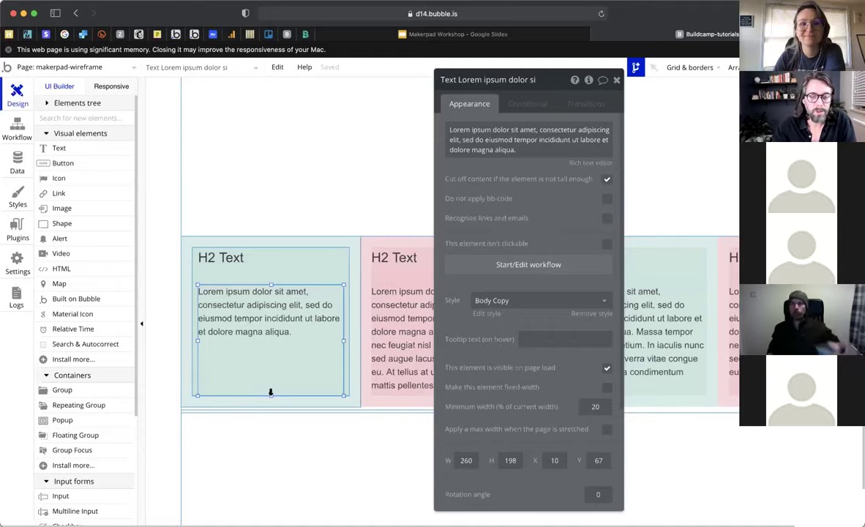
{"action": "left_click_drag", "start_coordinate": [272, 302], "coordinate": [272, 300]}
{"action": "left_click", "coordinate": [579, 314]}
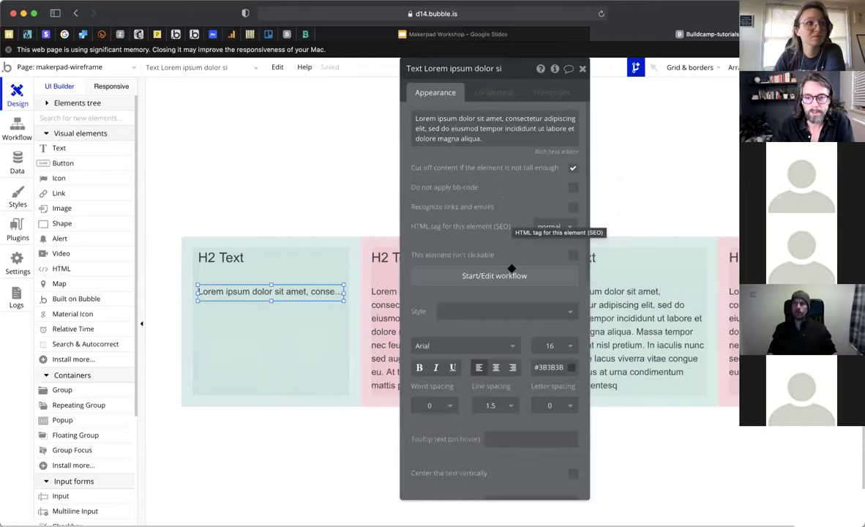
{"action": "scroll", "coordinate": [527, 328], "scroll_direction": "down", "scroll_amount": 3}
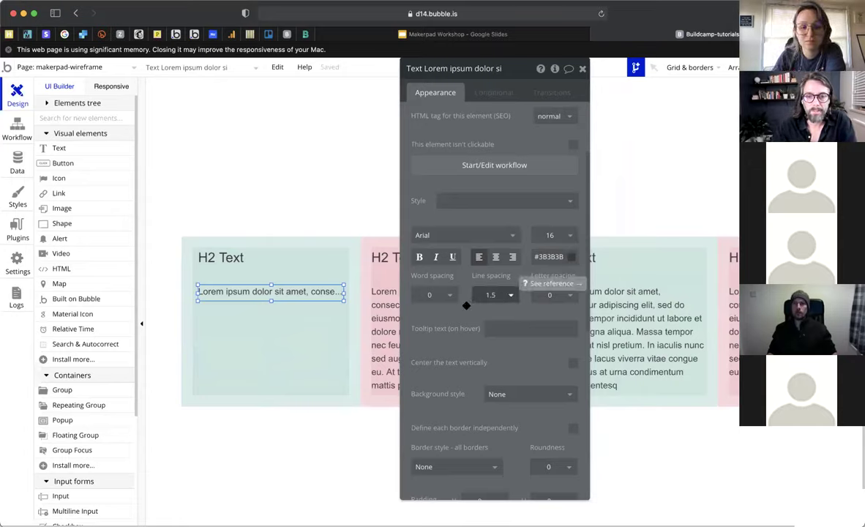
{"action": "mouse_move", "coordinate": [271, 301]}
{"action": "left_mouse_down"}
{"action": "mouse_move", "coordinate": [273, 313]}
{"action": "mouse_move", "coordinate": [274, 301]}
{"action": "left_mouse_up"}
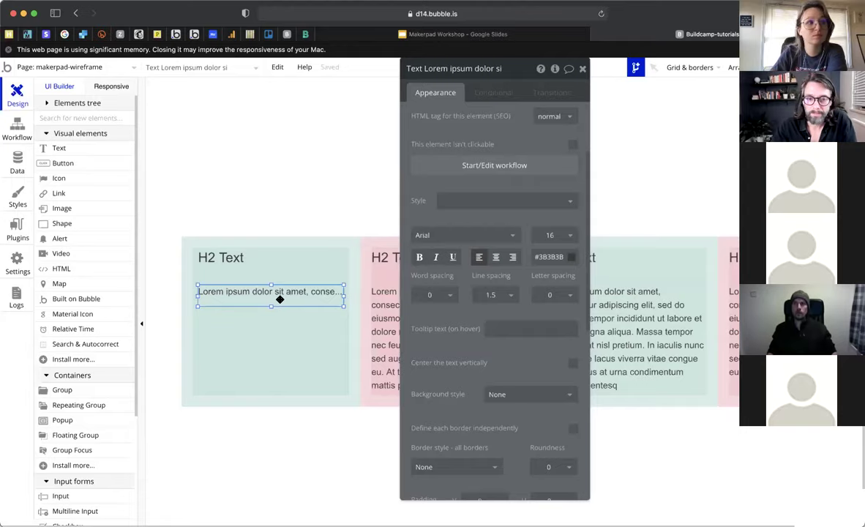
{"action": "mouse_move", "coordinate": [280, 300]}
{"action": "left_mouse_down"}
{"action": "mouse_move", "coordinate": [273, 302]}
{"action": "mouse_move", "coordinate": [281, 294]}
{"action": "left_mouse_up"}
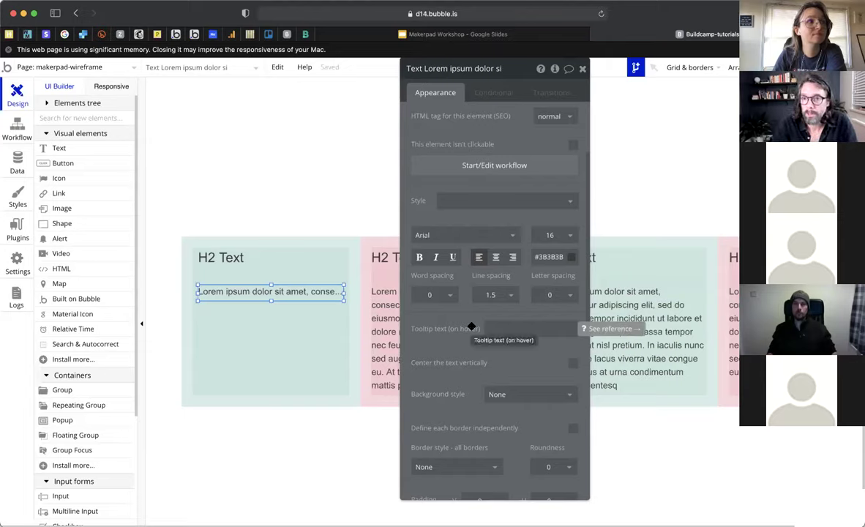
- Set the font size of the first box's paragraph to 60
{"action": "left_click", "coordinate": [564, 235]}
{"action": "type", "text": "60"}
{"action": "key", "text": "Return"}
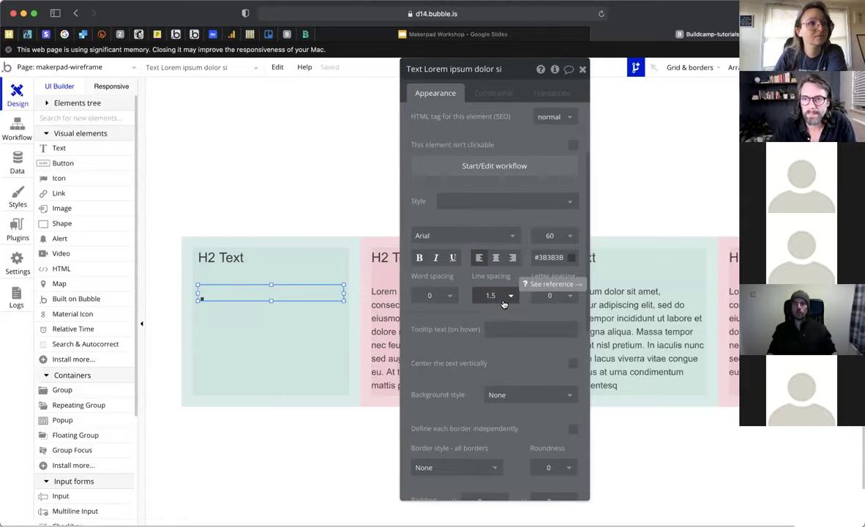
- Set the first box's paragraph to font size 16 and a height of 24
{"action": "left_click", "coordinate": [504, 300]}
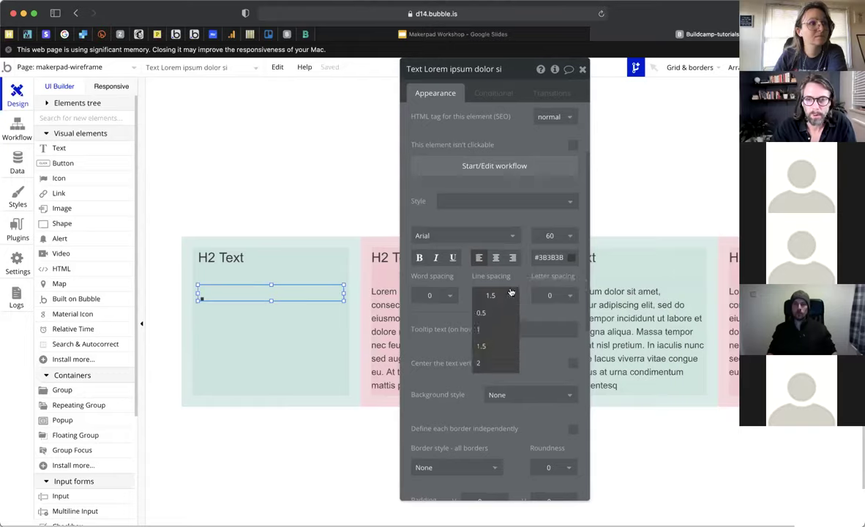
{"action": "left_click", "coordinate": [550, 235]}
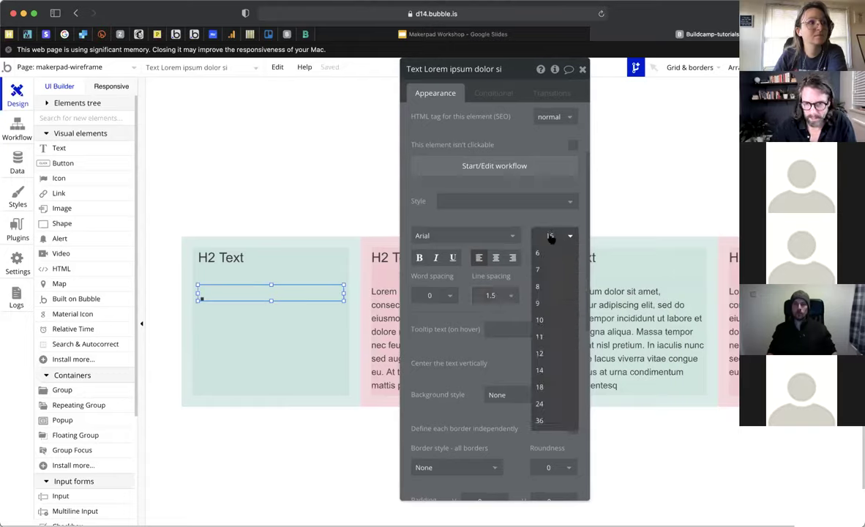
{"action": "left_click", "coordinate": [440, 301]}
{"action": "left_click", "coordinate": [302, 289]}
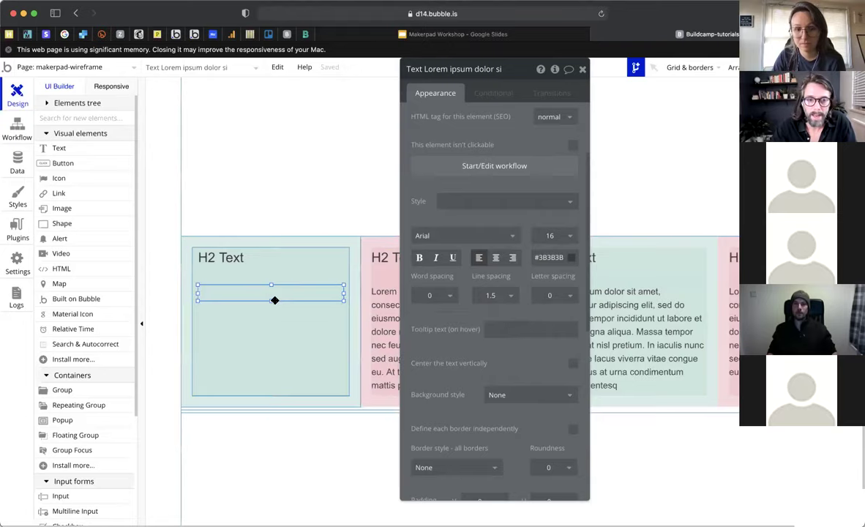
{"action": "left_click_drag", "start_coordinate": [271, 301], "coordinate": [328, 284]}
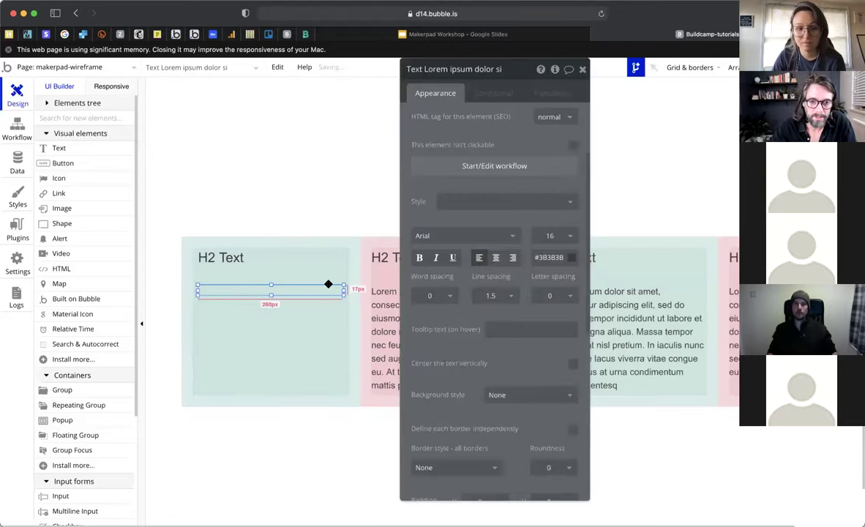
{"action": "scroll", "coordinate": [472, 331], "scroll_direction": "down", "scroll_amount": 10}
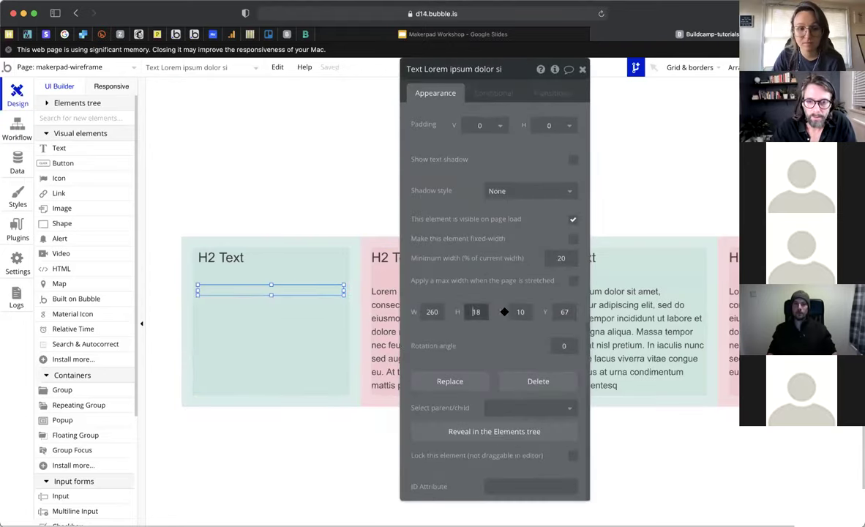
{"action": "type", "text": "24"}
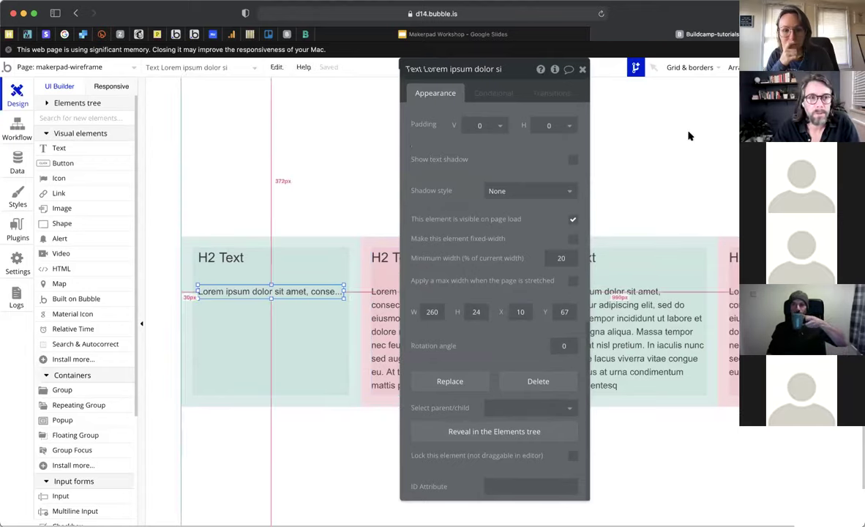
- Preview the page to check how the first box's single-line paragraph displays
{"action": "scroll", "coordinate": [690, 136], "scroll_direction": "right", "scroll_amount": 2}
{"action": "scroll", "coordinate": [690, 136], "scroll_direction": "up", "scroll_amount": 2}
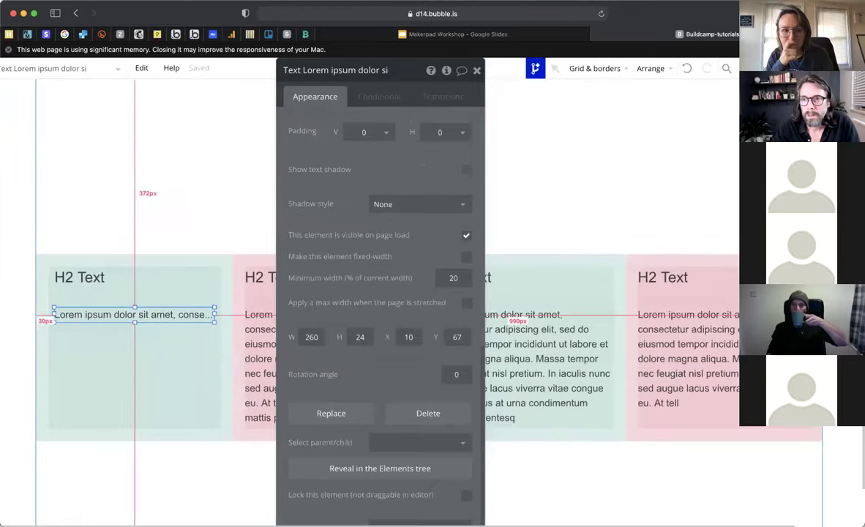
{"action": "scroll", "coordinate": [690, 136], "scroll_direction": "down", "scroll_amount": 3}
{"action": "left_click", "coordinate": [812, 66]}
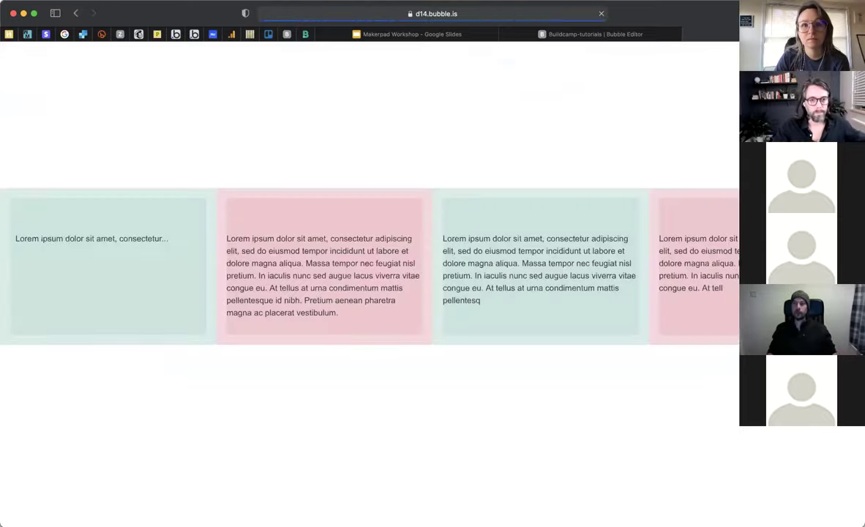
- Disable cutting off content when the element is not tall enough for the first box's paragraph, and check it in the refreshed preview
{"action": "left_click", "coordinate": [630, 35]}
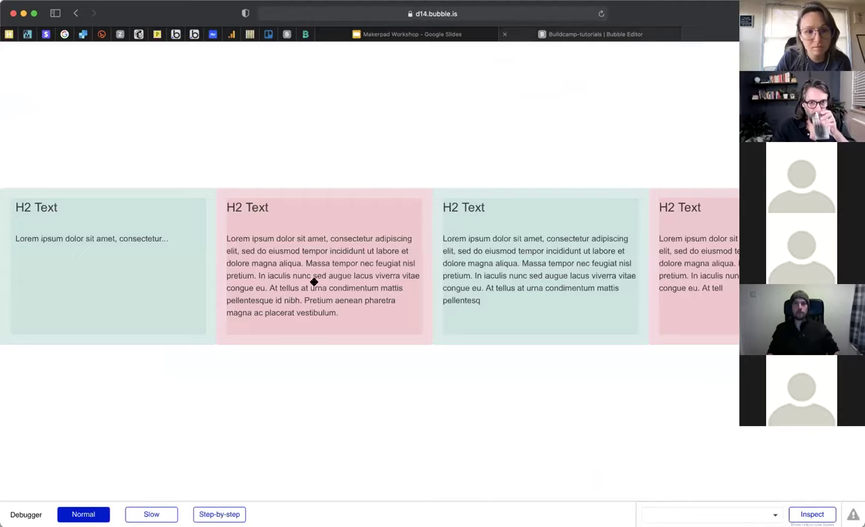
{"action": "scroll", "coordinate": [516, 183], "scroll_direction": "up", "scroll_amount": 10}
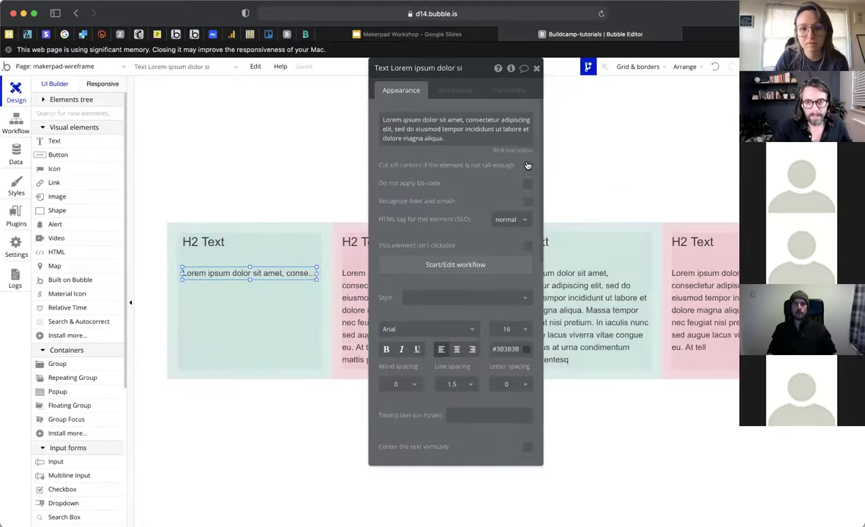
{"action": "left_click", "coordinate": [691, 34]}
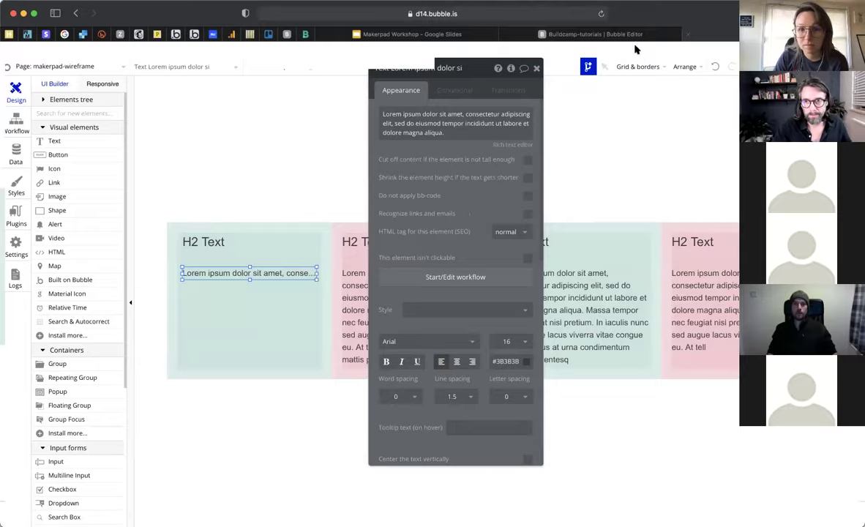
{"action": "left_click", "coordinate": [599, 53]}
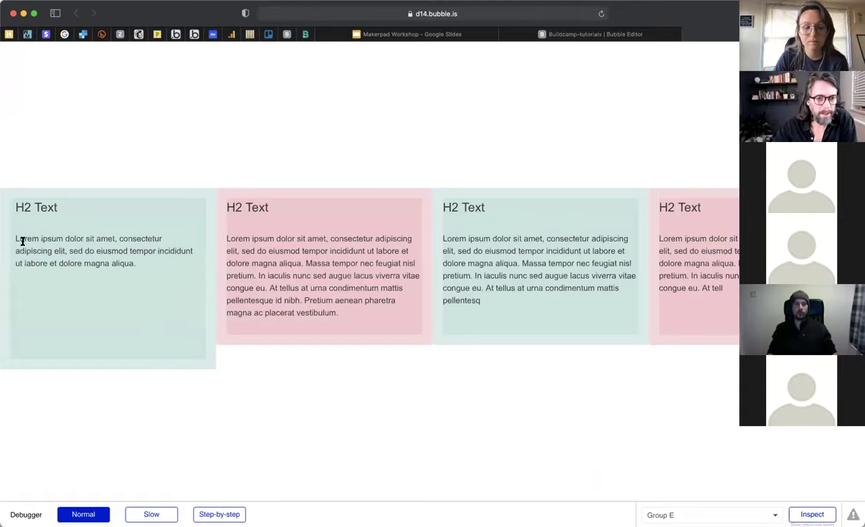
{"action": "triple_click", "coordinate": [137, 251]}
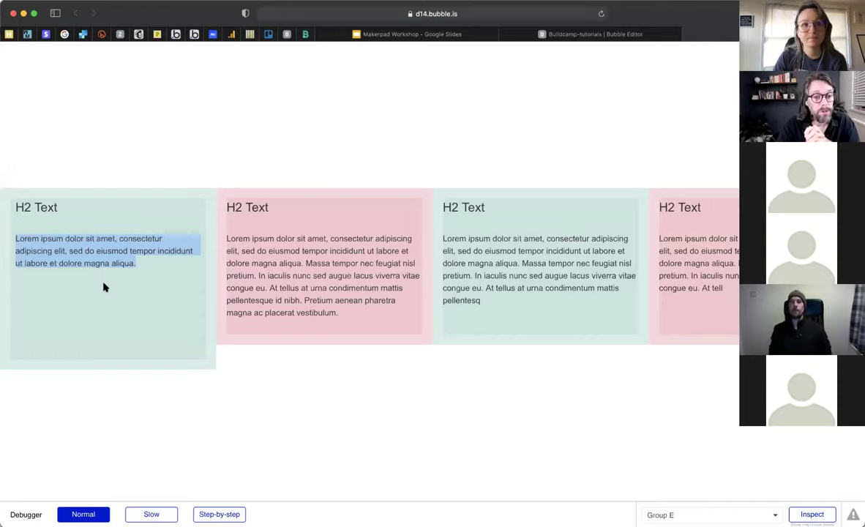
- Return to the editor and set the first box's paragraph to font size 18 and height 27
{"action": "left_click", "coordinate": [567, 36]}
{"action": "scroll", "coordinate": [509, 255], "scroll_direction": "down", "scroll_amount": 3}
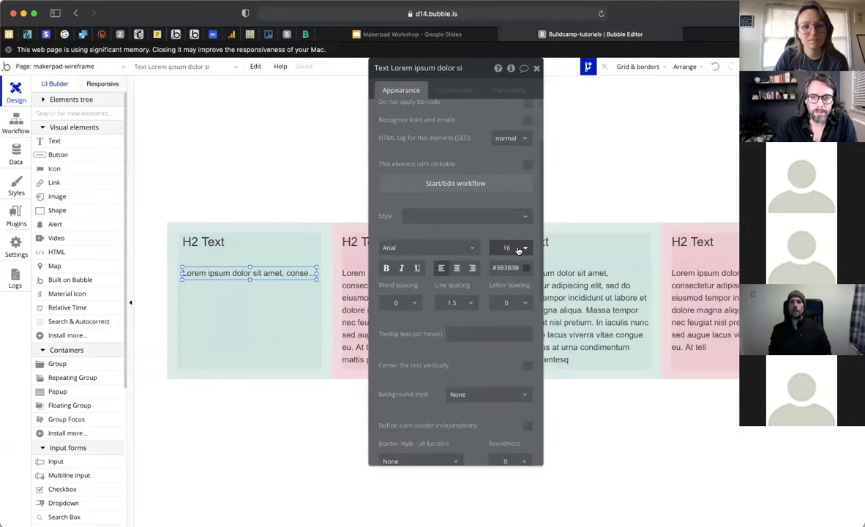
{"action": "left_click", "coordinate": [518, 251]}
{"action": "key", "text": "BackSpace"}
{"action": "type", "text": "8"}
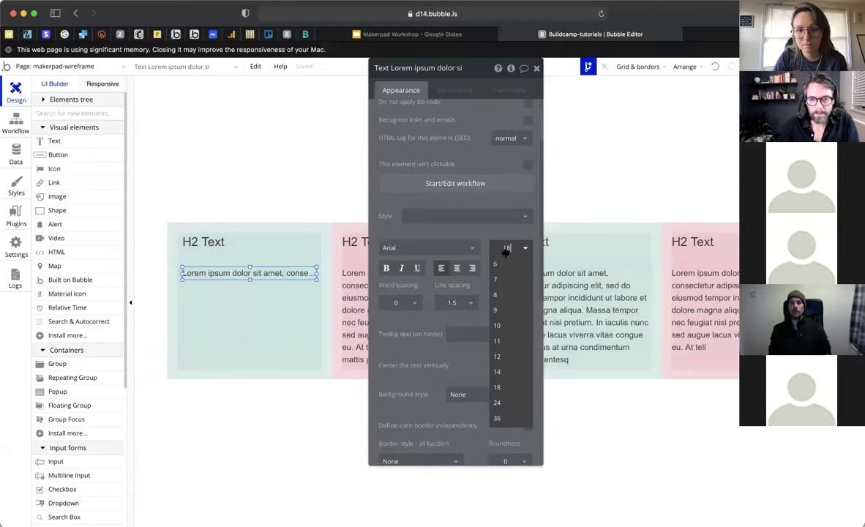
{"action": "left_click", "coordinate": [433, 347]}
{"action": "scroll", "coordinate": [432, 347], "scroll_direction": "down", "scroll_amount": 2}
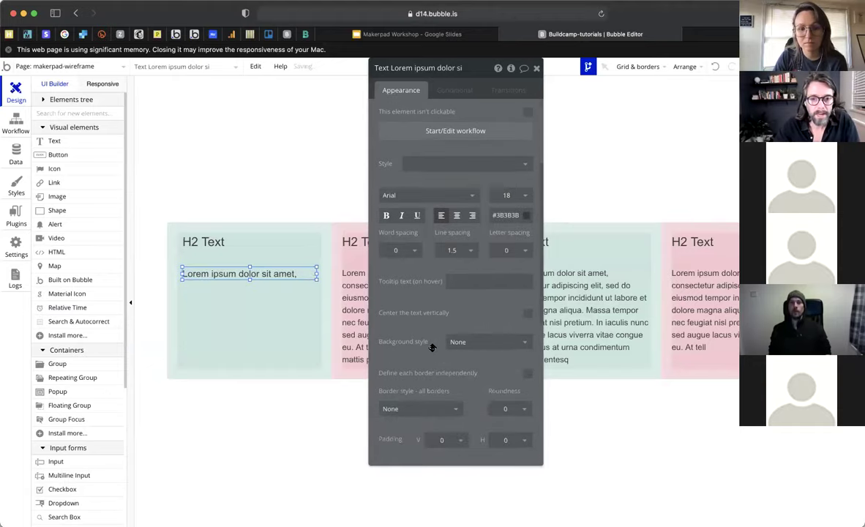
{"action": "scroll", "coordinate": [450, 311], "scroll_direction": "down", "scroll_amount": 10}
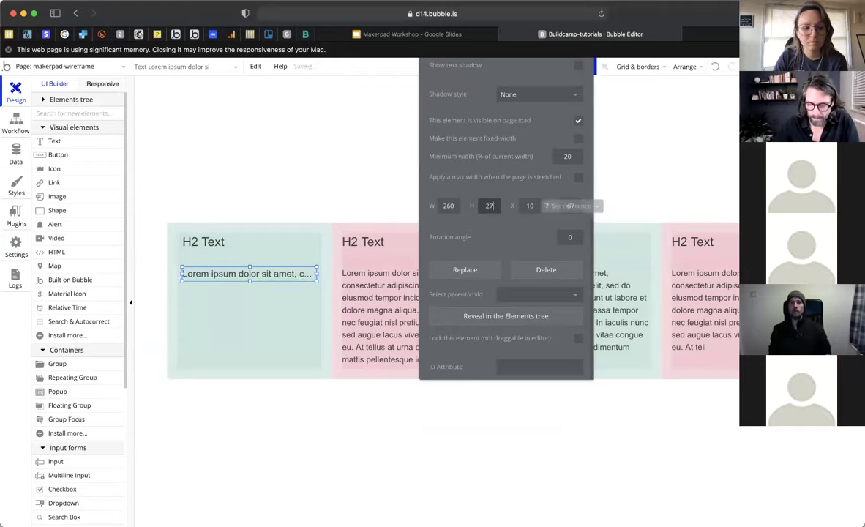
- Set the first box's paragraph to font size 24 with a line spacing of 1.4
{"action": "left_click", "coordinate": [270, 276]}
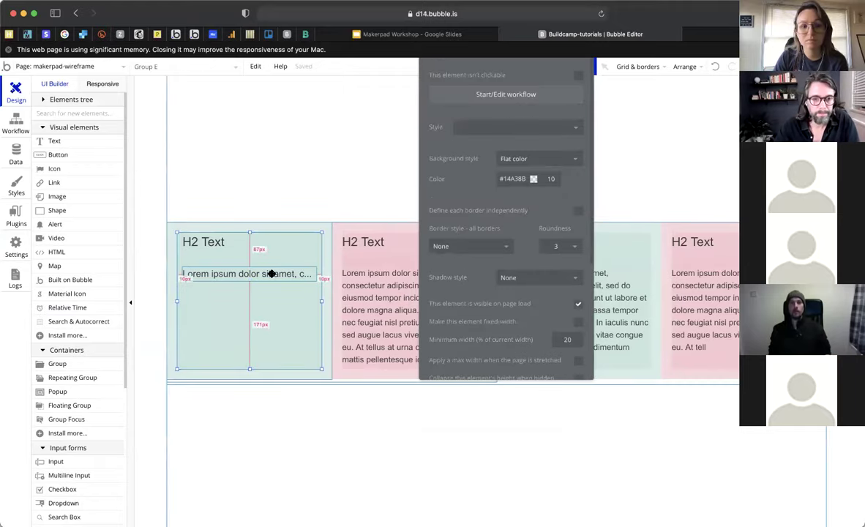
{"action": "left_click", "coordinate": [271, 273]}
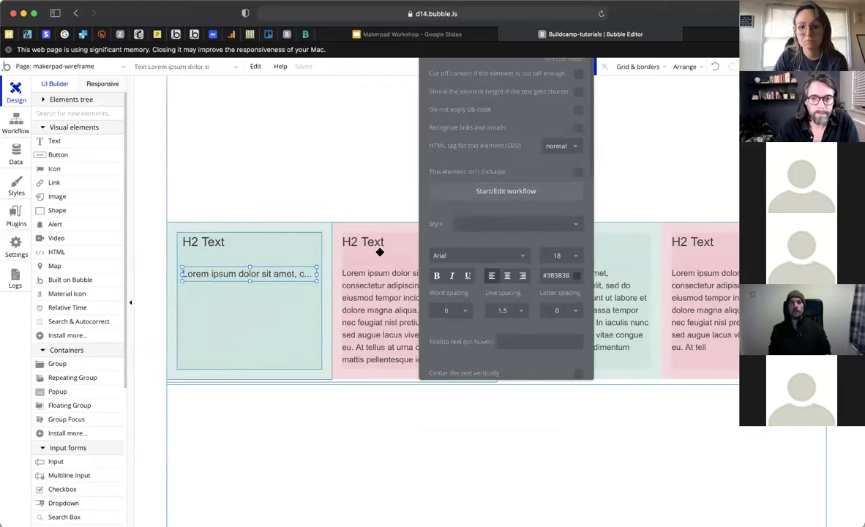
{"action": "left_click", "coordinate": [563, 257]}
{"action": "key", "text": "BackSpace"}
{"action": "key", "text": "BackSpace"}
{"action": "type", "text": "24"}
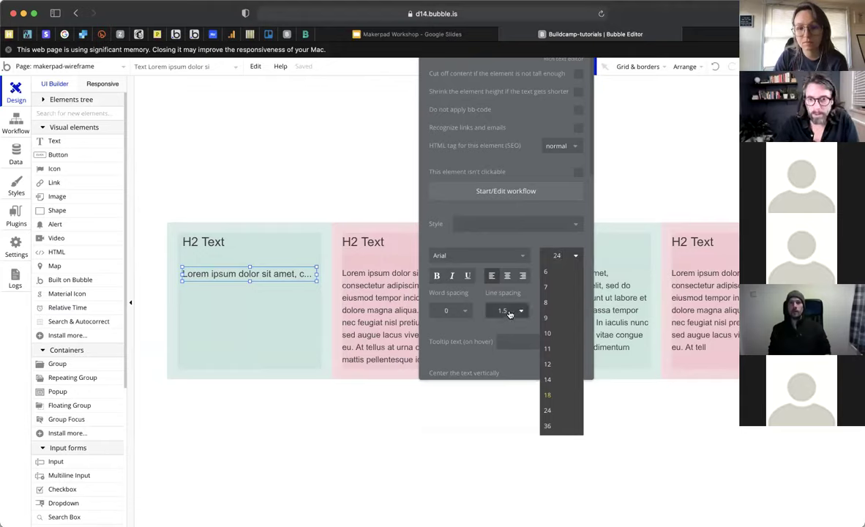
{"action": "left_click", "coordinate": [510, 314]}
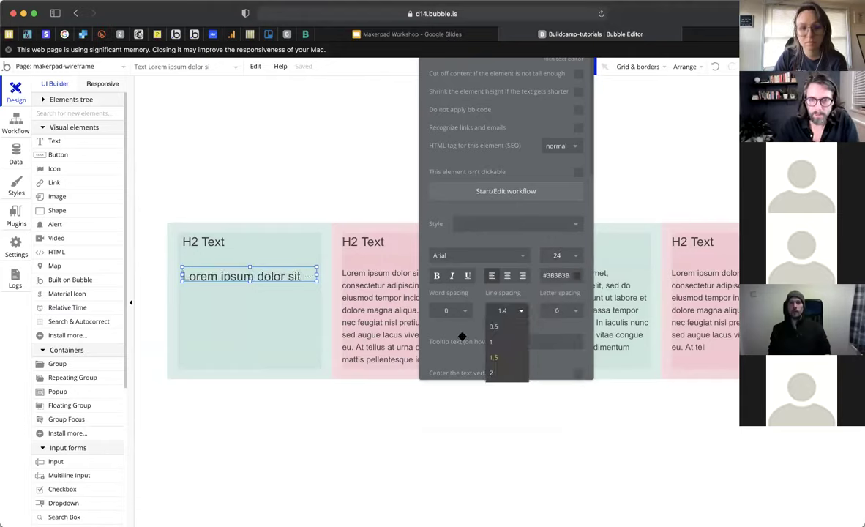
{"action": "key", "text": "Return"}
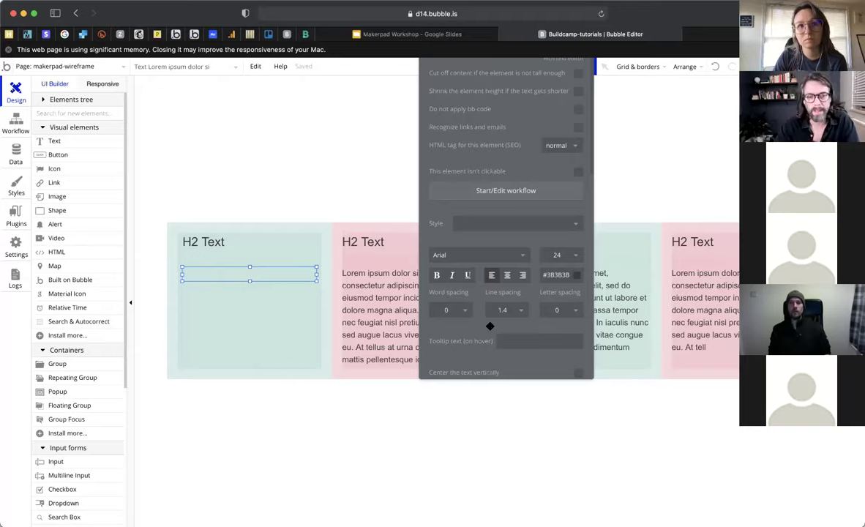
{"action": "mouse_move", "coordinate": [304, 275]}
{"action": "left_mouse_down"}
{"action": "mouse_move", "coordinate": [294, 276]}
{"action": "mouse_move", "coordinate": [315, 268]}
{"action": "left_mouse_up"}
- Set the first box's paragraph to font size 16 and line spacing 1.5, and stretch it down to the inner box's lower edge
{"action": "left_click", "coordinate": [560, 254]}
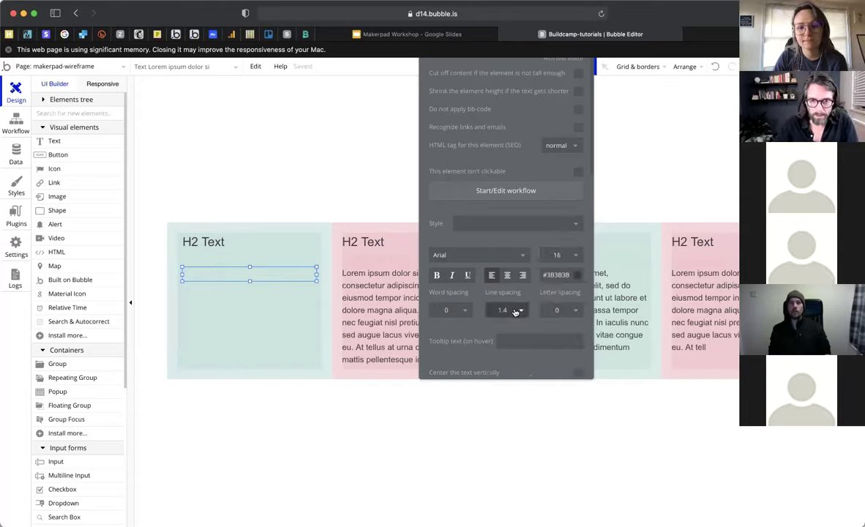
{"action": "left_click", "coordinate": [505, 311]}
{"action": "left_click", "coordinate": [315, 277]}
{"action": "left_click_drag", "start_coordinate": [249, 282], "coordinate": [245, 367]}
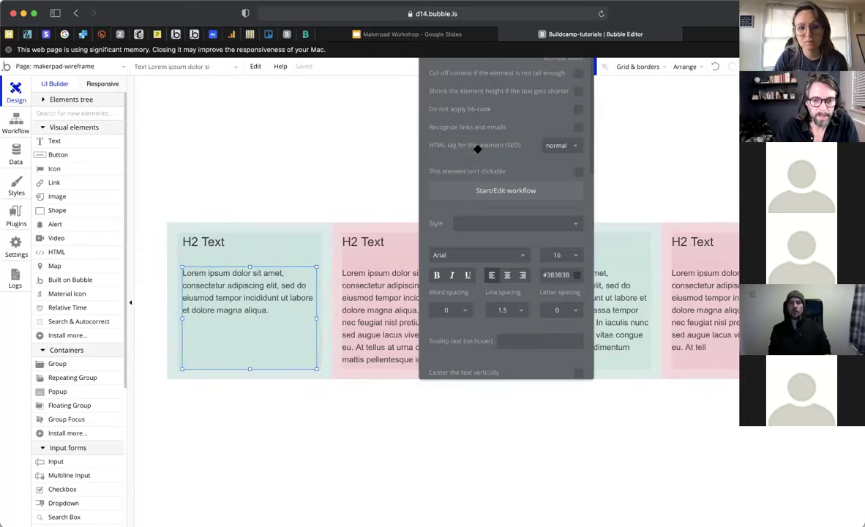
- Add a second lorem ipsum paragraph to the first box's text, running from "Massa tempor nec feugiat" to "tincidunt vitae semper."
{"action": "left_click_drag", "start_coordinate": [477, 147], "coordinate": [479, 221]}
{"action": "triple_click", "coordinate": [506, 126]}
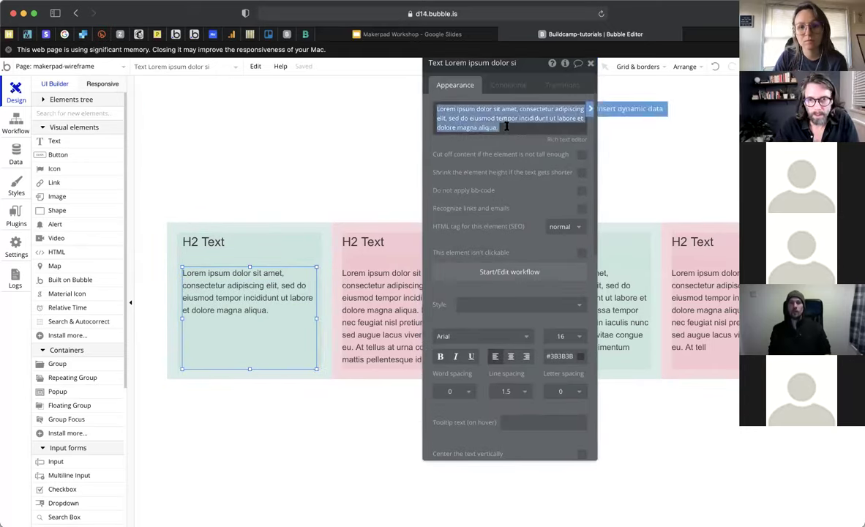
{"action": "left_click", "coordinate": [501, 127]}
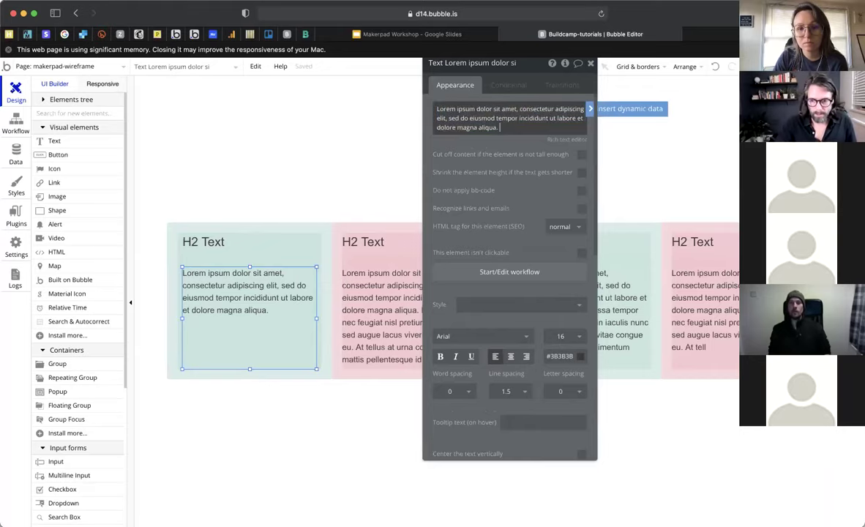
{"action": "type", "text": "Massa tempor nec feugiat nisl pretium. In iaculis nunc sed augue lacus viverra vitae congue eu. At tellus at urna condimentum mattis pellentesque id nibh. Pretium aenean pharetra magna ac placerat vestibulum. Integer enim neque volutpat ac tincidunt vitae semper."}
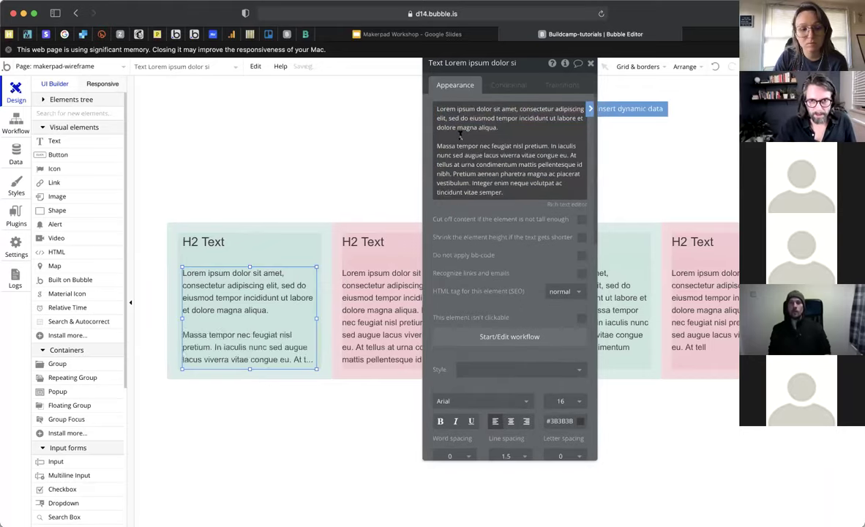
{"action": "left_click", "coordinate": [278, 303]}
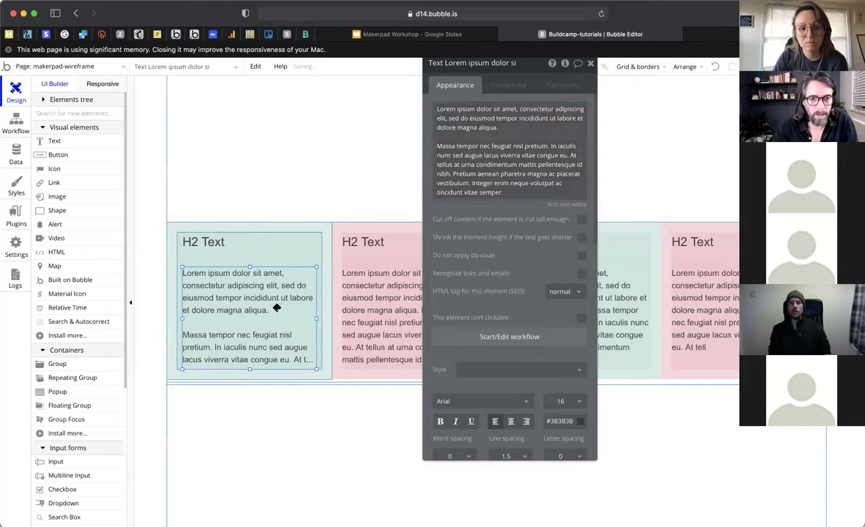
- Enable cutting off content when the element is not tall enough for the first box's text, and reload the page preview
{"action": "left_click", "coordinate": [583, 223]}
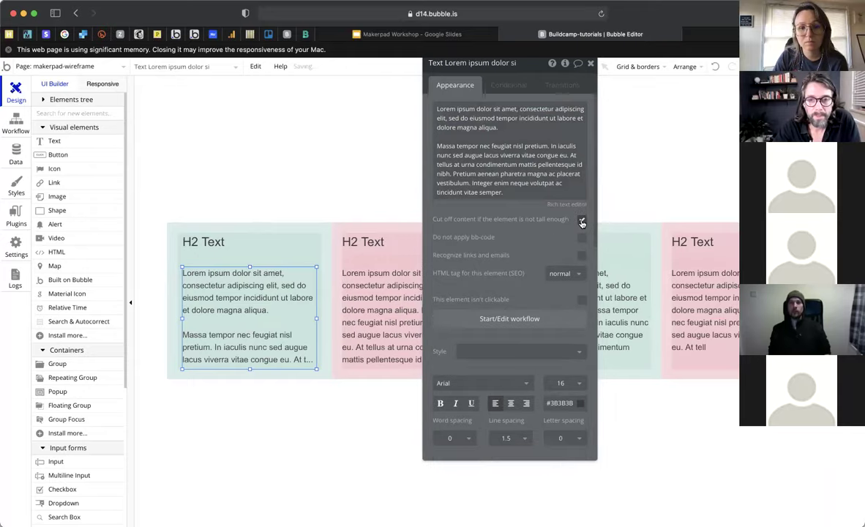
{"action": "left_click", "coordinate": [720, 36]}
{"action": "key", "text": "super+r"}
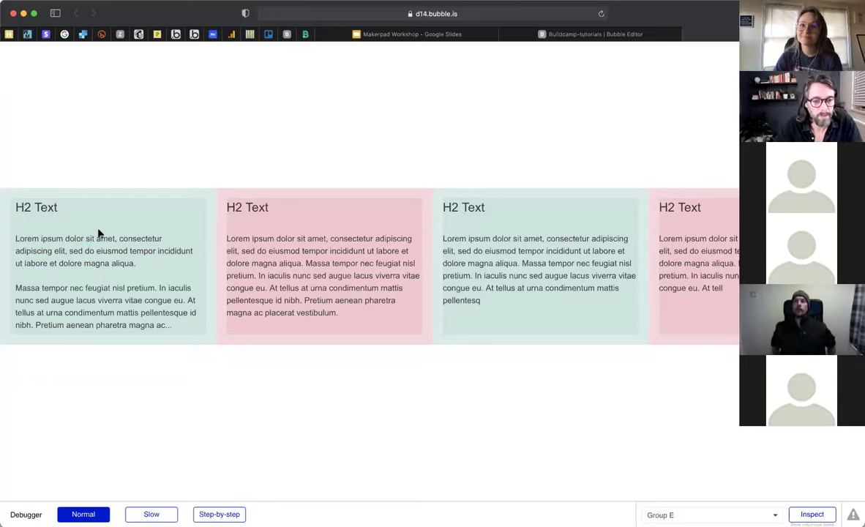
- Return to the editor and disable cutting off content when the element is not tall enough for the fourth box's paragraph
{"action": "left_click", "coordinate": [586, 38]}
{"action": "left_click_drag", "start_coordinate": [501, 225], "coordinate": [191, 232]}
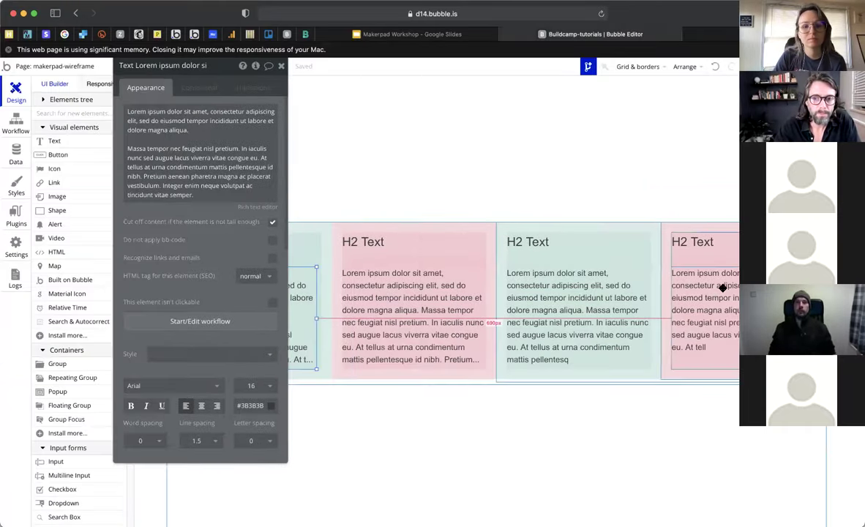
{"action": "left_click", "coordinate": [724, 290]}
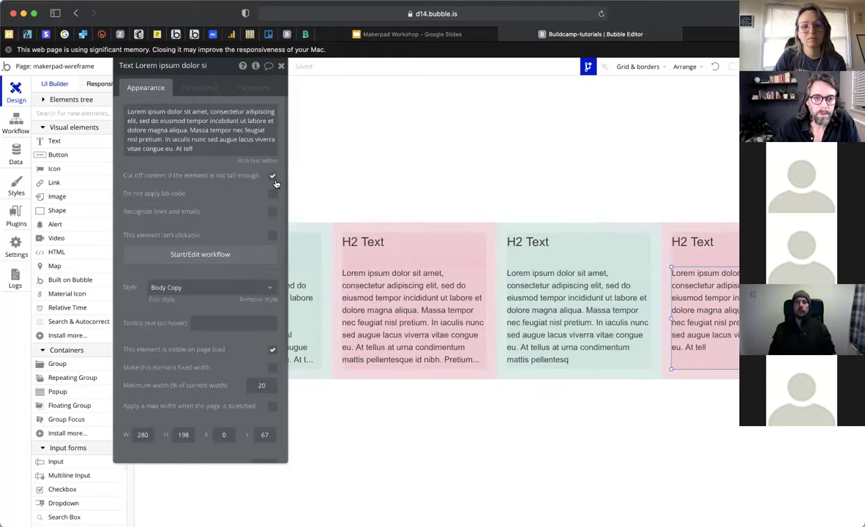
{"action": "left_click", "coordinate": [272, 176]}
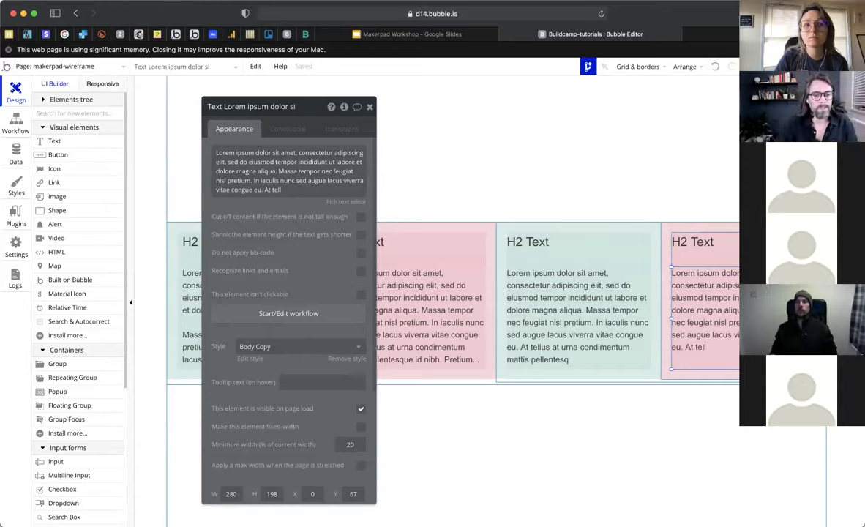
{"action": "double_click", "coordinate": [724, 312]}
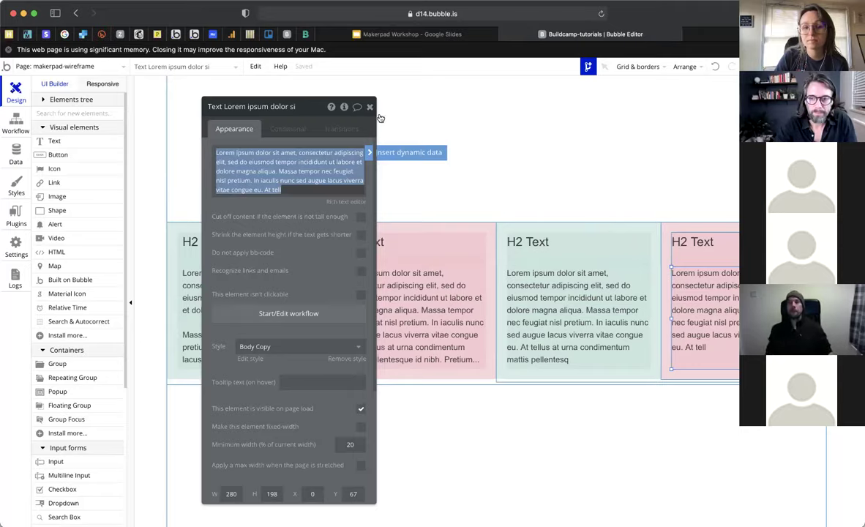
{"action": "left_click", "coordinate": [705, 289]}
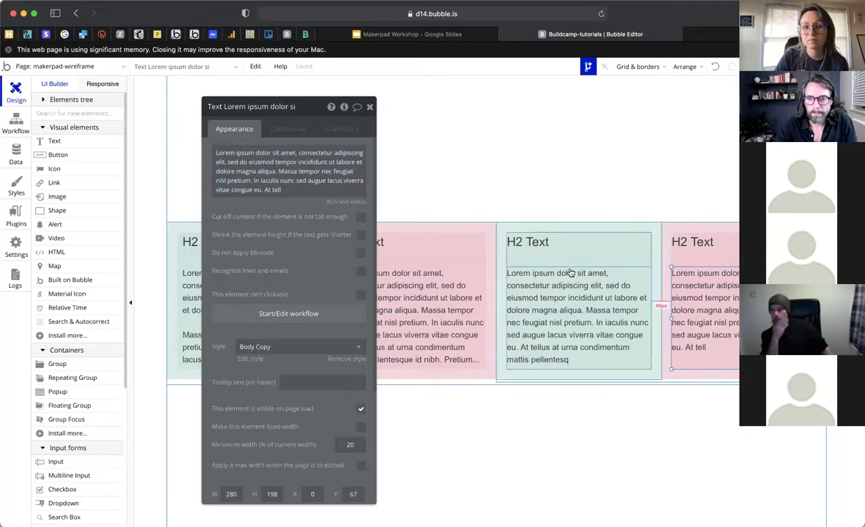
- Check in the page preview, at normal size and enlarged, how the fourth box's paragraph fits inside its box
{"action": "left_click", "coordinate": [723, 35]}
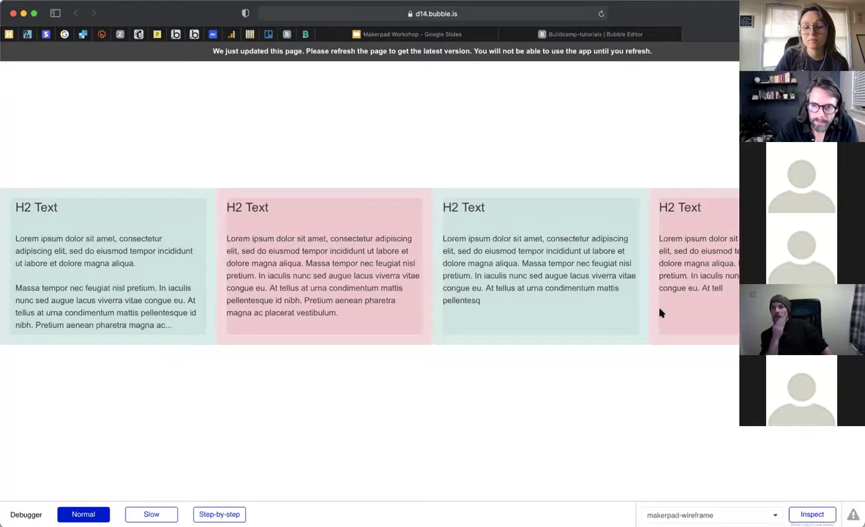
{"action": "left_click", "coordinate": [703, 322]}
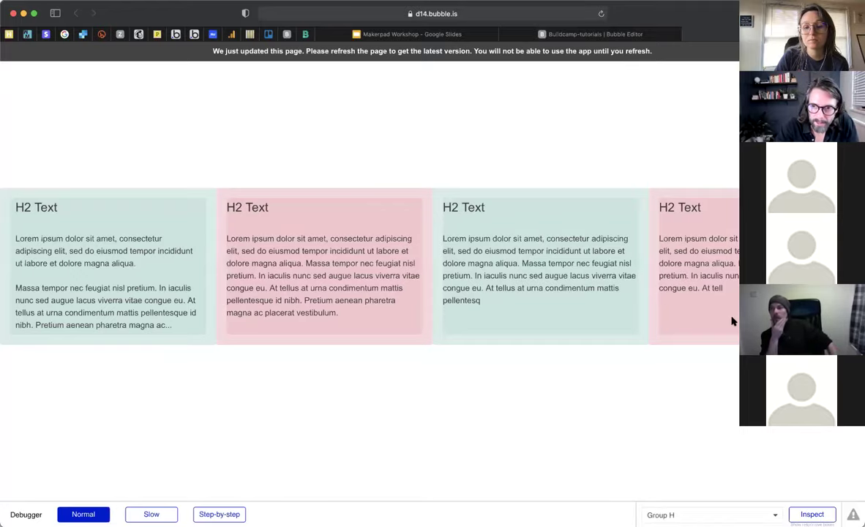
{"action": "scroll", "coordinate": [370, 342], "scroll_direction": "up", "scroll_amount": 3}
{"action": "scroll", "coordinate": [256, 403], "scroll_direction": "up", "scroll_amount": 5}
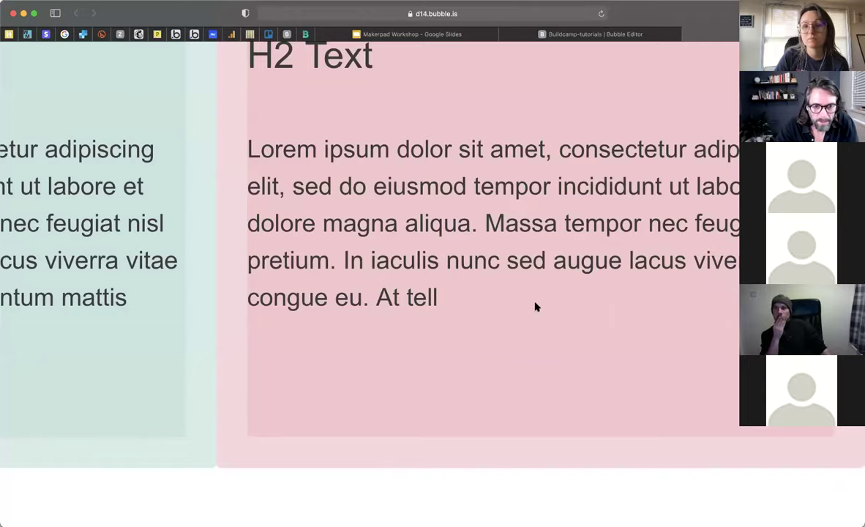
{"action": "scroll", "coordinate": [535, 305], "scroll_direction": "left", "scroll_amount": 2}
{"action": "scroll", "coordinate": [574, 303], "scroll_direction": "down", "scroll_amount": 5}
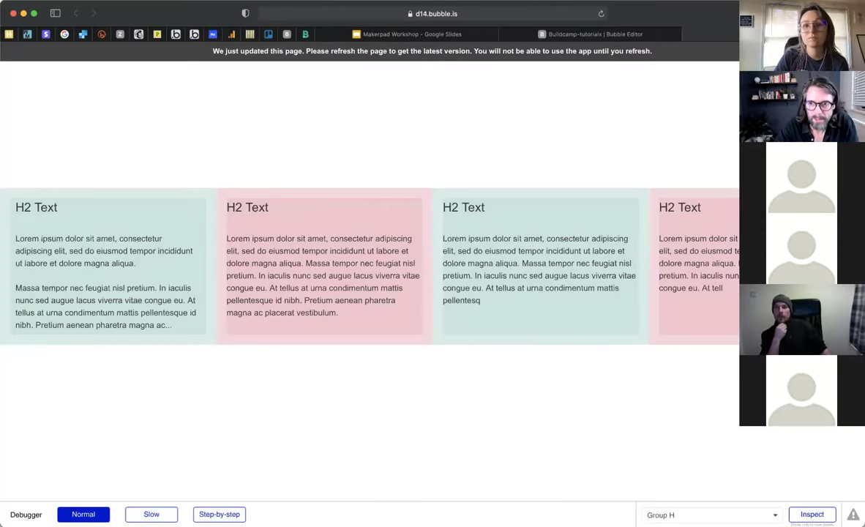
{"action": "left_click_drag", "start_coordinate": [864, 303], "coordinate": [855, 303]}
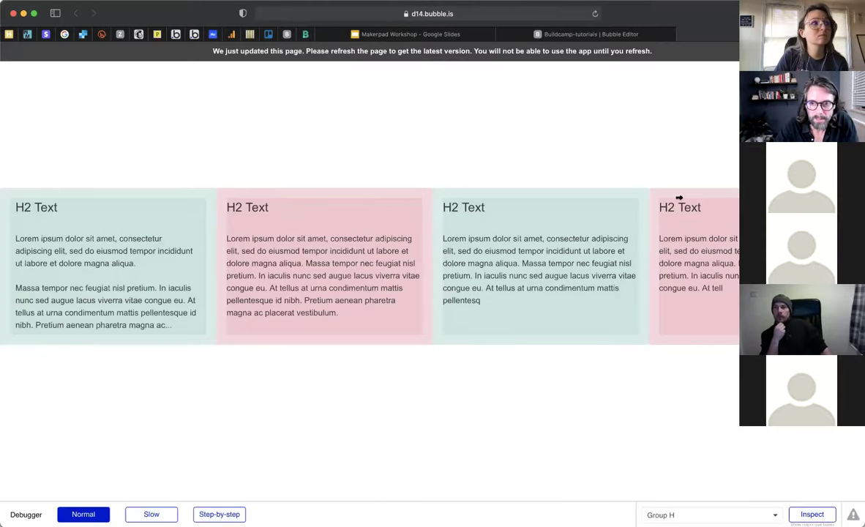
{"action": "left_click_drag", "start_coordinate": [864, 197], "coordinate": [679, 198]}
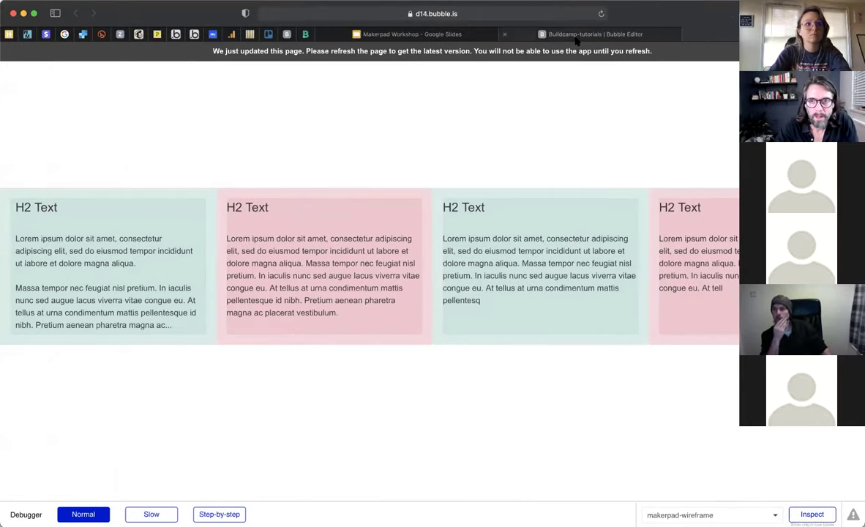
{"action": "mouse_move", "coordinate": [577, 38]}
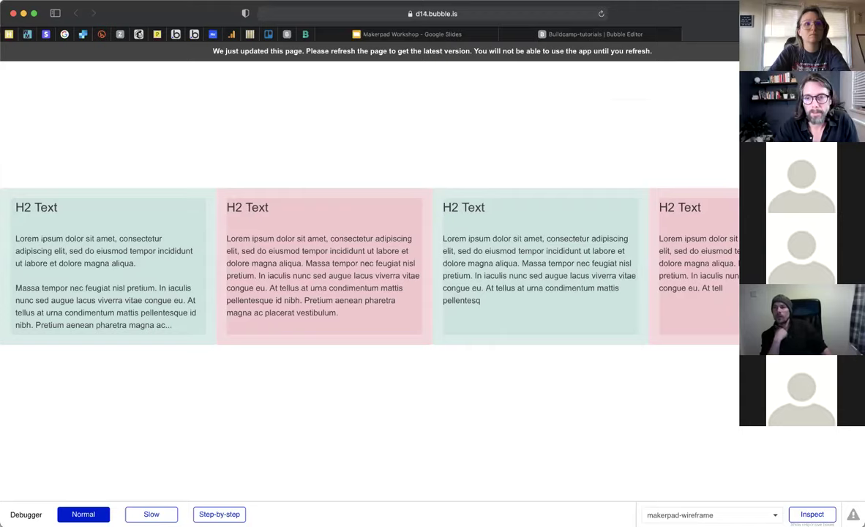
- In the editor's responsive view, enable shrinking when text gets shorter for the fourth box's paragraph, and reload the page preview
{"action": "left_click", "coordinate": [577, 34]}
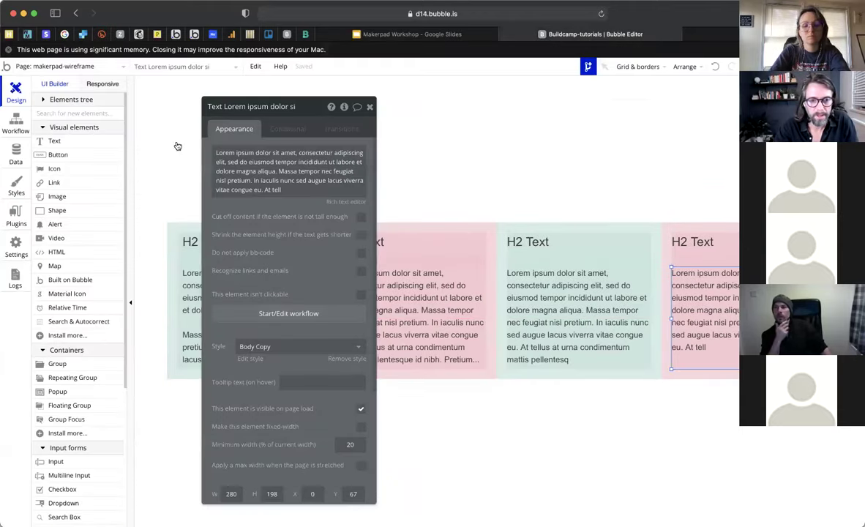
{"action": "left_click", "coordinate": [95, 85]}
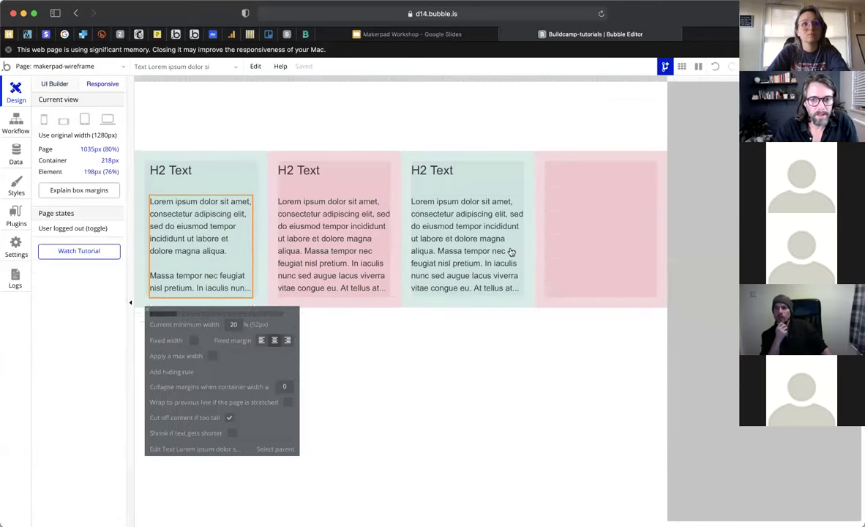
{"action": "left_click", "coordinate": [574, 287]}
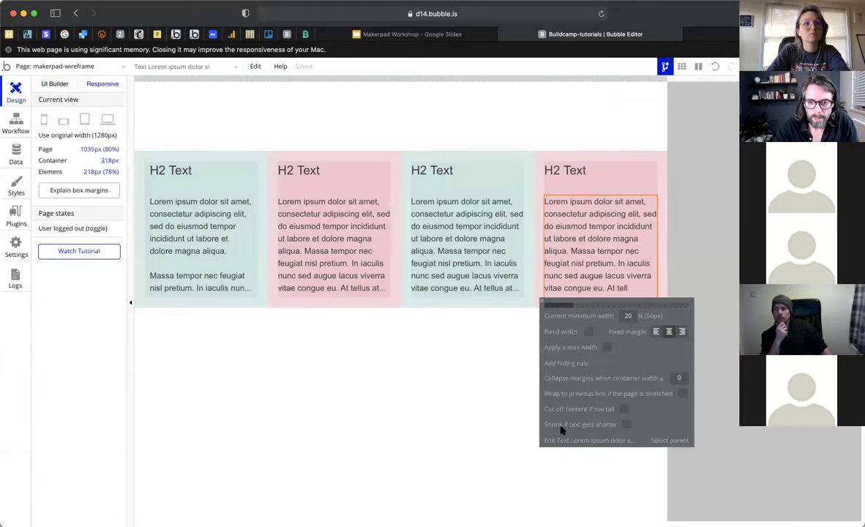
{"action": "left_click", "coordinate": [628, 424]}
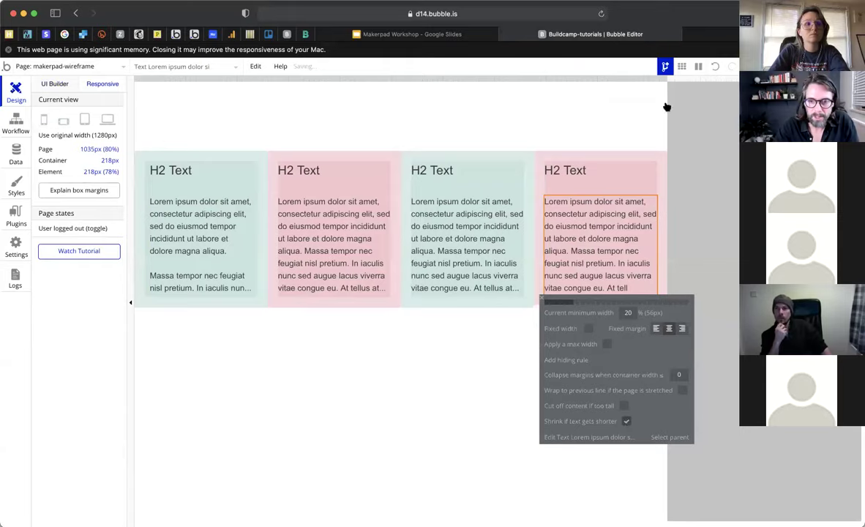
{"action": "left_click", "coordinate": [720, 38]}
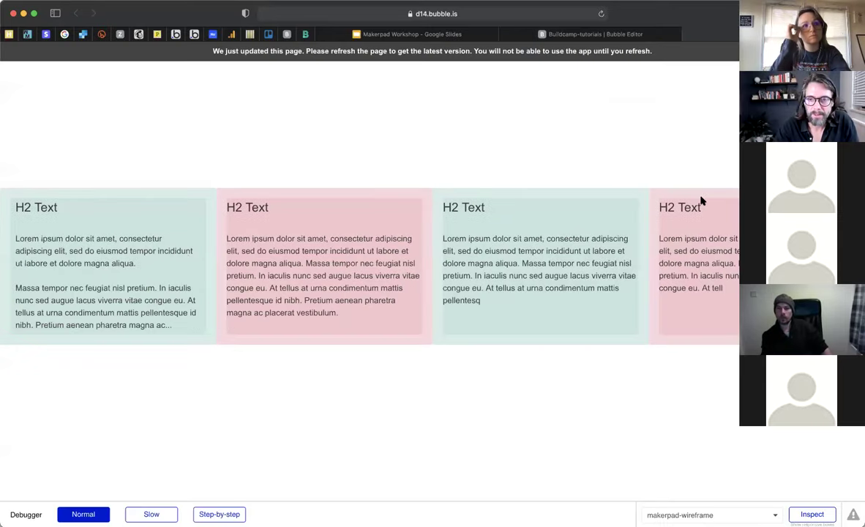
{"action": "key", "text": "super+r"}
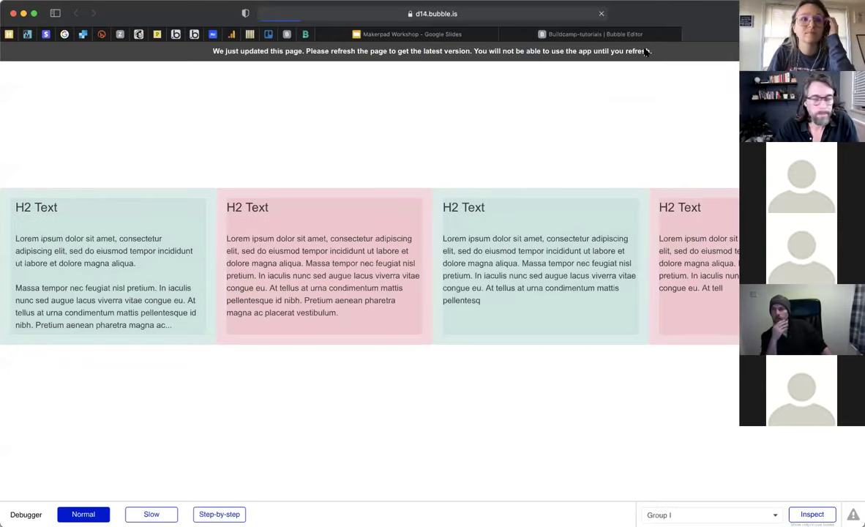
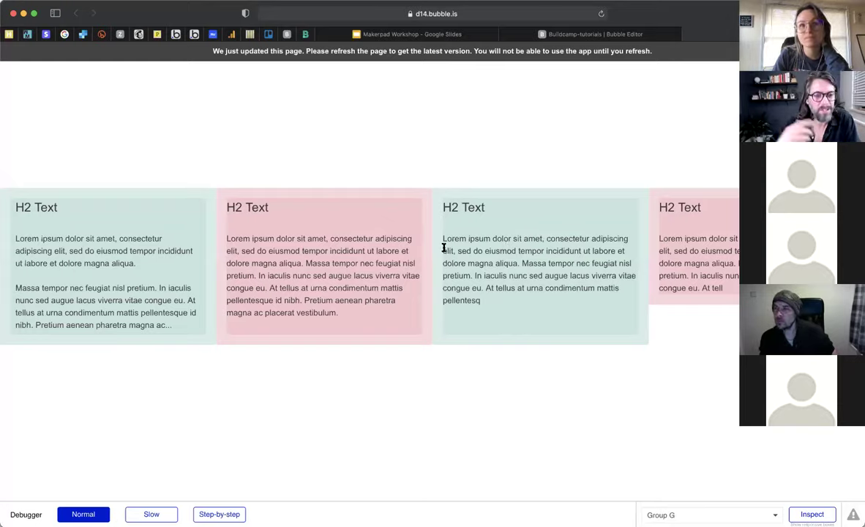
{"action": "left_click", "coordinate": [605, 51]}
{"action": "key", "text": "super+r"}
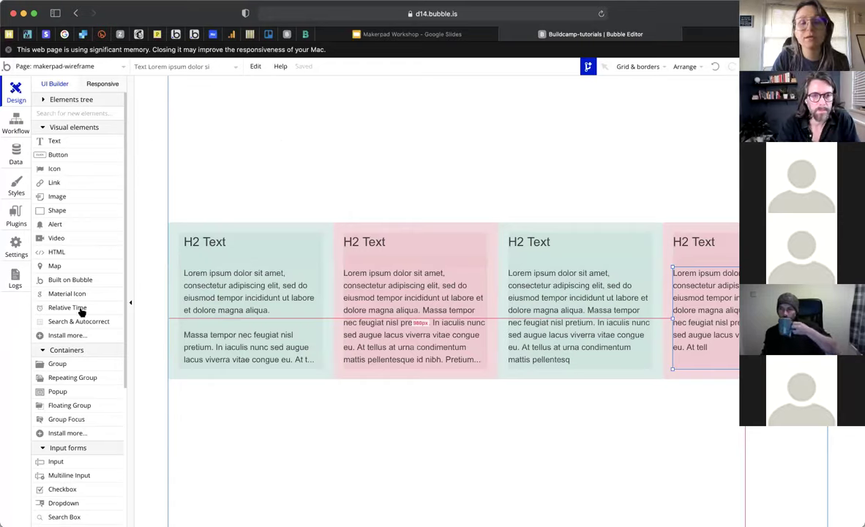
- Draw a group above the four boxes and stretch it across the page's upper edge, about 1280 by 100
{"action": "left_click", "coordinate": [59, 364]}
{"action": "left_click_drag", "start_coordinate": [222, 133], "coordinate": [328, 193]}
{"action": "left_click_drag", "start_coordinate": [267, 152], "coordinate": [246, 122]}
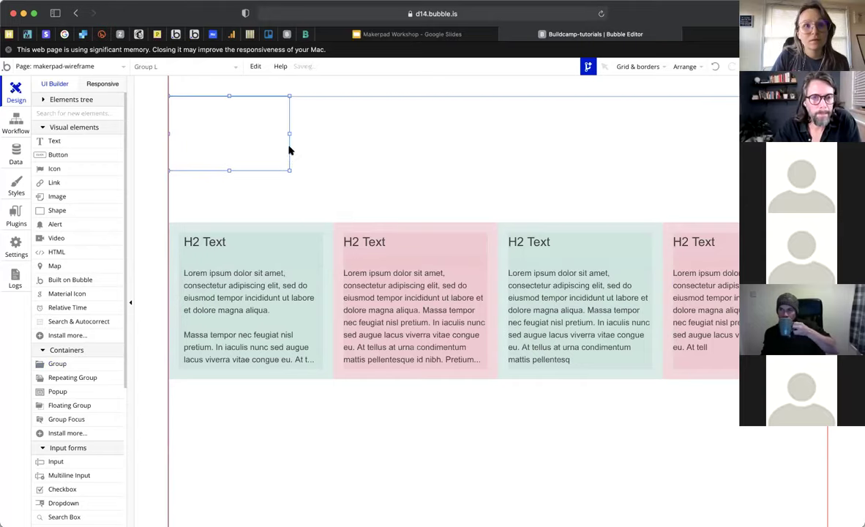
{"action": "left_click_drag", "start_coordinate": [289, 148], "coordinate": [828, 127]}
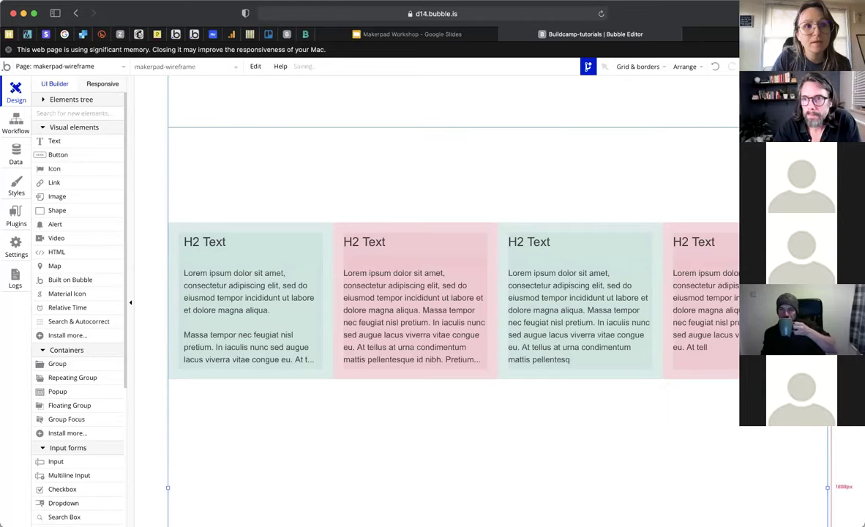
- Remove the header group's style and give it a flat #D62755 background at 20% opacity
{"action": "left_click", "coordinate": [512, 231]}
{"action": "left_click", "coordinate": [448, 246]}
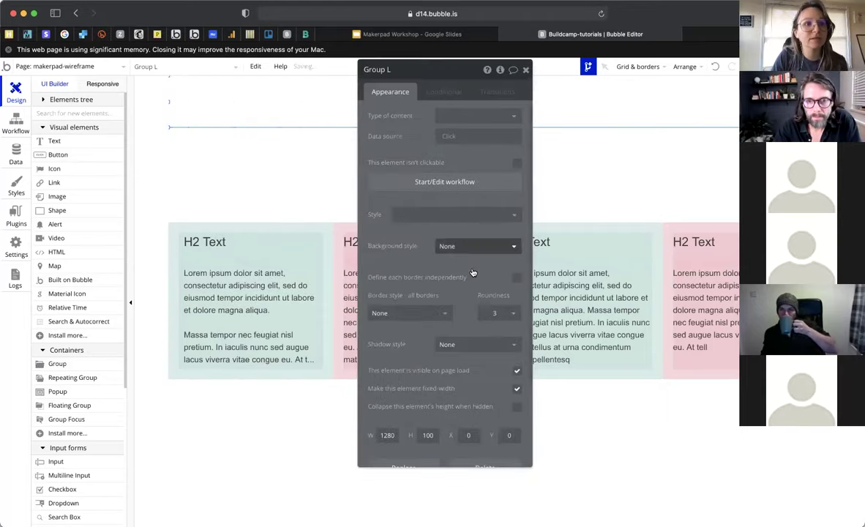
{"action": "left_click", "coordinate": [438, 252]}
{"action": "left_click", "coordinate": [472, 267]}
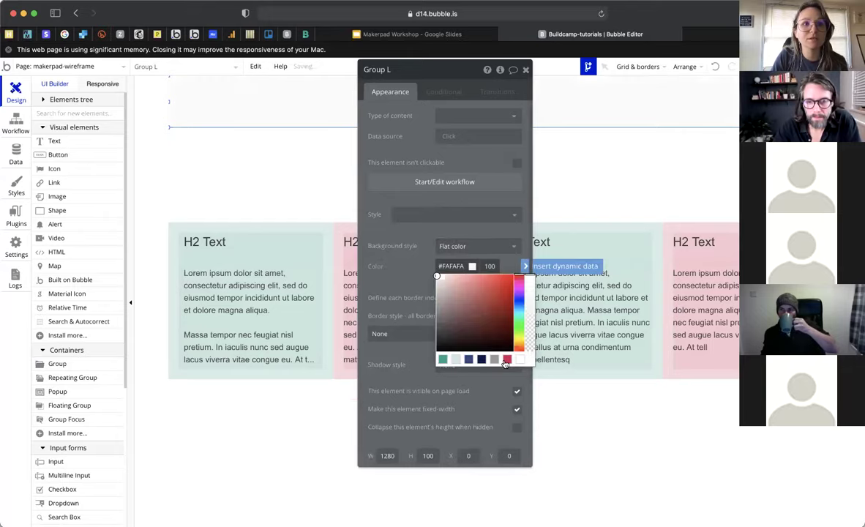
{"action": "left_click", "coordinate": [507, 359]}
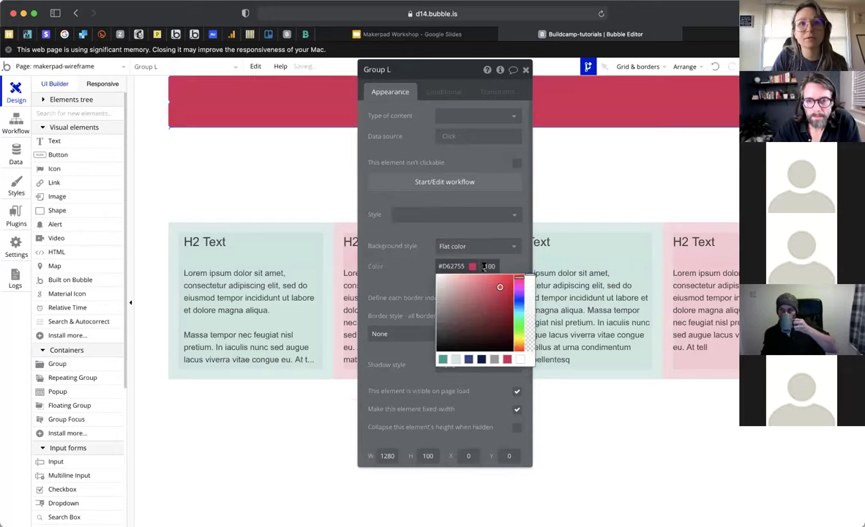
{"action": "left_click", "coordinate": [514, 267]}
{"action": "type", "text": "20"}
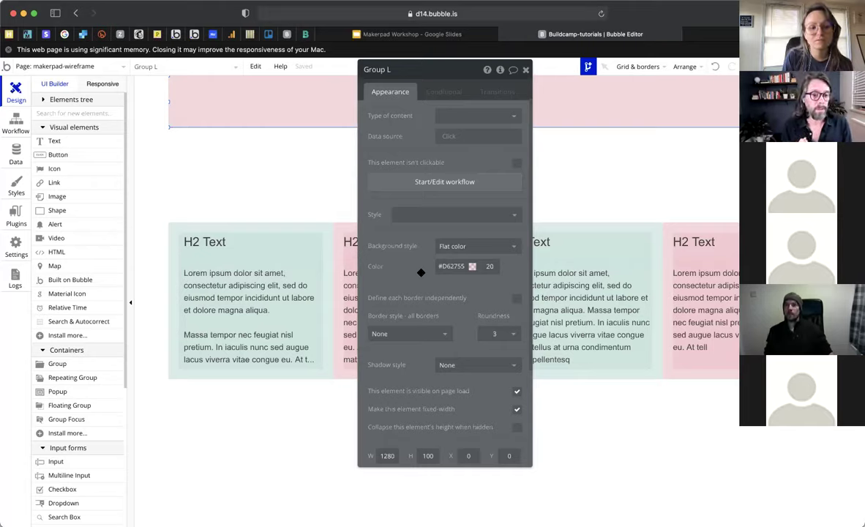
- Reduce the header group's height to about 80 by raising its lower edge
{"action": "left_click", "coordinate": [299, 141]}
{"action": "left_click", "coordinate": [314, 112]}
{"action": "left_click_drag", "start_coordinate": [424, 130], "coordinate": [341, 202]}
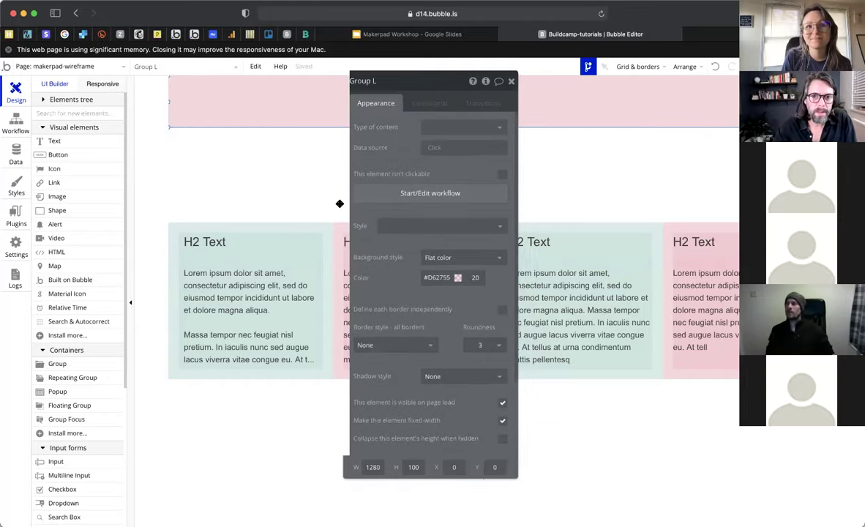
{"action": "left_click", "coordinate": [446, 142]}
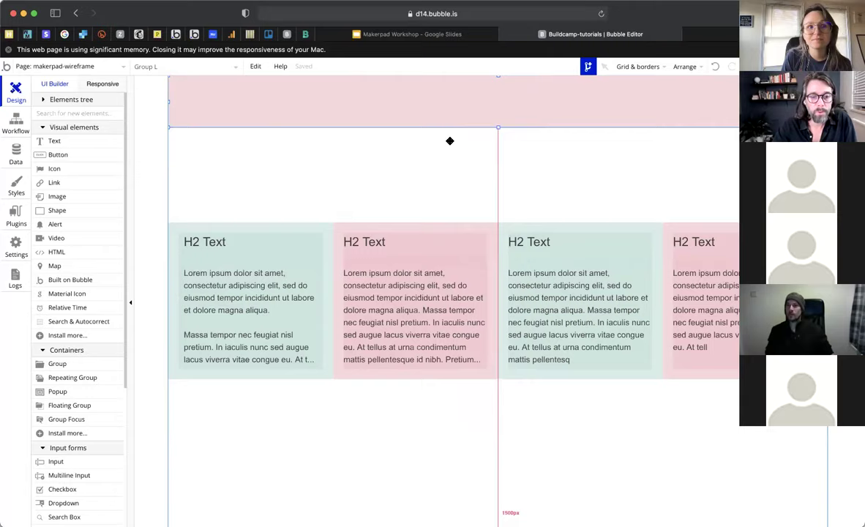
{"action": "left_click_drag", "start_coordinate": [498, 128], "coordinate": [499, 116]}
{"action": "left_click", "coordinate": [464, 158]}
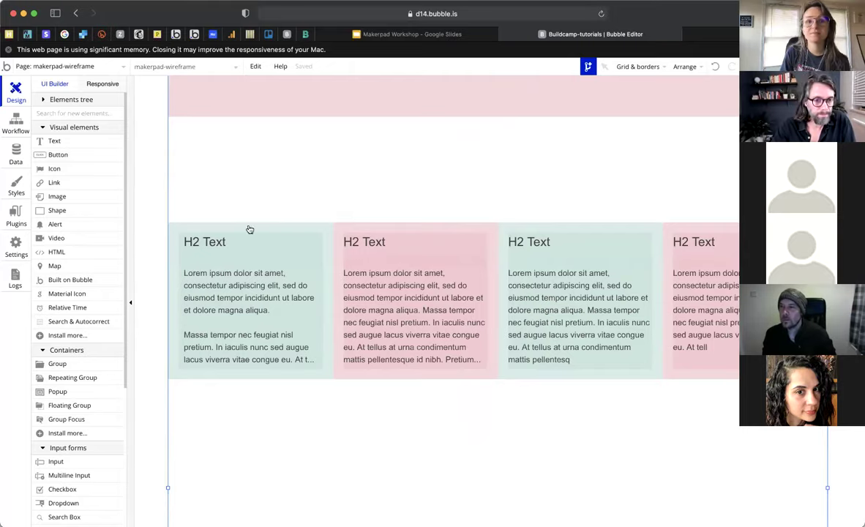
- Add a small group inside the header's left end, at about X 16 and Y 10, and size it 60 by 60
{"action": "scroll", "coordinate": [64, 292], "scroll_direction": "down", "scroll_amount": 1}
{"action": "left_click", "coordinate": [57, 326]}
{"action": "mouse_move", "coordinate": [181, 85]}
{"action": "left_mouse_down"}
{"action": "mouse_move", "coordinate": [216, 110]}
{"action": "mouse_move", "coordinate": [194, 100]}
{"action": "left_mouse_up"}
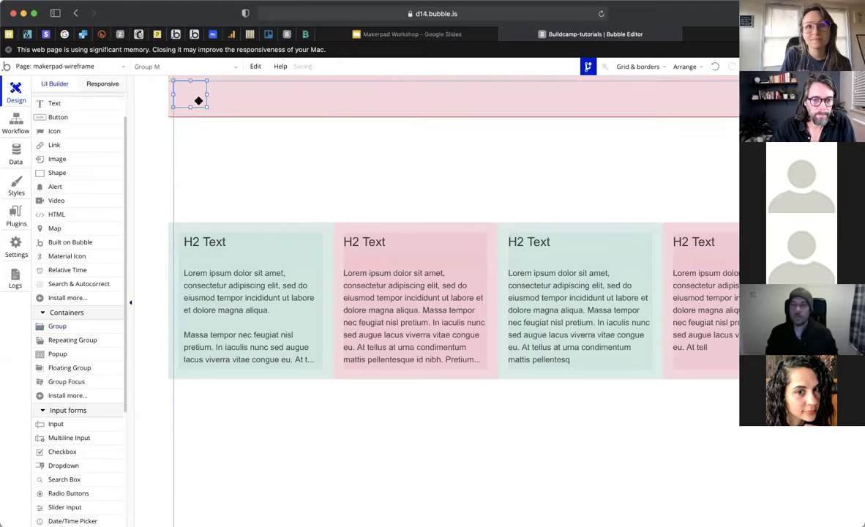
{"action": "left_click_drag", "start_coordinate": [342, 336], "coordinate": [428, 246]}
{"action": "left_click_drag", "start_coordinate": [384, 297], "coordinate": [407, 290]}
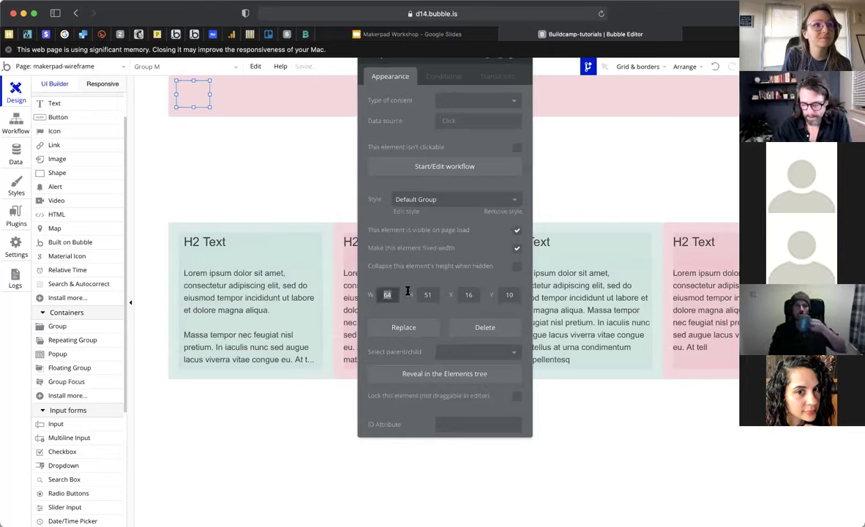
{"action": "type", "text": "60"}
{"action": "key", "text": "Tab"}
{"action": "type", "text": "60"}
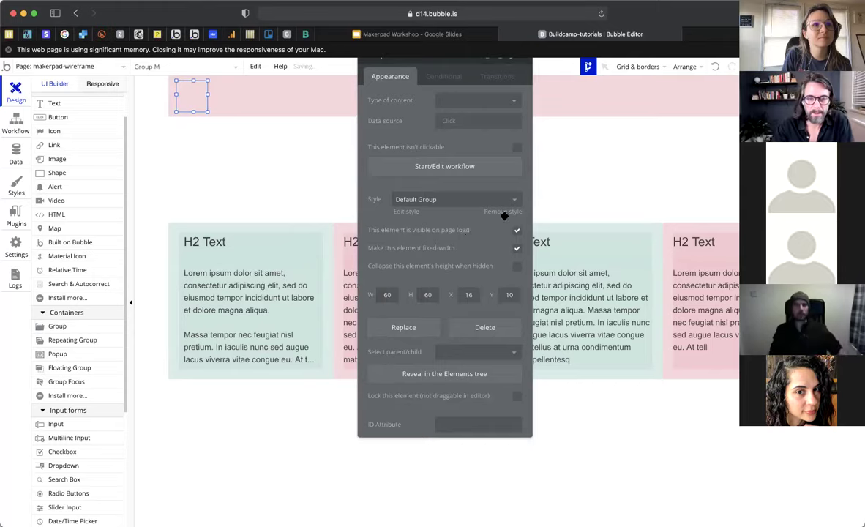
- Remove the small group's style and copy the header group's background colour code
{"action": "left_click", "coordinate": [522, 212]}
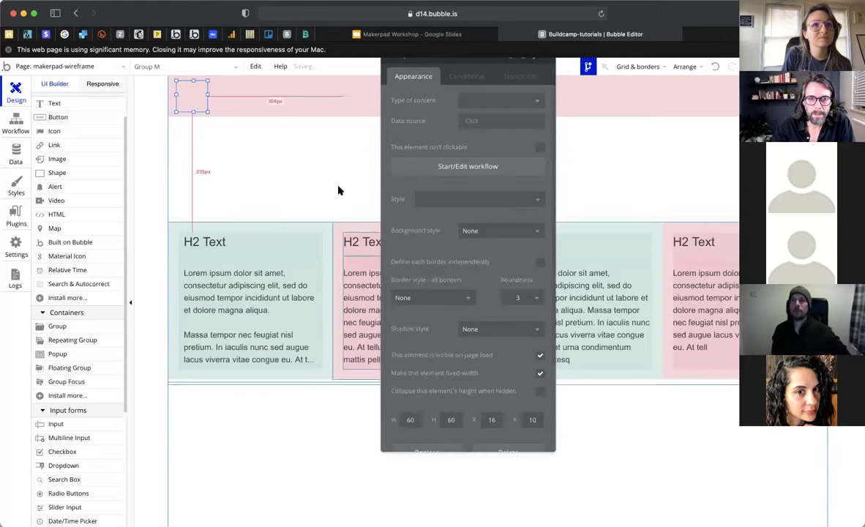
{"action": "left_click", "coordinate": [273, 96]}
{"action": "left_click", "coordinate": [448, 249]}
{"action": "key", "text": "super+c"}
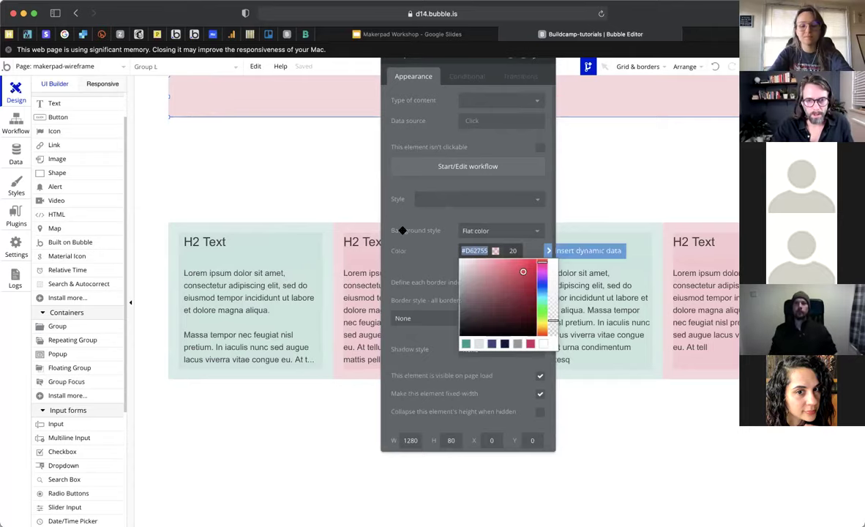
- Give the small group a flat background in the copied colour #D62755 at 20% opacity
{"action": "left_click", "coordinate": [196, 97]}
{"action": "left_click", "coordinate": [196, 98]}
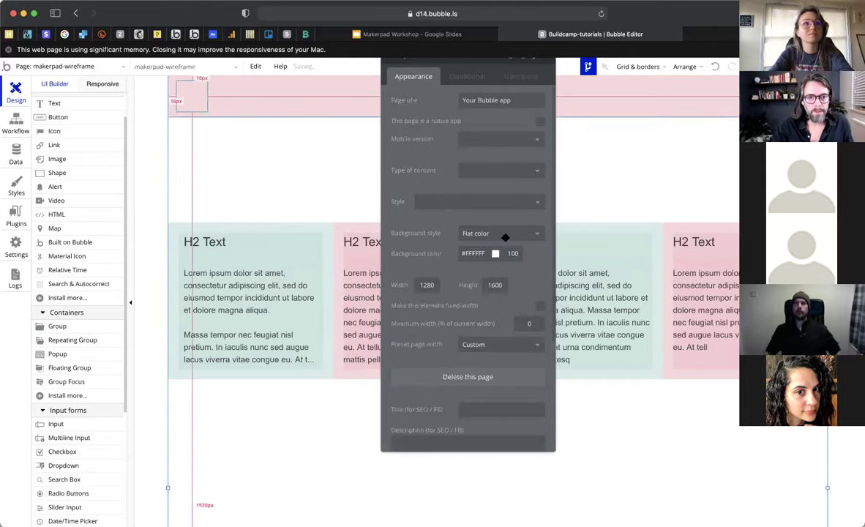
{"action": "left_click", "coordinate": [498, 232]}
{"action": "left_click", "coordinate": [495, 248]}
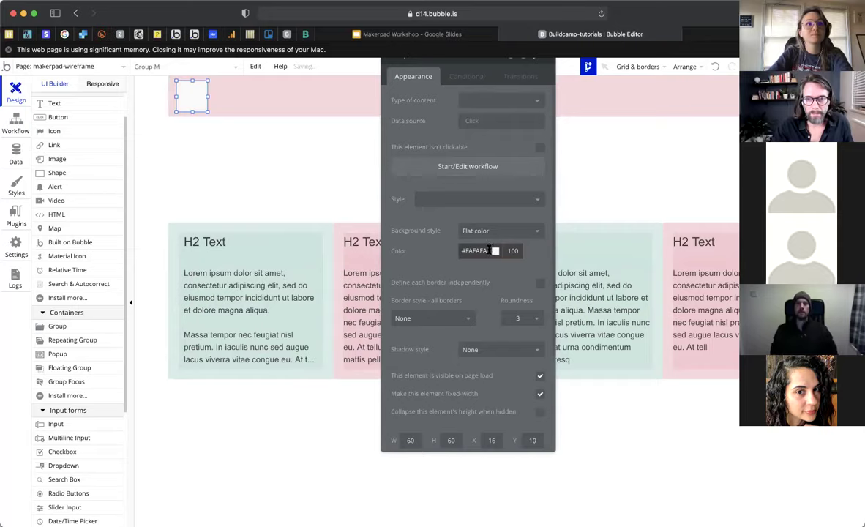
{"action": "left_click", "coordinate": [486, 250]}
{"action": "key", "text": "super+v"}
{"action": "left_click", "coordinate": [436, 258]}
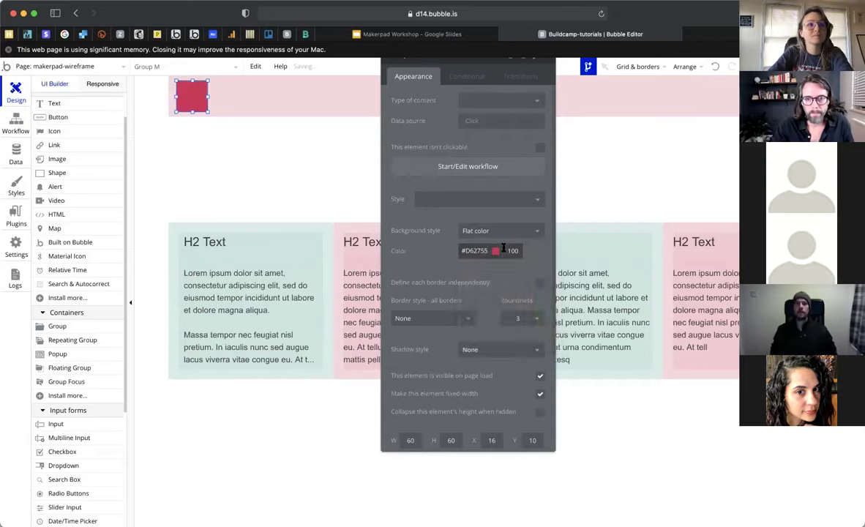
{"action": "left_click_drag", "start_coordinate": [523, 250], "coordinate": [502, 251]}
{"action": "type", "text": "20"}
{"action": "left_click", "coordinate": [329, 188]}
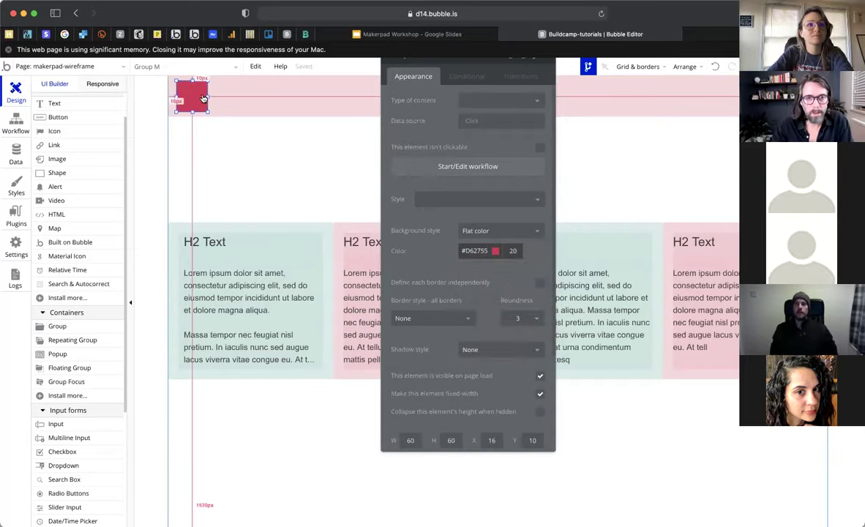
- Set the small header square's X position to 20 and centre it vertically in the header
{"action": "right_click", "coordinate": [202, 96]}
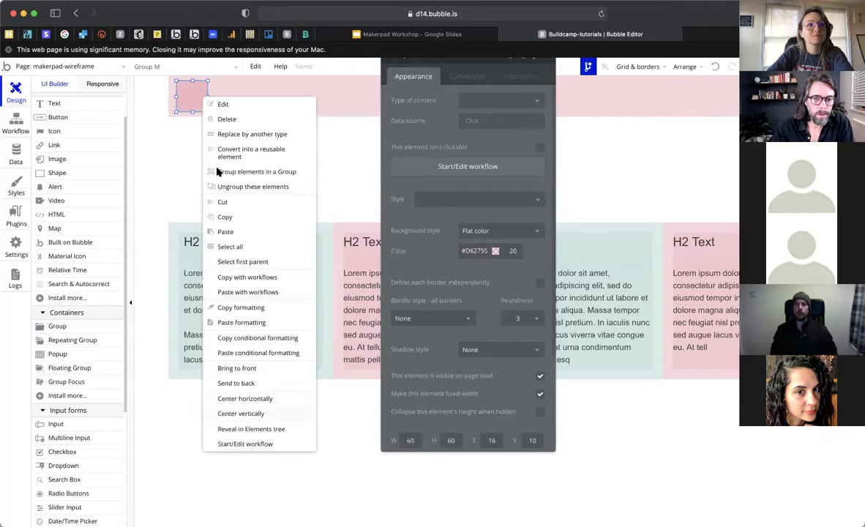
{"action": "scroll", "coordinate": [489, 323], "scroll_direction": "down", "scroll_amount": 5}
{"action": "double_click", "coordinate": [488, 310]}
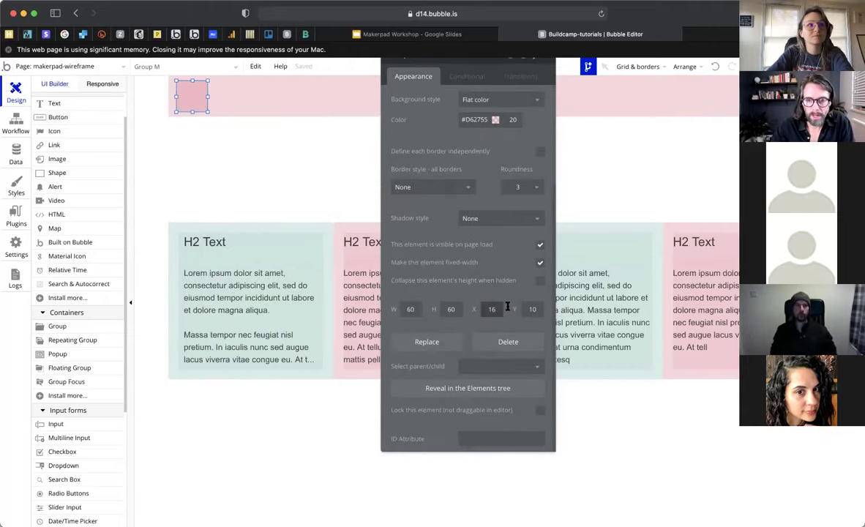
{"action": "type", "text": "20"}
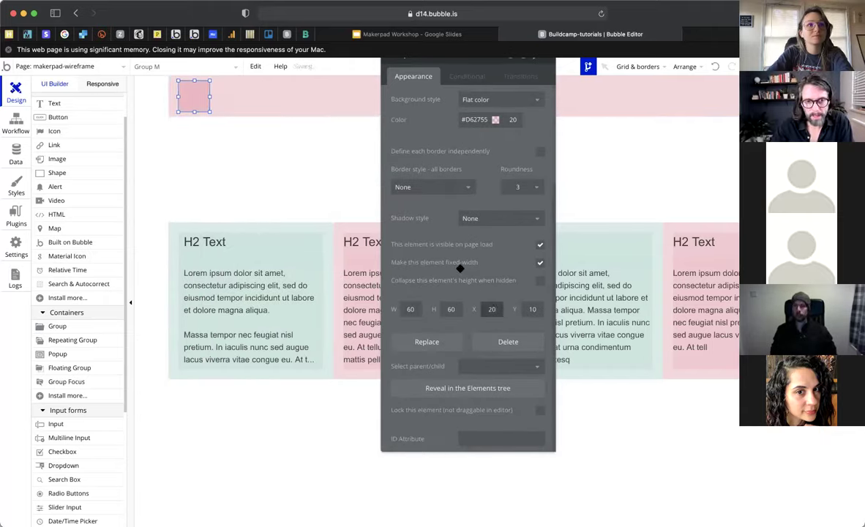
{"action": "right_click", "coordinate": [196, 97]}
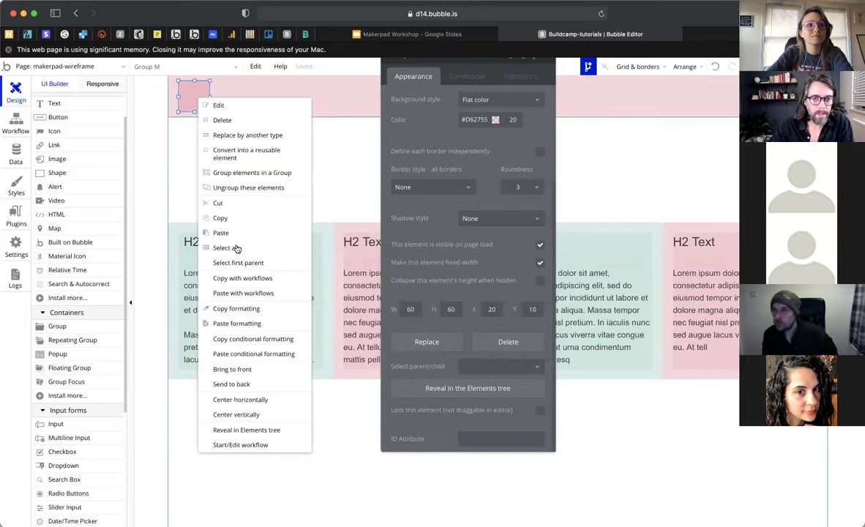
{"action": "left_click", "coordinate": [241, 414]}
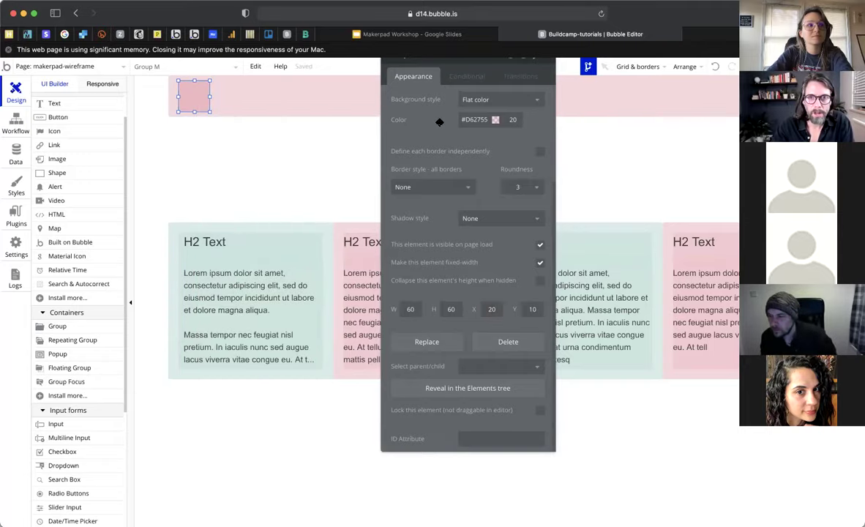
- Duplicate the small square to the header's right end at X 1200 and Y 10
{"action": "left_click_drag", "start_coordinate": [196, 102], "coordinate": [802, 103]}
{"action": "right_click", "coordinate": [802, 103]}
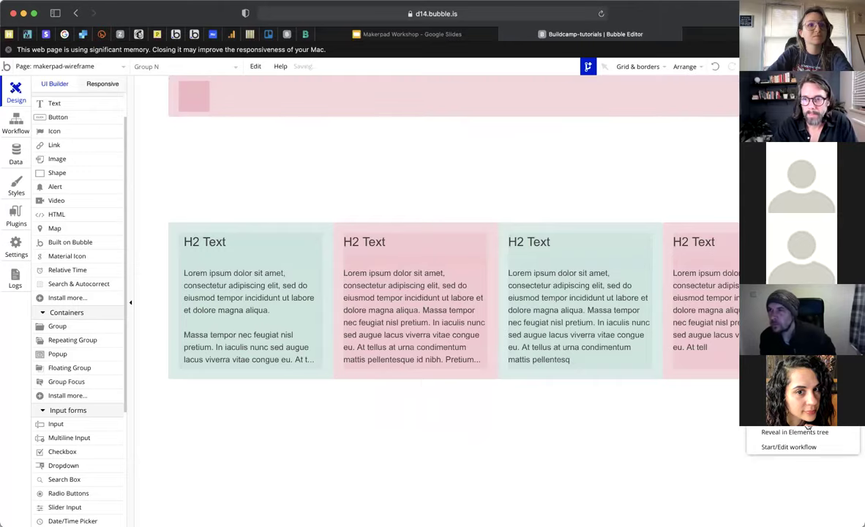
{"action": "left_click", "coordinate": [807, 423]}
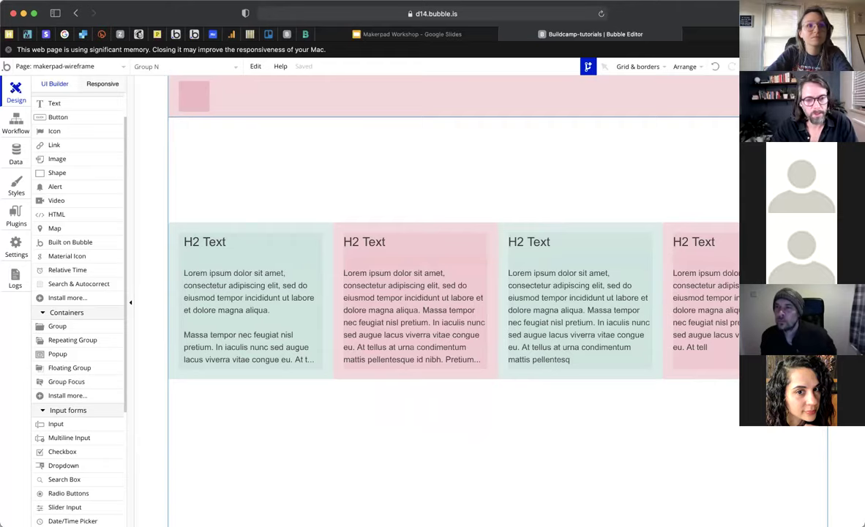
{"action": "double_click", "coordinate": [803, 99]}
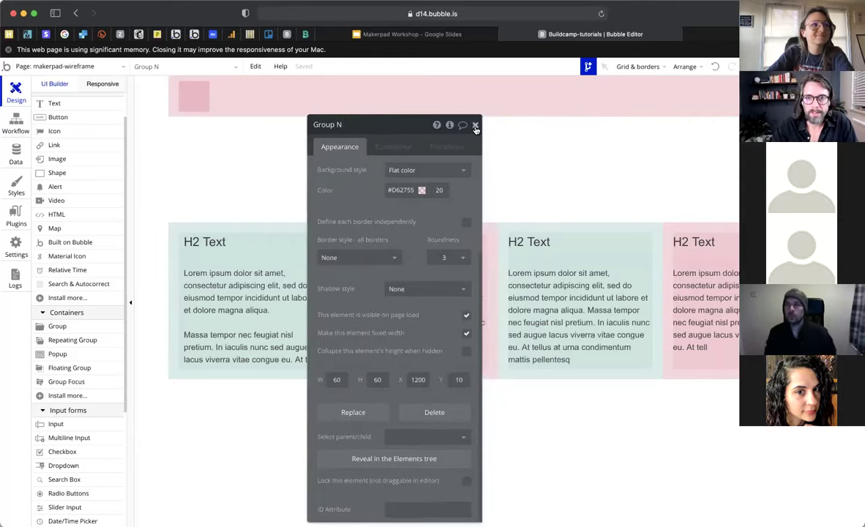
{"action": "left_click", "coordinate": [476, 128]}
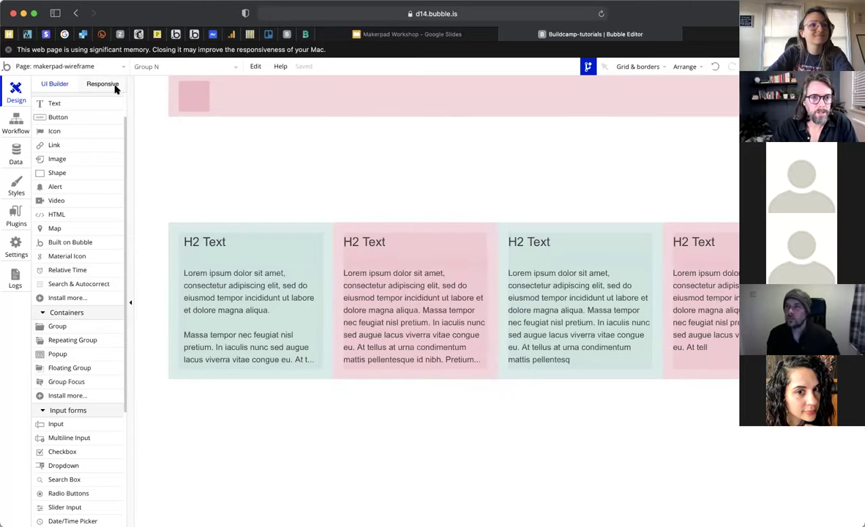
- Fix the duplicated square's margin to the right in the responsive view and preview the header at narrow and wide page widths
{"action": "left_click", "coordinate": [114, 86]}
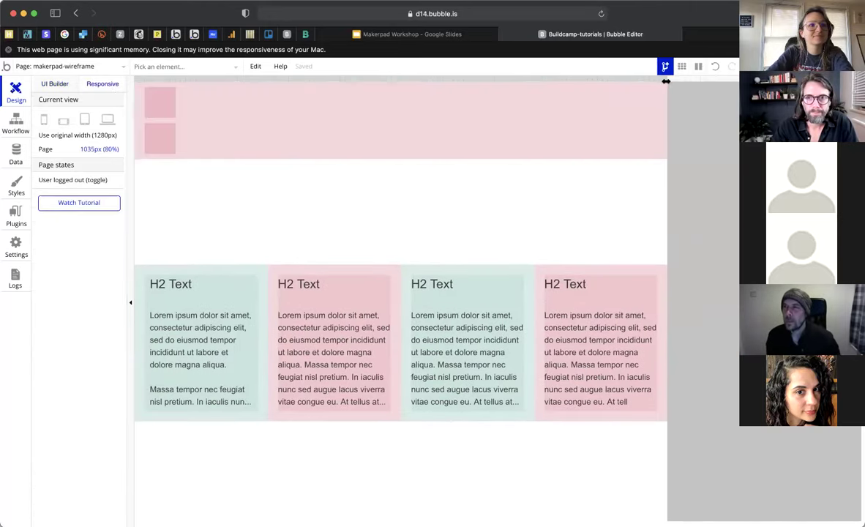
{"action": "left_click_drag", "start_coordinate": [347, 101], "coordinate": [296, 105]}
{"action": "left_click", "coordinate": [167, 144]}
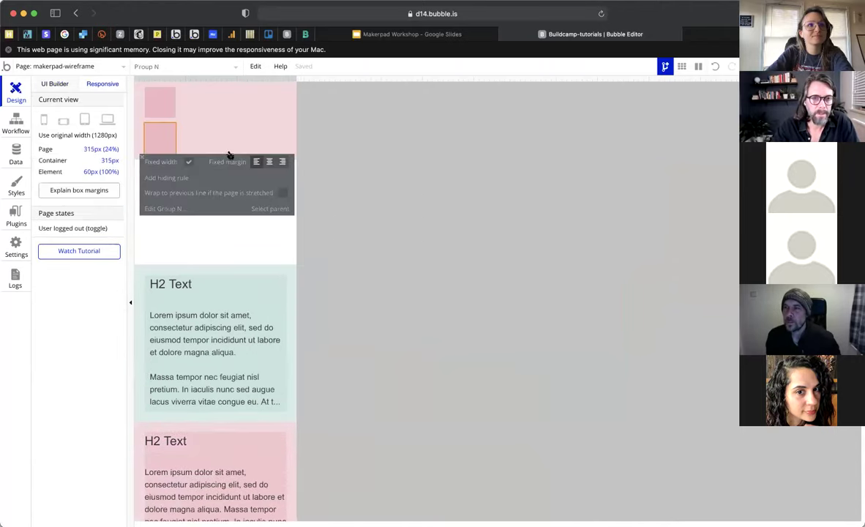
{"action": "left_click", "coordinate": [284, 162]}
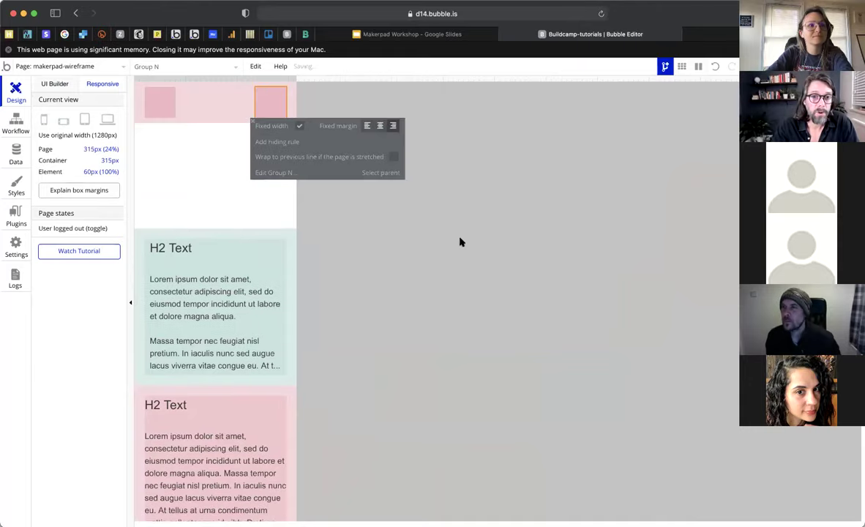
{"action": "left_click_drag", "start_coordinate": [297, 79], "coordinate": [813, 93]}
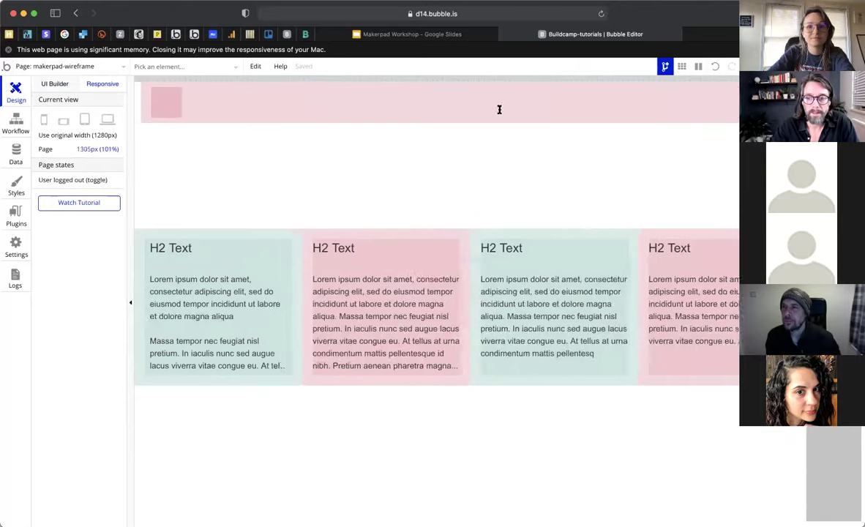
{"action": "left_click_drag", "start_coordinate": [344, 110], "coordinate": [735, 108]}
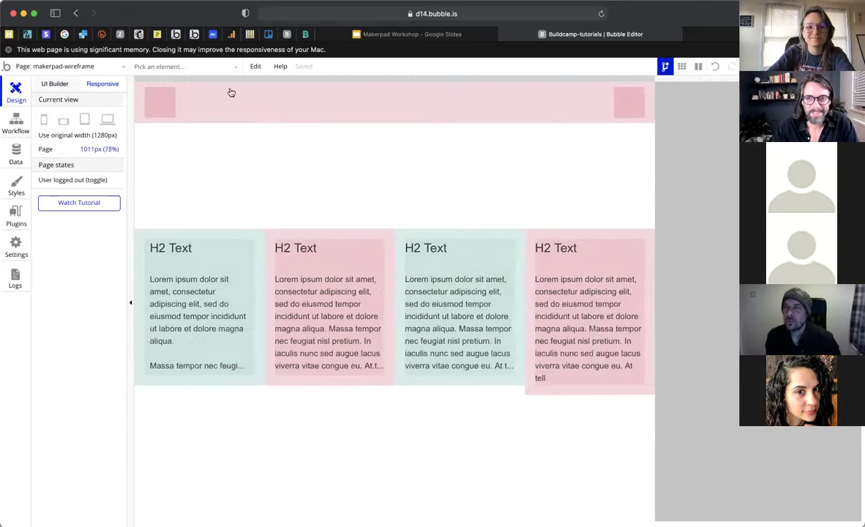
- Paste another copy of the left square into the header and centre it horizontally
{"action": "left_click", "coordinate": [67, 84]}
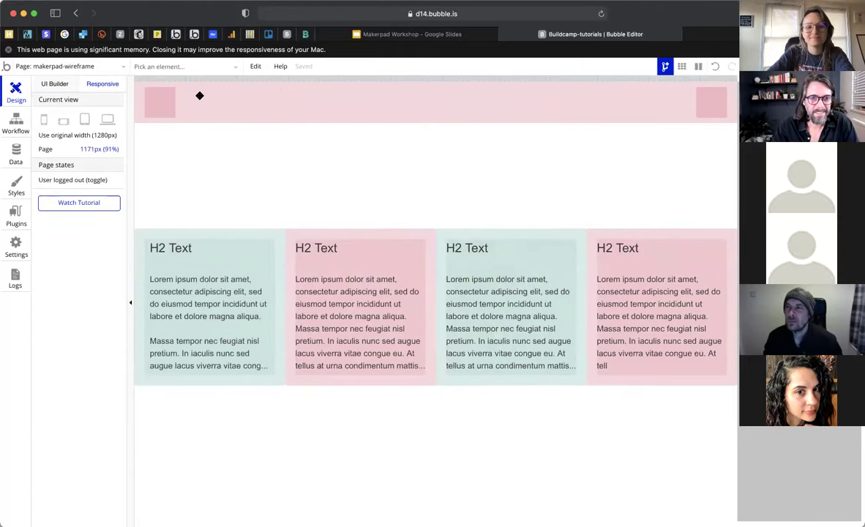
{"action": "left_click", "coordinate": [199, 96]}
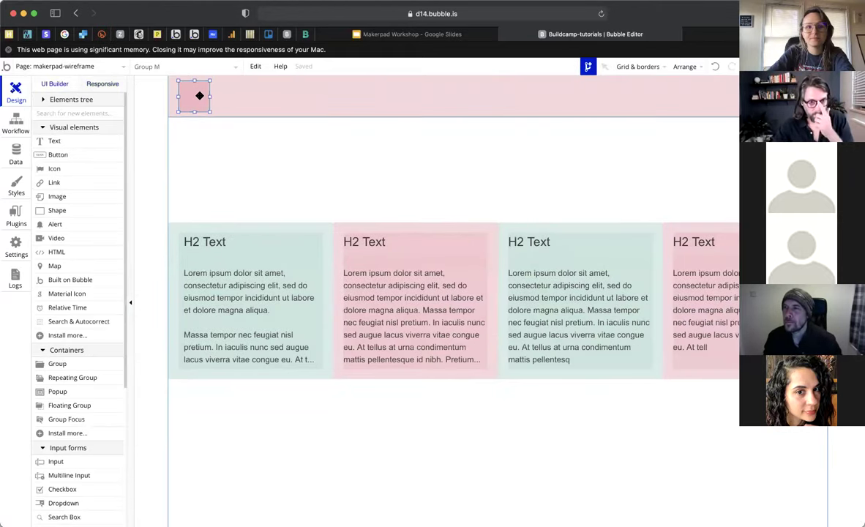
{"action": "key", "text": "super+v"}
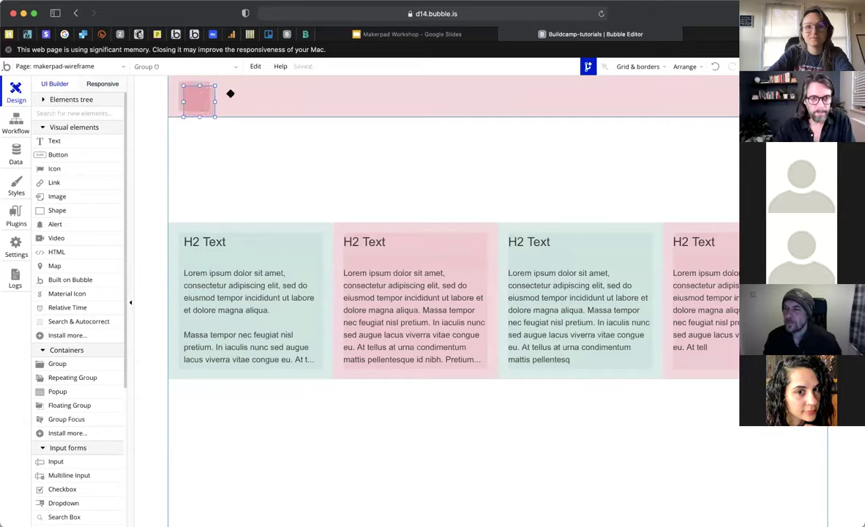
{"action": "left_click_drag", "start_coordinate": [230, 94], "coordinate": [232, 93]}
{"action": "right_click", "coordinate": [232, 96]}
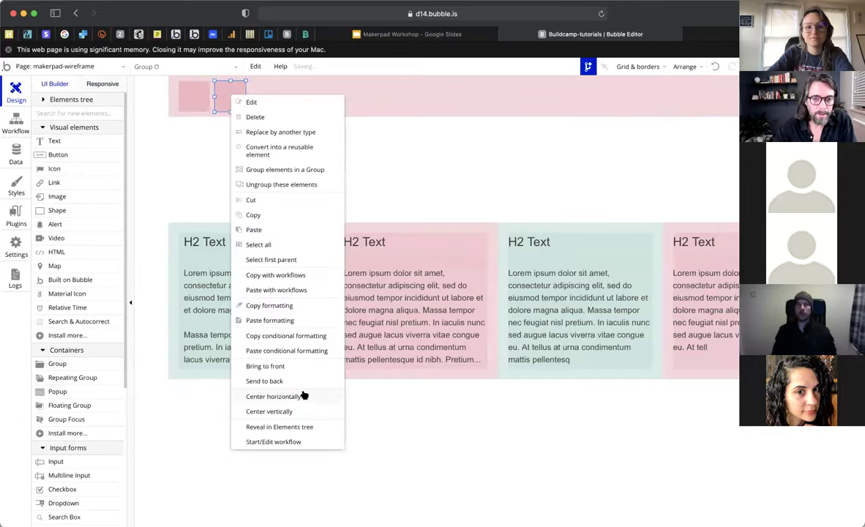
{"action": "left_click", "coordinate": [304, 395]}
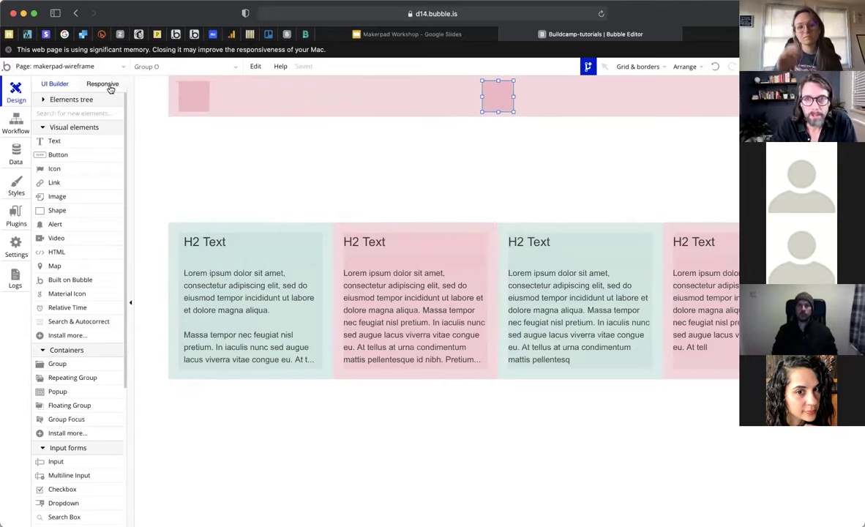
- Preview how the three header squares respond as the page is narrowed and widened
{"action": "left_click", "coordinate": [103, 84]}
{"action": "left_click_drag", "start_coordinate": [598, 79], "coordinate": [198, 108]}
{"action": "left_click_drag", "start_coordinate": [630, 85], "coordinate": [722, 79]}
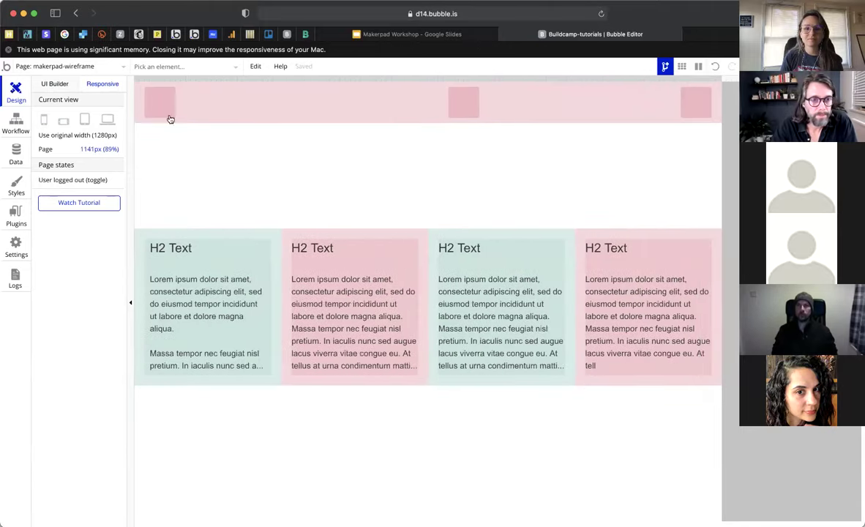
{"action": "left_click", "coordinate": [55, 84]}
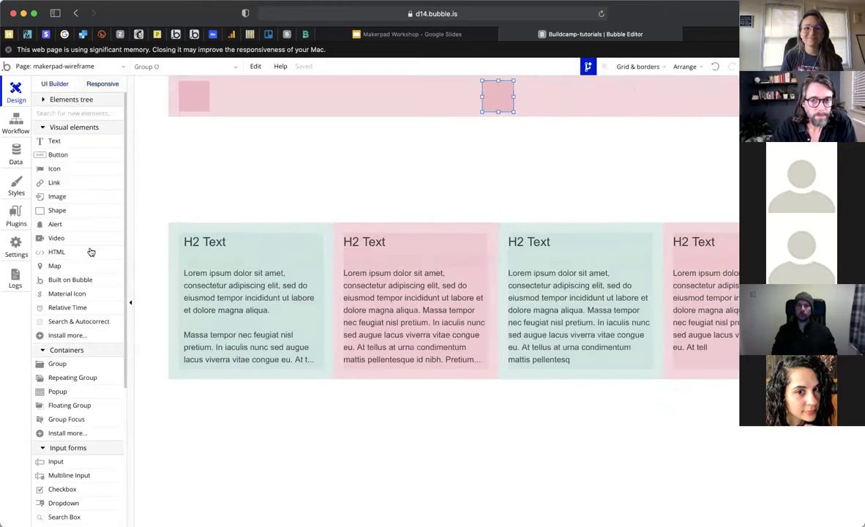
- Draw a thin spacer group, about 528 by 12, filling the gap between the header's left and middle squares
{"action": "left_click", "coordinate": [77, 364]}
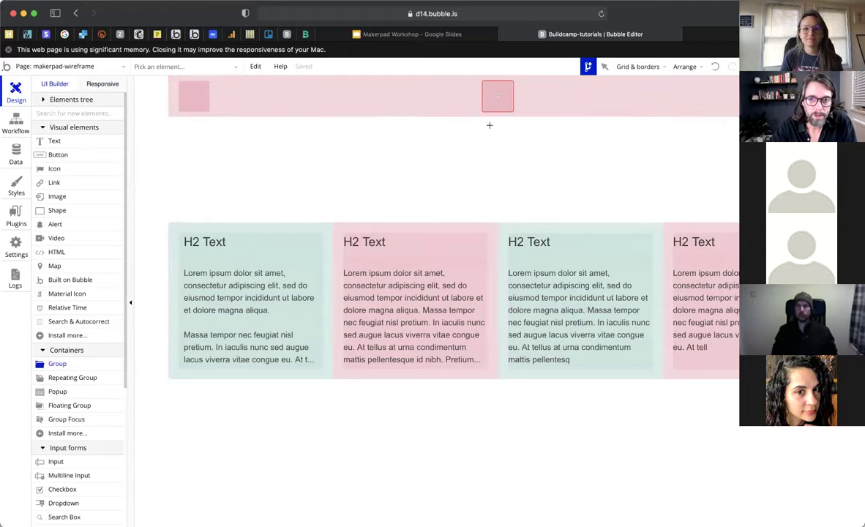
{"action": "left_click_drag", "start_coordinate": [225, 92], "coordinate": [291, 94]}
{"action": "left_click_drag", "start_coordinate": [402, 91], "coordinate": [482, 91]}
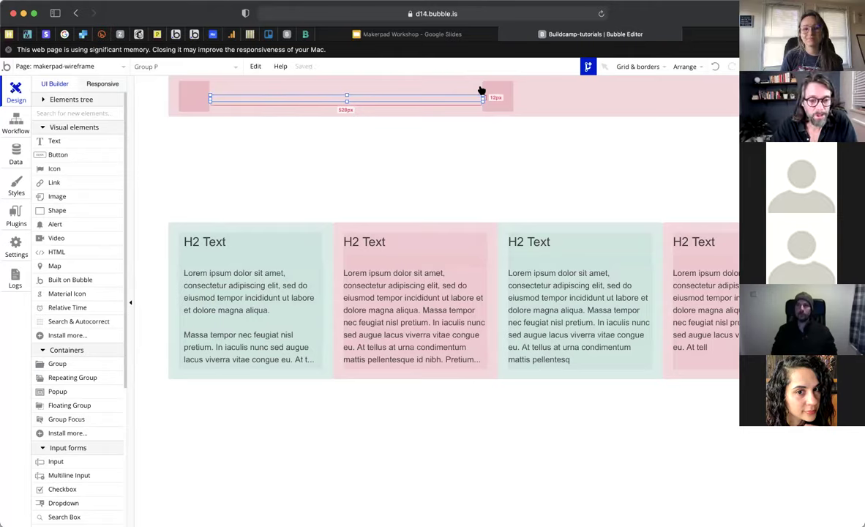
- Make the spacer group non-fixed width with a minimum width of 1% of its current width
{"action": "right_click", "coordinate": [503, 372]}
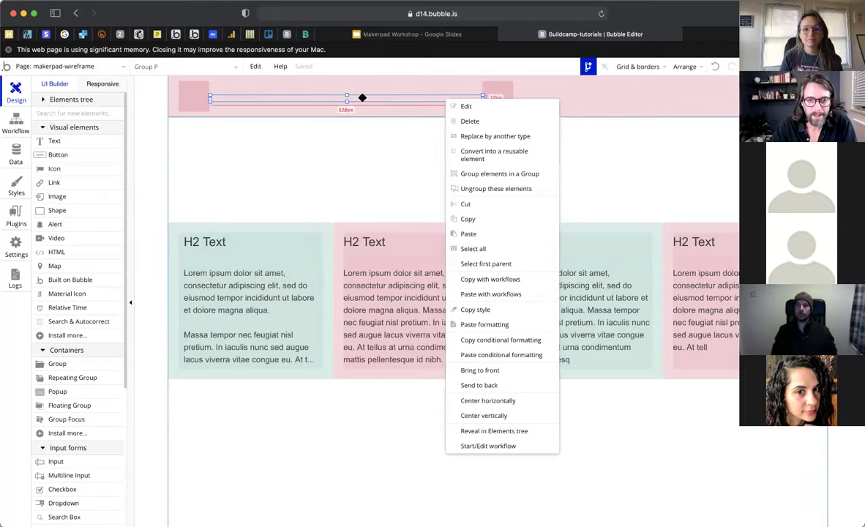
{"action": "left_click", "coordinate": [363, 97]}
{"action": "double_click", "coordinate": [364, 96]}
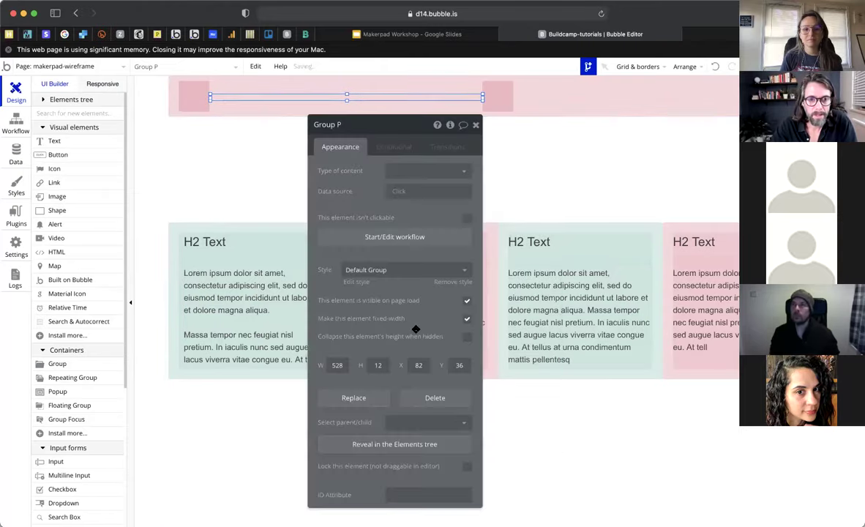
{"action": "left_click", "coordinate": [467, 320]}
{"action": "left_click", "coordinate": [467, 321]}
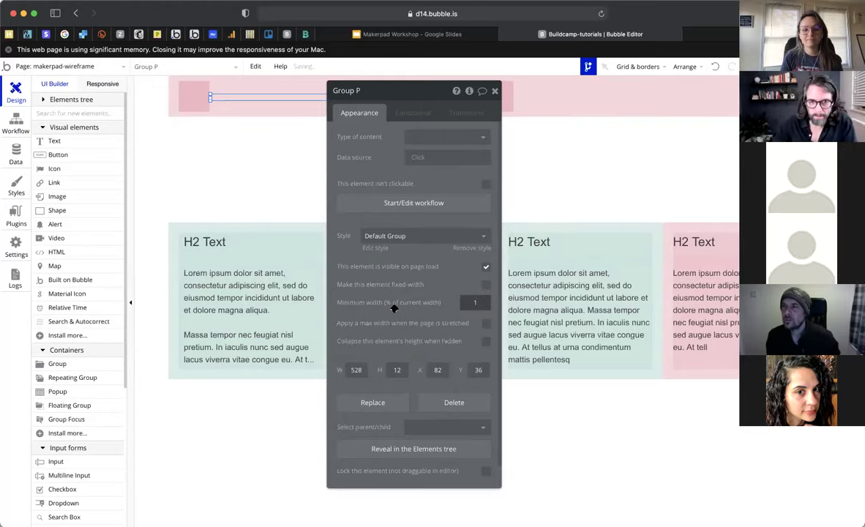
- Duplicate the spacer group into the gap between the middle and right squares, at X 670 and Y 30
{"action": "left_click_drag", "start_coordinate": [322, 311], "coordinate": [253, 349]}
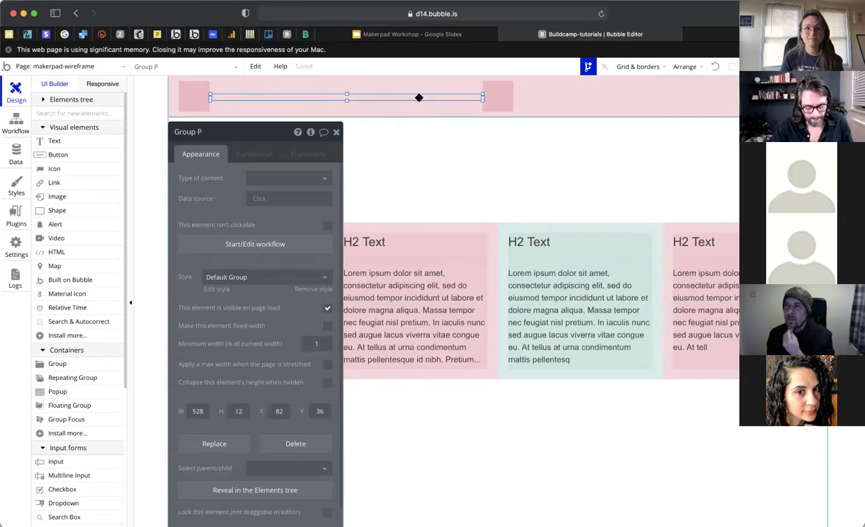
{"action": "left_click_drag", "start_coordinate": [417, 102], "coordinate": [694, 96]}
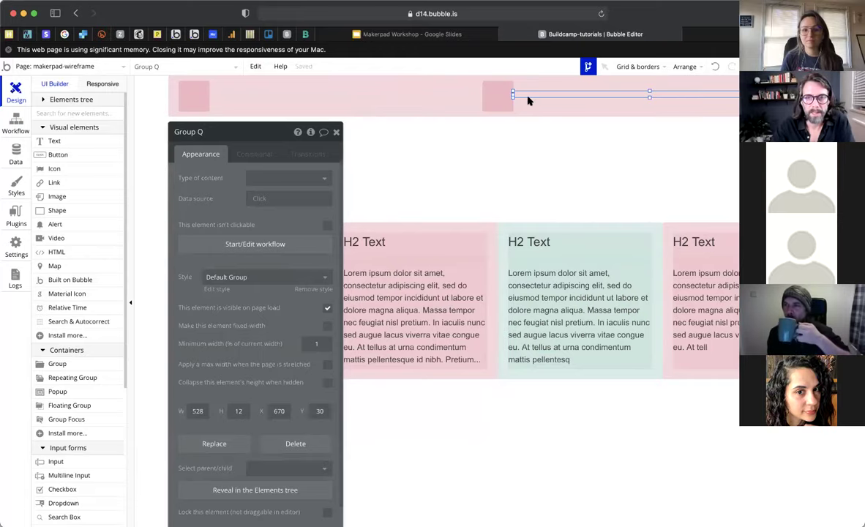
{"action": "left_click", "coordinate": [337, 132]}
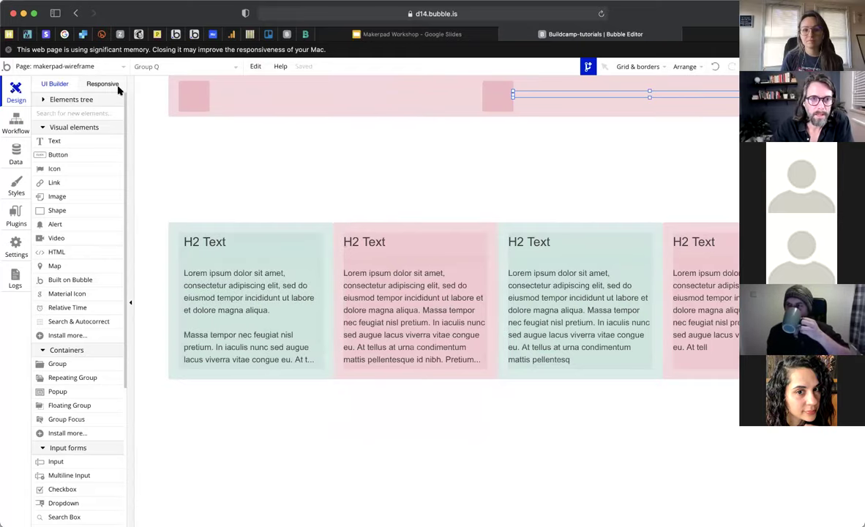
- Preview the spaced header squares at a narrow page width and at the phone preset
{"action": "left_click", "coordinate": [116, 85]}
{"action": "left_click_drag", "start_coordinate": [649, 78], "coordinate": [307, 108]}
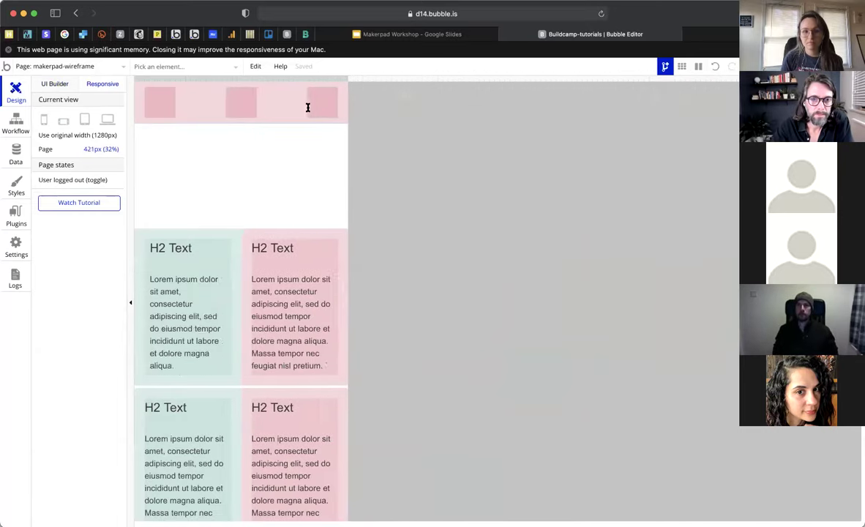
{"action": "left_click", "coordinate": [43, 119]}
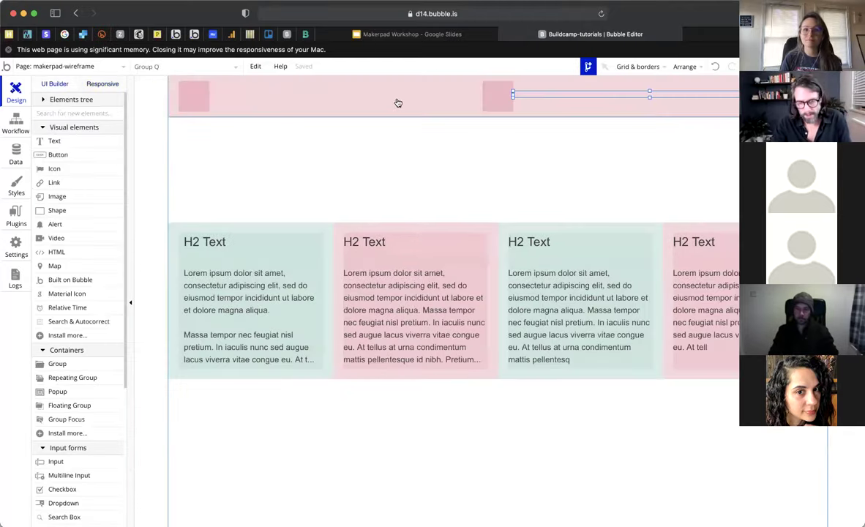
- Delete the spacer group between the left and middle squares and wrap the middle square in its own group
{"action": "left_click", "coordinate": [396, 97]}
{"action": "key", "text": "Delete"}
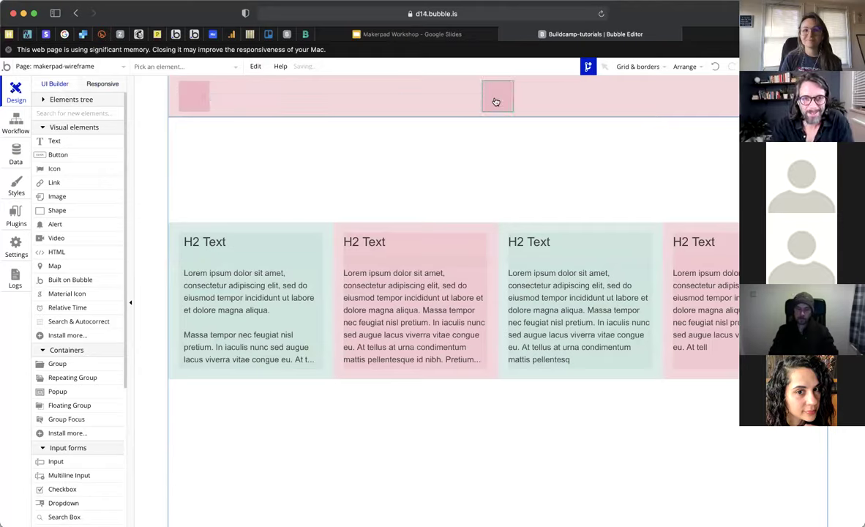
{"action": "right_click", "coordinate": [495, 97]}
{"action": "left_click", "coordinate": [515, 99]}
- Widen the wrapper group on both sides to about 275 px and centre the middle square horizontally inside it
{"action": "left_click_drag", "start_coordinate": [516, 97], "coordinate": [565, 98]}
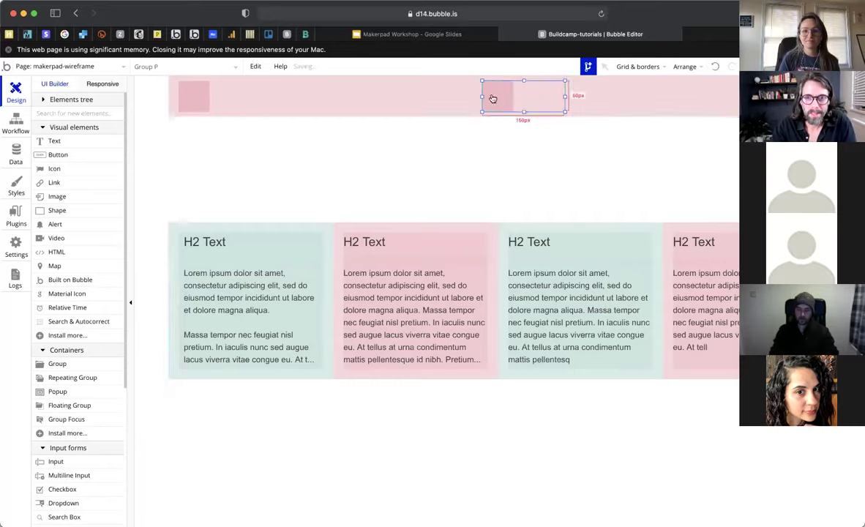
{"action": "left_click_drag", "start_coordinate": [422, 96], "coordinate": [423, 95]}
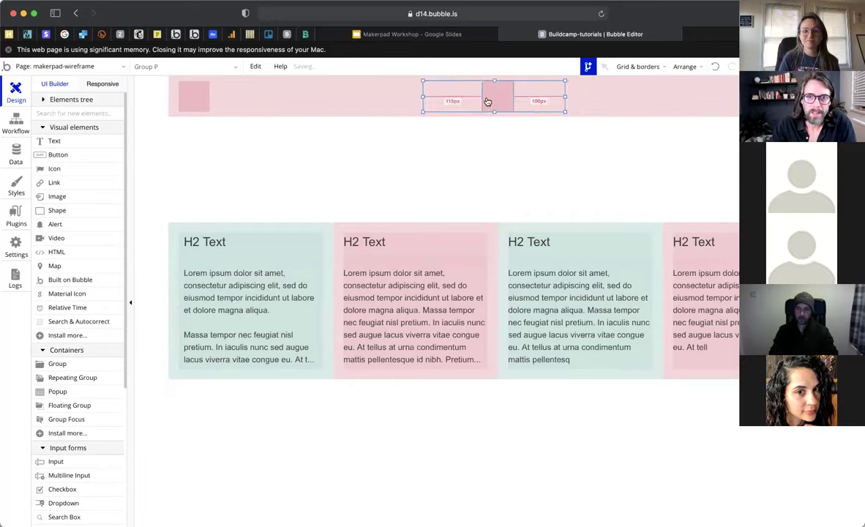
{"action": "right_click", "coordinate": [487, 102]}
{"action": "left_click", "coordinate": [524, 396]}
{"action": "left_click", "coordinate": [555, 99]}
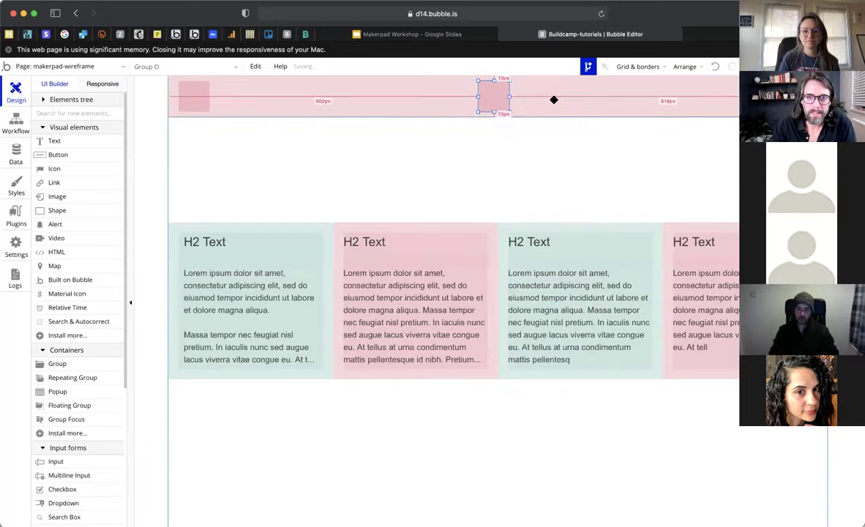
- Extend the middle square's wrapper group leftward and try to wrap the left square in its own wider group
{"action": "left_click_drag", "start_coordinate": [424, 96], "coordinate": [376, 96]}
{"action": "right_click", "coordinate": [212, 101]}
{"action": "left_click", "coordinate": [208, 101]}
{"action": "right_click", "coordinate": [208, 101]}
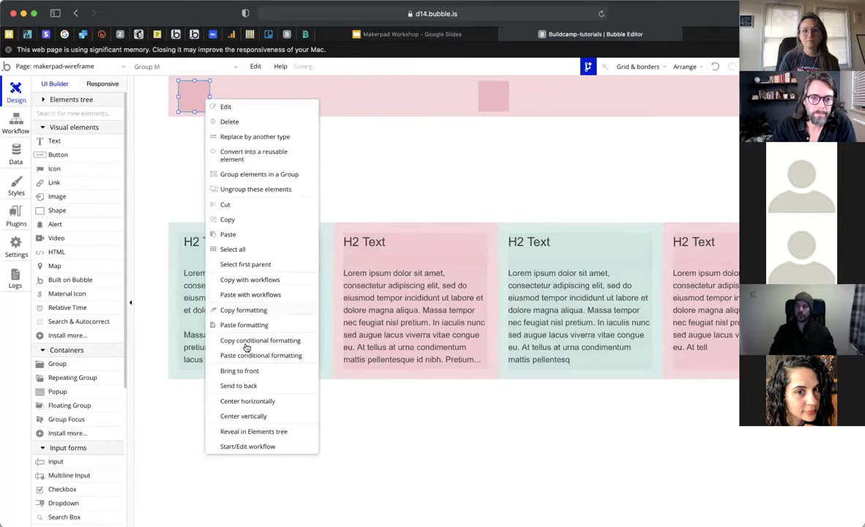
{"action": "left_click", "coordinate": [255, 175]}
{"action": "mouse_move", "coordinate": [332, 100]}
{"action": "left_mouse_down"}
{"action": "mouse_move", "coordinate": [386, 97]}
{"action": "mouse_move", "coordinate": [329, 100]}
{"action": "left_mouse_up"}
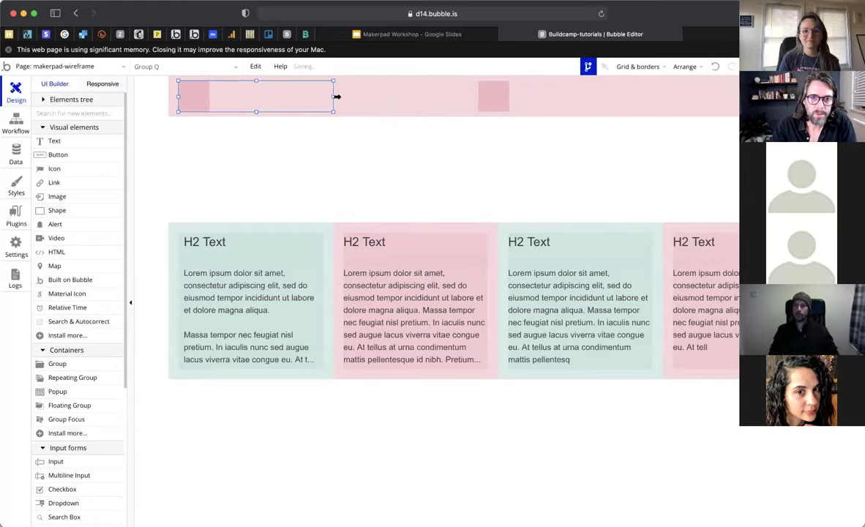
{"action": "left_click", "coordinate": [197, 100]}
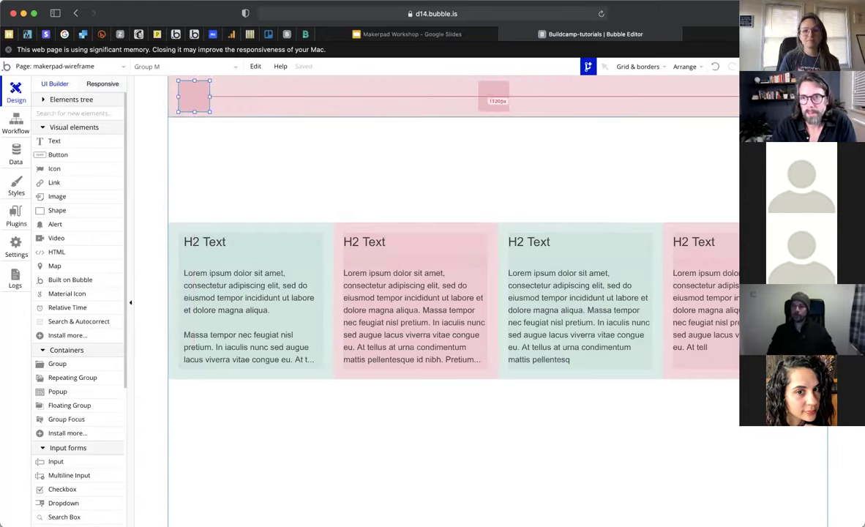
- Make the middle square's wrapper group flexible in width, with a minimum of 20% of its current width
{"action": "left_click", "coordinate": [539, 95]}
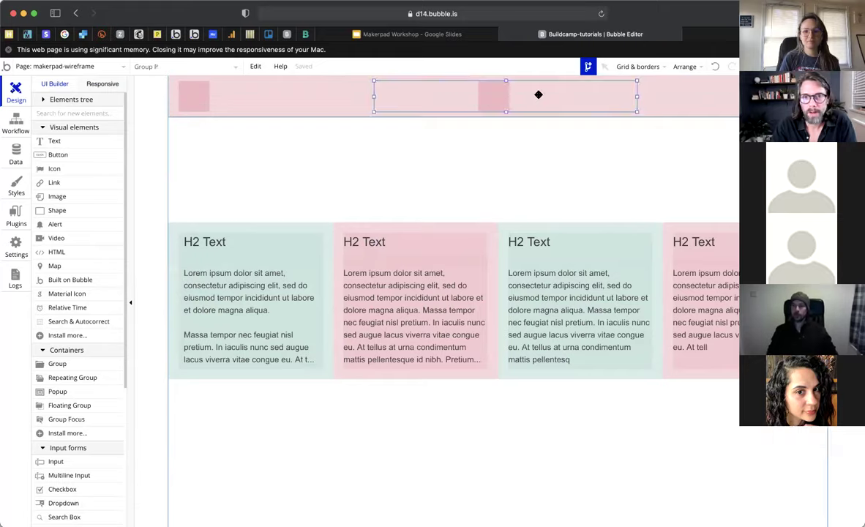
{"action": "double_click", "coordinate": [450, 100]}
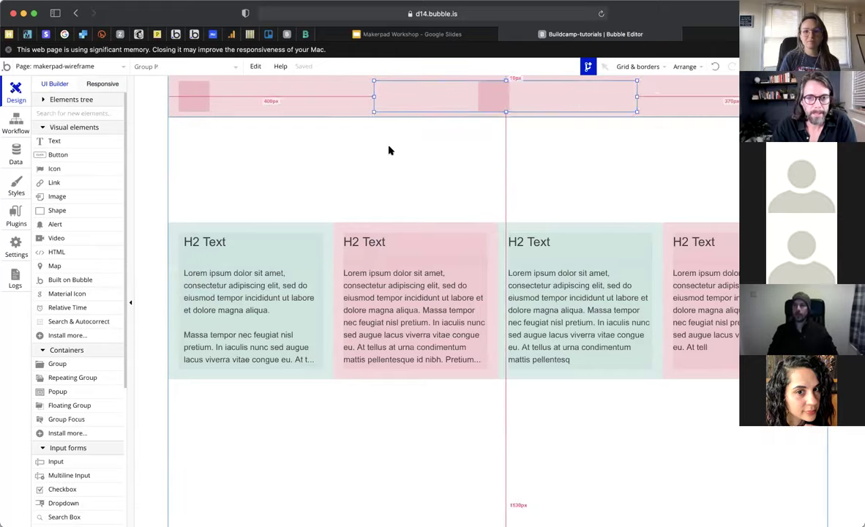
{"action": "left_click", "coordinate": [308, 327]}
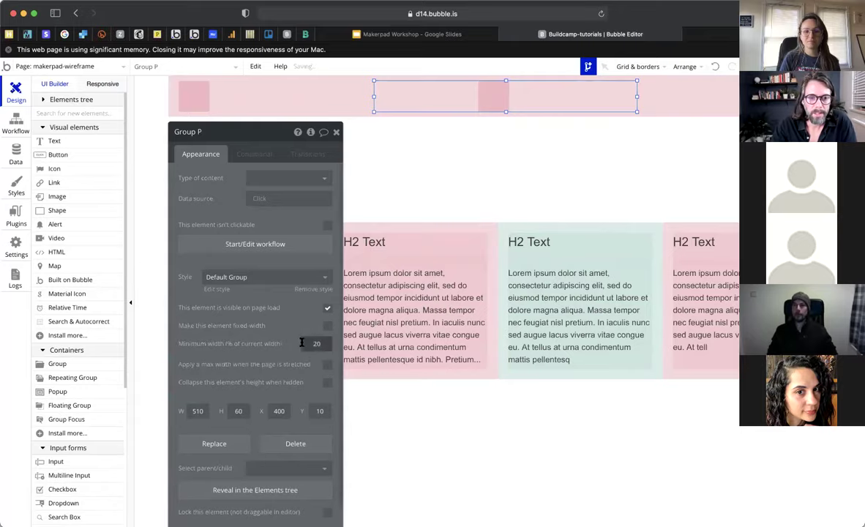
{"action": "left_click", "coordinate": [336, 133]}
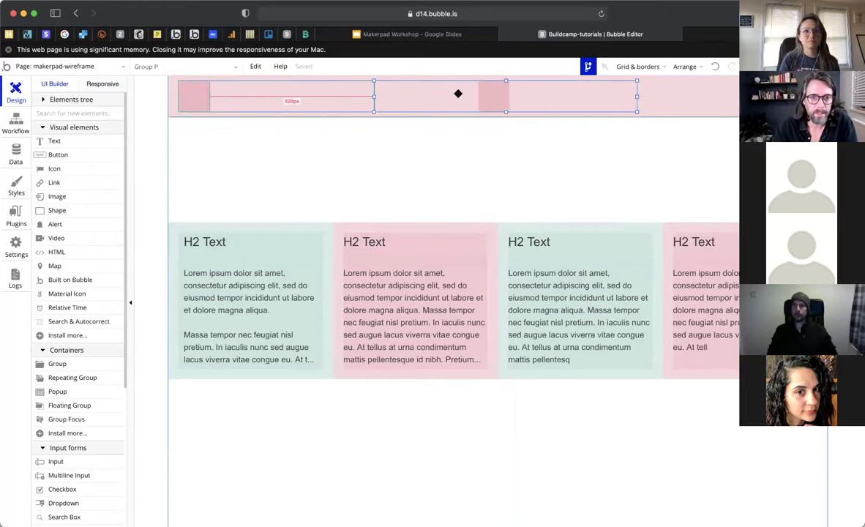
- Undo the latest changes to the middle square's wrapper group
{"action": "left_click", "coordinate": [716, 69]}
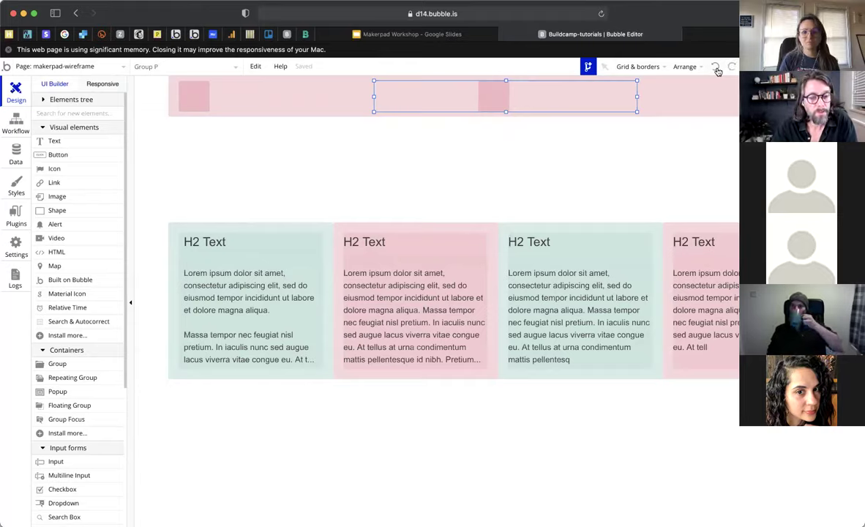
{"action": "left_click", "coordinate": [717, 68]}
{"action": "left_click", "coordinate": [716, 68]}
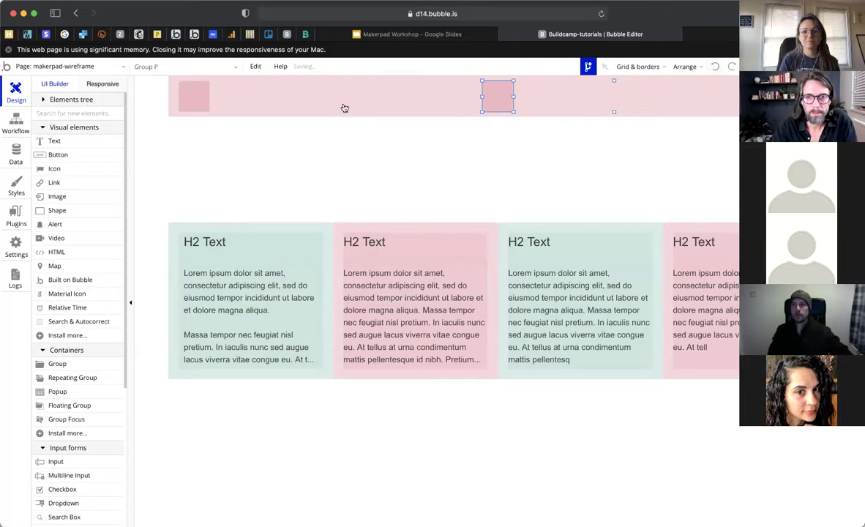
- Widen the middle square to about 350 px and centre it horizontally in the header
{"action": "left_click", "coordinate": [591, 164]}
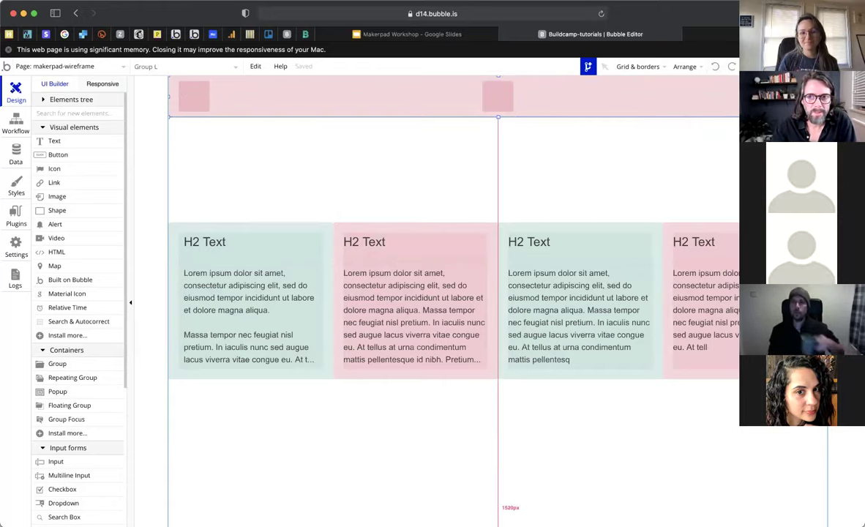
{"action": "left_click", "coordinate": [498, 94]}
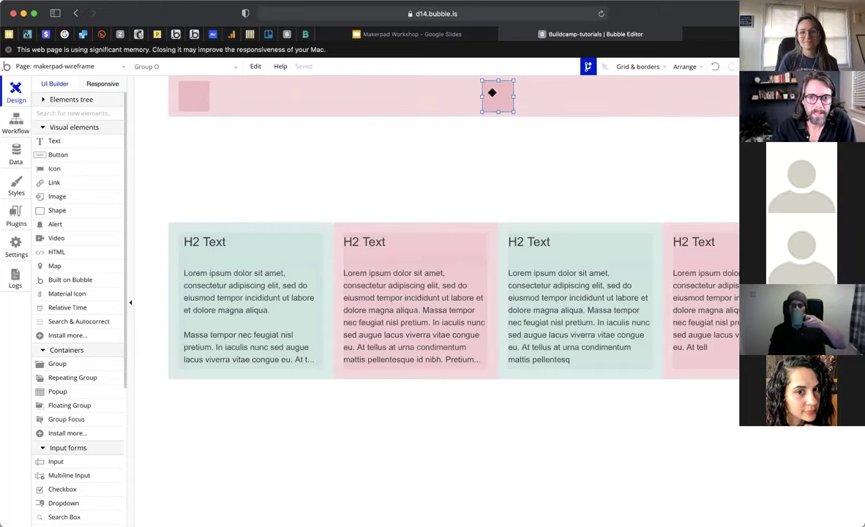
{"action": "double_click", "coordinate": [508, 94]}
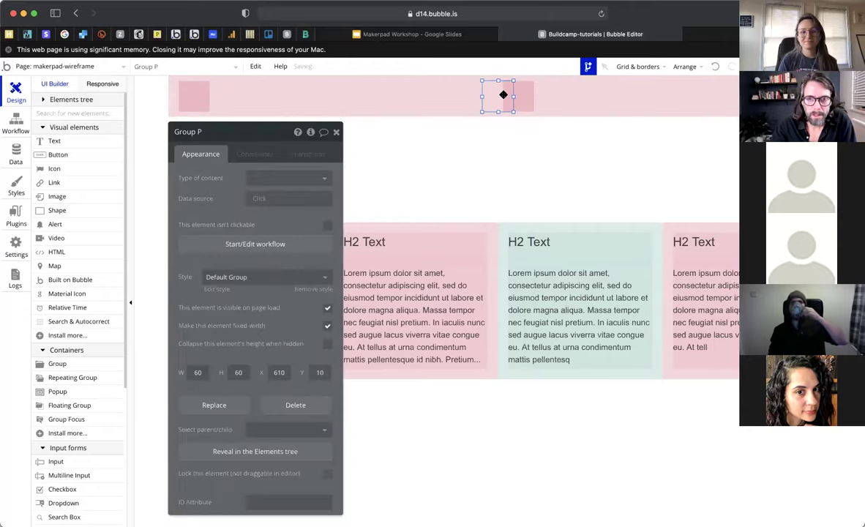
{"action": "key", "text": "Escape"}
{"action": "left_click_drag", "start_coordinate": [452, 95], "coordinate": [354, 92]}
{"action": "right_click", "coordinate": [372, 100]}
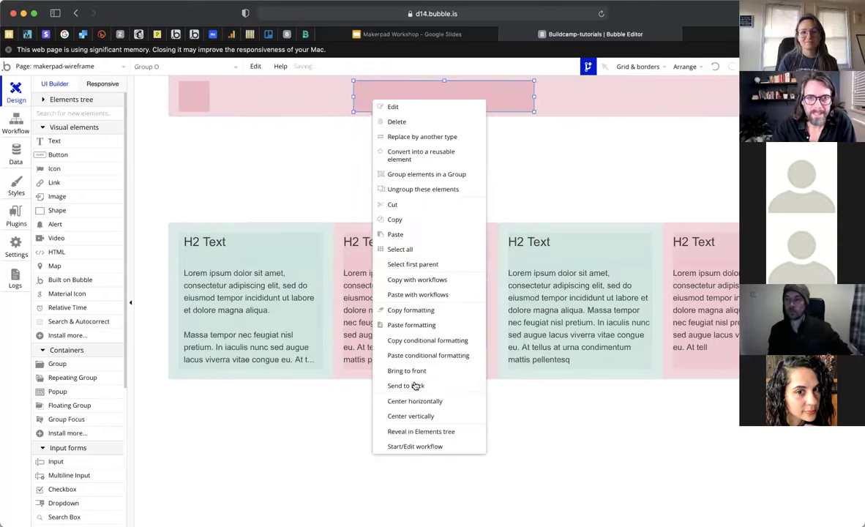
{"action": "left_click", "coordinate": [415, 401]}
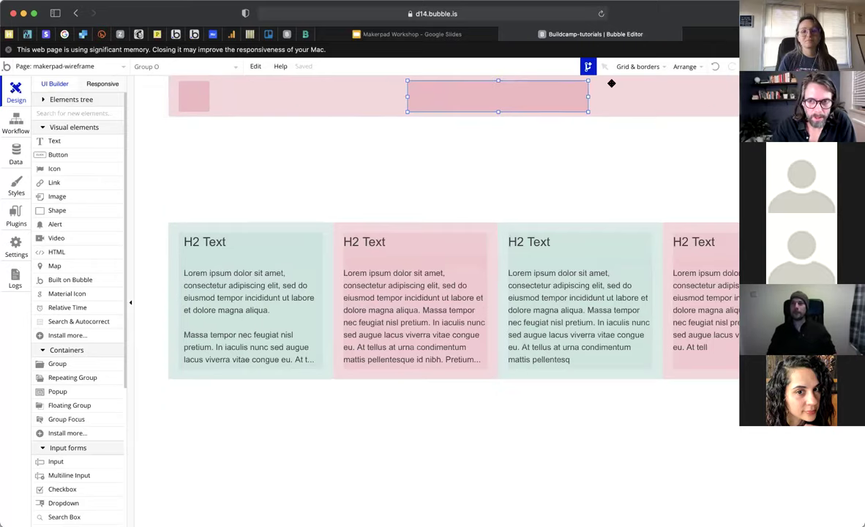
- Move the four-box content group further down the page to make room beneath the header
{"action": "scroll", "coordinate": [497, 313], "scroll_direction": "down", "scroll_amount": 3}
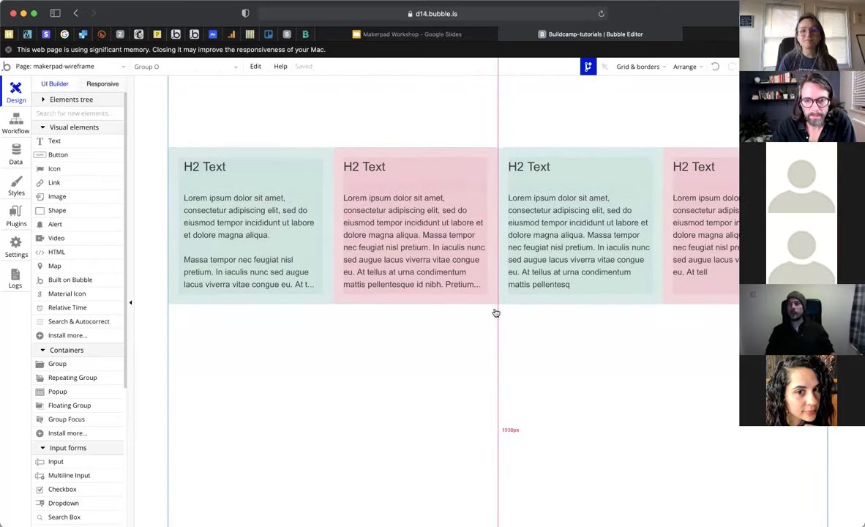
{"action": "left_click_drag", "start_coordinate": [501, 416], "coordinate": [499, 435]}
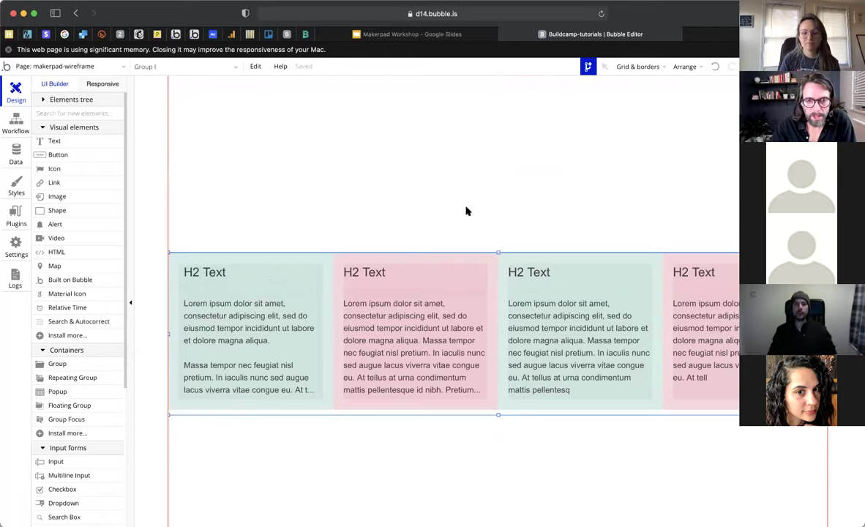
{"action": "scroll", "coordinate": [393, 173], "scroll_direction": "up", "scroll_amount": 3}
- Draw a full-width 1280 px group about 245 px tall directly beneath the header
{"action": "scroll", "coordinate": [69, 306], "scroll_direction": "down", "scroll_amount": 2}
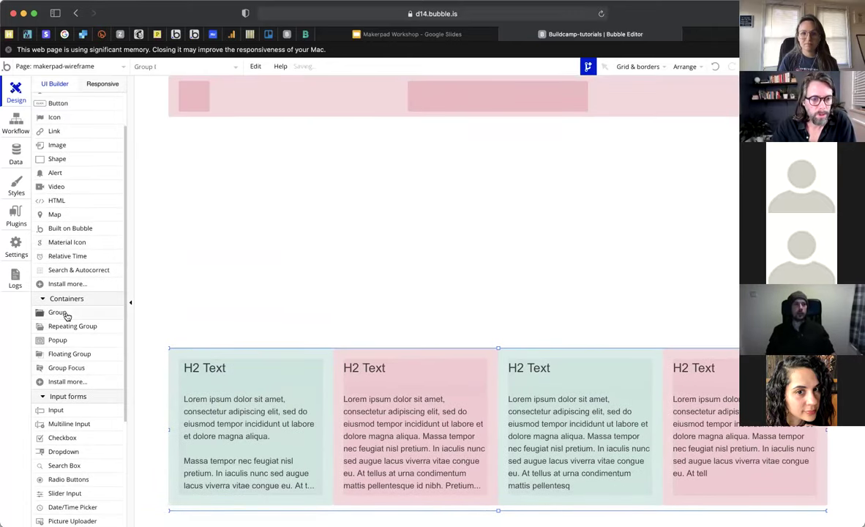
{"action": "left_click_drag", "start_coordinate": [212, 162], "coordinate": [433, 290]}
{"action": "left_click_drag", "start_coordinate": [344, 216], "coordinate": [312, 185]}
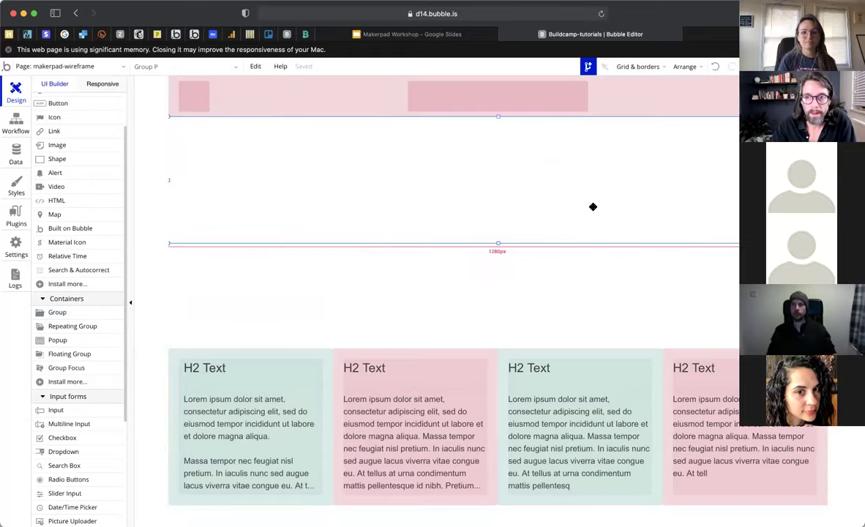
- Shift the four-box content group lower and stretch the new section group to about 510 px tall
{"action": "scroll", "coordinate": [508, 268], "scroll_direction": "down", "scroll_amount": 5}
{"action": "left_click", "coordinate": [498, 278]}
{"action": "scroll", "coordinate": [497, 366], "scroll_direction": "up", "scroll_amount": 3}
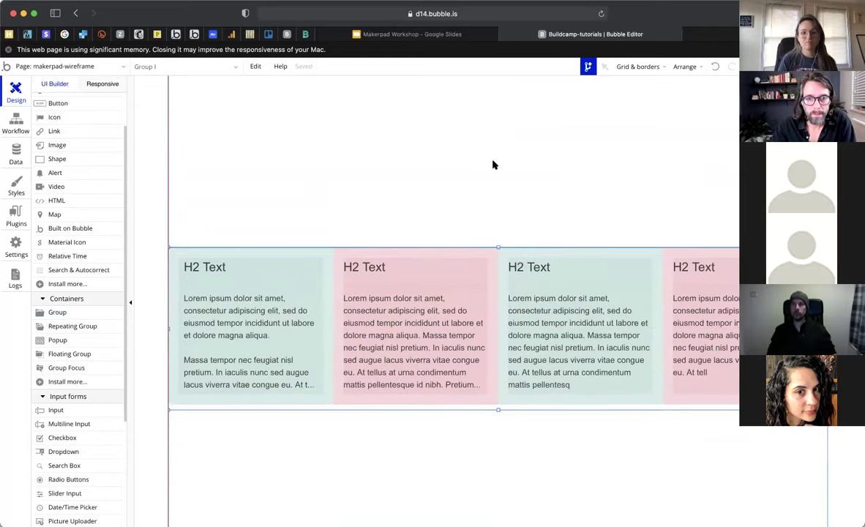
{"action": "scroll", "coordinate": [494, 160], "scroll_direction": "up", "scroll_amount": 5}
{"action": "left_click", "coordinate": [494, 226]}
{"action": "left_click_drag", "start_coordinate": [499, 244], "coordinate": [499, 379]}
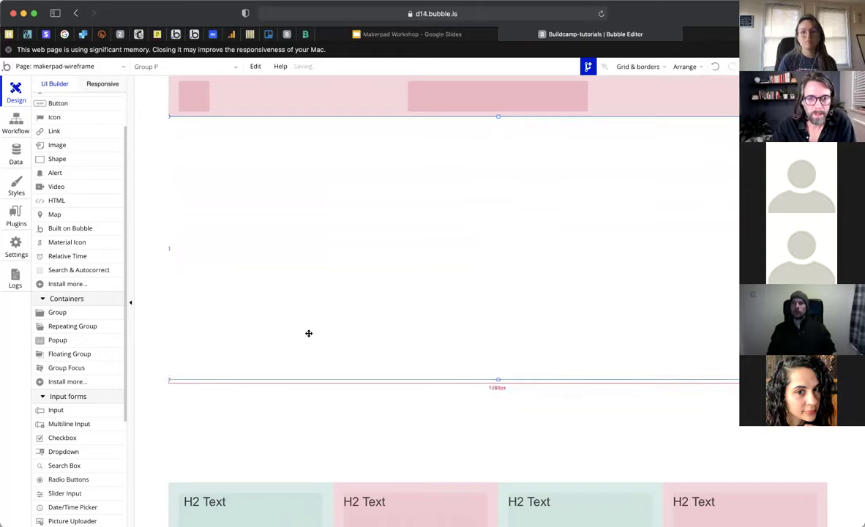
- Give the new section group a flat background colour of #D0E8E4
{"action": "double_click", "coordinate": [309, 331]}
{"action": "left_click", "coordinate": [319, 290]}
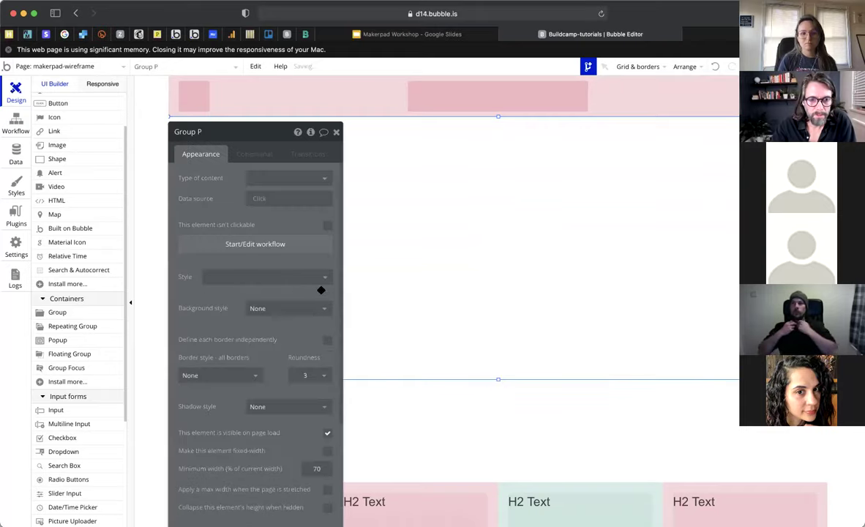
{"action": "left_click", "coordinate": [303, 308]}
{"action": "left_click", "coordinate": [285, 324]}
{"action": "left_click", "coordinate": [262, 328]}
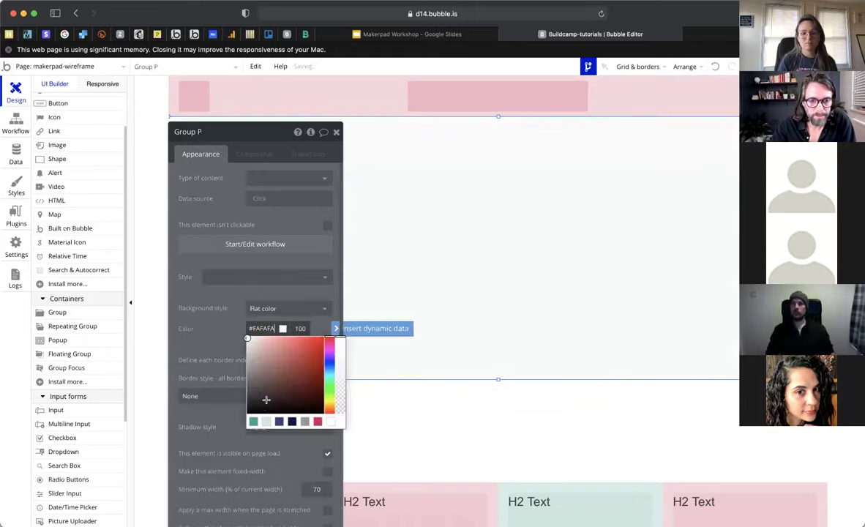
{"action": "left_click", "coordinate": [267, 424]}
{"action": "left_click_drag", "start_coordinate": [198, 321], "coordinate": [454, 321]}
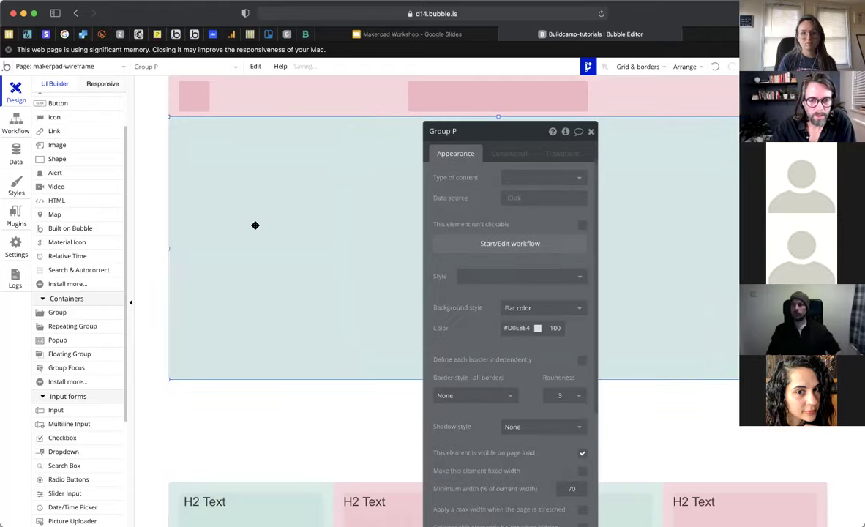
{"action": "left_click", "coordinate": [591, 133]}
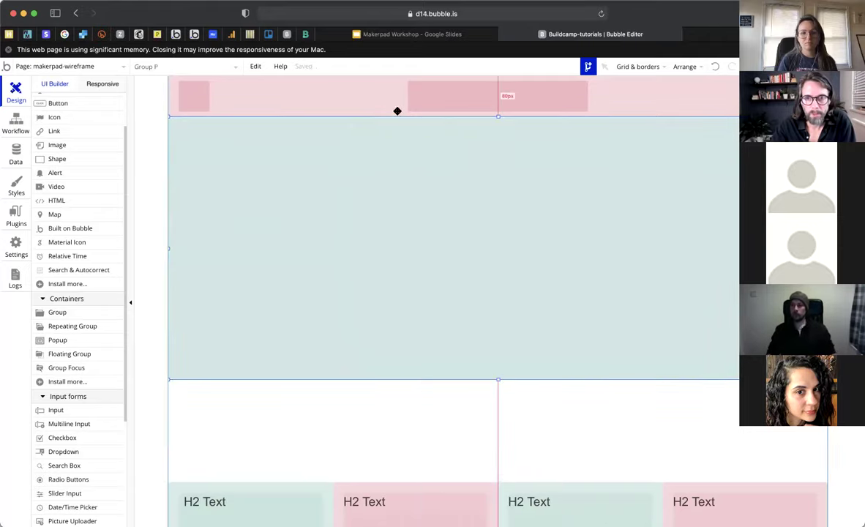
- Draw a group of about 452 by 396 px inside the light green section, positioned at X 20 and Y 50
{"action": "mouse_move", "coordinate": [210, 132]}
{"action": "left_mouse_down"}
{"action": "mouse_move", "coordinate": [328, 299]}
{"action": "mouse_move", "coordinate": [443, 336]}
{"action": "left_mouse_up"}
{"action": "left_click_drag", "start_coordinate": [388, 304], "coordinate": [357, 308]}
{"action": "key", "text": "shift+Down"}
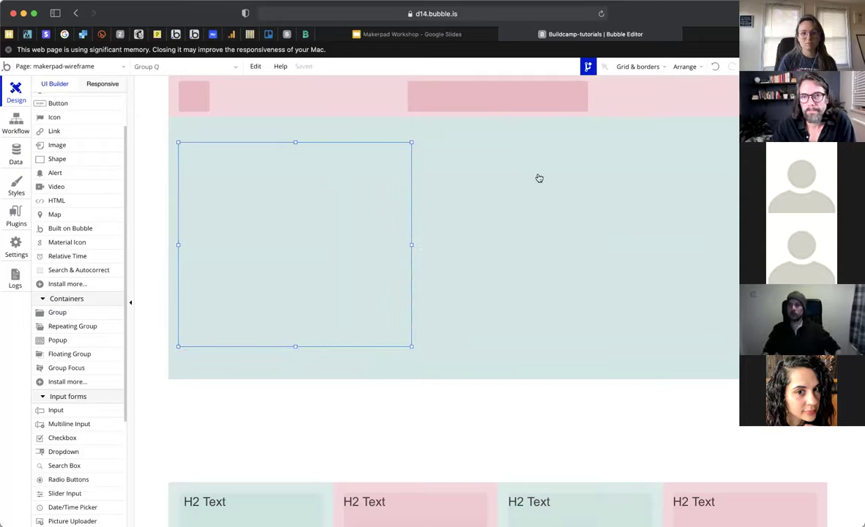
- Set the inner group's width to 640 px and its X position to 0
{"action": "double_click", "coordinate": [404, 238]}
{"action": "left_click_drag", "start_coordinate": [498, 354], "coordinate": [524, 319]}
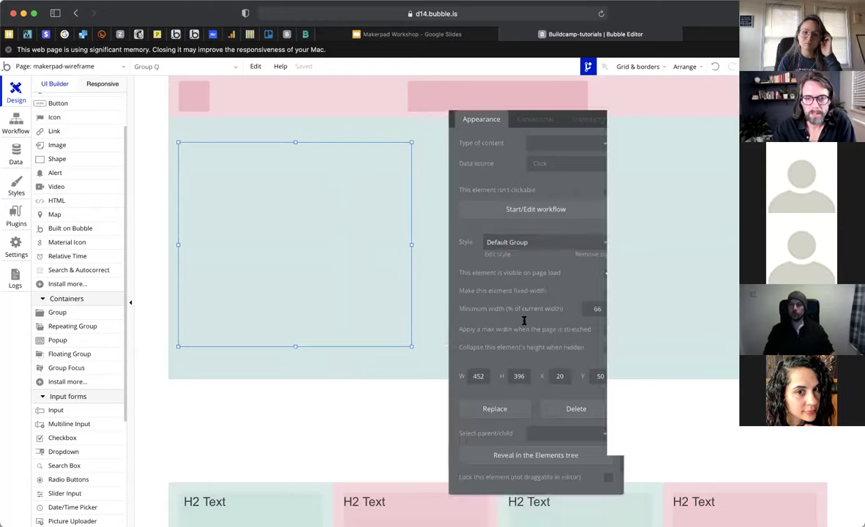
{"action": "type", "text": "40"}
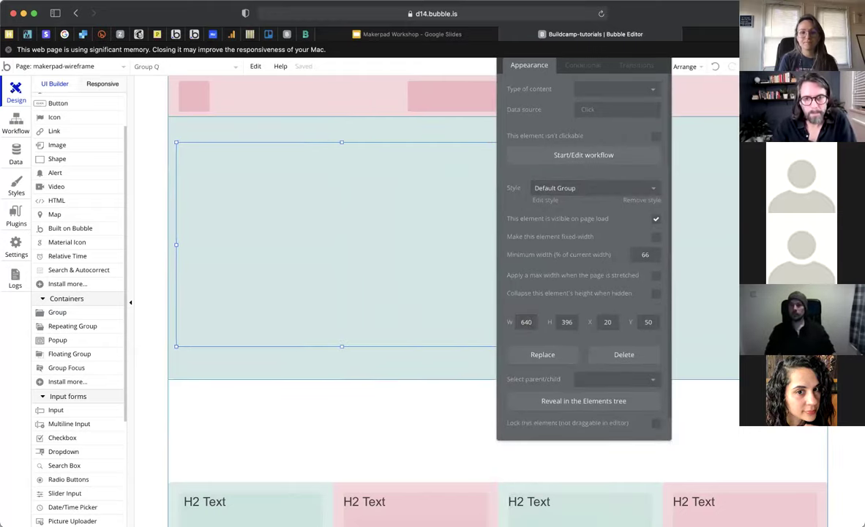
- Remove the inner group's style and give it a flat #14A38B background at 30% opacity
{"action": "left_click", "coordinate": [641, 201]}
{"action": "left_click", "coordinate": [644, 220]}
{"action": "left_click", "coordinate": [594, 246]}
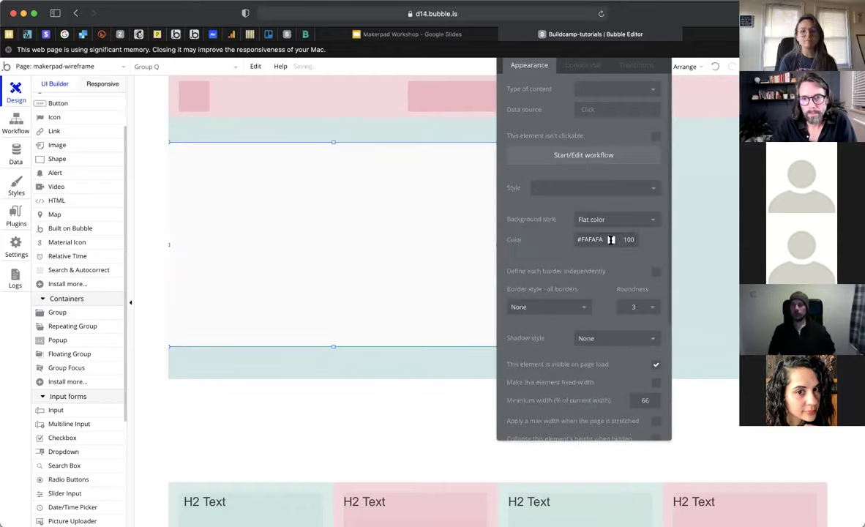
{"action": "left_click", "coordinate": [594, 239]}
{"action": "left_click", "coordinate": [595, 332]}
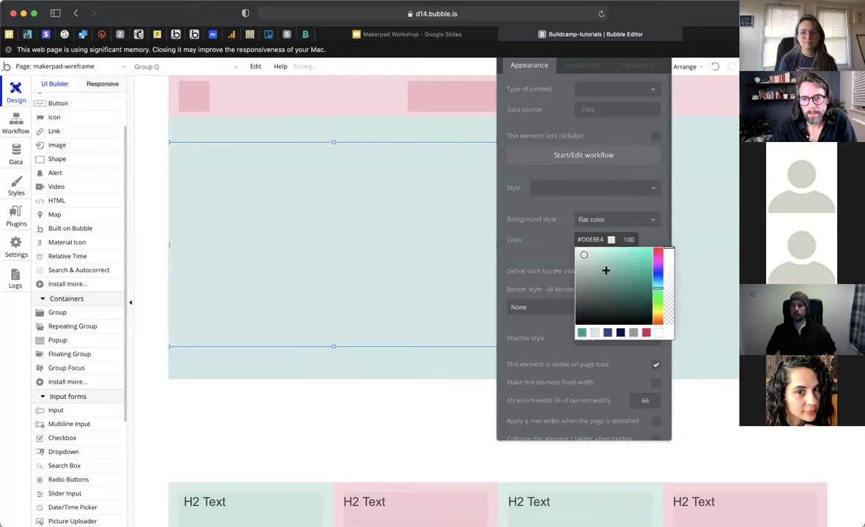
{"action": "left_click_drag", "start_coordinate": [584, 257], "coordinate": [584, 258]}
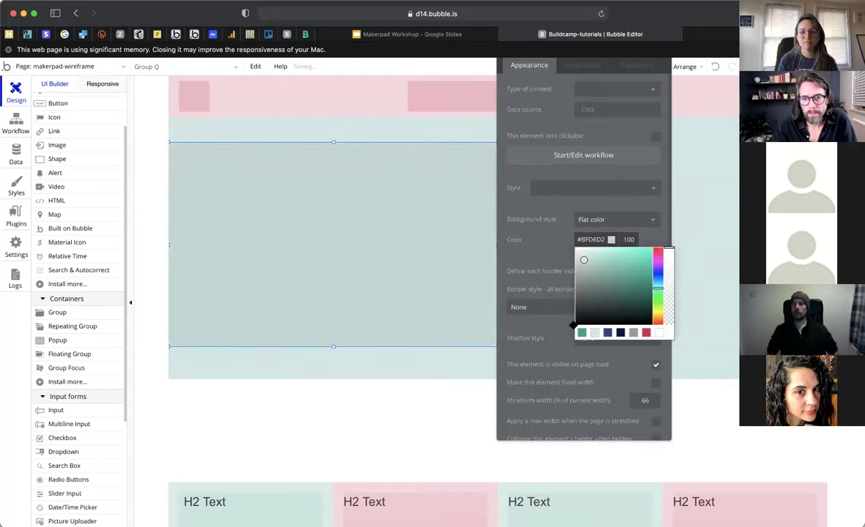
{"action": "left_click", "coordinate": [582, 332]}
{"action": "left_click", "coordinate": [629, 240]}
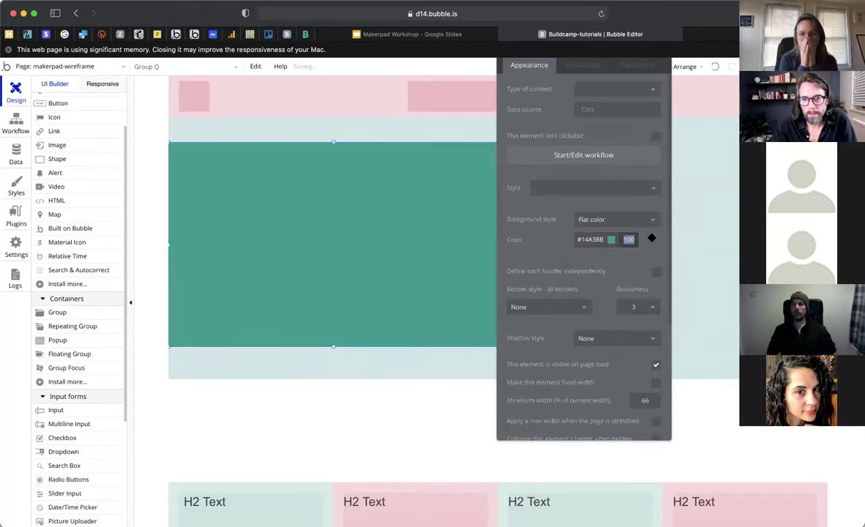
{"action": "type", "text": "30"}
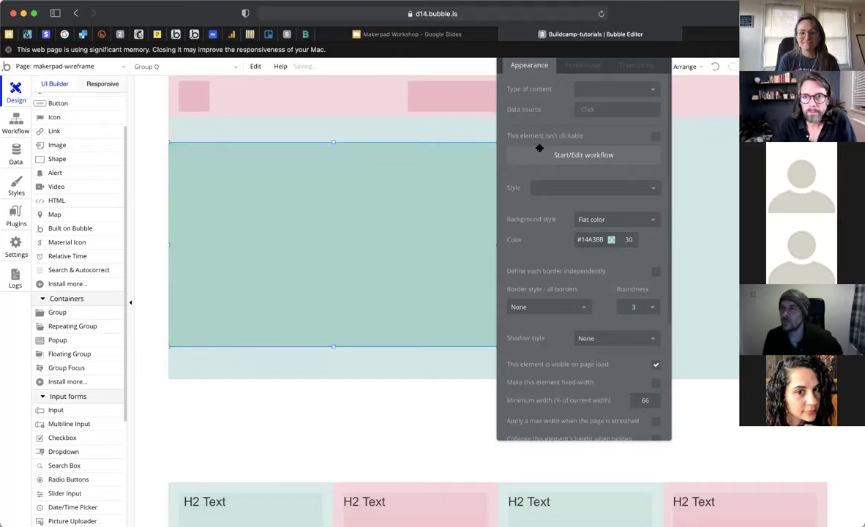
- Set the inner group's minimum width to 20% of its current width
{"action": "left_click", "coordinate": [547, 267]}
{"action": "left_click_drag", "start_coordinate": [547, 258], "coordinate": [549, 180]}
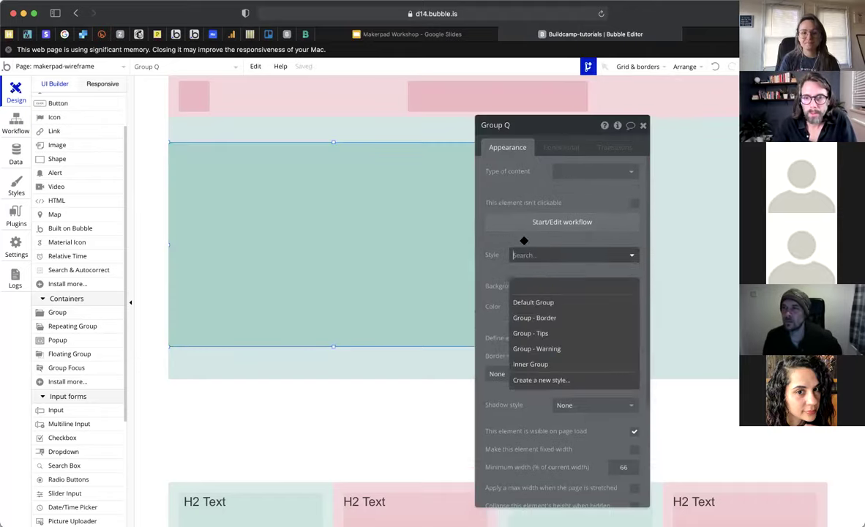
{"action": "scroll", "coordinate": [549, 266], "scroll_direction": "down", "scroll_amount": 2}
{"action": "scroll", "coordinate": [633, 302], "scroll_direction": "down", "scroll_amount": 1}
{"action": "left_click_drag", "start_coordinate": [616, 292], "coordinate": [656, 290]}
{"action": "type", "text": "20"}
{"action": "left_click_drag", "start_coordinate": [549, 156], "coordinate": [526, 235]}
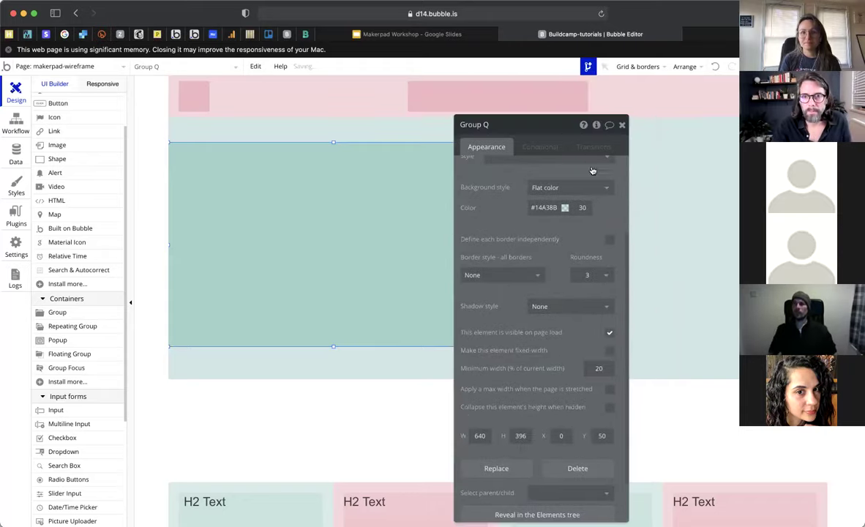
- Duplicate the left column group and place the copy flush beside it, filling the other half of the section
{"action": "left_click", "coordinate": [624, 126]}
{"action": "key", "text": "super+c"}
{"action": "key", "text": "super+v"}
{"action": "left_click_drag", "start_coordinate": [421, 235], "coordinate": [741, 229]}
{"action": "left_click_drag", "start_coordinate": [570, 230], "coordinate": [750, 236]}
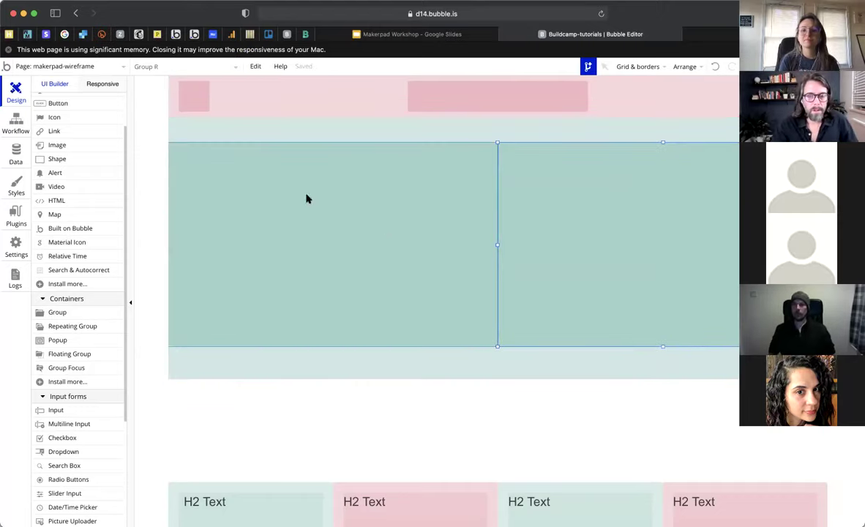
- Shrink the parent section group's top and bottom edges so it fits closely around the two column groups
{"action": "left_click", "coordinate": [331, 129]}
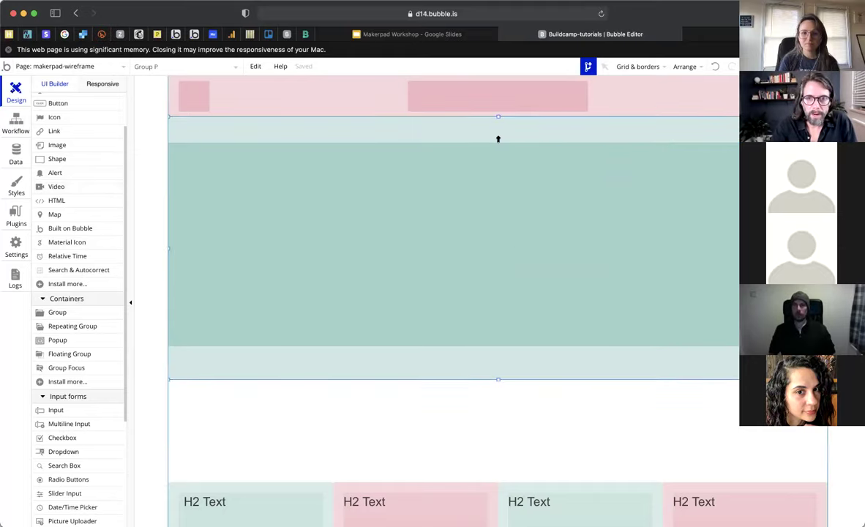
{"action": "left_click_drag", "start_coordinate": [498, 138], "coordinate": [498, 137]}
{"action": "left_click_drag", "start_coordinate": [496, 380], "coordinate": [500, 355]}
- Draw a new group about 590 by 340 px inside the left column group, inset from its edges
{"action": "left_click", "coordinate": [496, 307]}
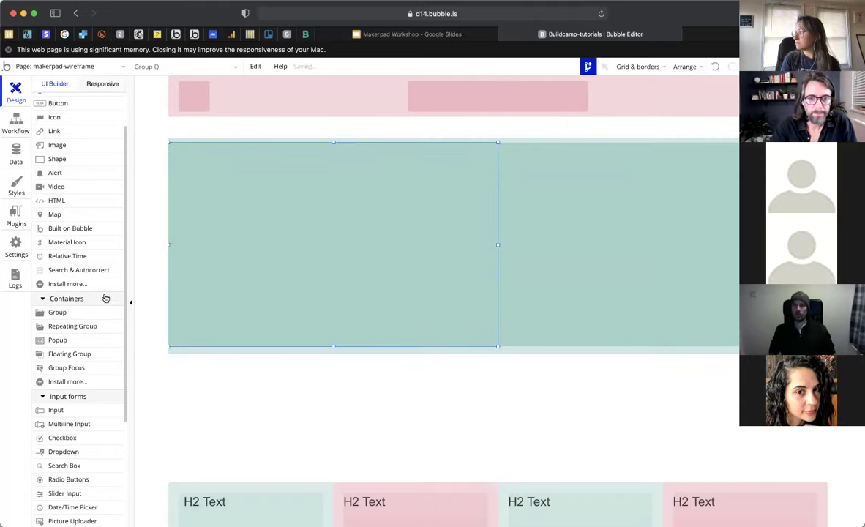
{"action": "left_click", "coordinate": [91, 313]}
{"action": "left_click_drag", "start_coordinate": [458, 316], "coordinate": [484, 333]}
- Set the new inner group's Y position to 20 and its width to 600
{"action": "left_click", "coordinate": [323, 285]}
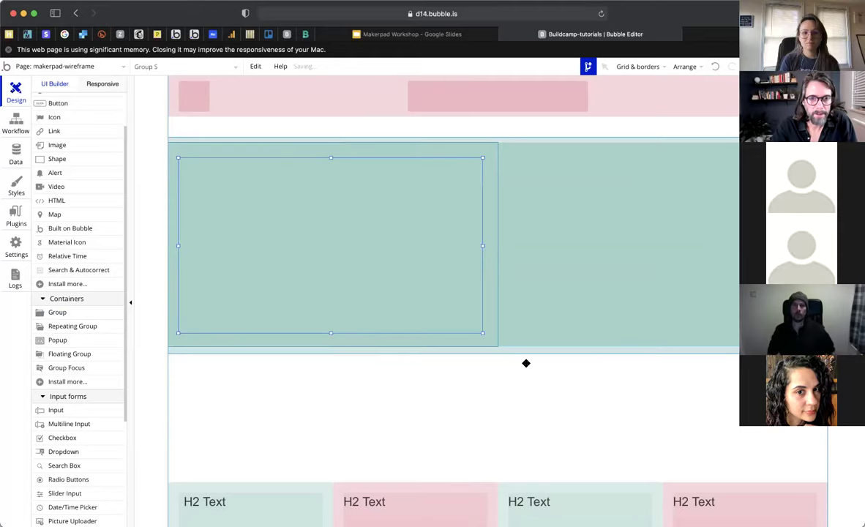
{"action": "left_click_drag", "start_coordinate": [549, 313], "coordinate": [577, 253]}
{"action": "left_click", "coordinate": [636, 319]}
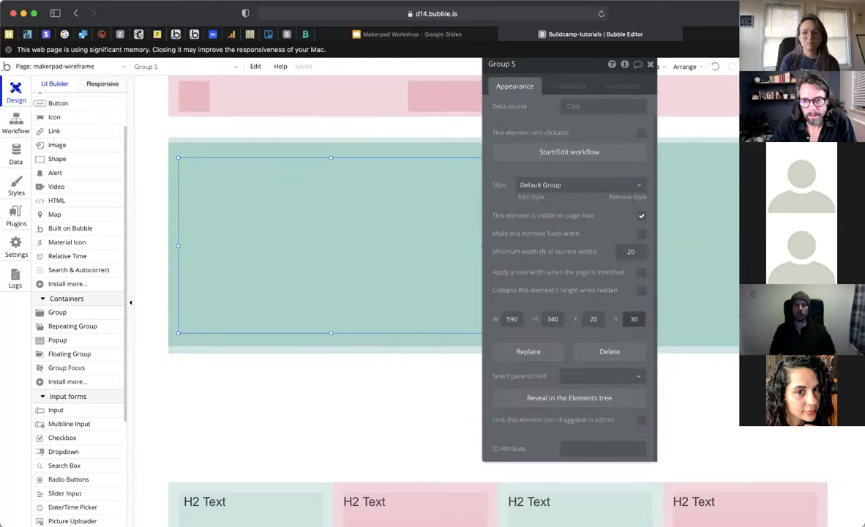
{"action": "type", "text": "20"}
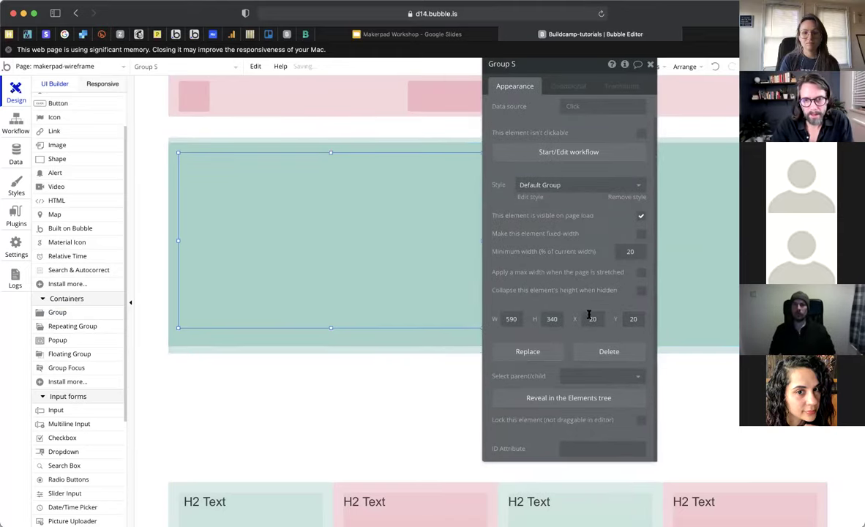
{"action": "type", "text": "600"}
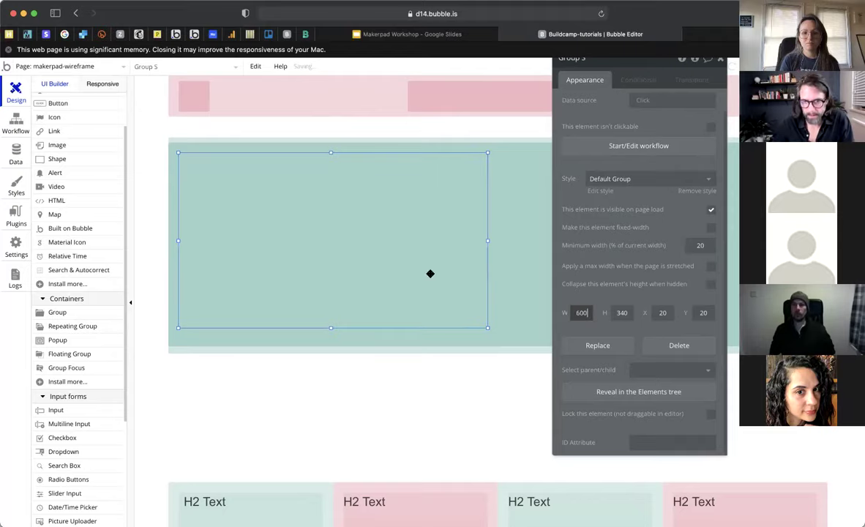
- Remove the inner group's style and give it a flat background color of #D0E8E4
{"action": "left_click", "coordinate": [685, 191]}
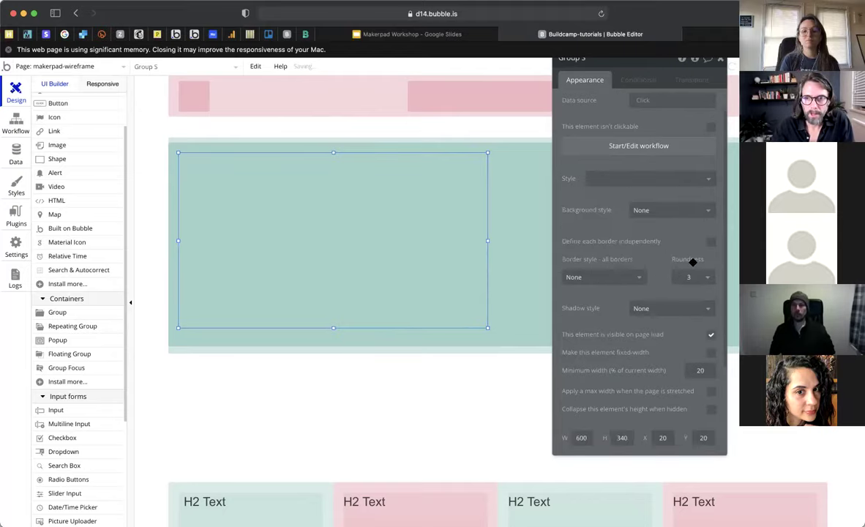
{"action": "left_click", "coordinate": [670, 210]}
{"action": "left_click", "coordinate": [666, 235]}
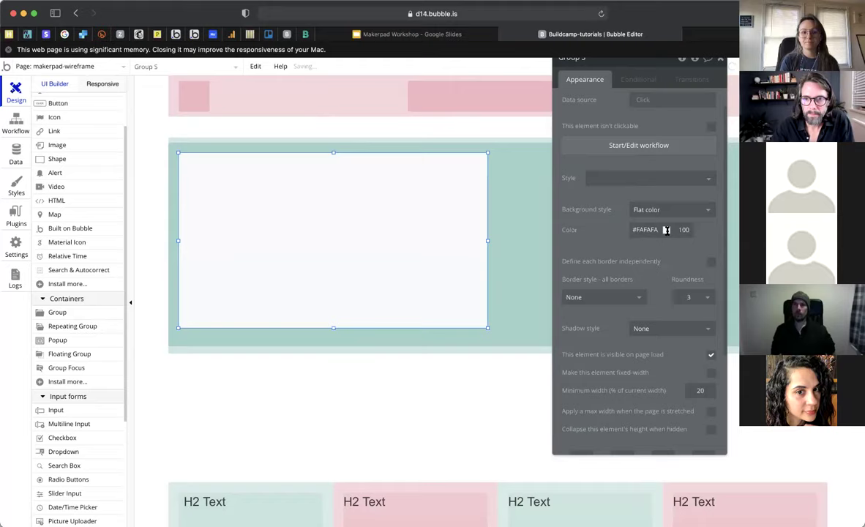
{"action": "left_click", "coordinate": [666, 229]}
{"action": "left_click", "coordinate": [651, 323]}
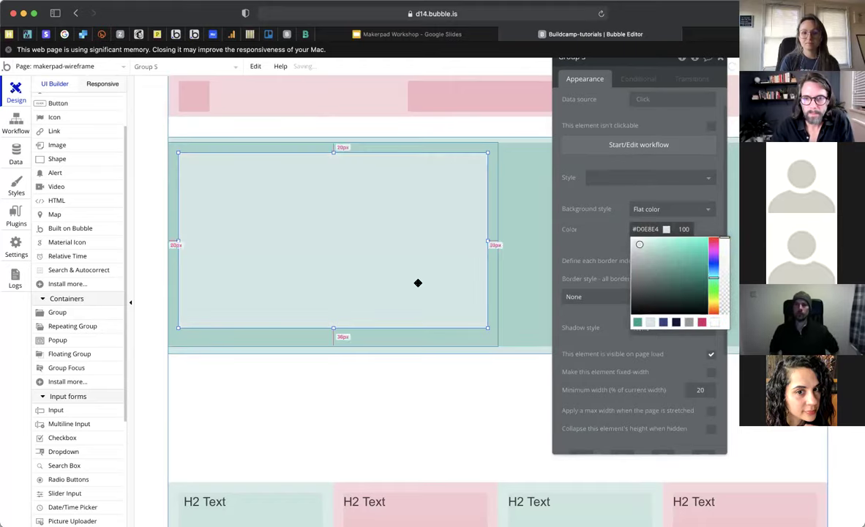
{"action": "left_click_drag", "start_coordinate": [708, 58], "coordinate": [658, 136]}
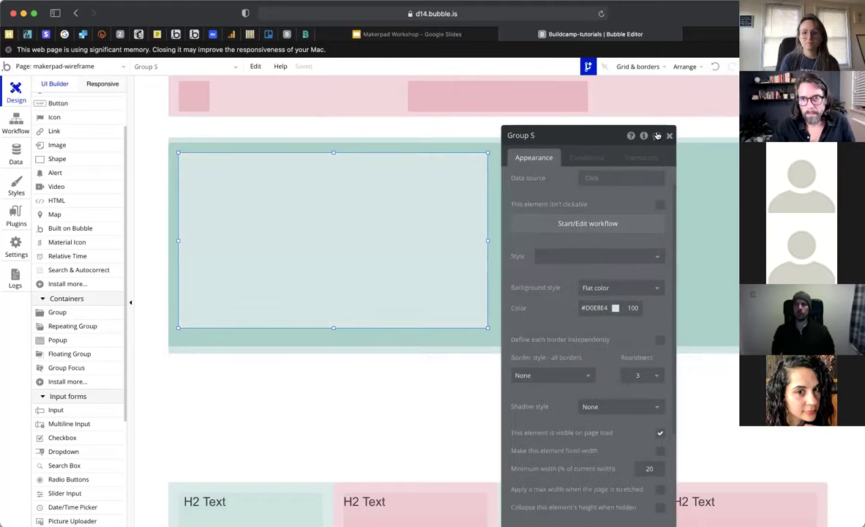
- Paste a copy of the inner group into the right column group, offset 20 px from its top and left edges
{"action": "key", "text": "super+c"}
{"action": "left_click", "coordinate": [634, 213]}
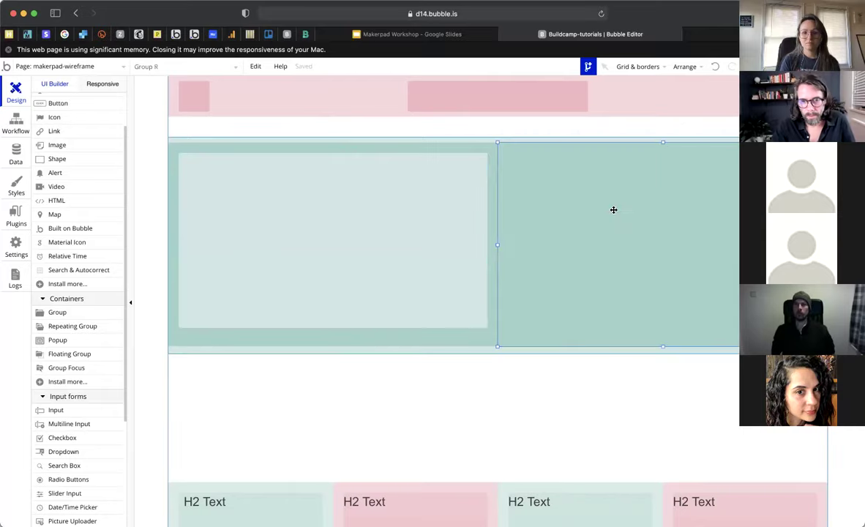
{"action": "key", "text": "super+v"}
{"action": "key", "text": "shift+Right"}
{"action": "key", "text": "shift+Right"}
{"action": "key", "text": "shift+Down"}
{"action": "key", "text": "shift+Down"}
{"action": "right_click", "coordinate": [623, 216]}
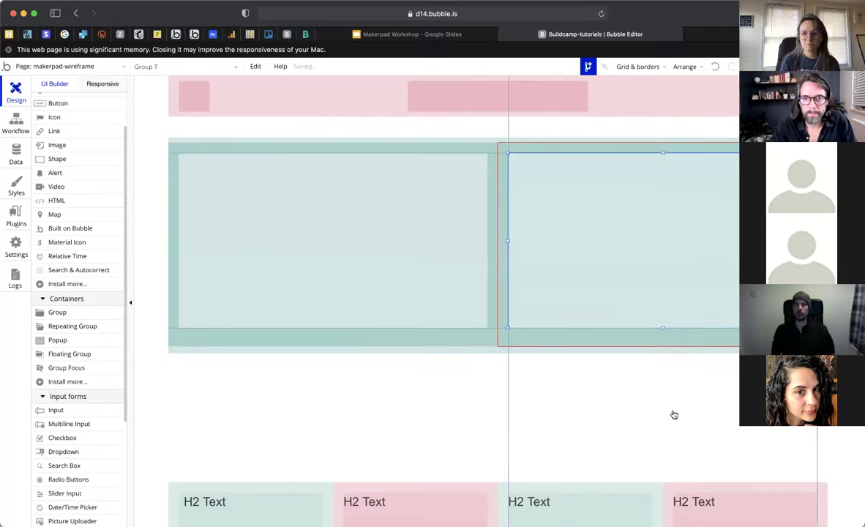
{"action": "left_click", "coordinate": [560, 301]}
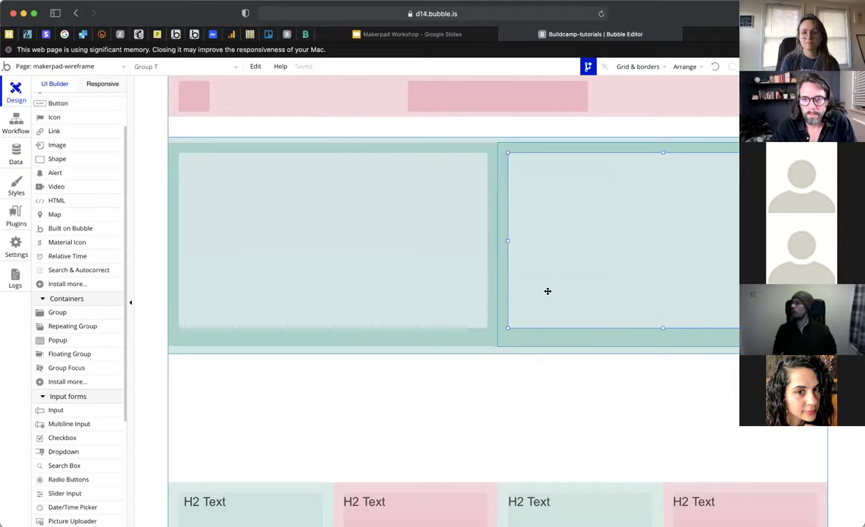
- Preview the page responsively at a narrowed width of about 575 px to check the two columns
{"action": "double_click", "coordinate": [612, 276]}
{"action": "left_click", "coordinate": [448, 286]}
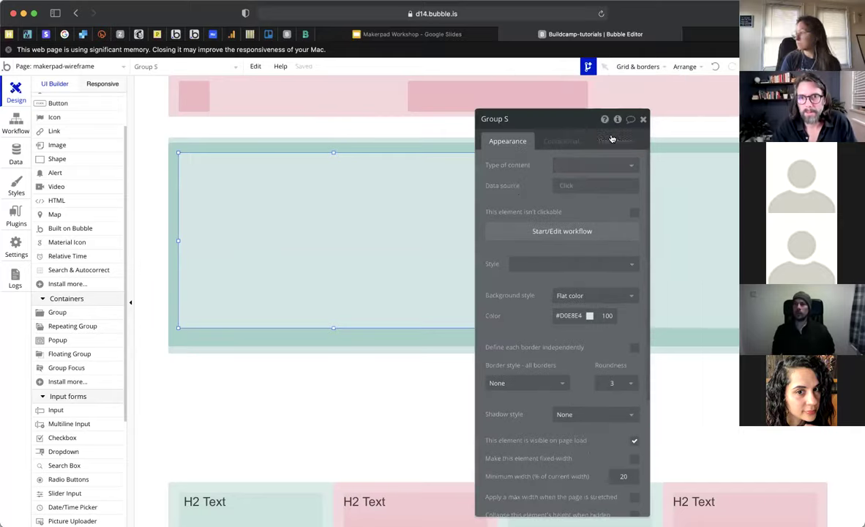
{"action": "left_click", "coordinate": [644, 120]}
{"action": "left_click", "coordinate": [115, 85]}
{"action": "left_click_drag", "start_coordinate": [304, 79], "coordinate": [430, 194]}
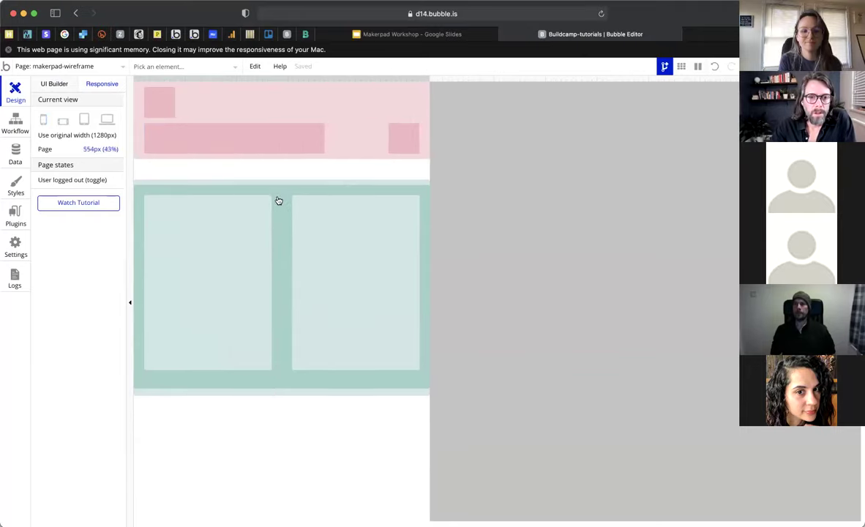
- Set the minimum width of both the left and right column groups to 50%
{"action": "left_click", "coordinate": [249, 332]}
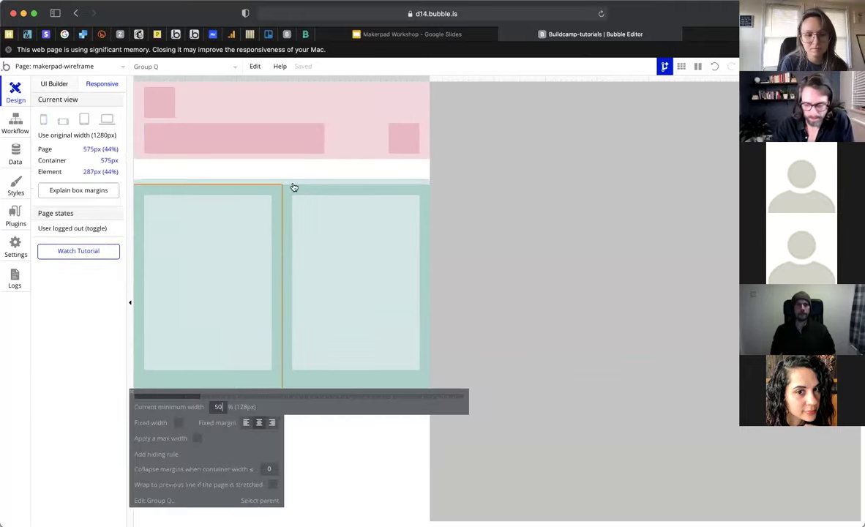
{"action": "type", "text": "50"}
{"action": "left_click", "coordinate": [337, 188]}
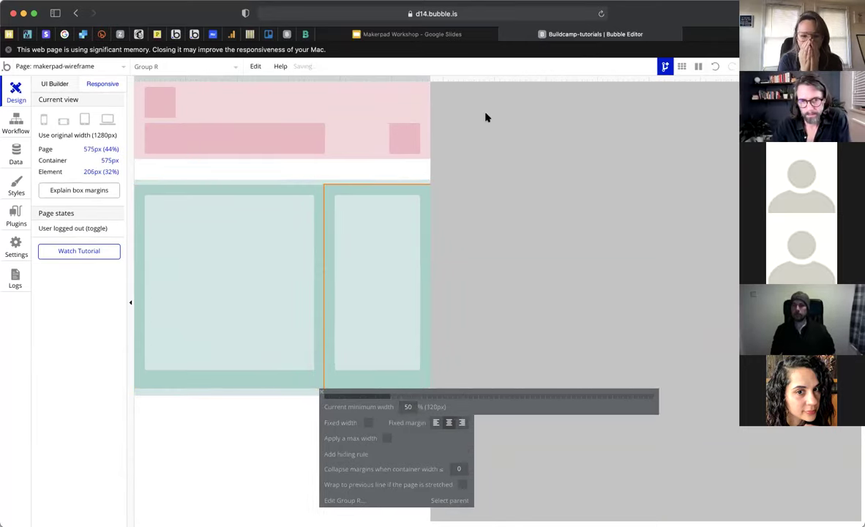
- Vary the preview width down to about 583 px and examine how the two columns and the sections below wrap
{"action": "scroll", "coordinate": [421, 187], "scroll_direction": "down", "scroll_amount": 1}
{"action": "scroll", "coordinate": [430, 120], "scroll_direction": "up", "scroll_amount": 1}
{"action": "mouse_move", "coordinate": [428, 79]}
{"action": "left_mouse_down"}
{"action": "mouse_move", "coordinate": [512, 81]}
{"action": "mouse_move", "coordinate": [422, 82]}
{"action": "left_mouse_up"}
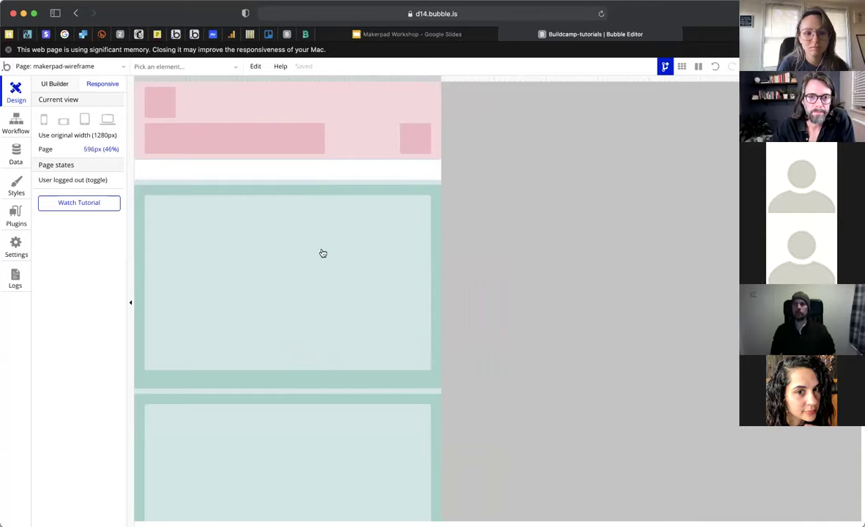
{"action": "scroll", "coordinate": [322, 255], "scroll_direction": "down", "scroll_amount": 5}
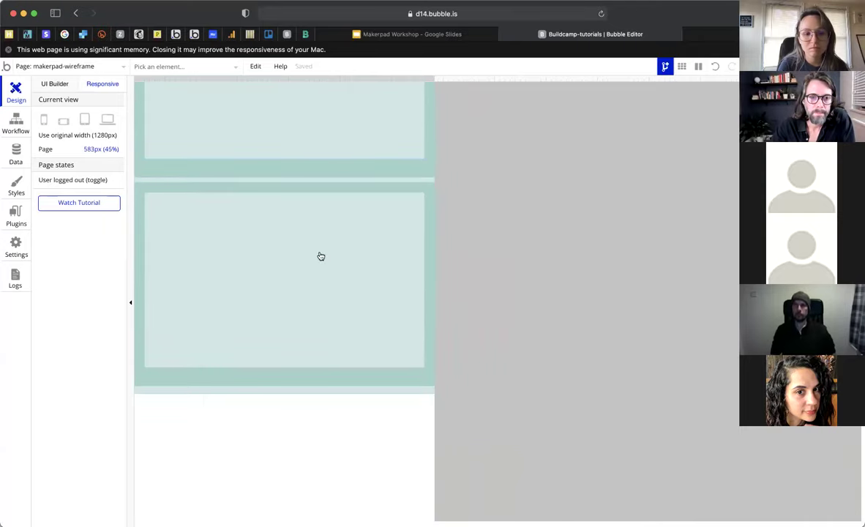
{"action": "scroll", "coordinate": [321, 255], "scroll_direction": "down", "scroll_amount": 8}
{"action": "scroll", "coordinate": [321, 255], "scroll_direction": "up", "scroll_amount": 6}
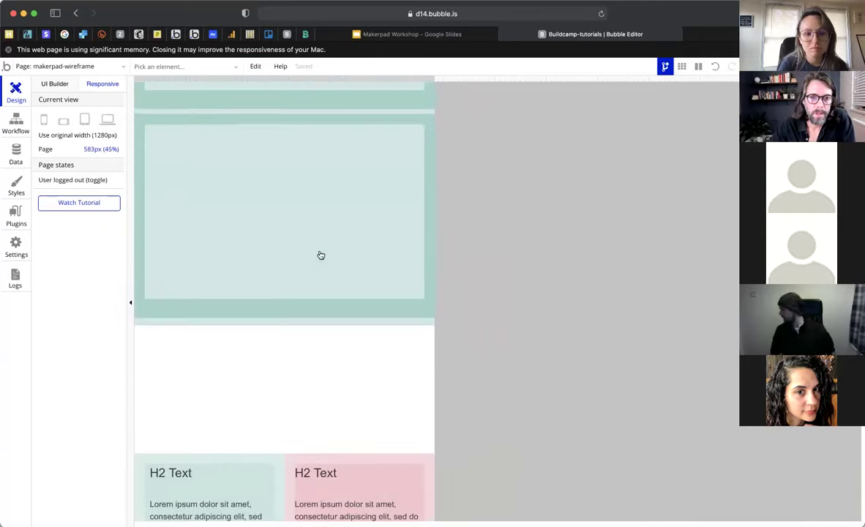
{"action": "scroll", "coordinate": [321, 256], "scroll_direction": "down", "scroll_amount": 1}
- Return to the page layout editor and move the whole two-column section up flush against the pink header
{"action": "left_click", "coordinate": [54, 83]}
{"action": "left_click", "coordinate": [385, 184]}
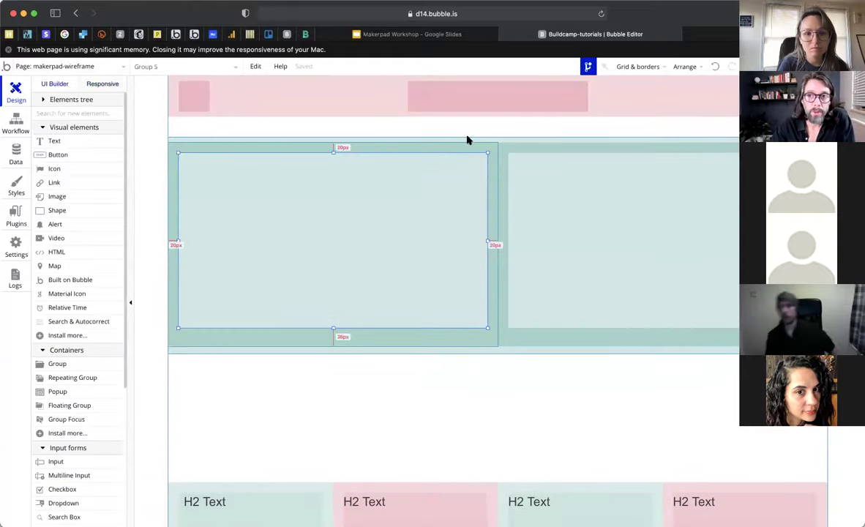
{"action": "left_click", "coordinate": [488, 145]}
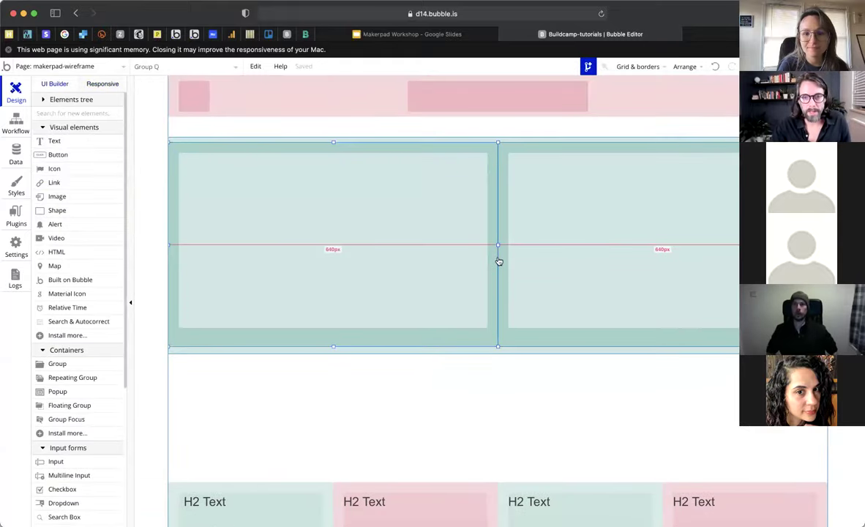
{"action": "scroll", "coordinate": [499, 282], "scroll_direction": "down", "scroll_amount": 1}
{"action": "left_click", "coordinate": [499, 301]}
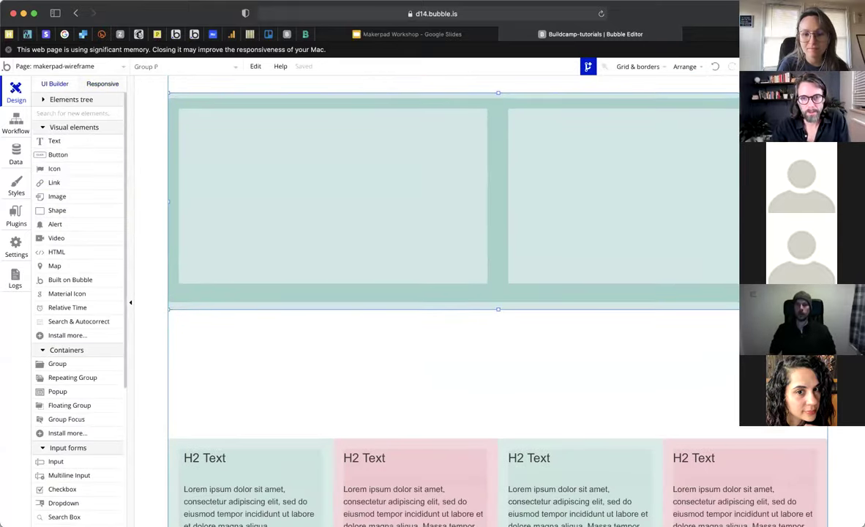
{"action": "scroll", "coordinate": [499, 302], "scroll_direction": "up", "scroll_amount": 1}
{"action": "key", "text": "Up"}
{"action": "key", "text": "Up"}
{"action": "key", "text": "Up"}
{"action": "key", "text": "Up"}
{"action": "key", "text": "Up"}
{"action": "key", "text": "Up"}
{"action": "key", "text": "Up"}
{"action": "key", "text": "Up"}
{"action": "key", "text": "Up"}
{"action": "key", "text": "Up"}
{"action": "key", "text": "Up"}
{"action": "key", "text": "Up"}
{"action": "key", "text": "Up"}
{"action": "key", "text": "Up"}
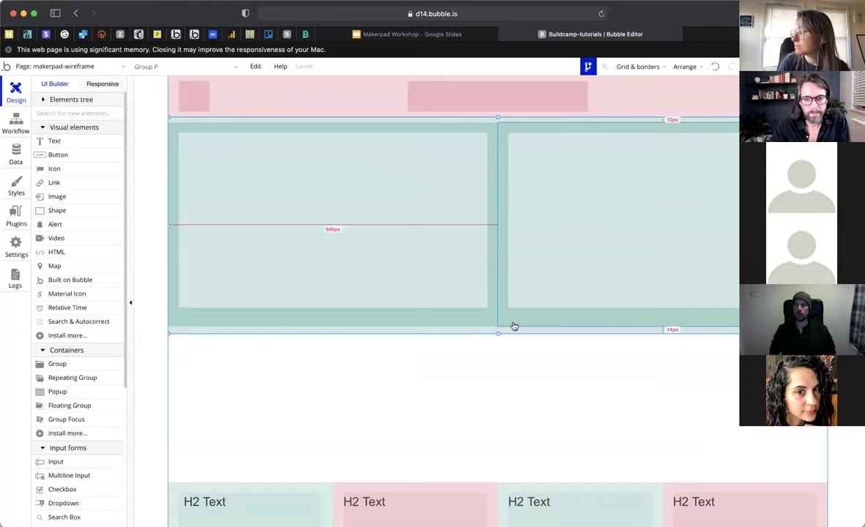
- Move both column groups up to the section's top edge and shrink the section's bottom edge to fit them
{"action": "left_click", "coordinate": [498, 323]}
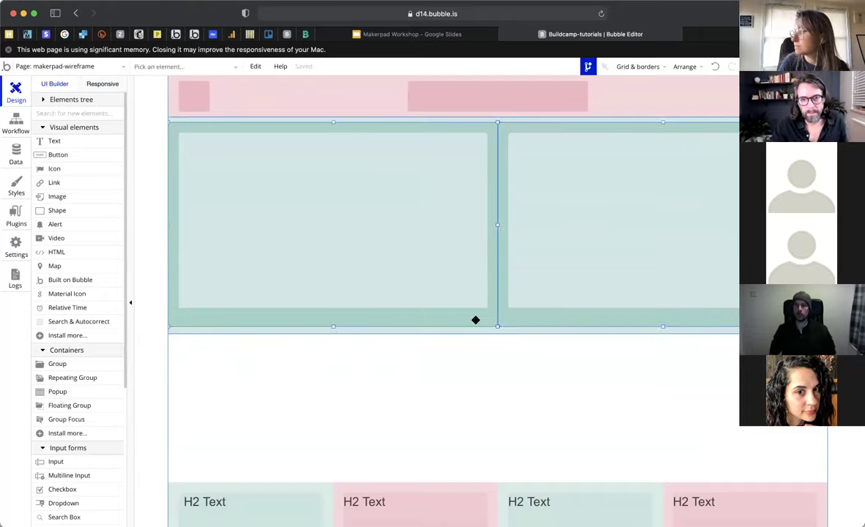
{"action": "key", "text": "Up"}
{"action": "key", "text": "Up"}
{"action": "key", "text": "Up"}
{"action": "key", "text": "Up"}
{"action": "key", "text": "Up"}
{"action": "key", "text": "Up"}
{"action": "key", "text": "Up"}
{"action": "key", "text": "Up"}
{"action": "key", "text": "Up"}
{"action": "key", "text": "Up"}
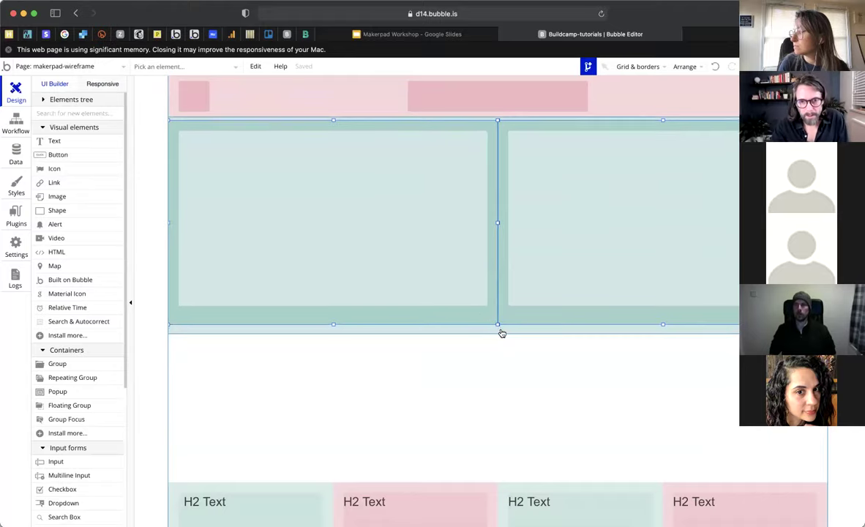
{"action": "left_click", "coordinate": [499, 329]}
{"action": "left_click_drag", "start_coordinate": [499, 316], "coordinate": [499, 320]}
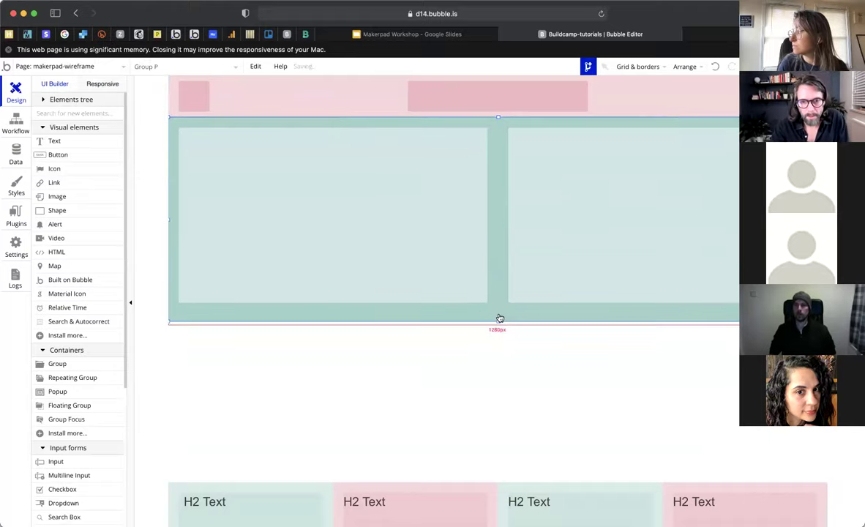
- Duplicate the first green H2 text card and place the copy directly beneath the two-column section, aligned left
{"action": "scroll", "coordinate": [179, 226], "scroll_direction": "down", "scroll_amount": 5}
{"action": "mouse_move", "coordinate": [201, 352]}
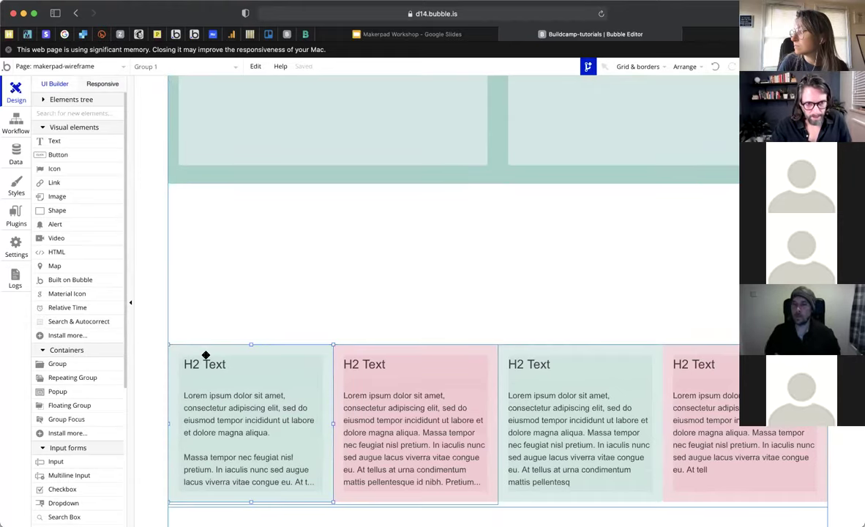
{"action": "key", "text": "super+c"}
{"action": "key", "text": "super+v"}
{"action": "left_click_drag", "start_coordinate": [217, 240], "coordinate": [205, 191]}
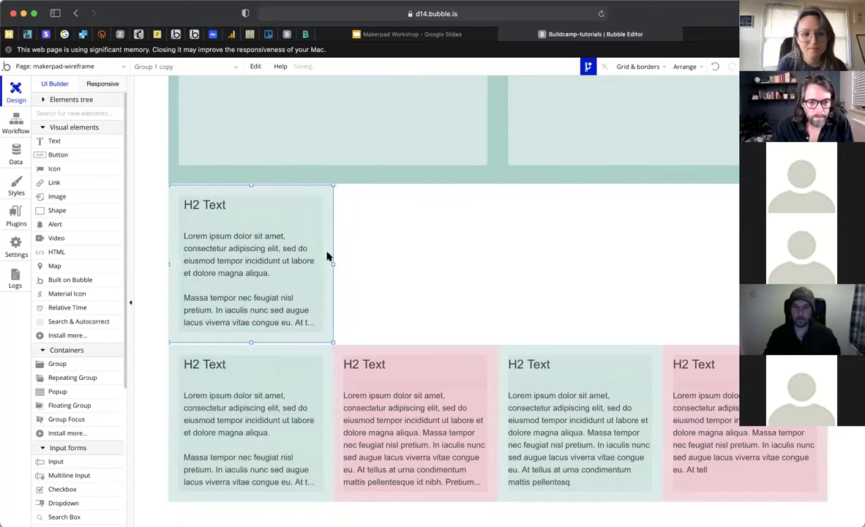
- Set the width of the copied H2 text card to 426
{"action": "left_click_drag", "start_coordinate": [333, 264], "coordinate": [336, 264]}
{"action": "key", "text": "super+z"}
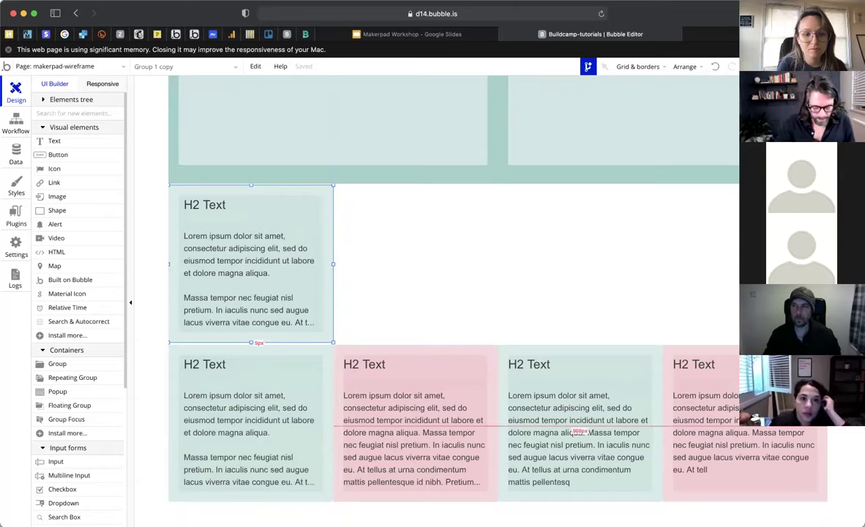
{"action": "left_click", "coordinate": [701, 40]}
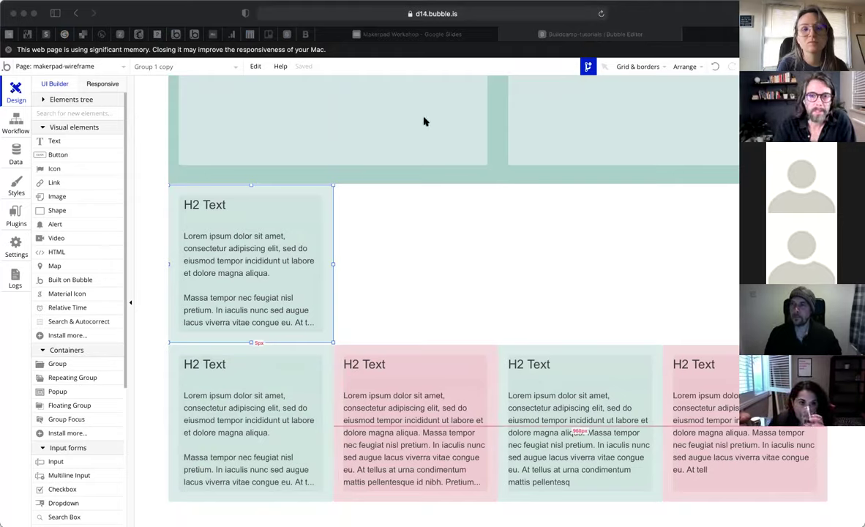
{"action": "left_click", "coordinate": [330, 231]}
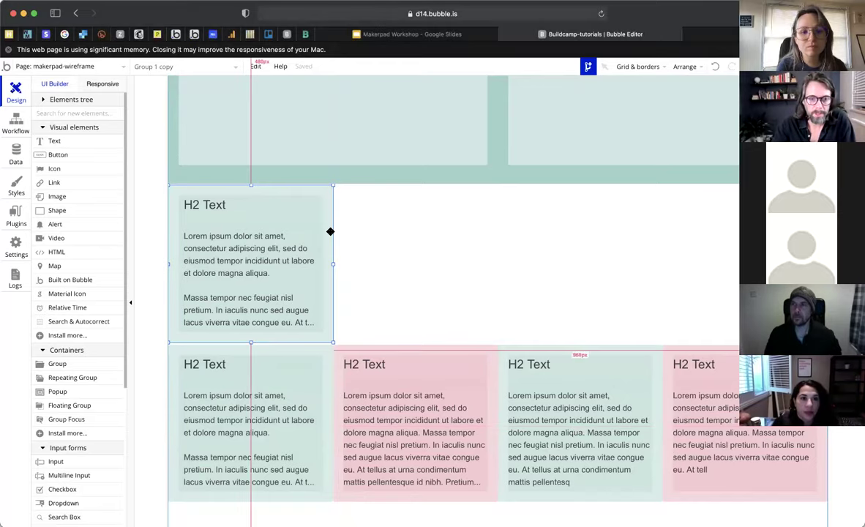
{"action": "scroll", "coordinate": [505, 359], "scroll_direction": "down", "scroll_amount": 5}
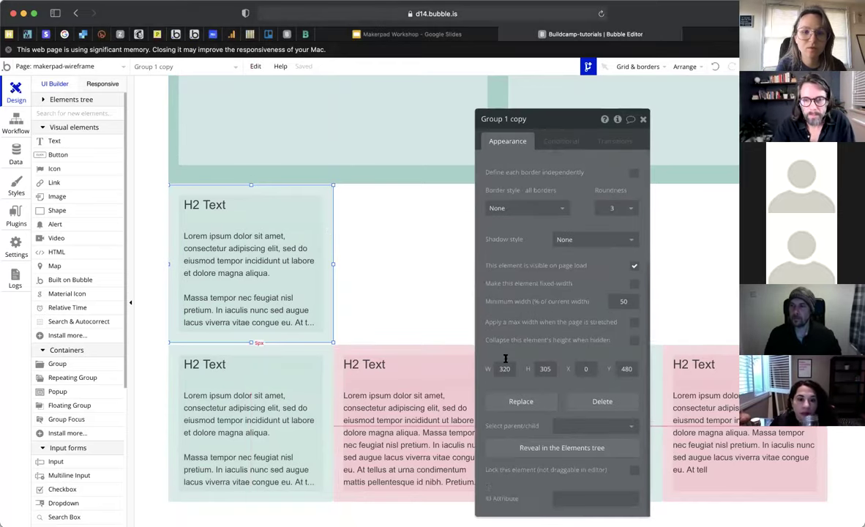
{"action": "type", "text": "426"}
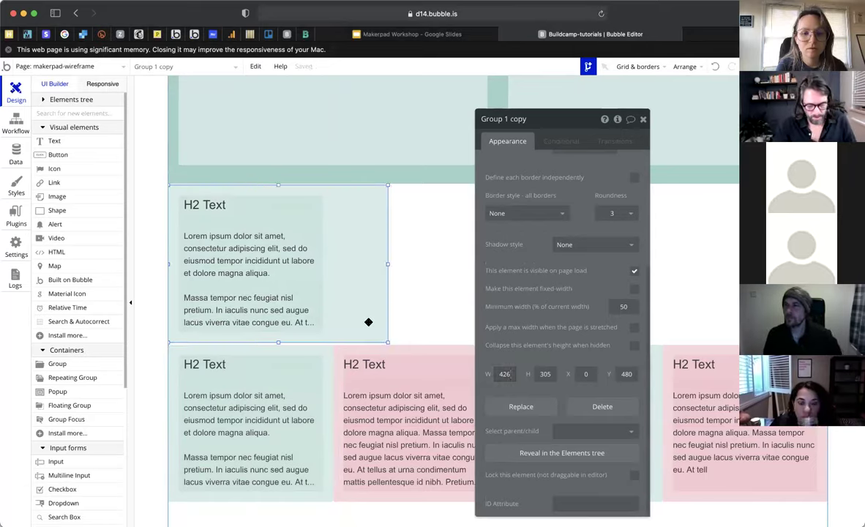
- Place a copy of the pink H2 text card directly beside the widened green card and set its width to 426
{"action": "left_click", "coordinate": [375, 349]}
{"action": "left_click_drag", "start_coordinate": [380, 355], "coordinate": [439, 191]}
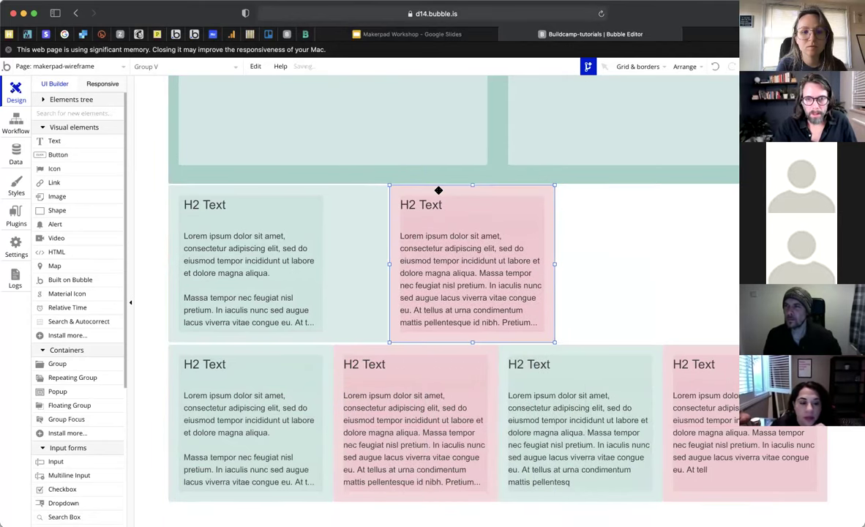
{"action": "scroll", "coordinate": [556, 366], "scroll_direction": "down", "scroll_amount": 5}
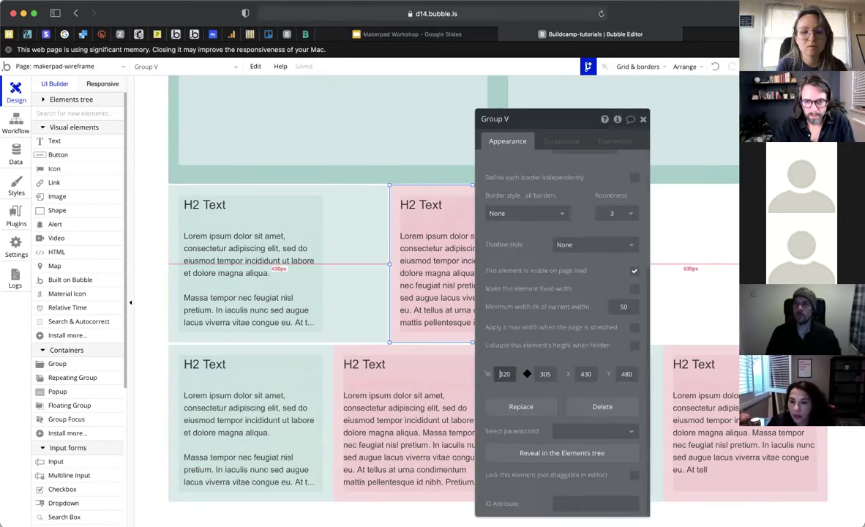
{"action": "type", "text": "426"}
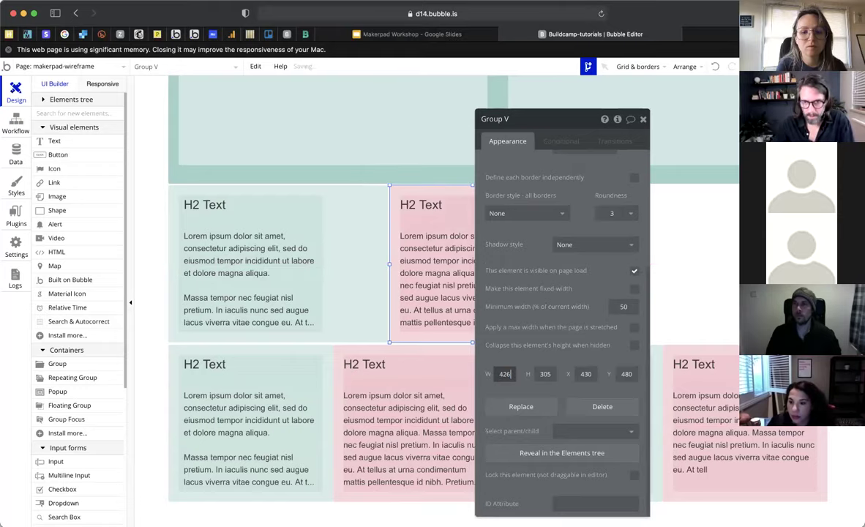
{"action": "left_click", "coordinate": [644, 121]}
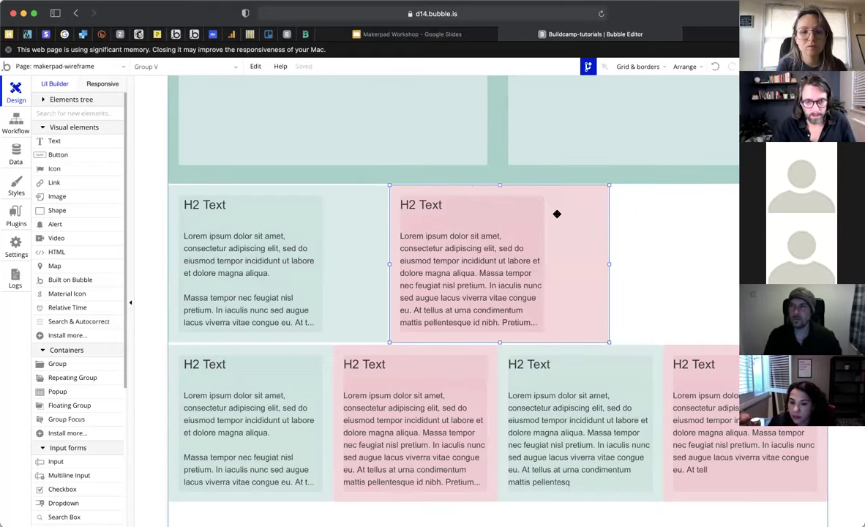
- Duplicate the widened green H2 text card and place the copy against the right edge of the pink card, completing the three-card row
{"action": "left_click", "coordinate": [355, 279]}
{"action": "key", "text": "super+c"}
{"action": "key", "text": "super+v"}
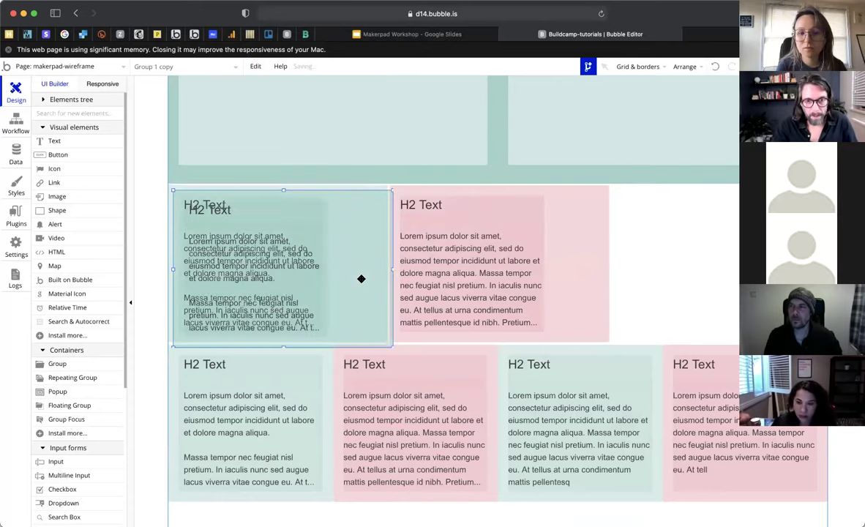
{"action": "left_click_drag", "start_coordinate": [535, 269], "coordinate": [781, 271]}
{"action": "key", "text": "Right"}
{"action": "key", "text": "Right"}
{"action": "key", "text": "Right"}
{"action": "key", "text": "Right"}
{"action": "key", "text": "Right"}
{"action": "key", "text": "Right"}
{"action": "key", "text": "Right"}
{"action": "key", "text": "Right"}
{"action": "key", "text": "Right"}
{"action": "key", "text": "Right"}
{"action": "key", "text": "Right"}
{"action": "key", "text": "Right"}
{"action": "key", "text": "Right"}
{"action": "key", "text": "Right"}
{"action": "key", "text": "Down"}
{"action": "key", "text": "Down"}
{"action": "key", "text": "Down"}
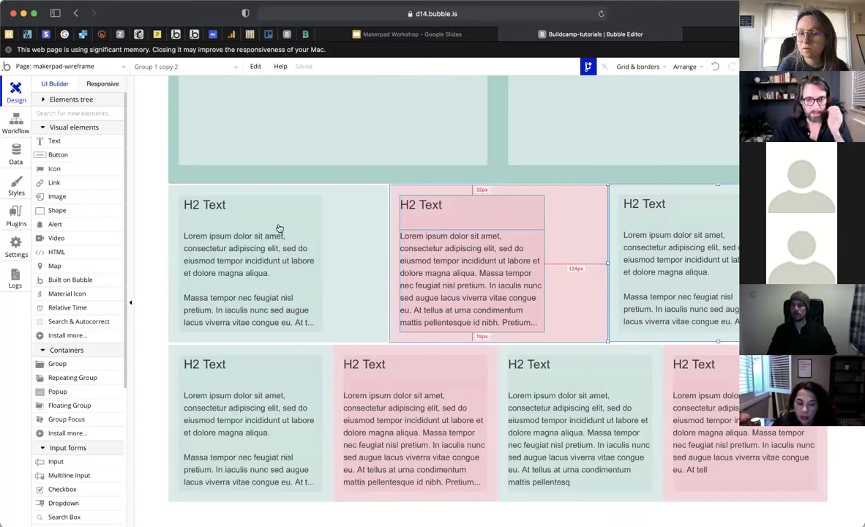
- Set the middle pink card's width to 428 and nudge the card left toward the first green card
{"action": "double_click", "coordinate": [569, 201]}
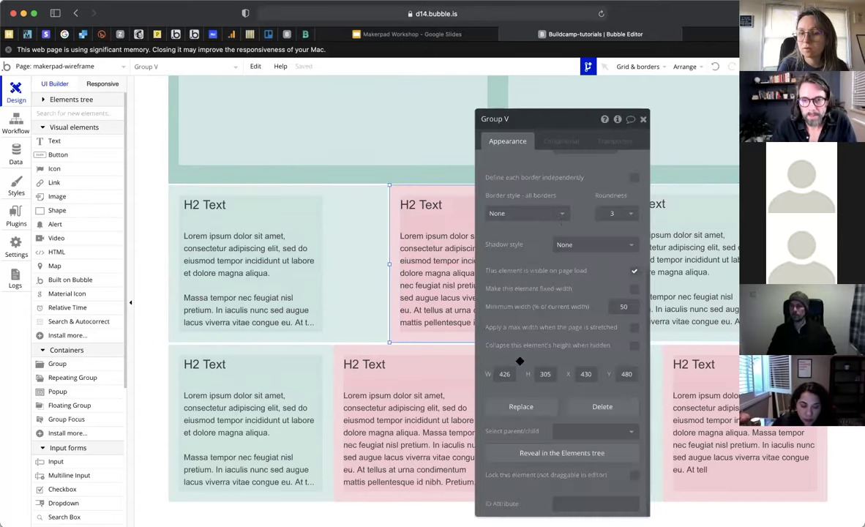
{"action": "key", "text": "BackSpace"}
{"action": "type", "text": "8"}
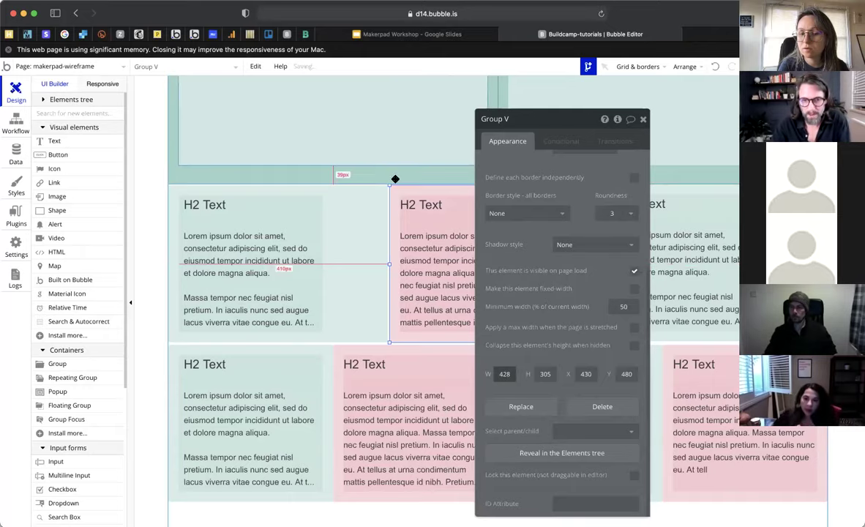
{"action": "right_click", "coordinate": [402, 183]}
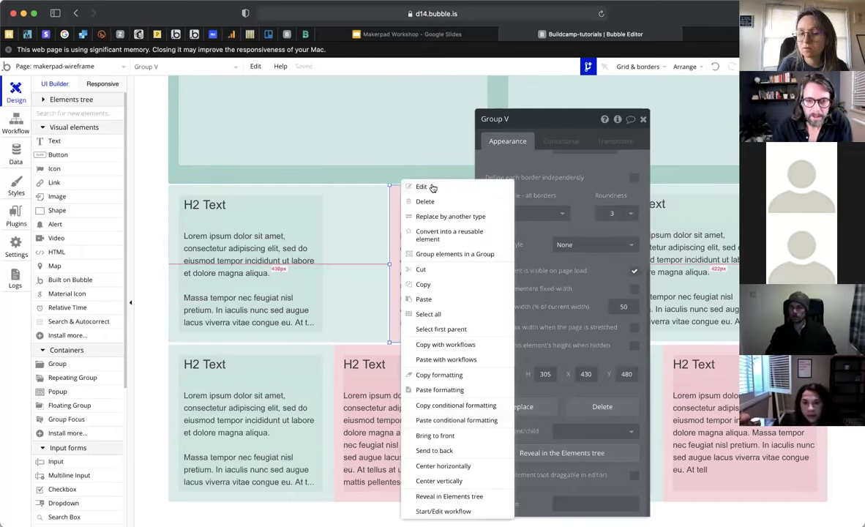
{"action": "left_click_drag", "start_coordinate": [402, 195], "coordinate": [401, 195]}
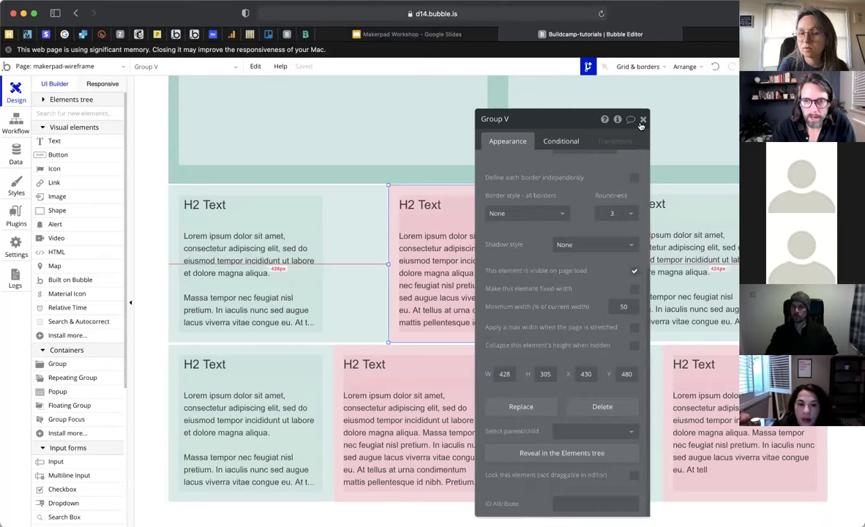
{"action": "left_click", "coordinate": [643, 119]}
- Stretch the inner group of the first green card to a width of about 390 and check its margins inside the outer card
{"action": "left_click", "coordinate": [317, 271]}
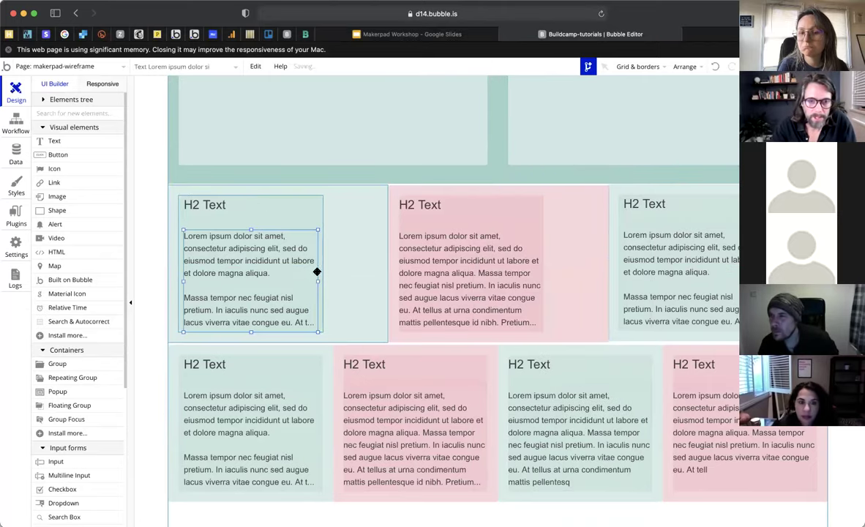
{"action": "left_click", "coordinate": [321, 268]}
{"action": "left_click_drag", "start_coordinate": [324, 264], "coordinate": [380, 266]}
{"action": "double_click", "coordinate": [379, 283]}
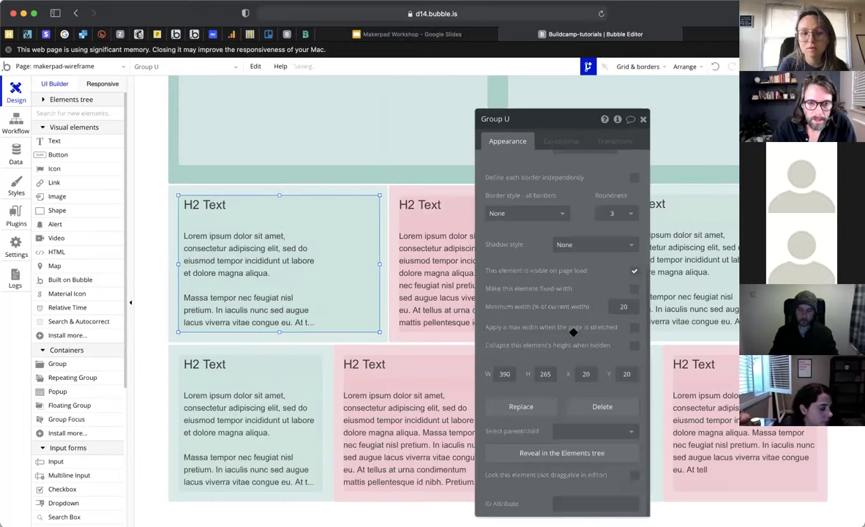
{"action": "left_click", "coordinate": [377, 286]}
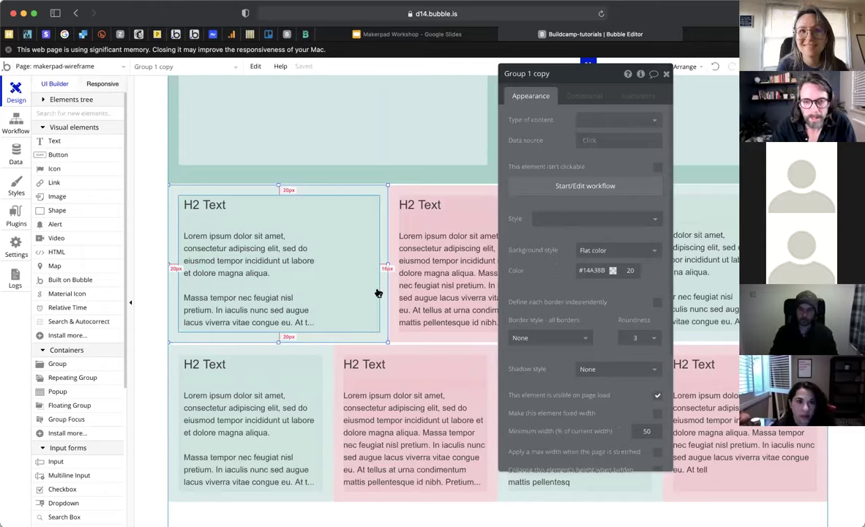
{"action": "left_click", "coordinate": [373, 292]}
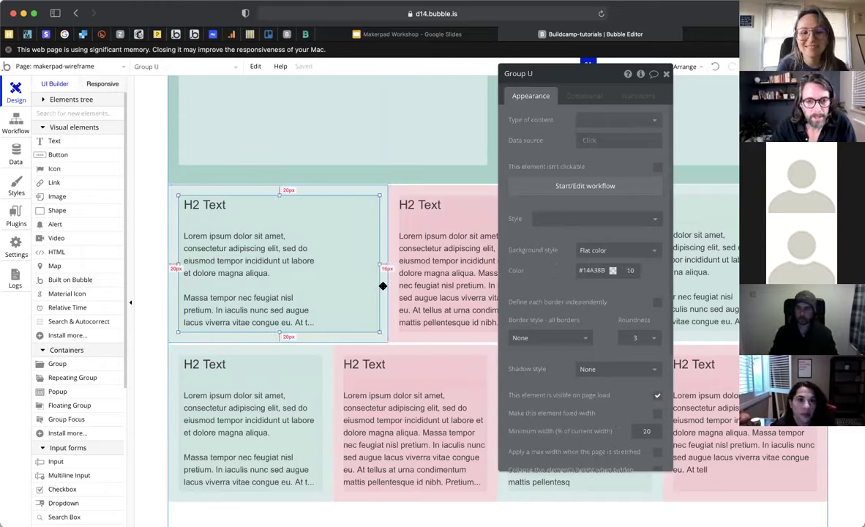
{"action": "left_click", "coordinate": [384, 286]}
{"action": "left_click", "coordinate": [367, 291]}
{"action": "left_click", "coordinate": [384, 285]}
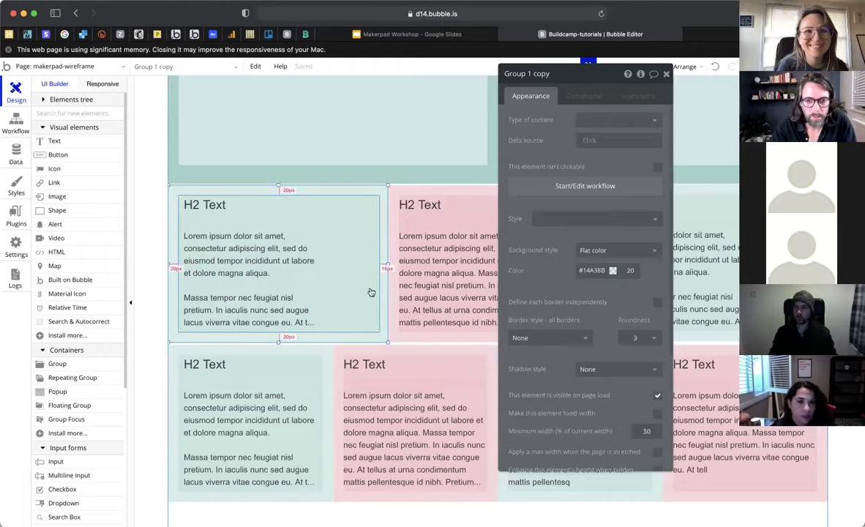
- Set the inner group of the first green card to a height of 269 and a width of 386
{"action": "left_click", "coordinate": [264, 311]}
{"action": "scroll", "coordinate": [550, 303], "scroll_direction": "down", "scroll_amount": 5}
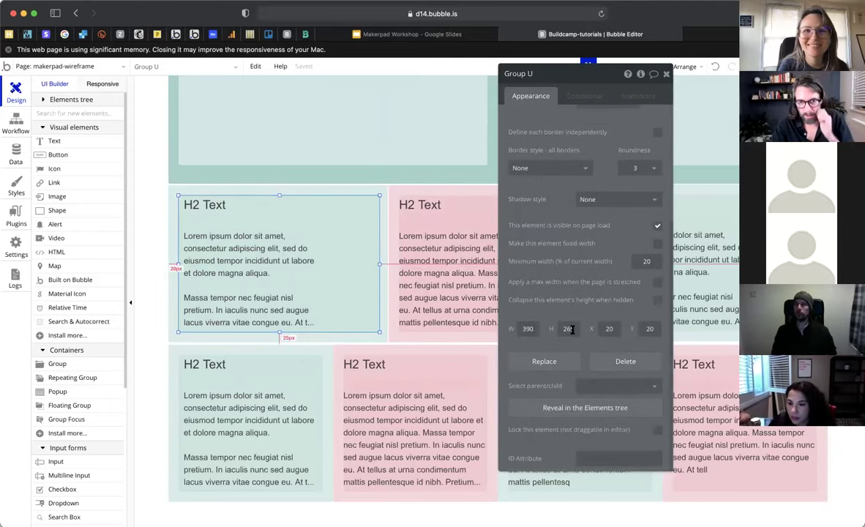
{"action": "key", "text": "Up"}
{"action": "key", "text": "Up"}
{"action": "key", "text": "Up"}
{"action": "key", "text": "Up"}
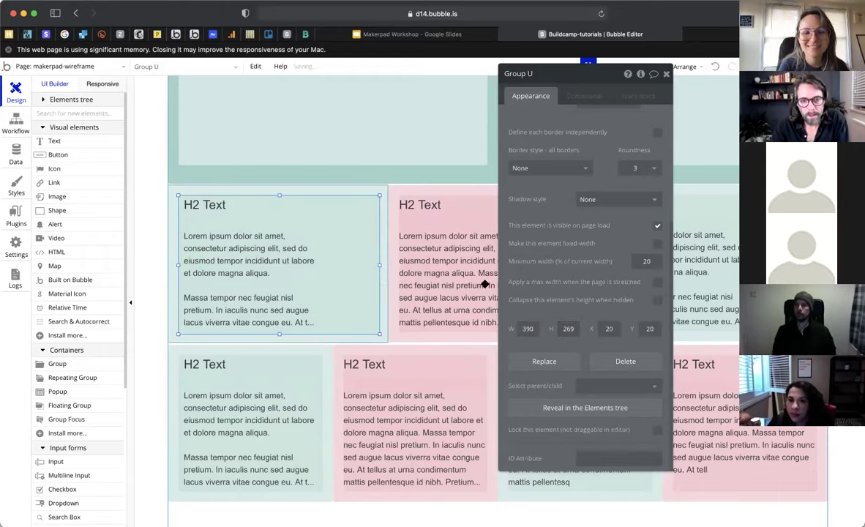
{"action": "double_click", "coordinate": [527, 329]}
{"action": "left_click_drag", "start_coordinate": [382, 285], "coordinate": [381, 287]}
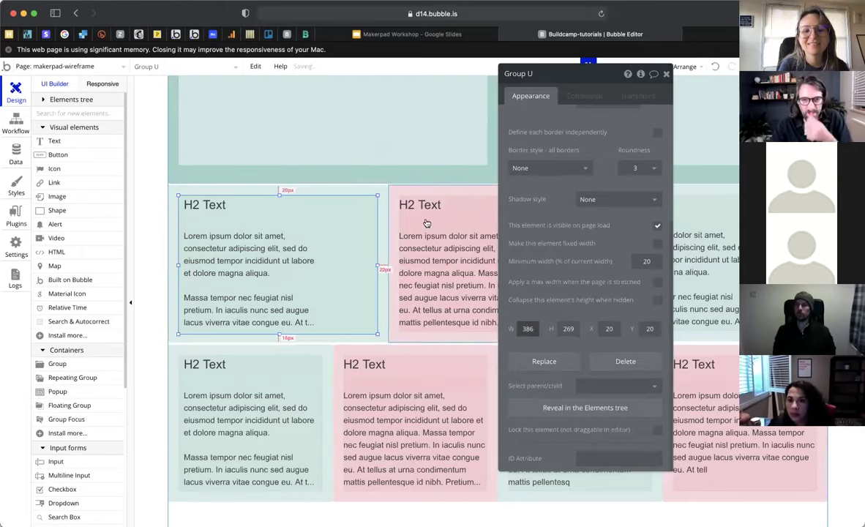
- Slightly increase the width of the inner group in the middle pink card
{"action": "left_click", "coordinate": [459, 222]}
{"action": "left_click", "coordinate": [459, 224]}
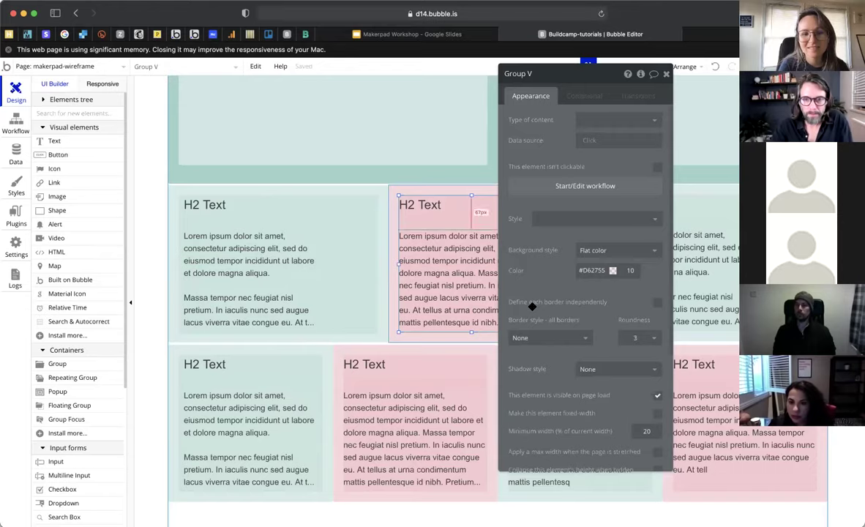
{"action": "scroll", "coordinate": [531, 307], "scroll_direction": "down", "scroll_amount": 5}
{"action": "type", "text": "28"}
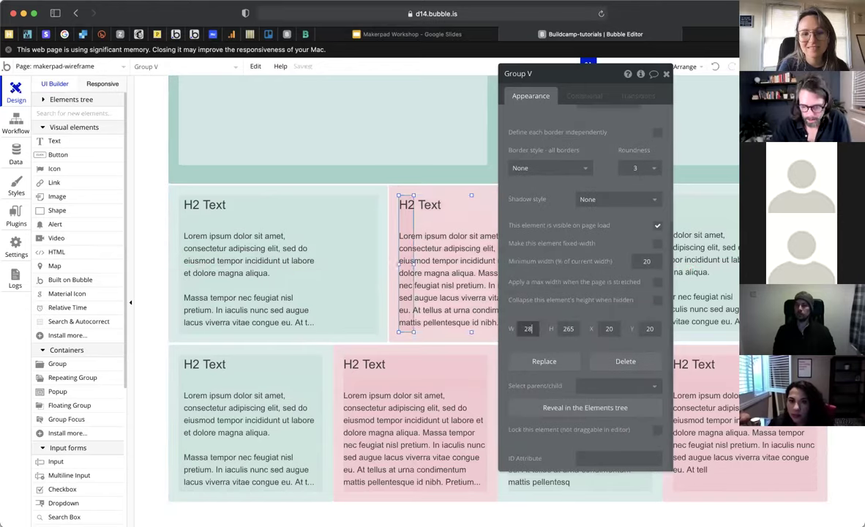
- Set the width of the inner group in the third, green card to 386
{"action": "left_click", "coordinate": [724, 226]}
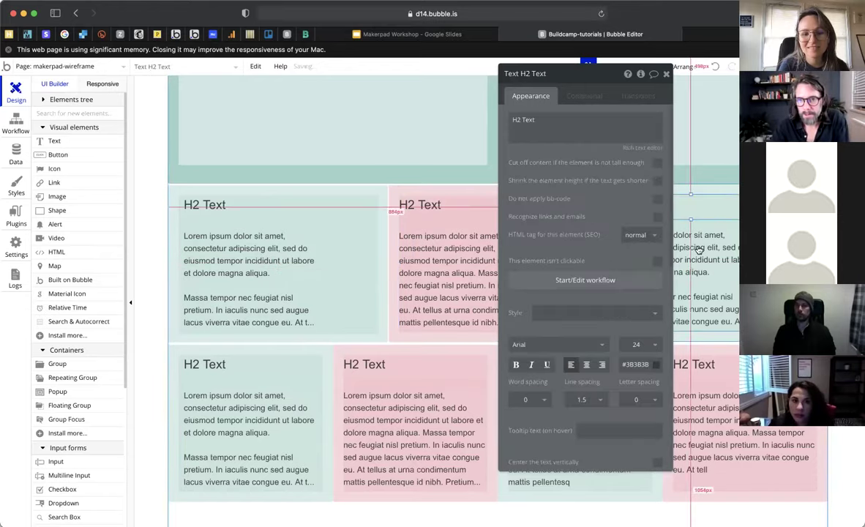
{"action": "left_click", "coordinate": [699, 247]}
{"action": "scroll", "coordinate": [530, 331], "scroll_direction": "down", "scroll_amount": 5}
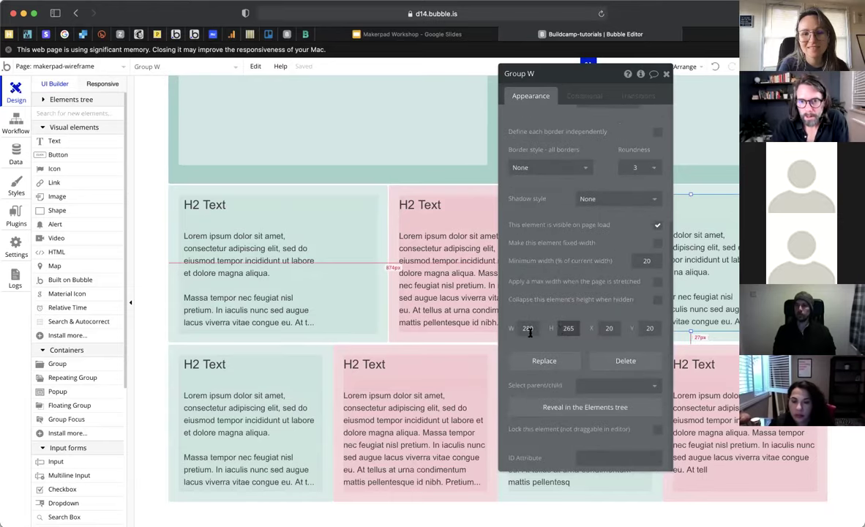
{"action": "key", "text": "BackSpace"}
{"action": "type", "text": "6"}
{"action": "left_click_drag", "start_coordinate": [527, 329], "coordinate": [521, 329]}
{"action": "type", "text": "3"}
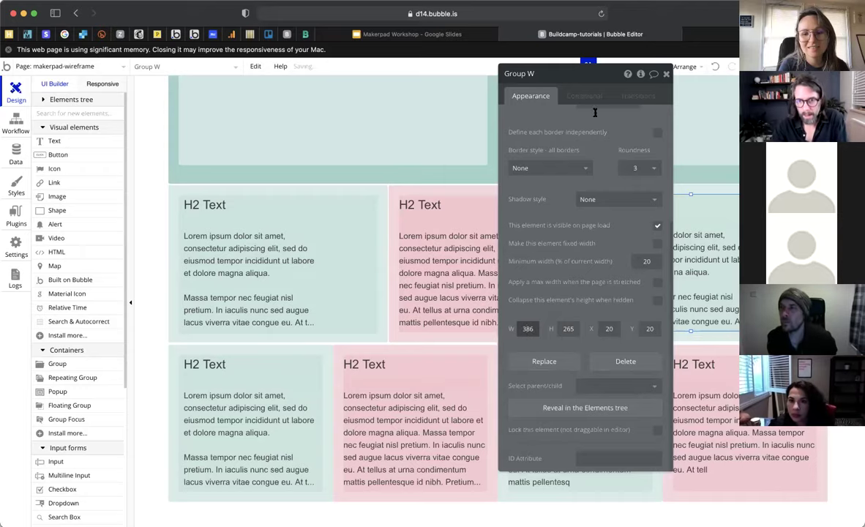
{"action": "left_click", "coordinate": [666, 74]}
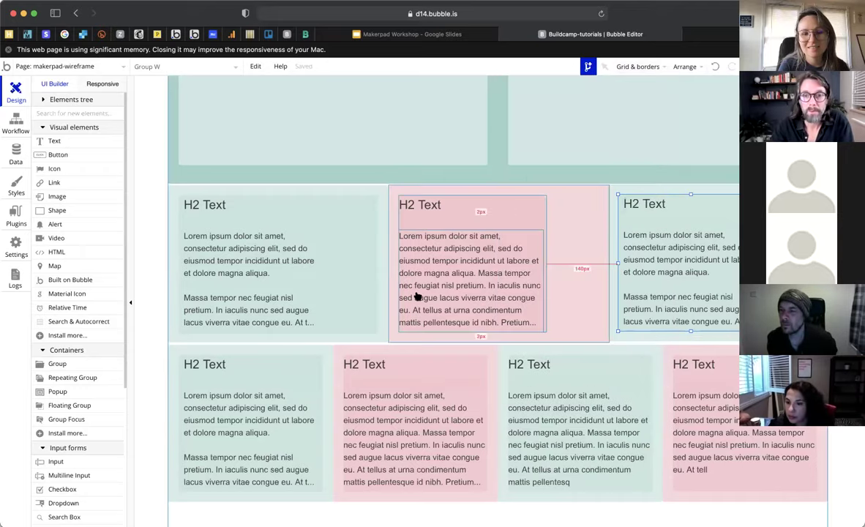
- Check how the three-card row behaves in the narrow responsive preview, inspecting the third card's minimum width, and return to the layout editor
{"action": "left_click", "coordinate": [520, 208]}
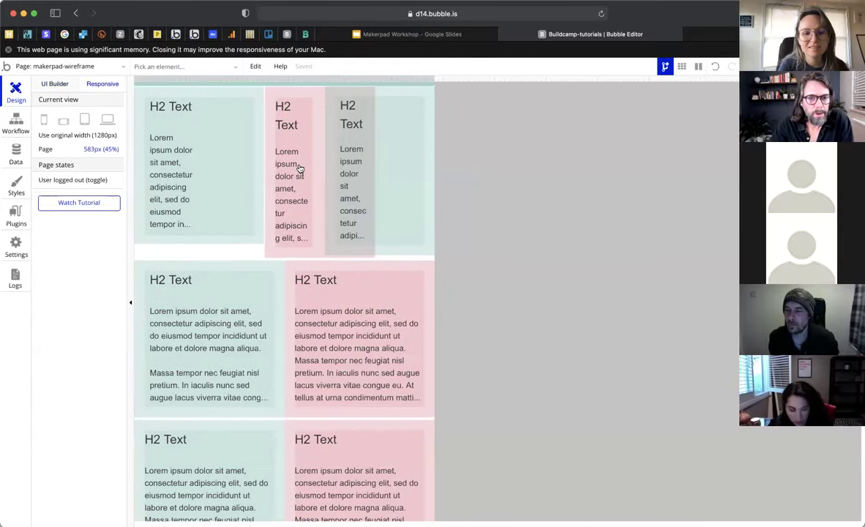
{"action": "left_click", "coordinate": [410, 242]}
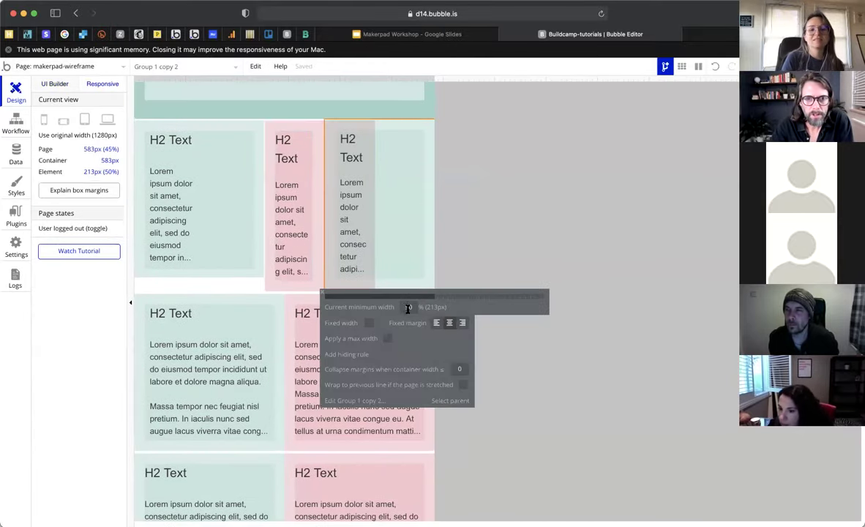
{"action": "left_click", "coordinate": [286, 293]}
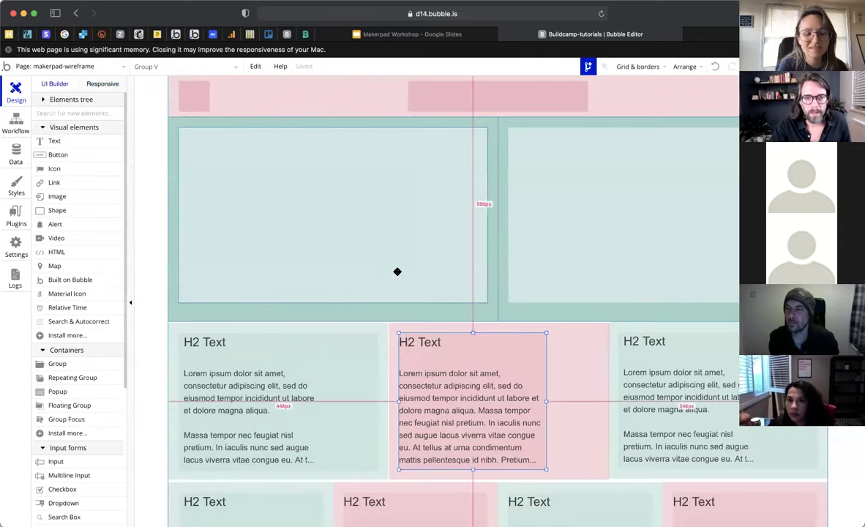
- Nudge the middle pink card slightly left, away from the third green card
{"action": "scroll", "coordinate": [397, 271], "scroll_direction": "down", "scroll_amount": 3}
{"action": "left_click", "coordinate": [383, 270]}
{"action": "left_click", "coordinate": [423, 268], "text": "shift"}
{"action": "left_click", "coordinate": [621, 270]}
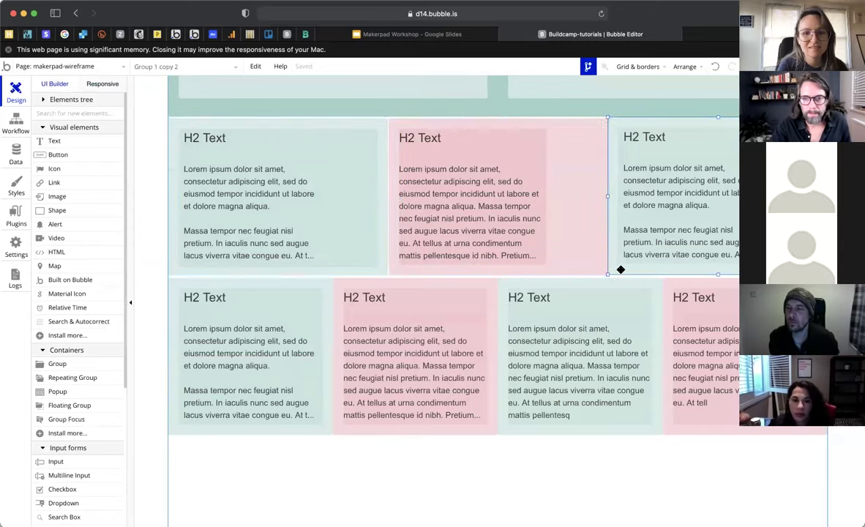
{"action": "left_click", "coordinate": [593, 272]}
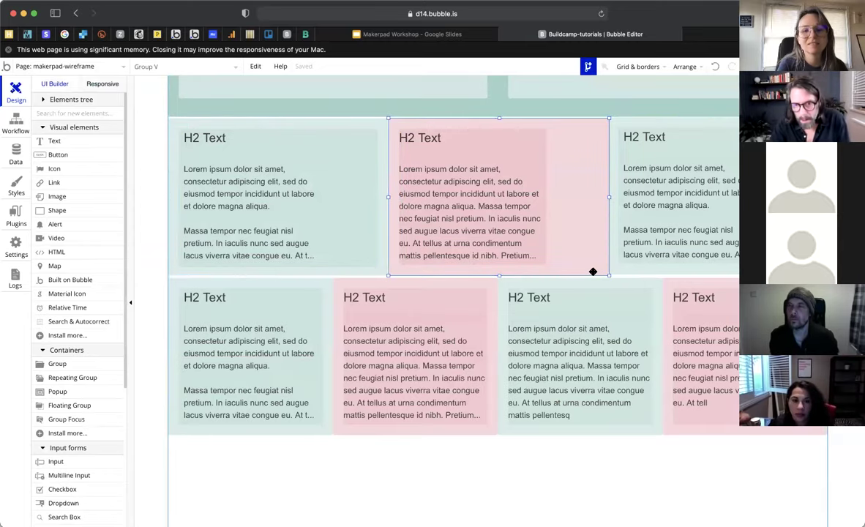
{"action": "right_click", "coordinate": [593, 272]}
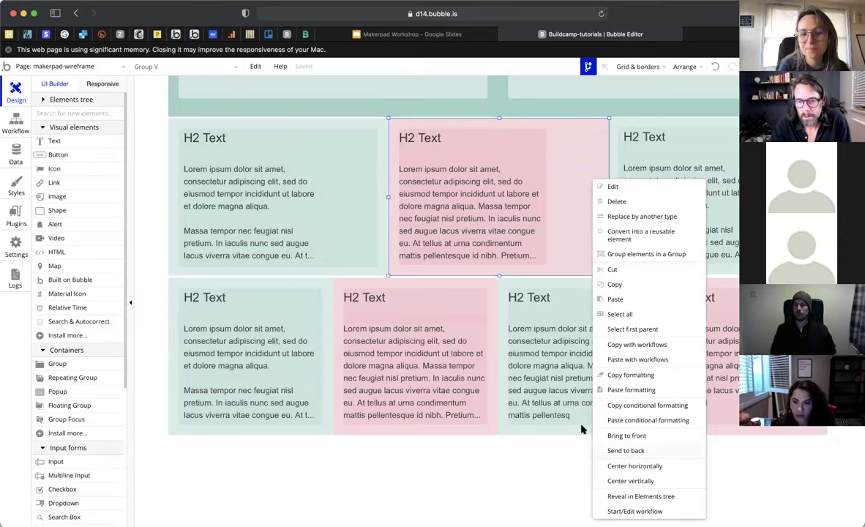
{"action": "key", "text": "alt"}
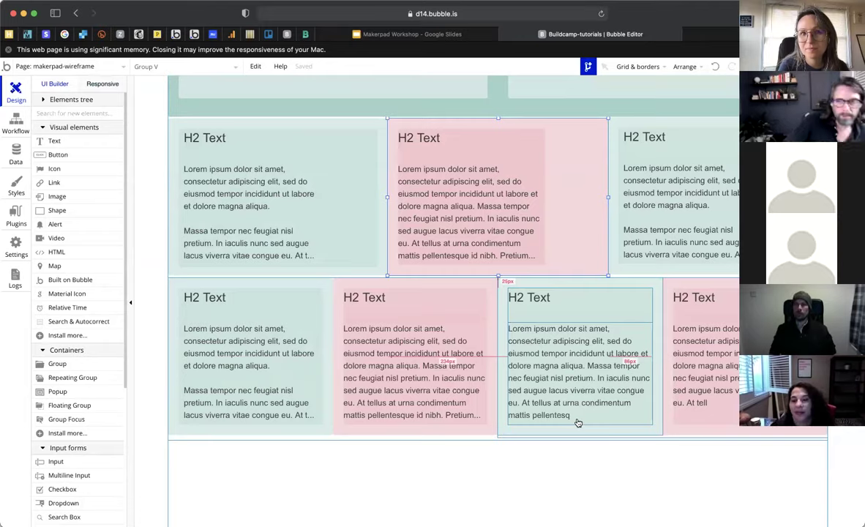
- Select all three wide H2 text cards in the upper row and group them in a Group container
{"action": "left_click", "coordinate": [368, 273]}
{"action": "left_click", "coordinate": [539, 264], "text": "shift"}
{"action": "right_click", "coordinate": [615, 270]}
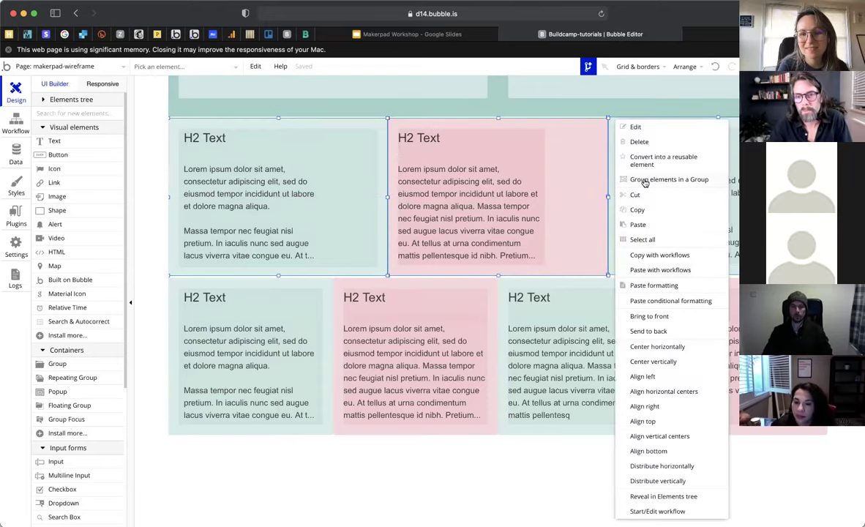
{"action": "left_click", "coordinate": [643, 179]}
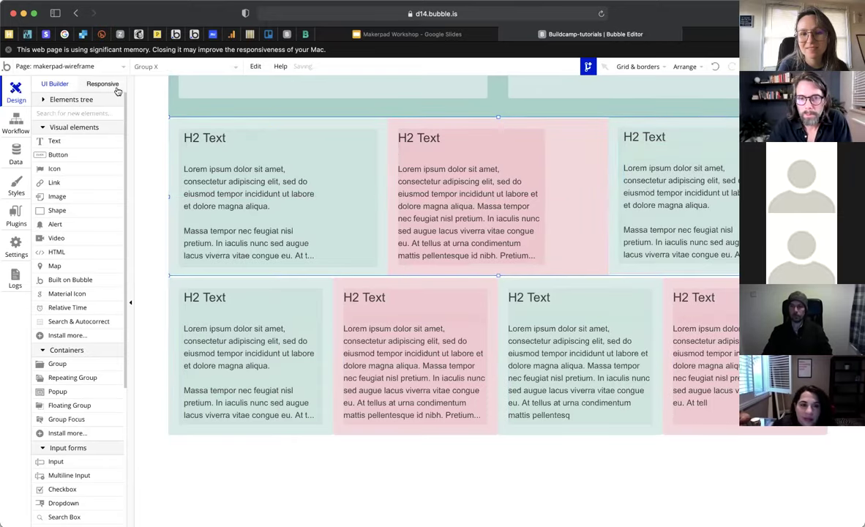
- Examine how the grouped three-card row wraps in the responsive preview at a page width of 583px
{"action": "left_click_drag", "start_coordinate": [256, 179], "coordinate": [459, 177]}
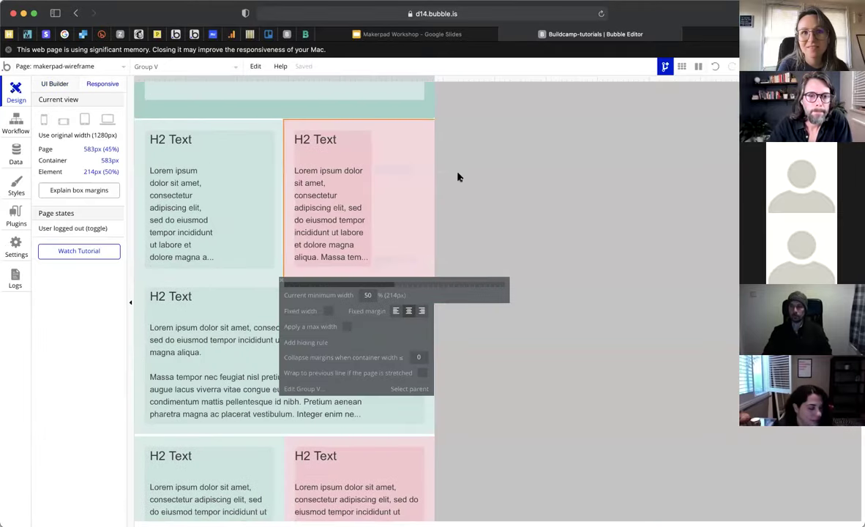
{"action": "left_click", "coordinate": [459, 178]}
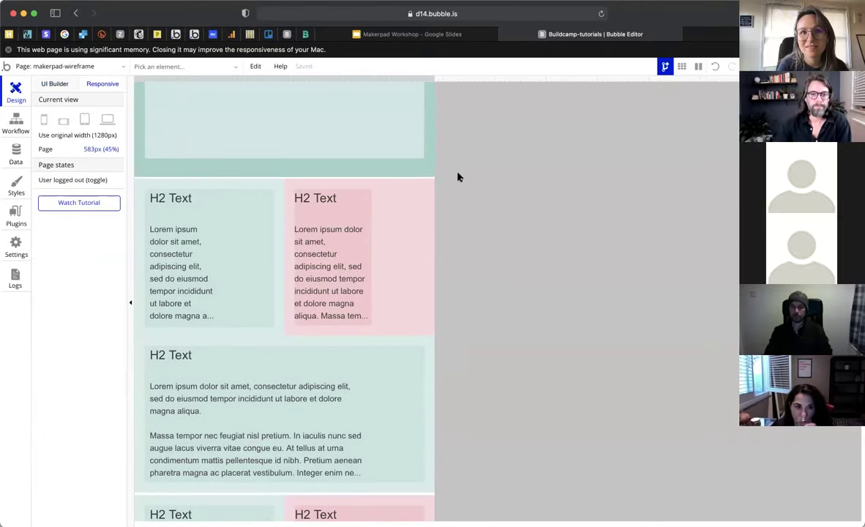
- Compare how the three-card and four-card rows wrap when the responsive preview is widened to 718px, inspecting the fourth card's body text
{"action": "scroll", "coordinate": [435, 219], "scroll_direction": "down", "scroll_amount": 1}
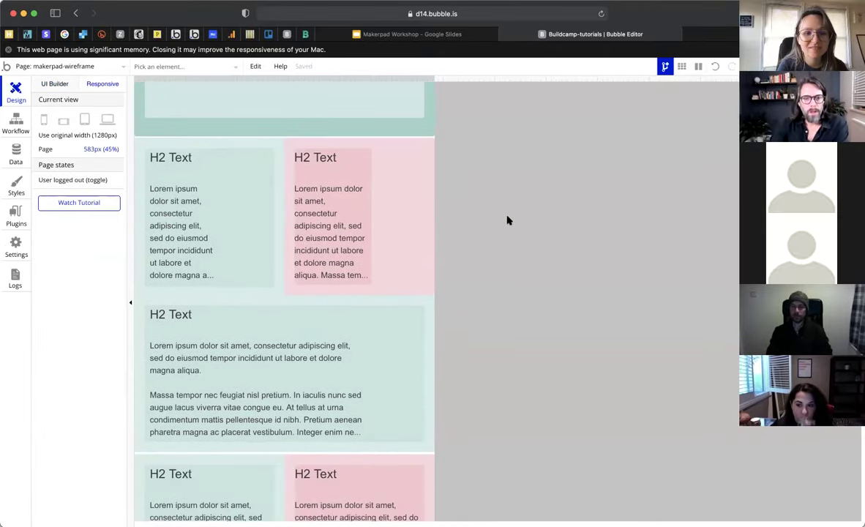
{"action": "scroll", "coordinate": [339, 214], "scroll_direction": "down", "scroll_amount": 1}
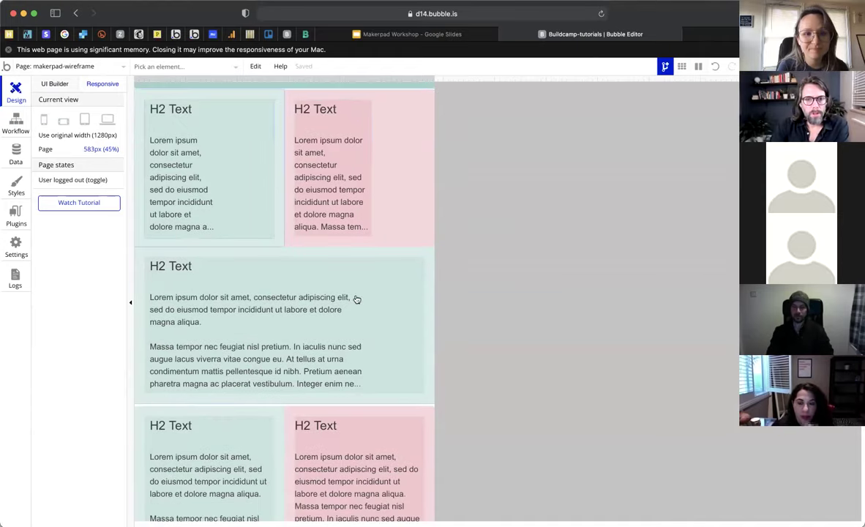
{"action": "left_click_drag", "start_coordinate": [477, 78], "coordinate": [496, 159]}
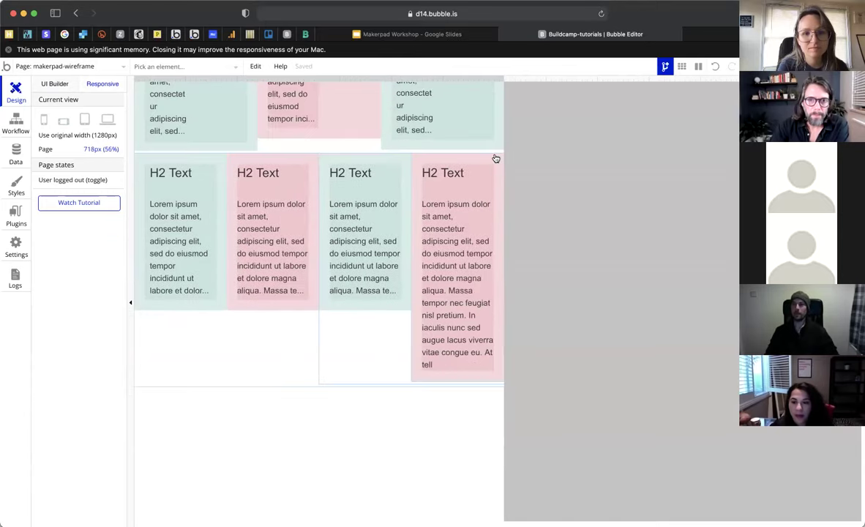
{"action": "scroll", "coordinate": [496, 159], "scroll_direction": "up", "scroll_amount": 3}
{"action": "scroll", "coordinate": [404, 253], "scroll_direction": "up", "scroll_amount": 1}
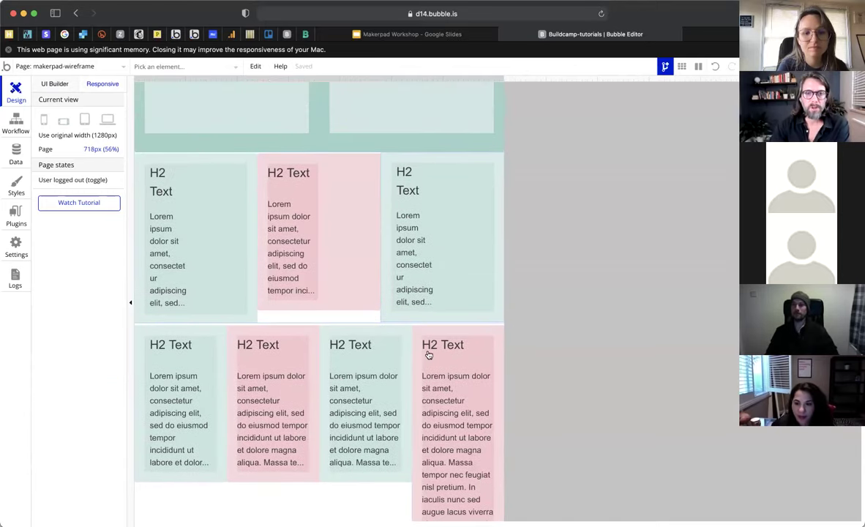
{"action": "scroll", "coordinate": [455, 292], "scroll_direction": "down", "scroll_amount": 4}
{"action": "left_click", "coordinate": [489, 358]}
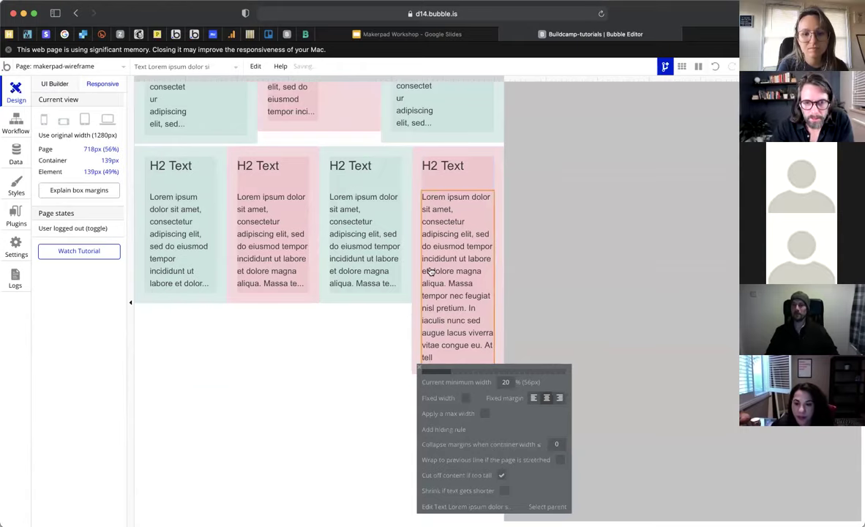
{"action": "scroll", "coordinate": [430, 270], "scroll_direction": "up", "scroll_amount": 4}
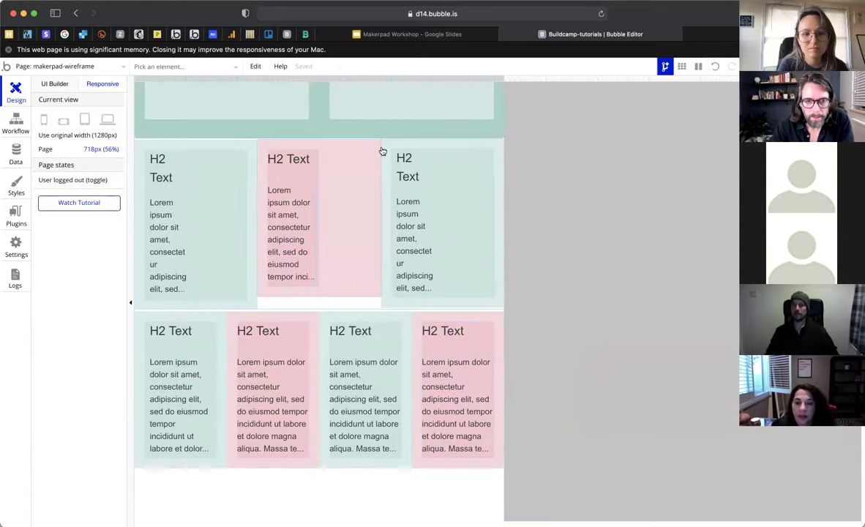
- Narrow the responsive preview to 614px and examine how the card rows, two-column section and header stack
{"action": "left_click_drag", "start_coordinate": [501, 81], "coordinate": [443, 84]}
{"action": "scroll", "coordinate": [251, 219], "scroll_direction": "down", "scroll_amount": 1}
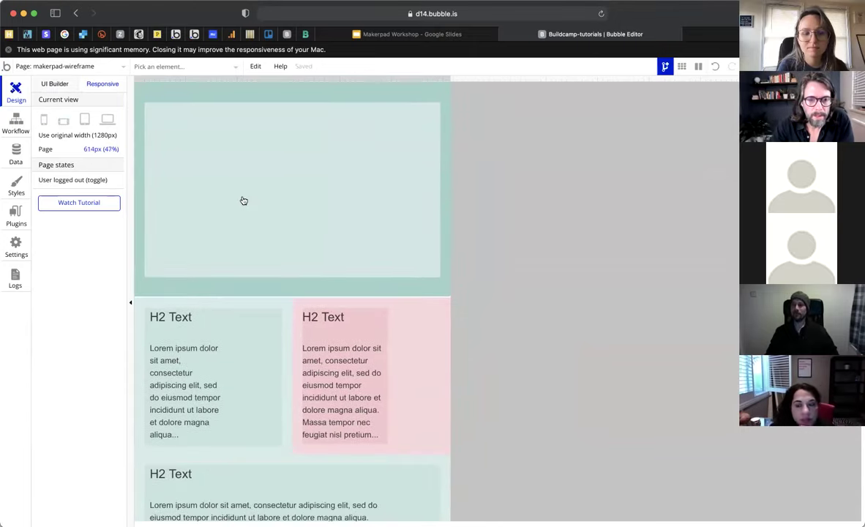
{"action": "scroll", "coordinate": [446, 176], "scroll_direction": "down", "scroll_amount": 5}
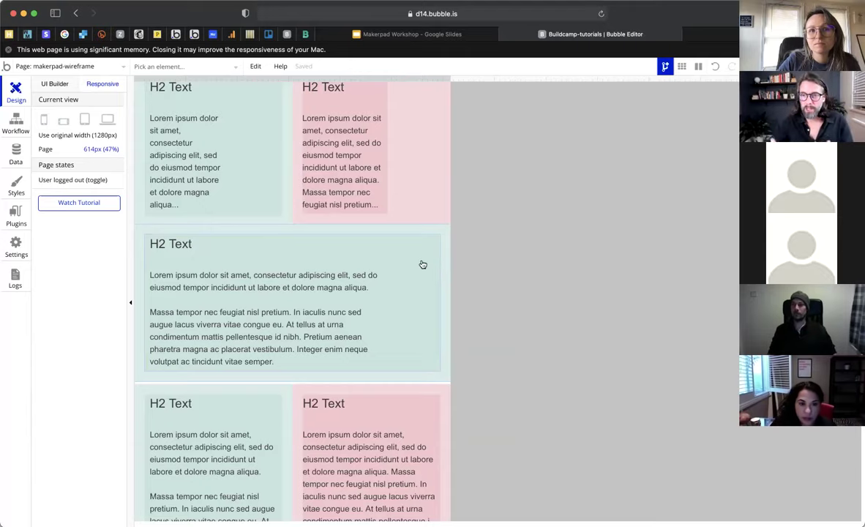
{"action": "scroll", "coordinate": [311, 330], "scroll_direction": "down", "scroll_amount": 5}
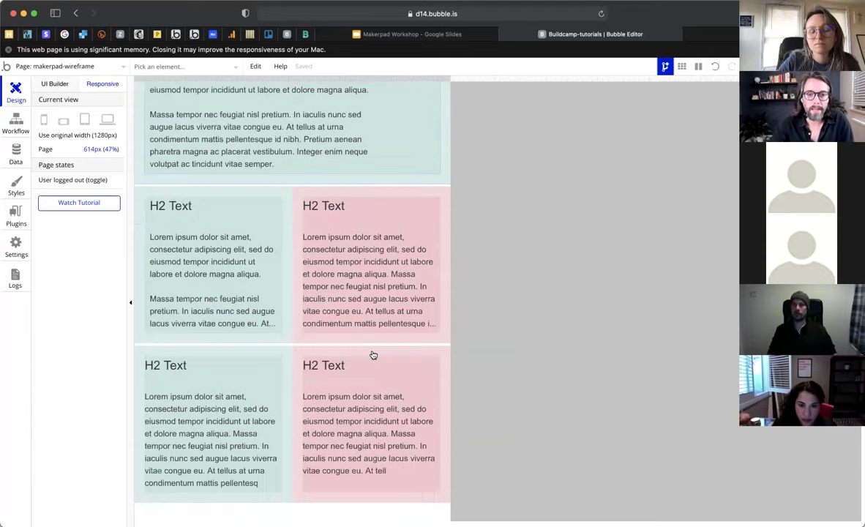
{"action": "scroll", "coordinate": [373, 355], "scroll_direction": "down", "scroll_amount": 1}
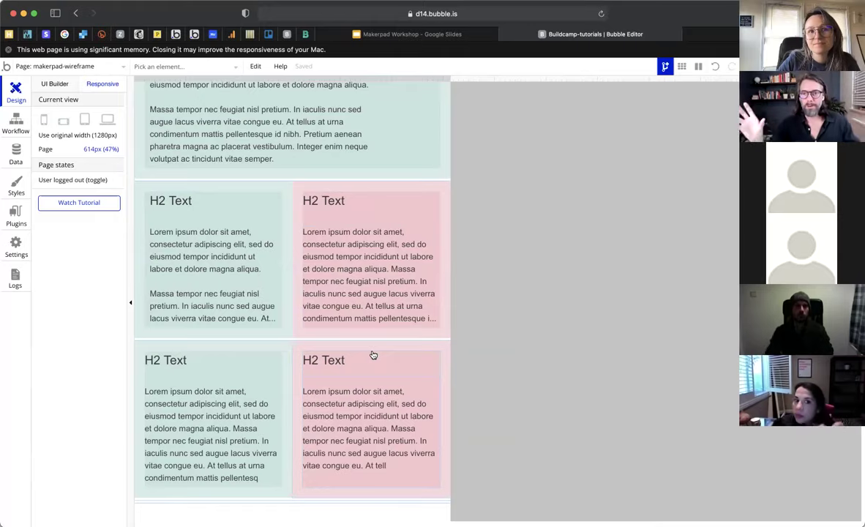
{"action": "scroll", "coordinate": [263, 314], "scroll_direction": "up", "scroll_amount": 6}
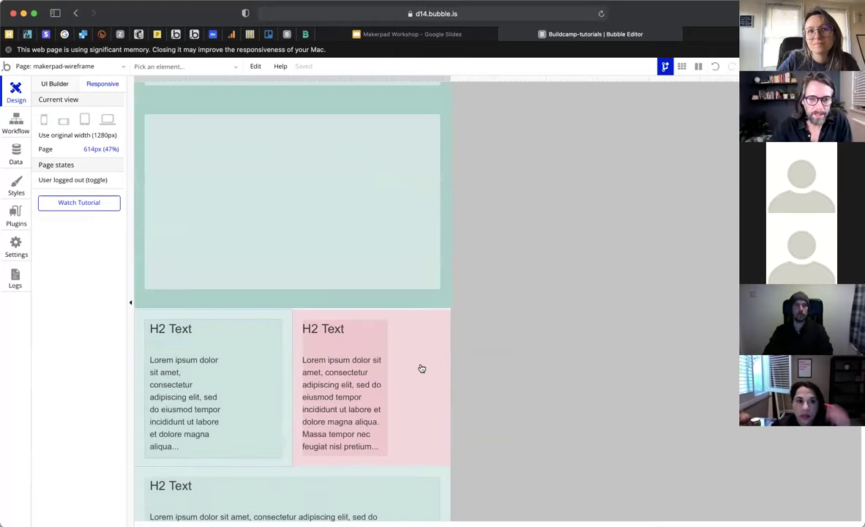
{"action": "scroll", "coordinate": [421, 367], "scroll_direction": "up", "scroll_amount": 3}
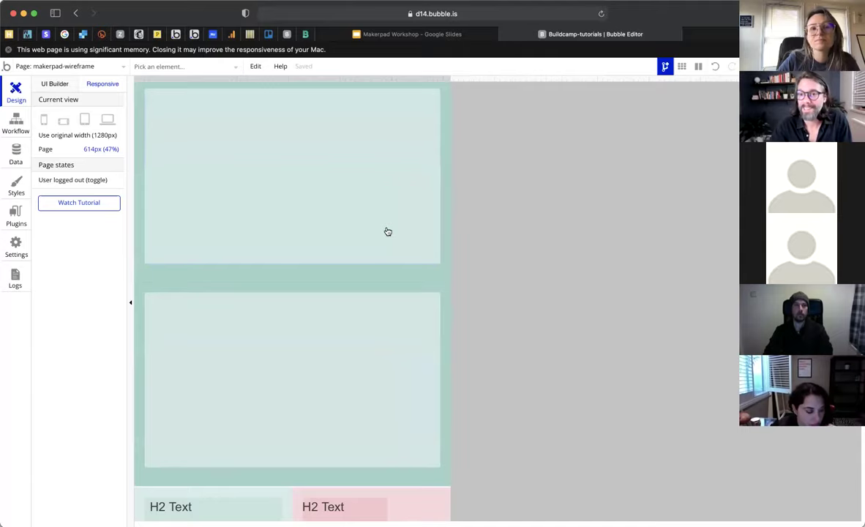
{"action": "scroll", "coordinate": [123, 117], "scroll_direction": "up", "scroll_amount": 2}
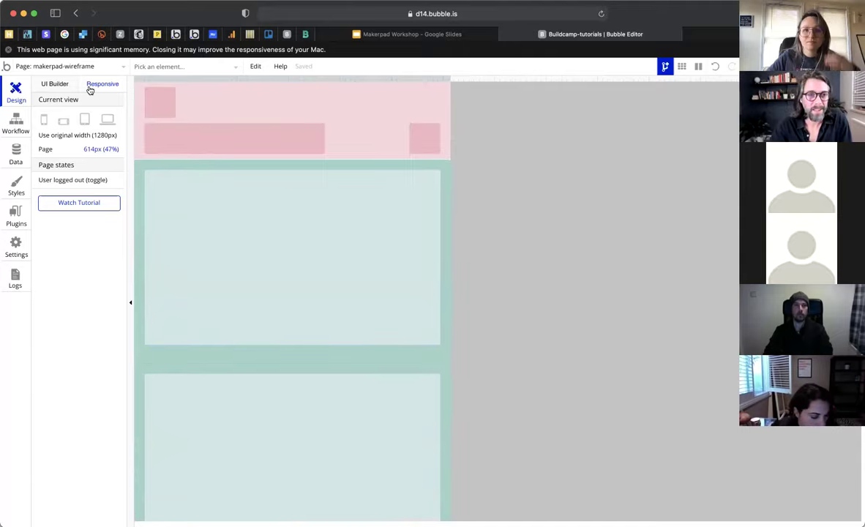
- Delete the wide pink bar from the page header
{"action": "left_click", "coordinate": [238, 150]}
{"action": "left_click", "coordinate": [189, 162]}
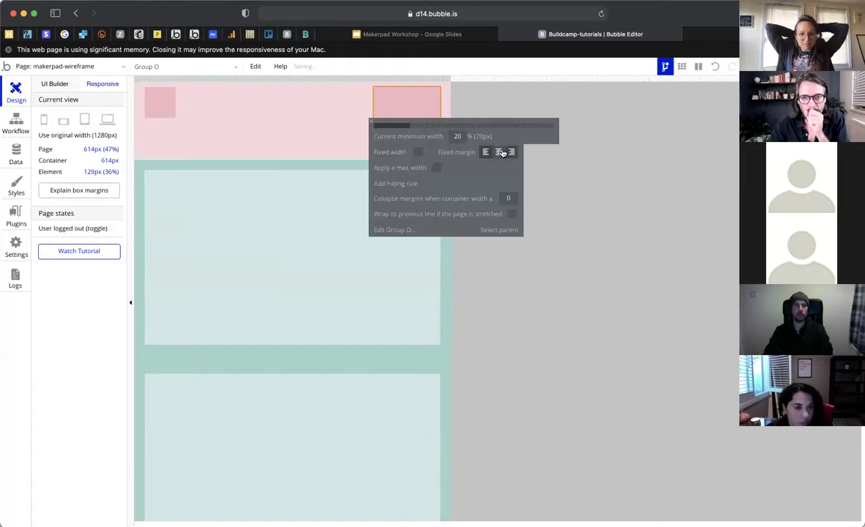
{"action": "left_click", "coordinate": [55, 85]}
{"action": "key", "text": "BackSpace"}
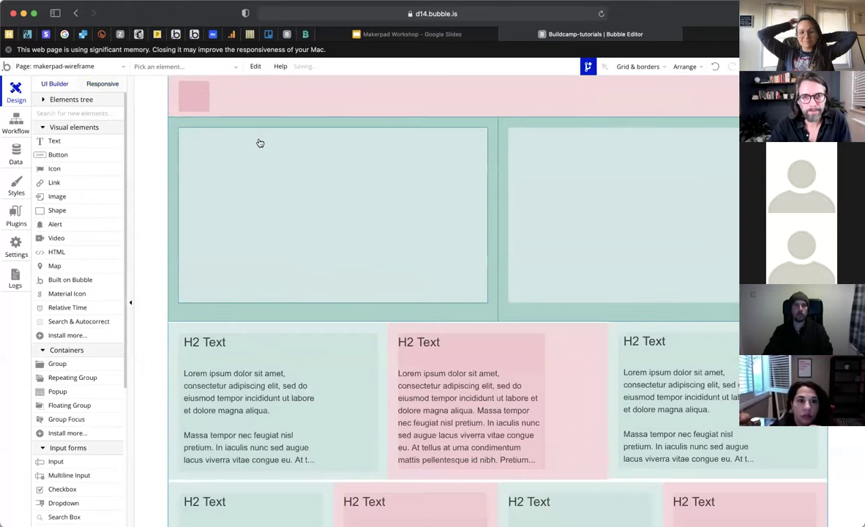
- Widen the inner group of the middle pink card in the three-card row and set its width to 386
{"action": "scroll", "coordinate": [261, 144], "scroll_direction": "down", "scroll_amount": 2}
{"action": "scroll", "coordinate": [499, 232], "scroll_direction": "down", "scroll_amount": 2}
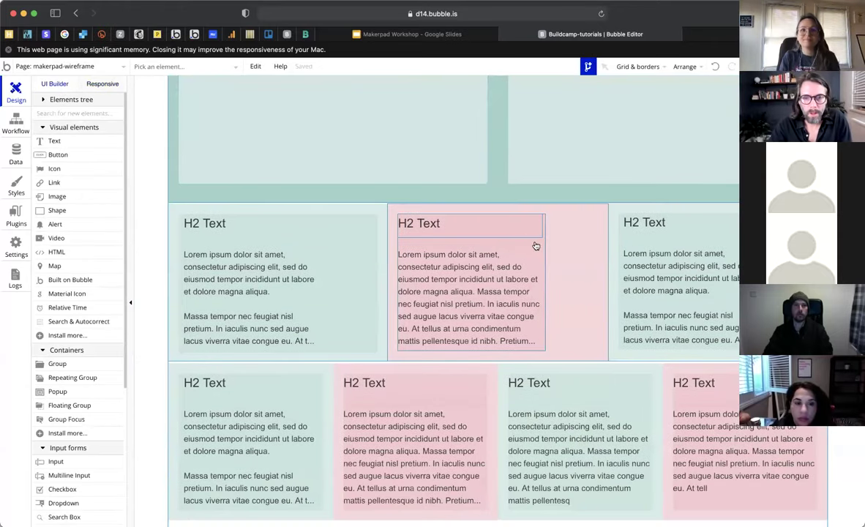
{"action": "left_click", "coordinate": [548, 281]}
{"action": "left_click_drag", "start_coordinate": [548, 284], "coordinate": [598, 280]}
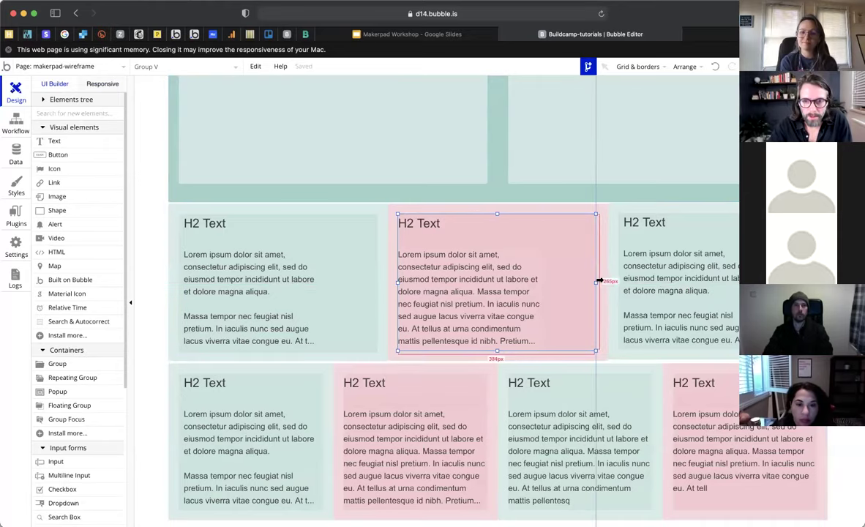
{"action": "left_click_drag", "start_coordinate": [598, 283], "coordinate": [599, 280]}
{"action": "double_click", "coordinate": [599, 280]}
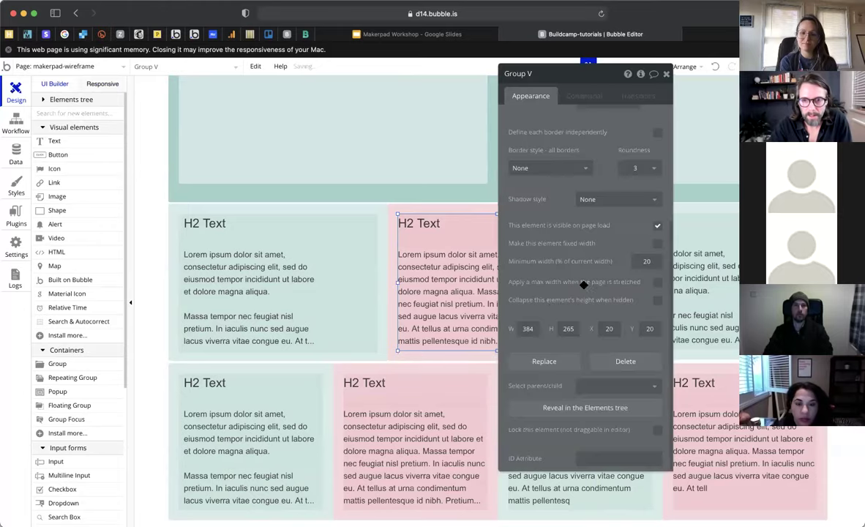
{"action": "left_click_drag", "start_coordinate": [544, 320], "coordinate": [511, 337]}
{"action": "left_click", "coordinate": [497, 346]}
{"action": "key", "text": "BackSpace"}
{"action": "type", "text": "6"}
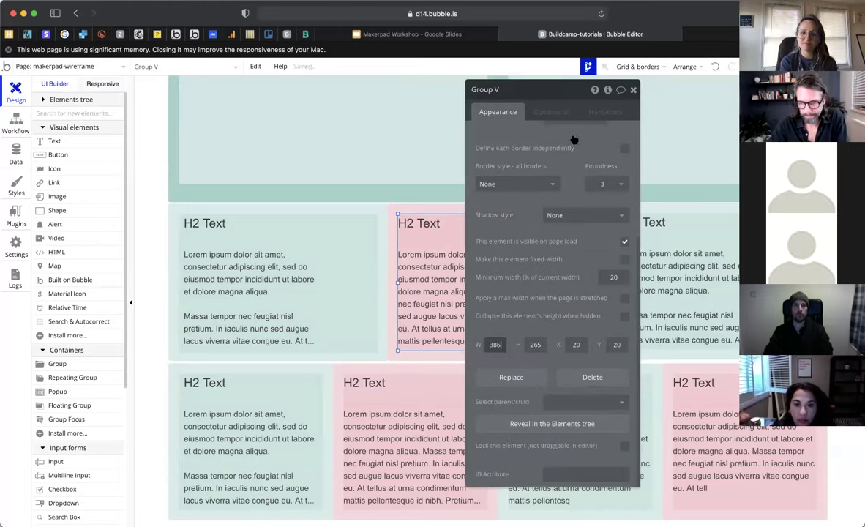
{"action": "left_click", "coordinate": [634, 90]}
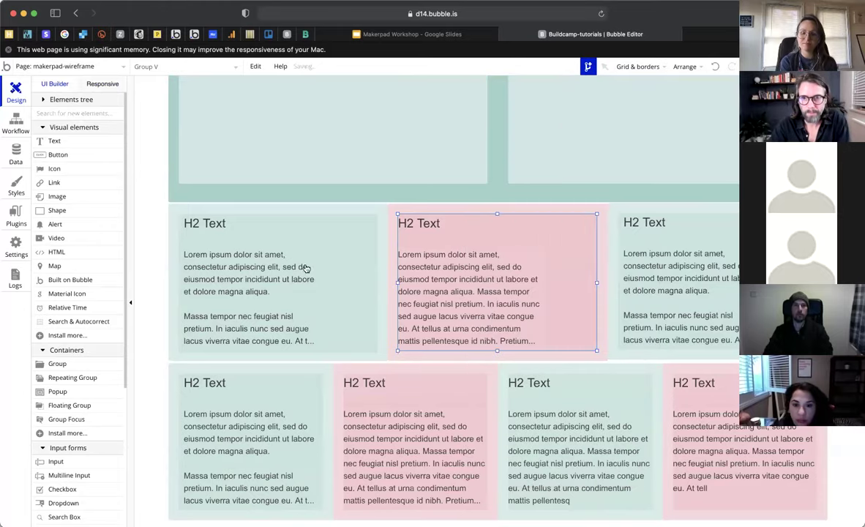
- Change the heading of the first green card in the three-card row to "H2 Text lorem ipsum"
{"action": "left_click", "coordinate": [258, 230]}
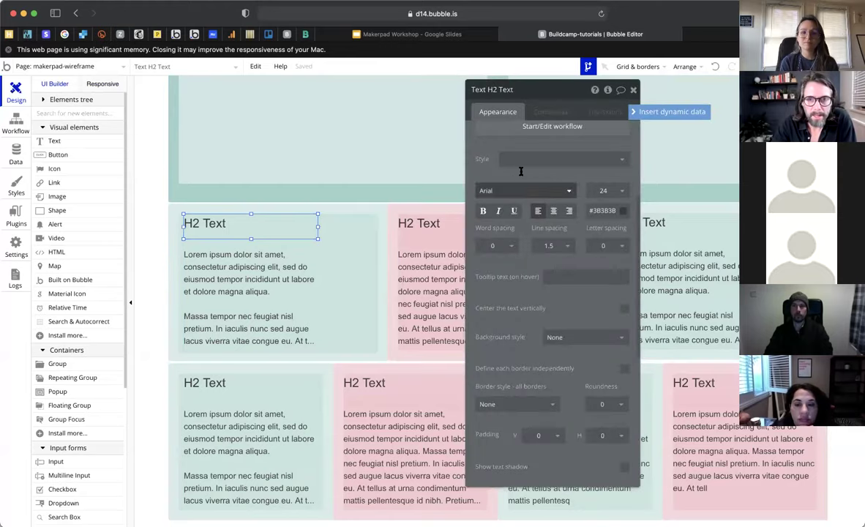
{"action": "scroll", "coordinate": [540, 154], "scroll_direction": "up", "scroll_amount": 5}
{"action": "left_click", "coordinate": [532, 141]}
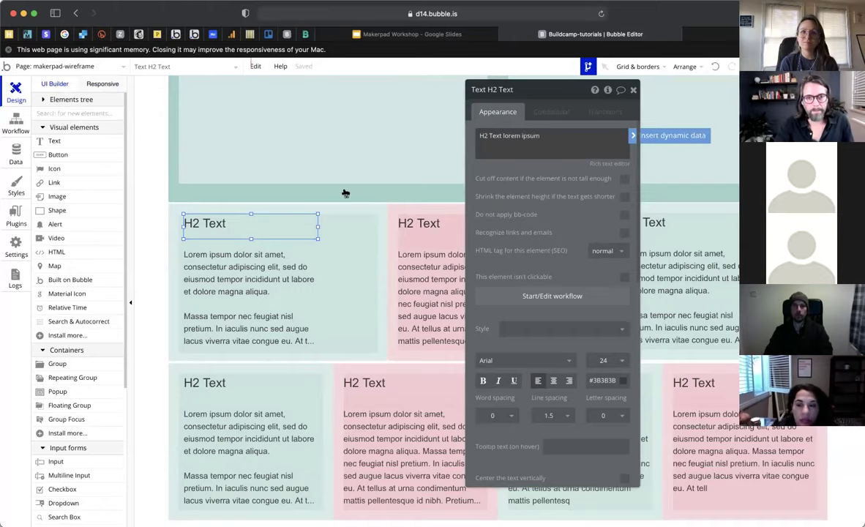
{"action": "left_click", "coordinate": [634, 91]}
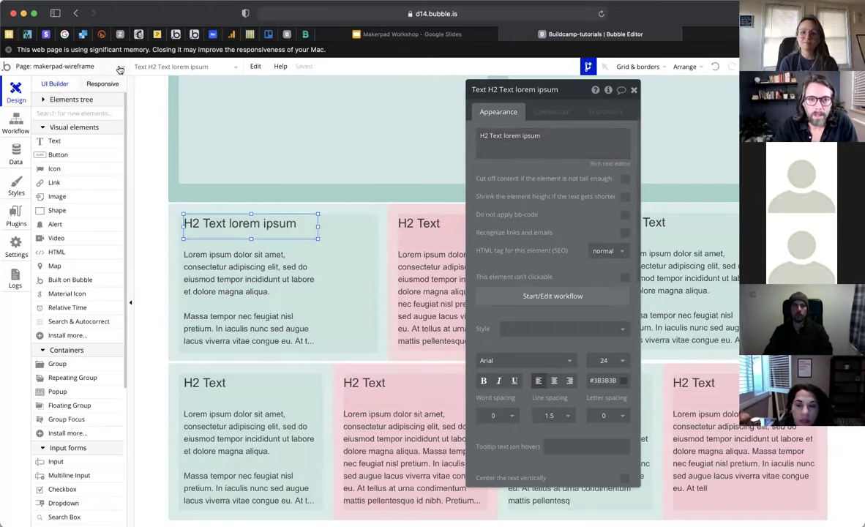
- Examine the stacked cards and the longer heading in the 375px mobile preview, inspecting the pink card heading's responsive settings
{"action": "left_click", "coordinate": [102, 83]}
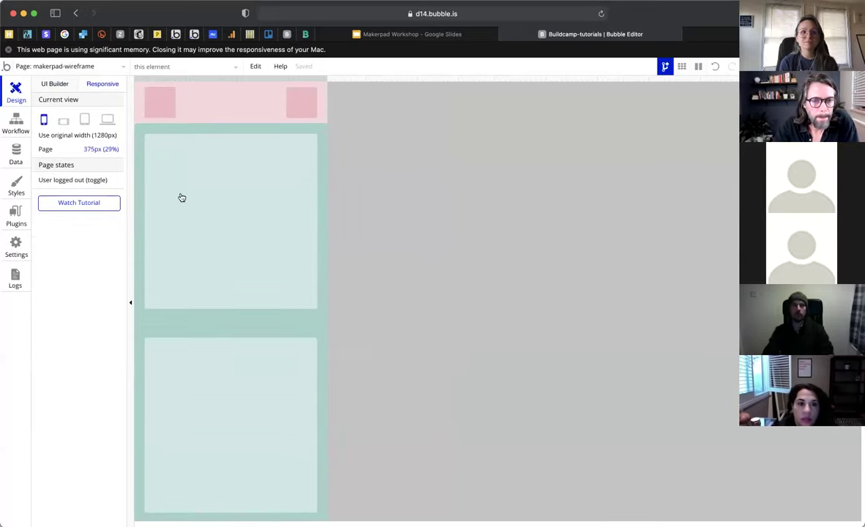
{"action": "scroll", "coordinate": [182, 198], "scroll_direction": "down", "scroll_amount": 6}
{"action": "scroll", "coordinate": [184, 172], "scroll_direction": "up", "scroll_amount": 1}
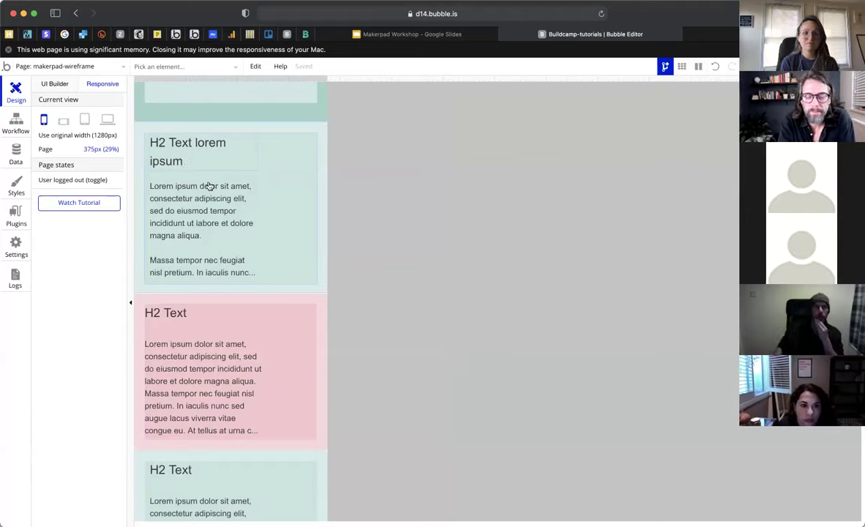
{"action": "right_click", "coordinate": [195, 324]}
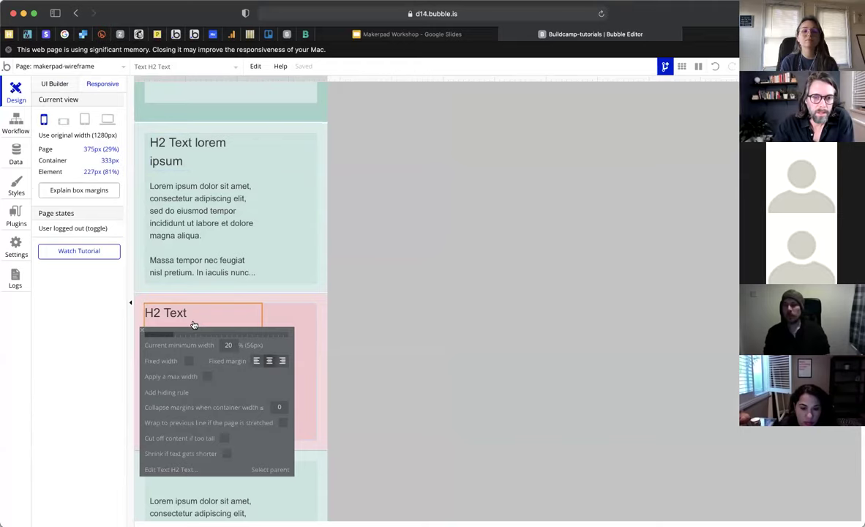
{"action": "scroll", "coordinate": [188, 387], "scroll_direction": "down", "scroll_amount": 3}
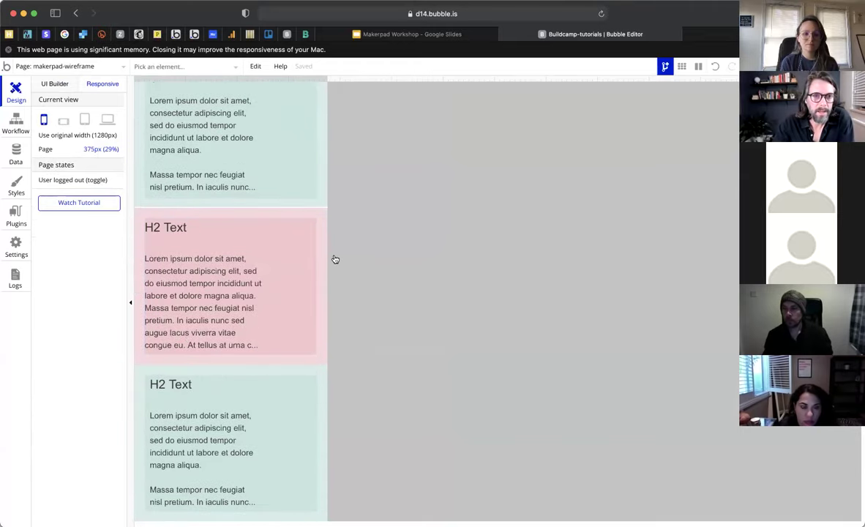
- Shrink the "H2 Text lorem ipsum" text box to about 230 by 40 px and check its wrapping in the mobile preview
{"action": "left_click", "coordinate": [277, 353]}
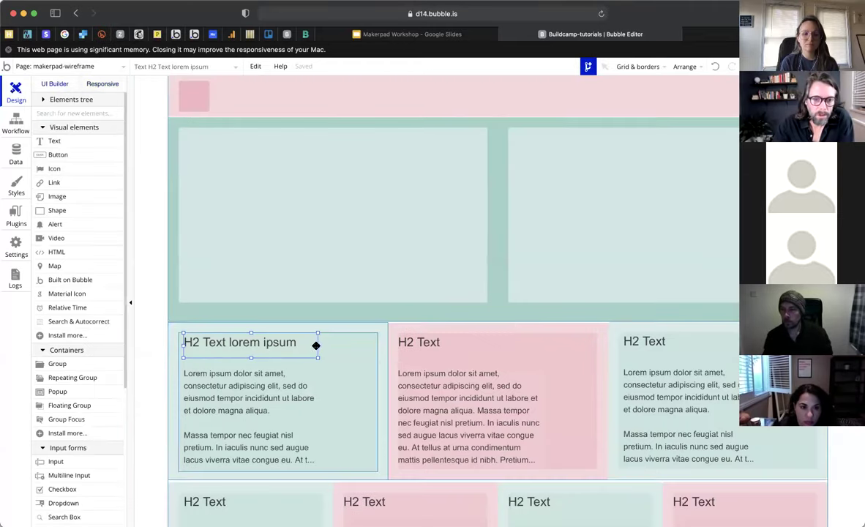
{"action": "left_click_drag", "start_coordinate": [251, 358], "coordinate": [251, 355]}
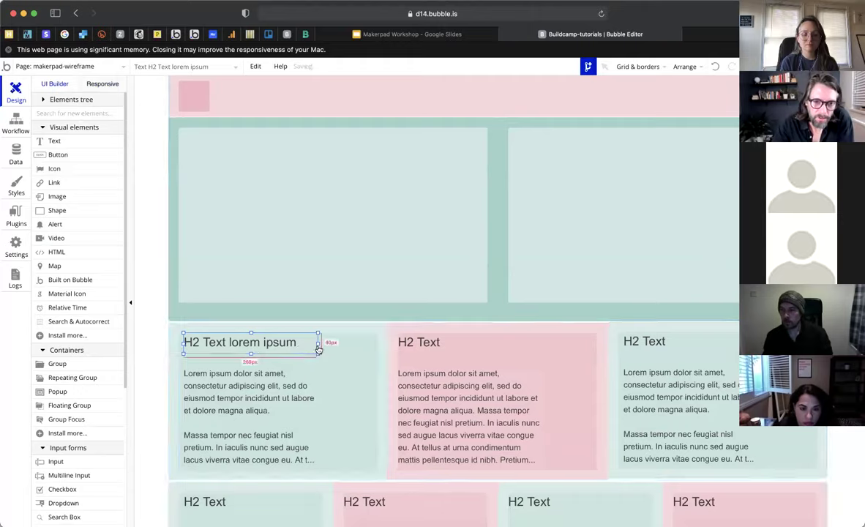
{"action": "mouse_move", "coordinate": [318, 343]}
{"action": "left_mouse_down"}
{"action": "mouse_move", "coordinate": [392, 341]}
{"action": "mouse_move", "coordinate": [303, 342]}
{"action": "left_mouse_up"}
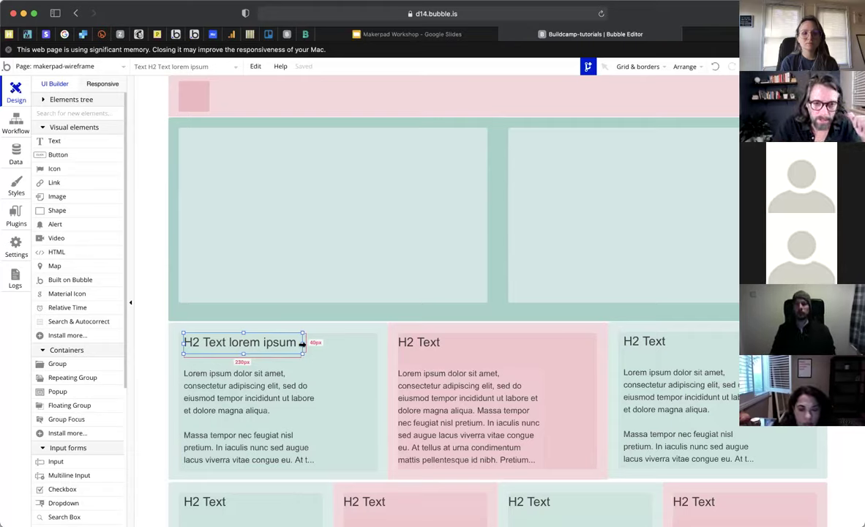
{"action": "left_click_drag", "start_coordinate": [302, 344], "coordinate": [302, 344]}
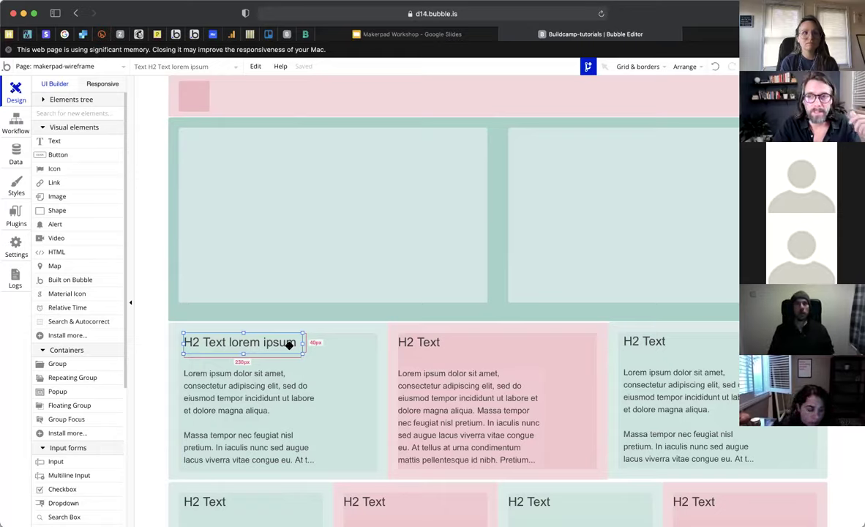
{"action": "left_click", "coordinate": [103, 83]}
{"action": "scroll", "coordinate": [174, 161], "scroll_direction": "up", "scroll_amount": 3}
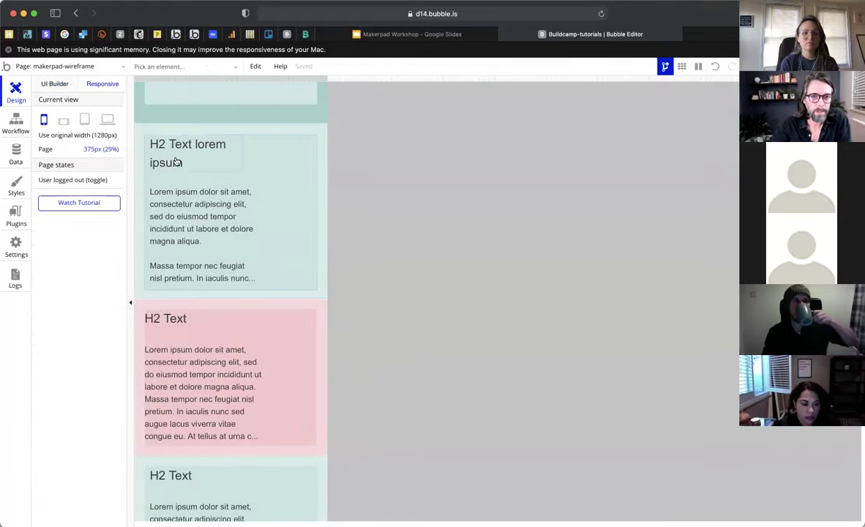
- Widen the "H2 Text lorem ipsum" text box to about 365 px and check it in the 375px mobile preview
{"action": "left_click", "coordinate": [62, 84]}
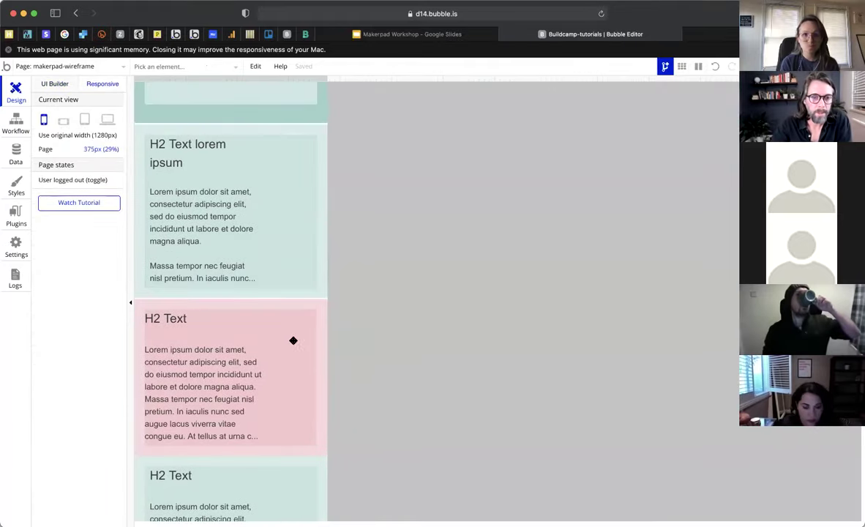
{"action": "left_click_drag", "start_coordinate": [301, 342], "coordinate": [371, 342]}
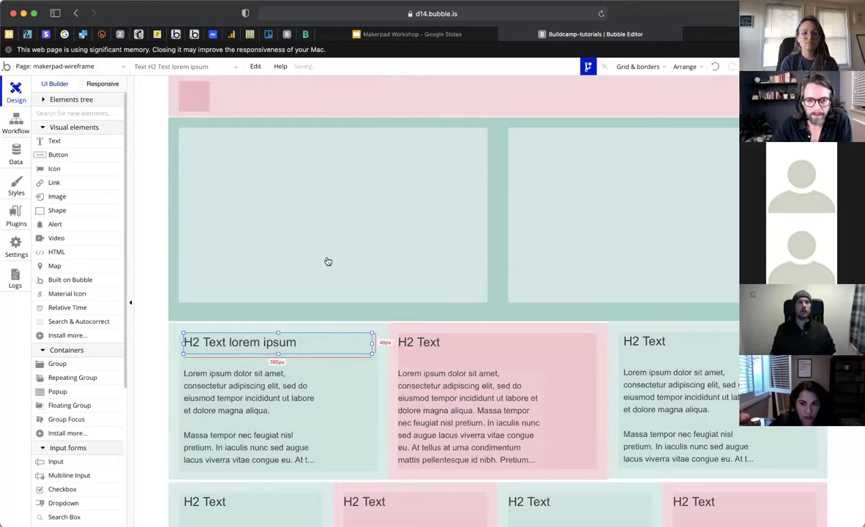
{"action": "left_click", "coordinate": [103, 83]}
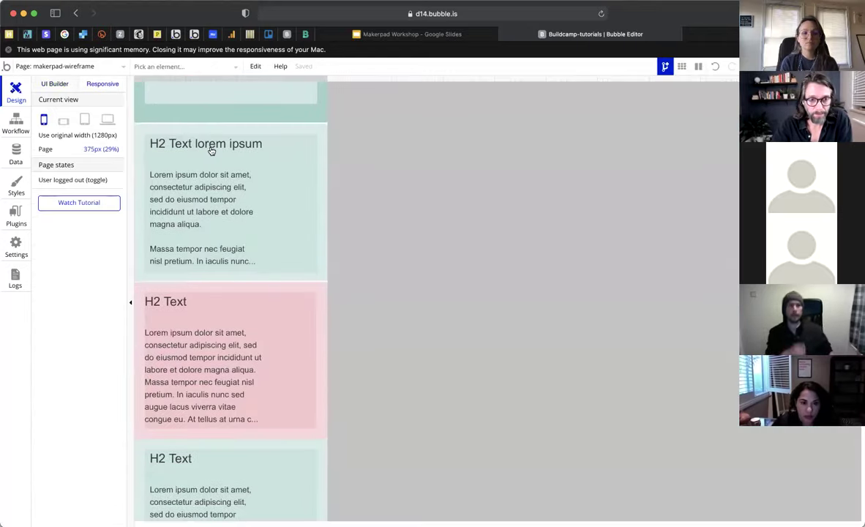
- Inspect the "H2 Text lorem ipsum" heading's responsive settings and the size and minimum-width properties of the first green card's group
{"action": "left_click", "coordinate": [209, 144]}
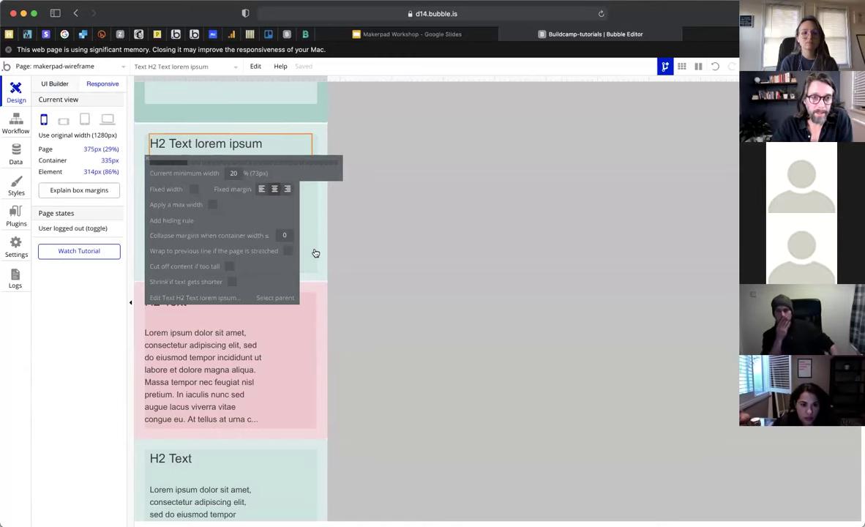
{"action": "left_click", "coordinate": [379, 256]}
{"action": "scroll", "coordinate": [378, 252], "scroll_direction": "down", "scroll_amount": 3}
{"action": "left_click", "coordinate": [378, 252]}
{"action": "double_click", "coordinate": [424, 256]}
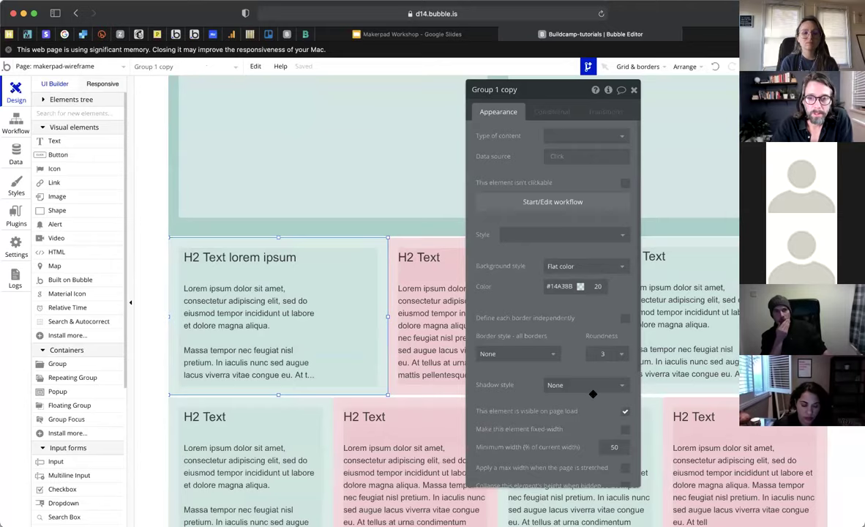
{"action": "scroll", "coordinate": [593, 392], "scroll_direction": "down", "scroll_amount": 2}
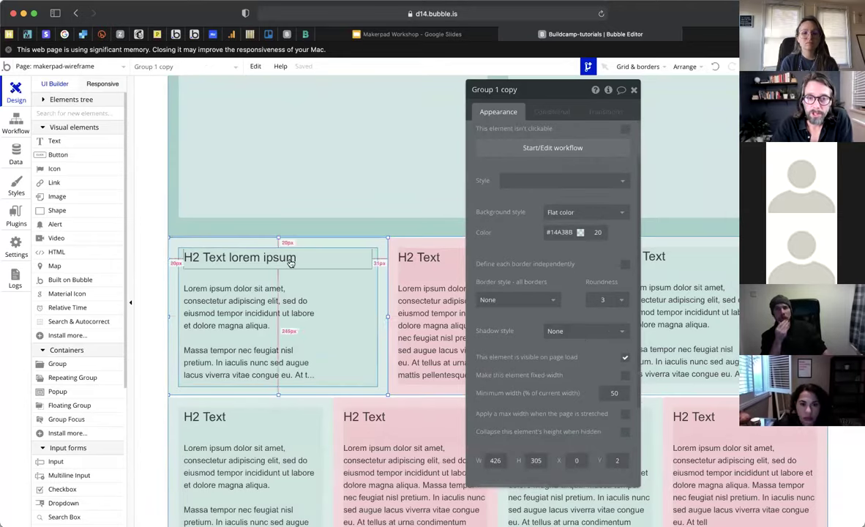
- Try narrowing the "H2 Text lorem ipsum" text box to about 110 px, and widen it to the card's inner right edge
{"action": "left_click", "coordinate": [370, 259]}
{"action": "left_click_drag", "start_coordinate": [370, 258], "coordinate": [303, 258]}
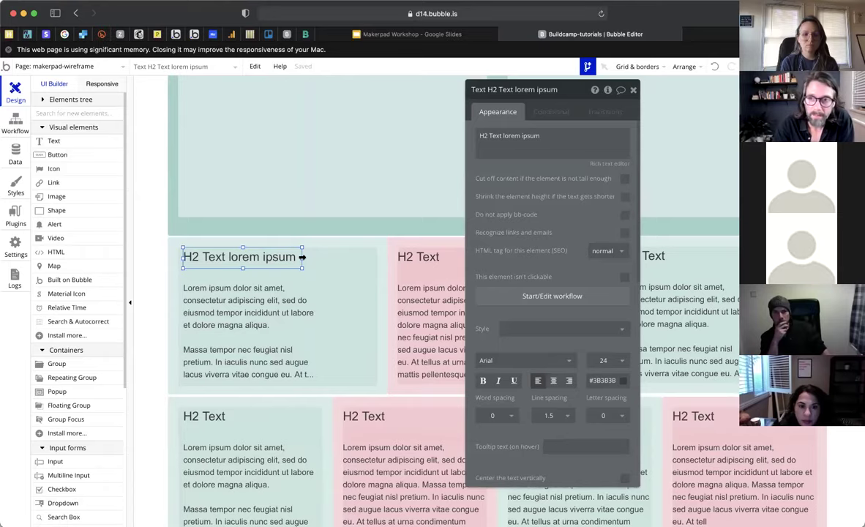
{"action": "left_click_drag", "start_coordinate": [269, 261], "coordinate": [243, 265]}
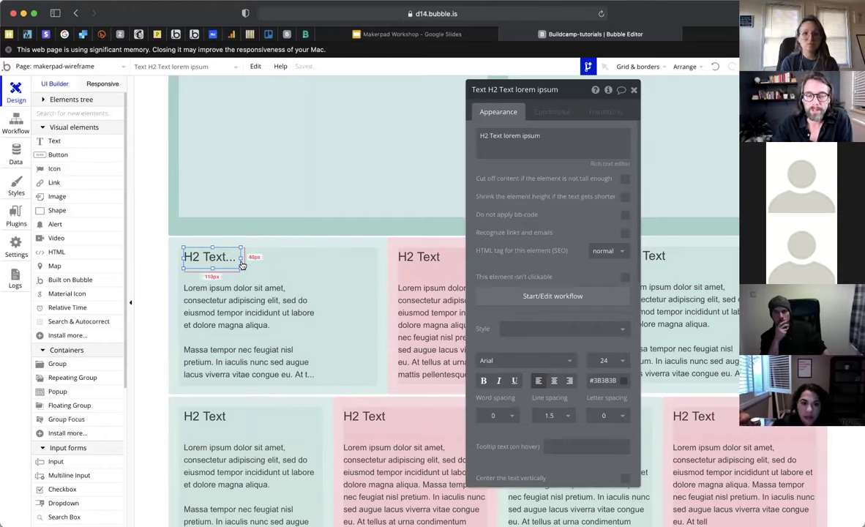
{"action": "left_click_drag", "start_coordinate": [243, 258], "coordinate": [378, 256]}
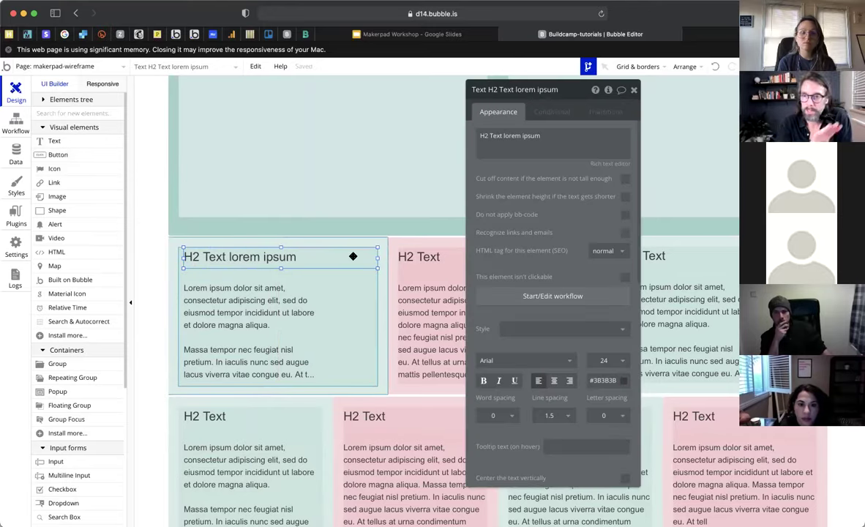
- Widen the first green card's body text to the inner right edge and shorten its height to free space below it
{"action": "left_click", "coordinate": [320, 313]}
{"action": "left_click_drag", "start_coordinate": [320, 332], "coordinate": [383, 331]}
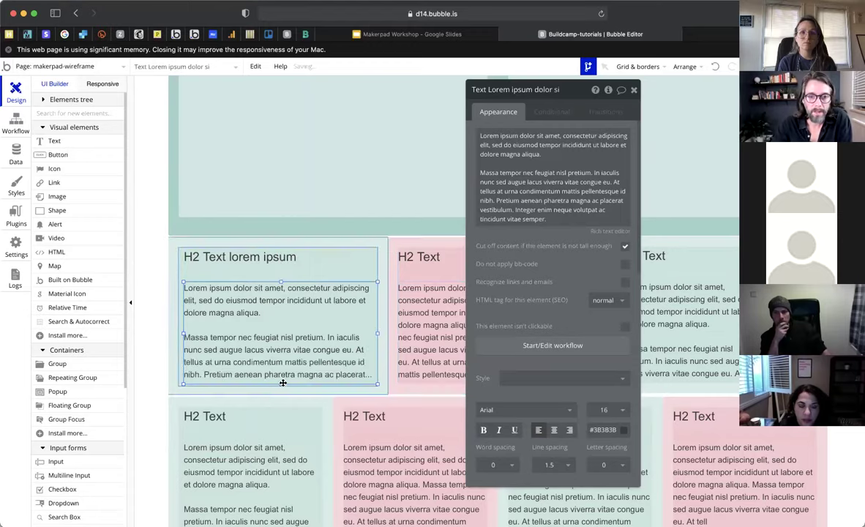
{"action": "left_click_drag", "start_coordinate": [282, 382], "coordinate": [287, 345]}
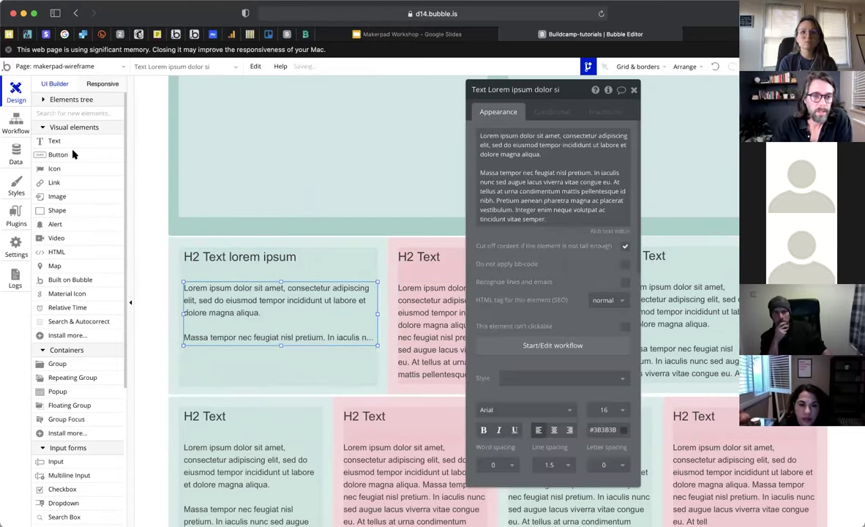
- Draw a button below the first green card's body text and align the body text, heading and button to the inner left edge
{"action": "left_click", "coordinate": [73, 154]}
{"action": "mouse_move", "coordinate": [193, 357]}
{"action": "left_mouse_down"}
{"action": "mouse_move", "coordinate": [242, 374]}
{"action": "mouse_move", "coordinate": [372, 370]}
{"action": "left_mouse_up"}
{"action": "left_click", "coordinate": [212, 343]}
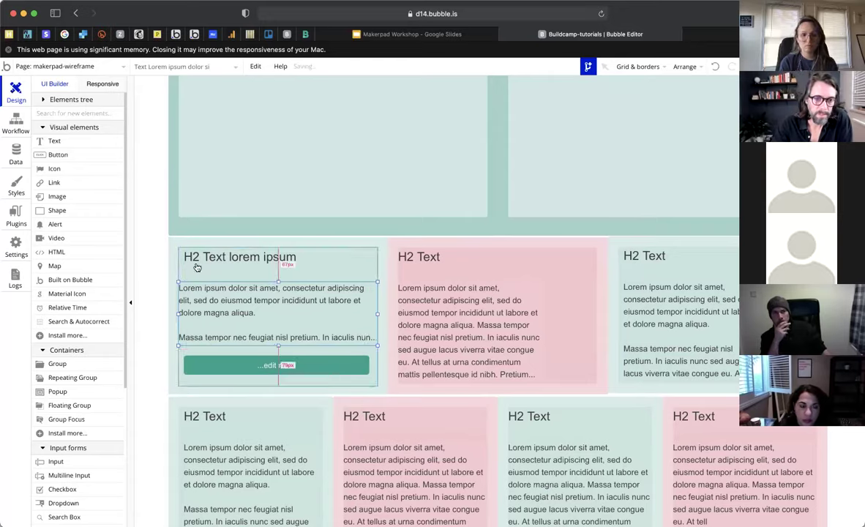
{"action": "left_click_drag", "start_coordinate": [185, 257], "coordinate": [179, 280]}
{"action": "left_click", "coordinate": [206, 370]}
{"action": "left_click_drag", "start_coordinate": [183, 366], "coordinate": [178, 366]}
{"action": "key", "text": "Escape"}
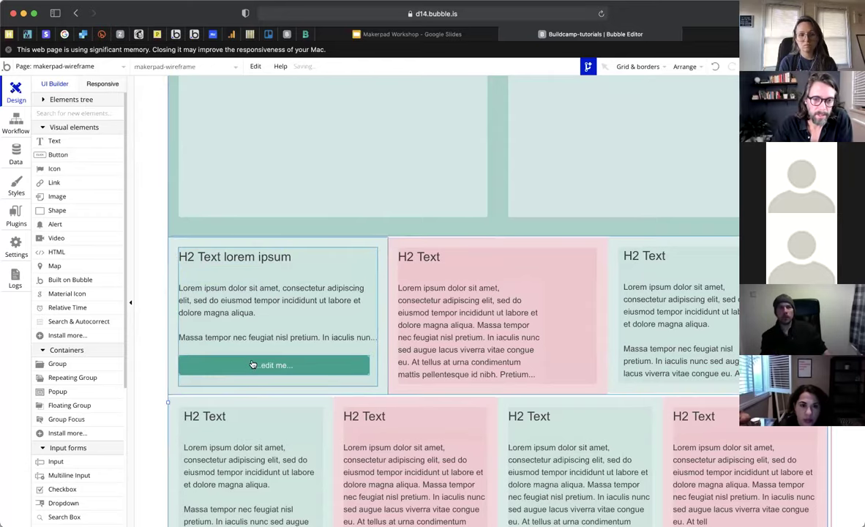
- Stretch the new button to the card's inner right and bottom edges, 386 by 59 px
{"action": "left_click", "coordinate": [373, 372]}
{"action": "left_click_drag", "start_coordinate": [375, 375], "coordinate": [381, 387]}
{"action": "double_click", "coordinate": [369, 378]}
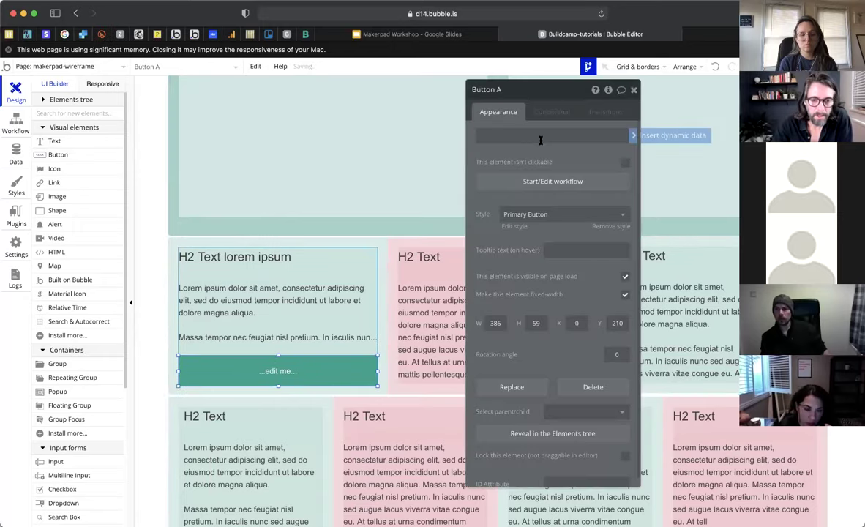
- Label the button "Sign Up" and turn off its fixed width
{"action": "right_click", "coordinate": [541, 141]}
{"action": "left_click", "coordinate": [541, 140]}
{"action": "type", "text": "/s"}
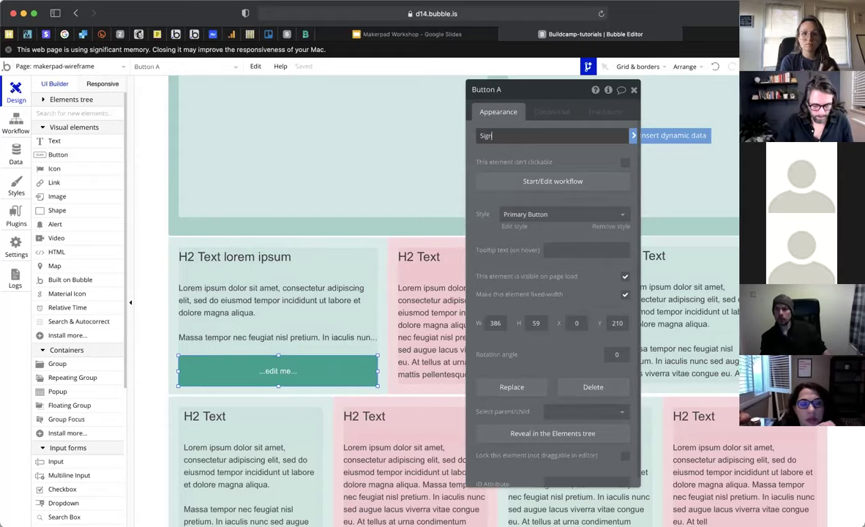
{"action": "left_click", "coordinate": [626, 293]}
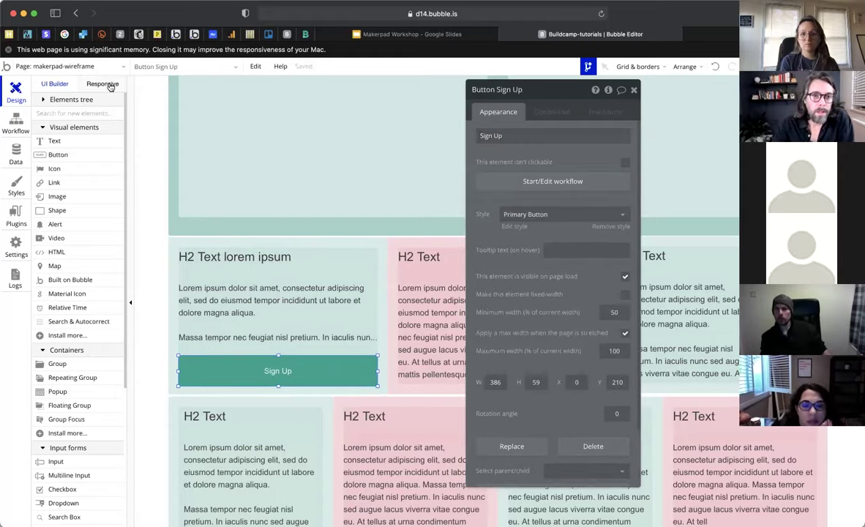
- Check how the Sign Up button and cards resize between the 375px mobile preview and wider page widths
{"action": "left_click", "coordinate": [108, 84]}
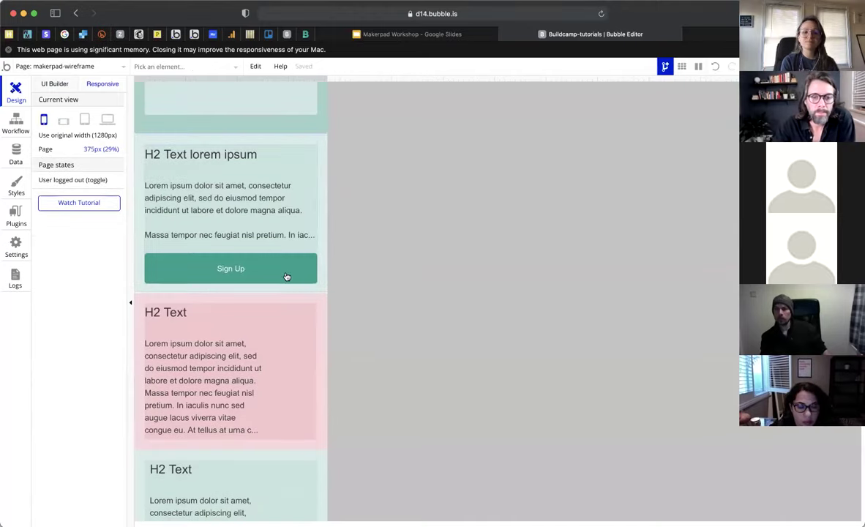
{"action": "left_click_drag", "start_coordinate": [325, 89], "coordinate": [735, 103]}
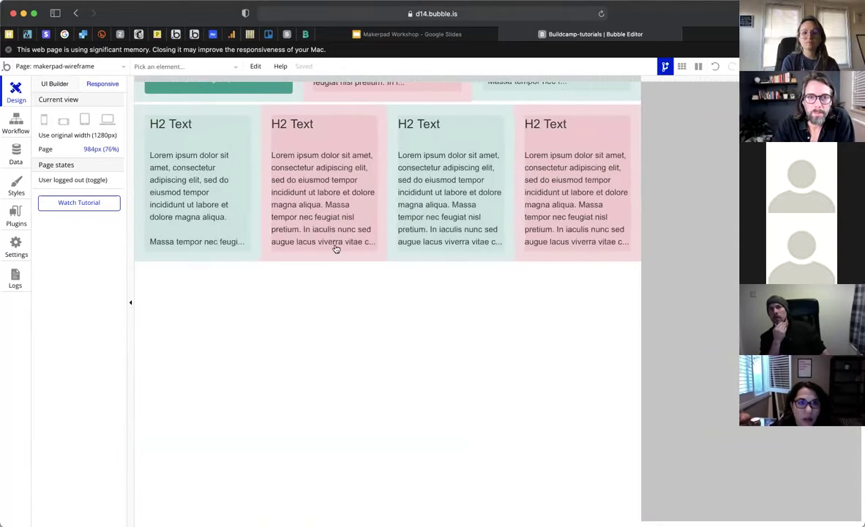
{"action": "scroll", "coordinate": [272, 330], "scroll_direction": "up", "scroll_amount": 4}
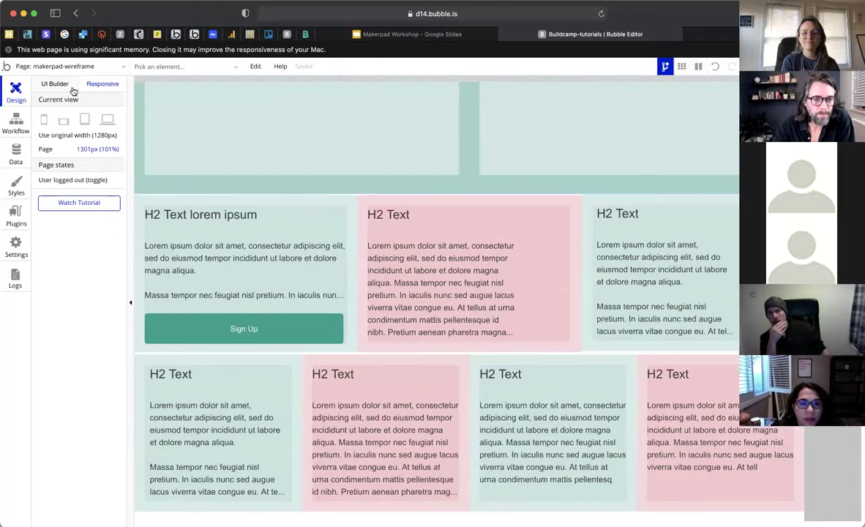
- Narrow the Sign Up button to 150 px, make it fixed-width, and check it in the responsive preview
{"action": "left_click", "coordinate": [332, 336]}
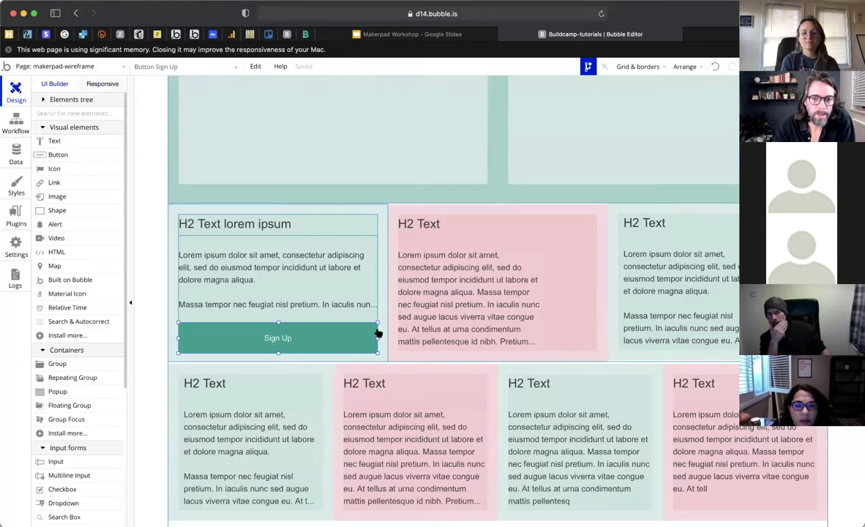
{"action": "scroll", "coordinate": [378, 328], "scroll_direction": "down", "scroll_amount": 1}
{"action": "left_click_drag", "start_coordinate": [377, 328], "coordinate": [368, 328]}
{"action": "mouse_move", "coordinate": [268, 326]}
{"action": "left_mouse_down"}
{"action": "mouse_move", "coordinate": [294, 326]}
{"action": "mouse_move", "coordinate": [257, 325]}
{"action": "left_mouse_up"}
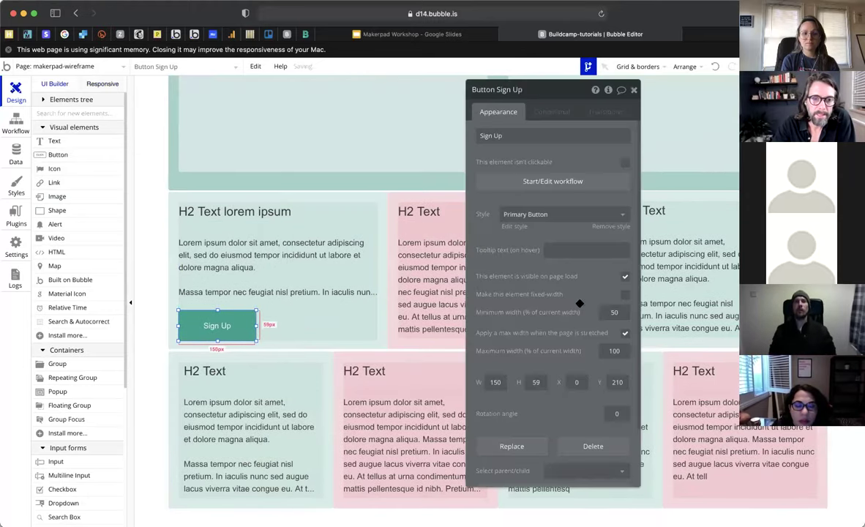
{"action": "left_click", "coordinate": [625, 296]}
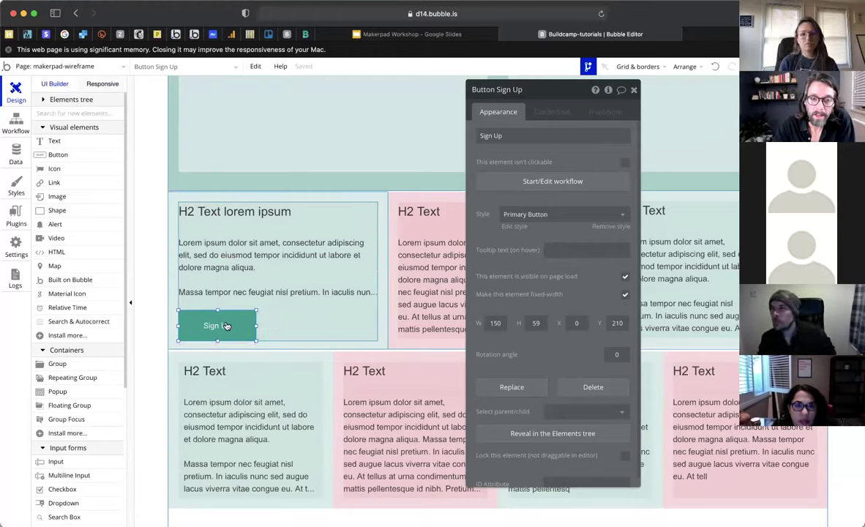
{"action": "left_click", "coordinate": [104, 85]}
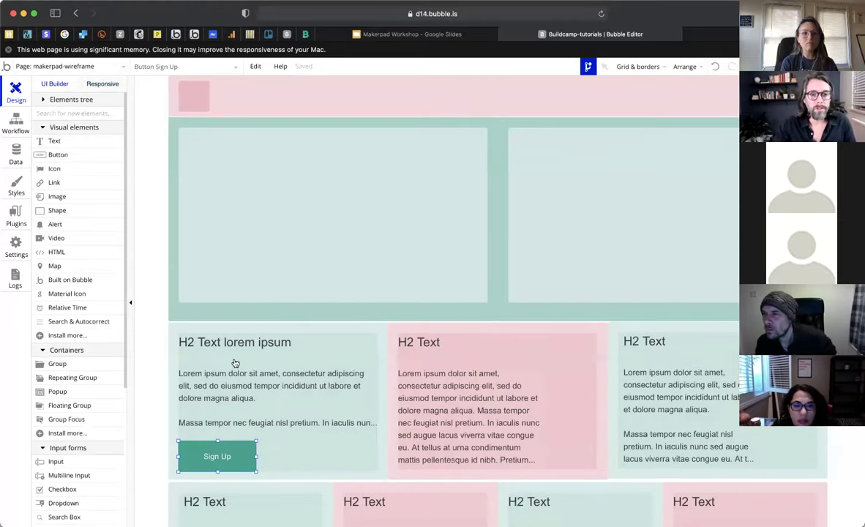
- Duplicate the Sign Up button, place the copy at the card's inner right edge (X 236, Y 208), and label it "Log in"
{"action": "scroll", "coordinate": [235, 357], "scroll_direction": "down", "scroll_amount": 1}
{"action": "scroll", "coordinate": [235, 355], "scroll_direction": "down", "scroll_amount": 3}
{"action": "key", "text": "super+c"}
{"action": "key", "text": "super+v"}
{"action": "left_click_drag", "start_coordinate": [224, 357], "coordinate": [336, 344]}
{"action": "left_click", "coordinate": [335, 344]}
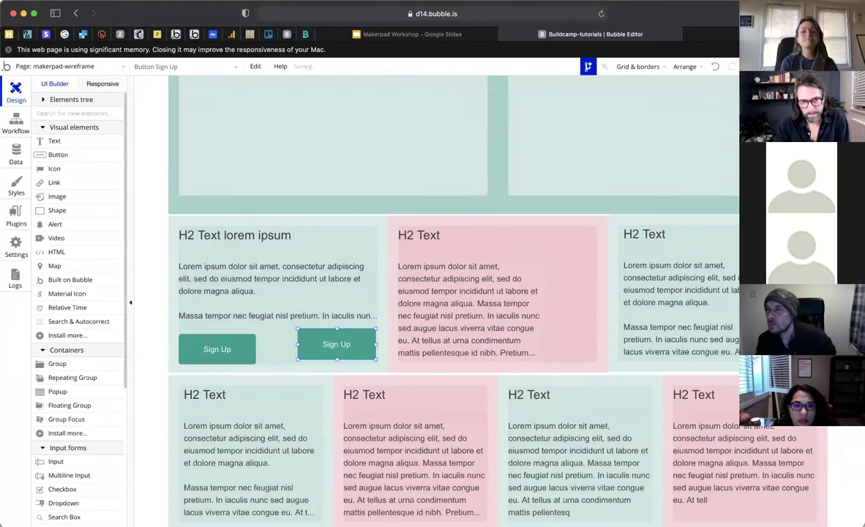
{"action": "key", "text": "Down"}
{"action": "key", "text": "Down"}
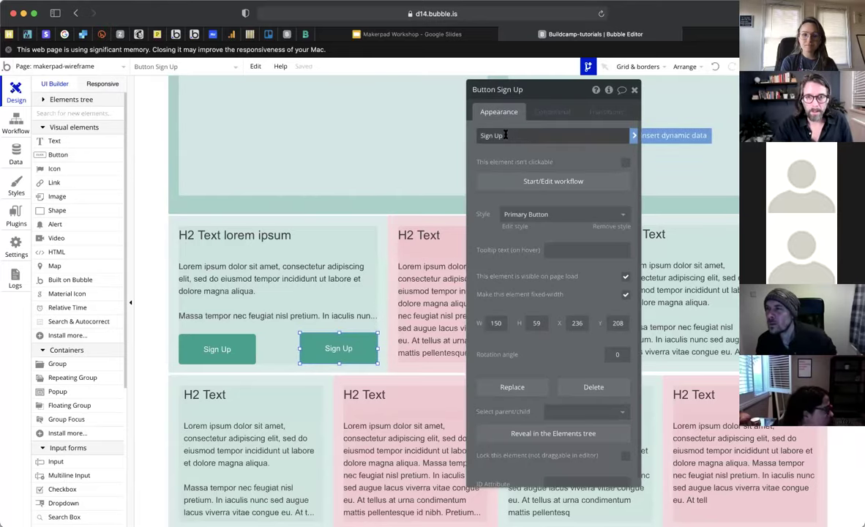
{"action": "triple_click", "coordinate": [481, 135]}
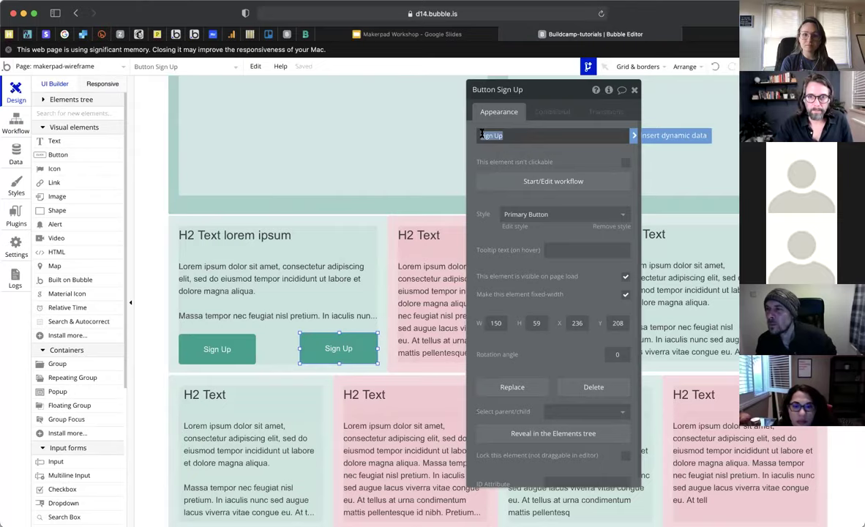
{"action": "type", "text": "Log in"}
- Check the Log in button's fixed width and margin settings and view both buttons in the 375px mobile preview
{"action": "left_click", "coordinate": [112, 109]}
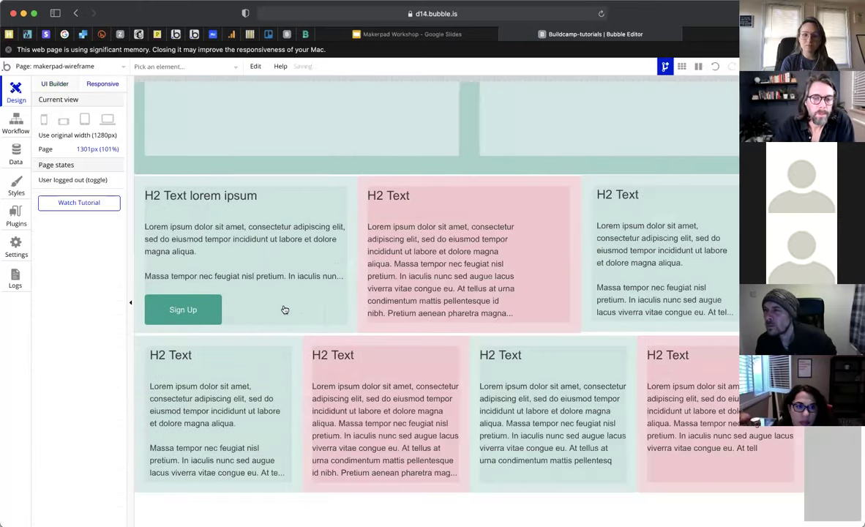
{"action": "left_click", "coordinate": [404, 332]}
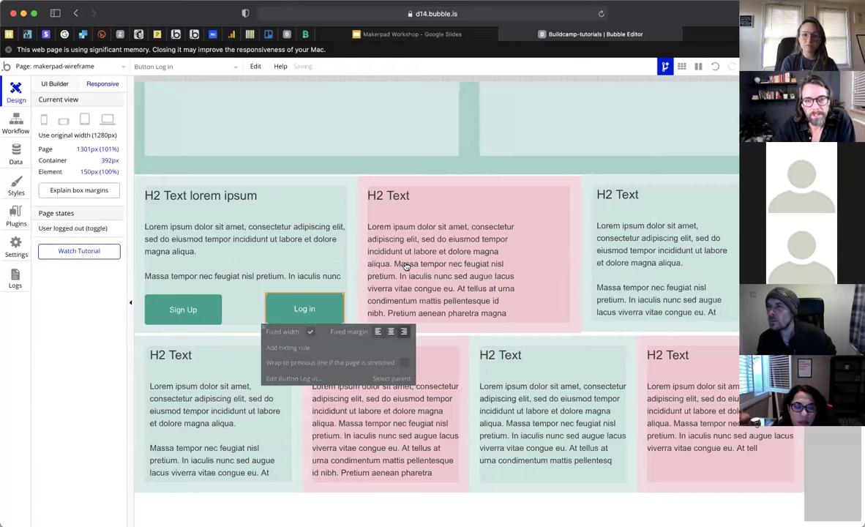
{"action": "left_click", "coordinate": [406, 264]}
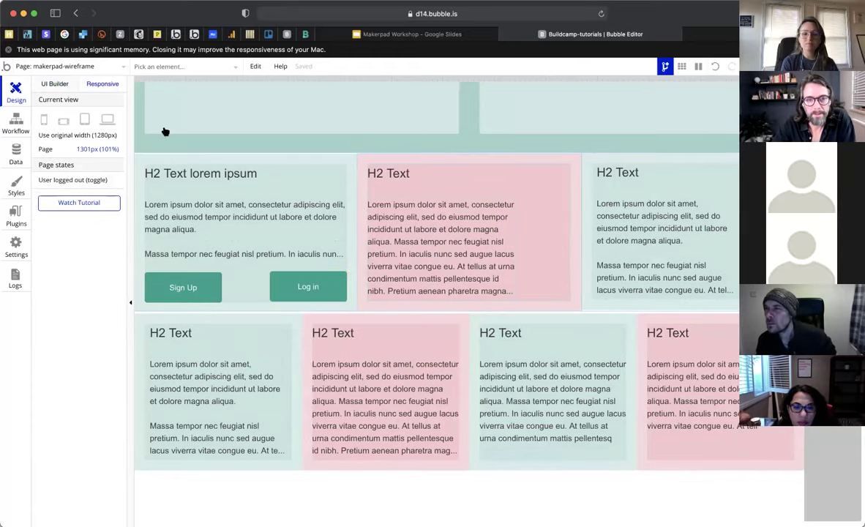
{"action": "left_click", "coordinate": [45, 121]}
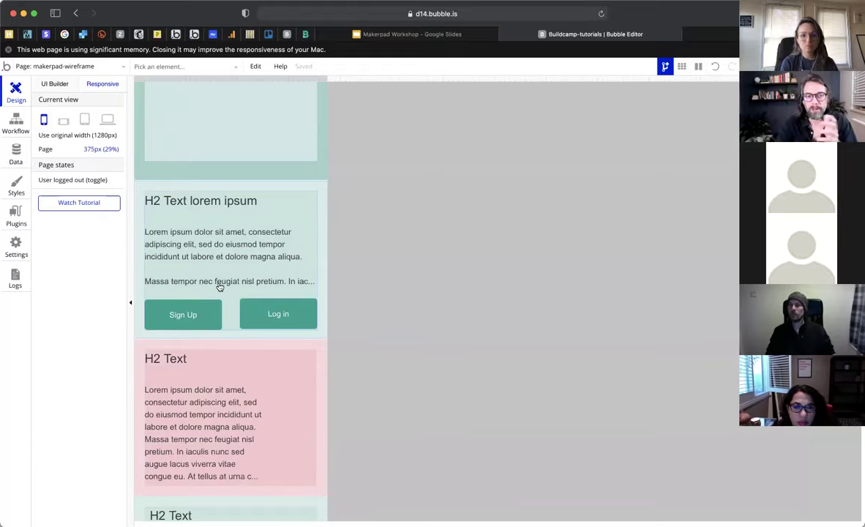
- Give the "H2 Text lorem ipsum" heading a flat muted reddish-brown background so its box is visible
{"action": "left_click", "coordinate": [55, 84]}
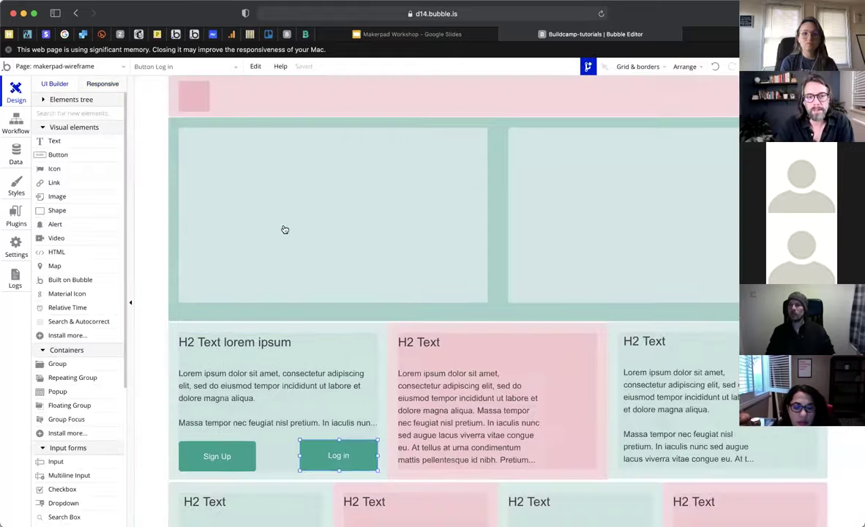
{"action": "scroll", "coordinate": [307, 227], "scroll_direction": "down", "scroll_amount": 3}
{"action": "double_click", "coordinate": [323, 228]}
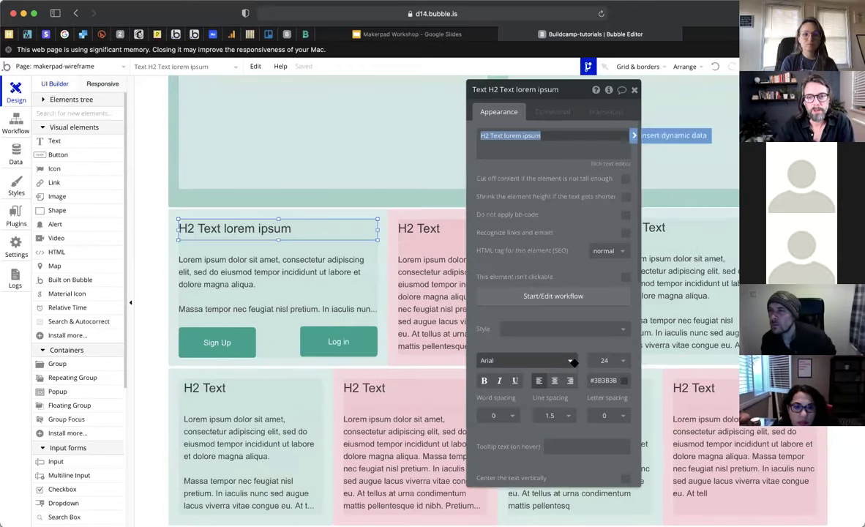
{"action": "scroll", "coordinate": [573, 362], "scroll_direction": "down", "scroll_amount": 4}
{"action": "left_click", "coordinate": [568, 382]}
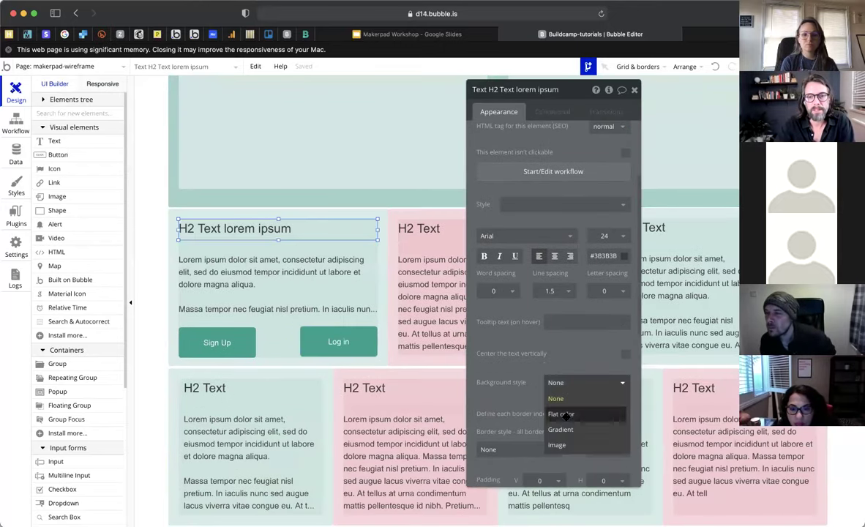
{"action": "left_click", "coordinate": [566, 415]}
{"action": "left_click", "coordinate": [580, 403]}
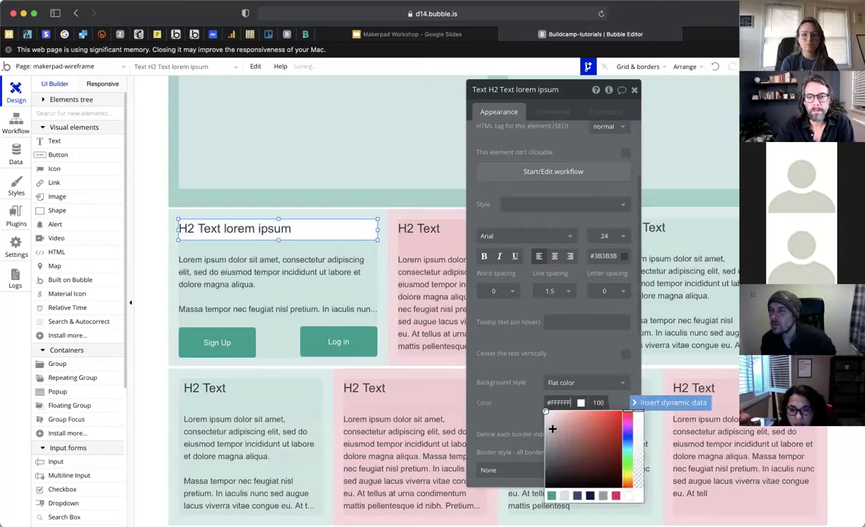
{"action": "left_click", "coordinate": [552, 428]}
{"action": "left_click", "coordinate": [418, 313]}
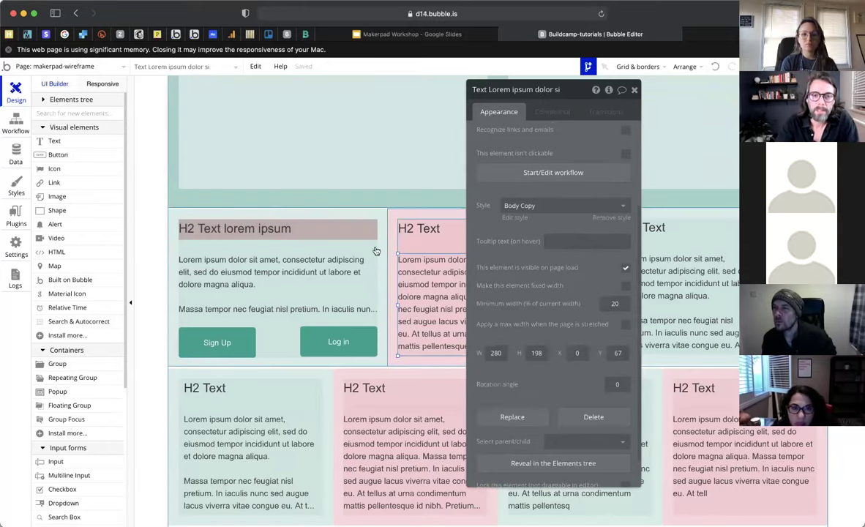
- Try narrowing the "H2 Text lorem ipsum" text box to about 230 px, and stretch it back to about 386 px
{"action": "left_click", "coordinate": [357, 231]}
{"action": "left_click_drag", "start_coordinate": [350, 230], "coordinate": [297, 229]}
{"action": "left_click", "coordinate": [309, 258]}
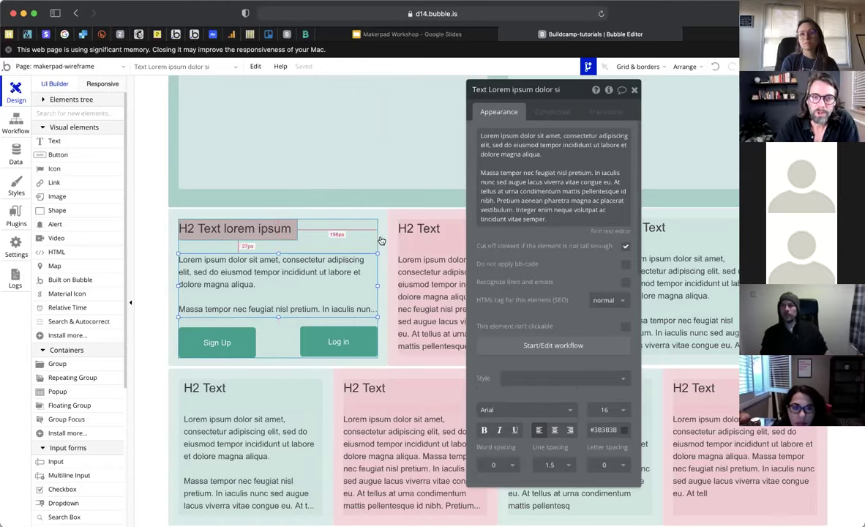
{"action": "left_click", "coordinate": [271, 224]}
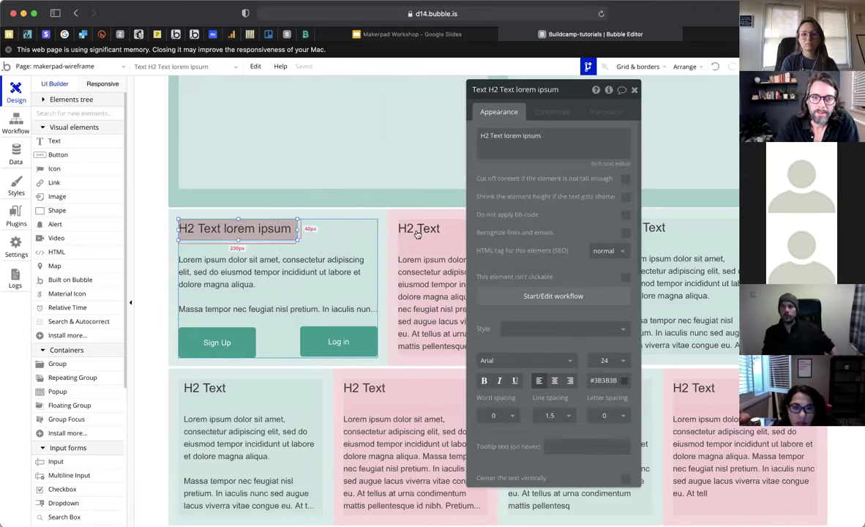
{"action": "left_click_drag", "start_coordinate": [298, 230], "coordinate": [417, 234]}
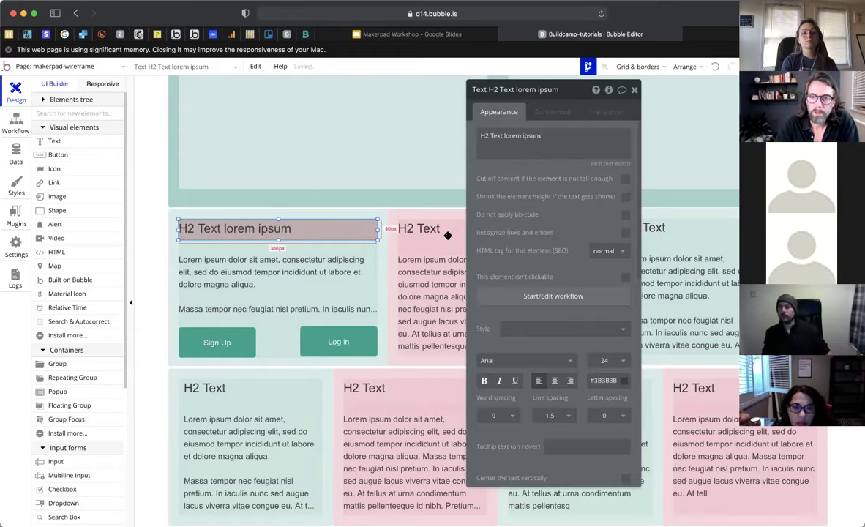
- Check the minimum-width and size settings of the "H2 Text lorem ipsum" heading and its surrounding card group
{"action": "scroll", "coordinate": [583, 257], "scroll_direction": "down", "scroll_amount": 8}
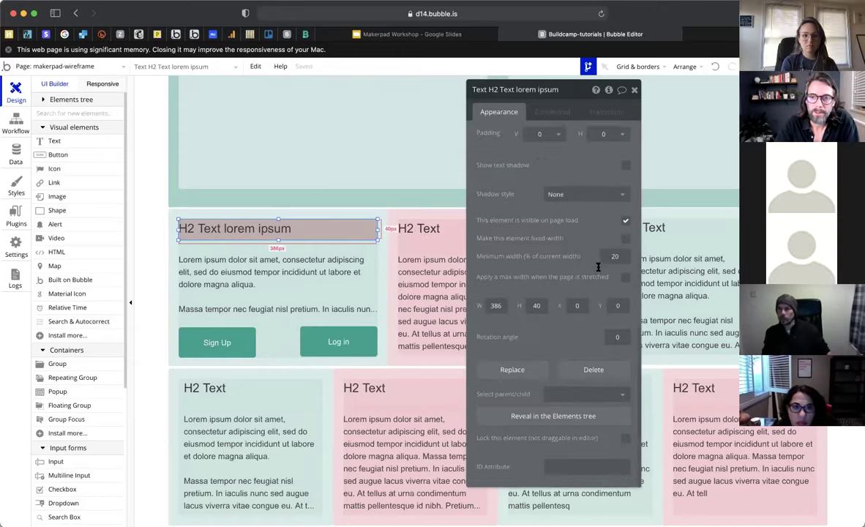
{"action": "left_click", "coordinate": [381, 219]}
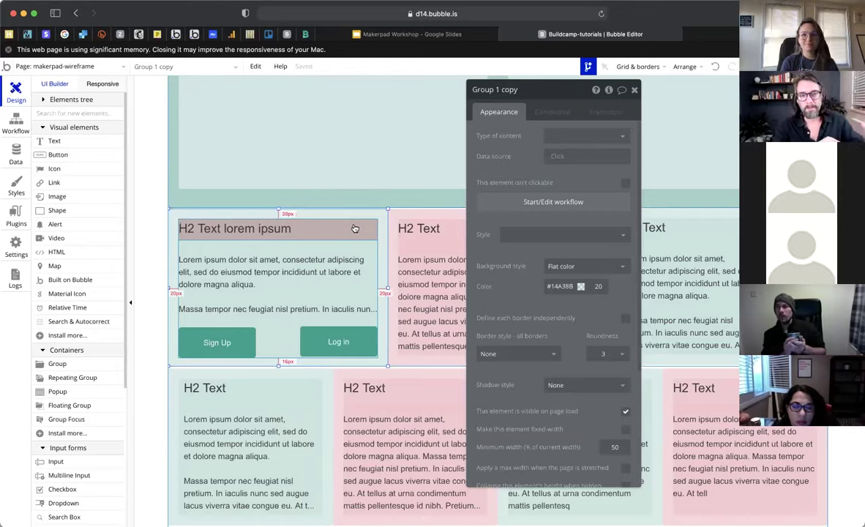
{"action": "scroll", "coordinate": [557, 314], "scroll_direction": "down", "scroll_amount": 5}
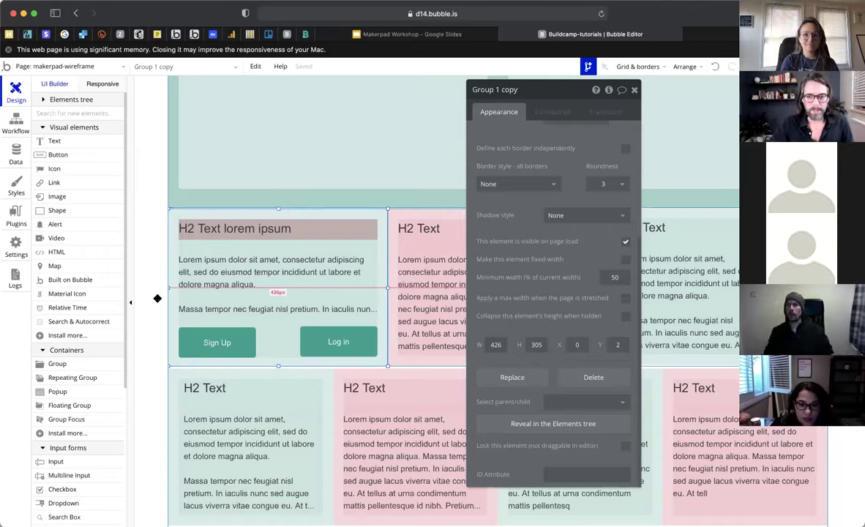
- Set the "H2 Text lorem ipsum" heading's background style to None
{"action": "left_click", "coordinate": [257, 231]}
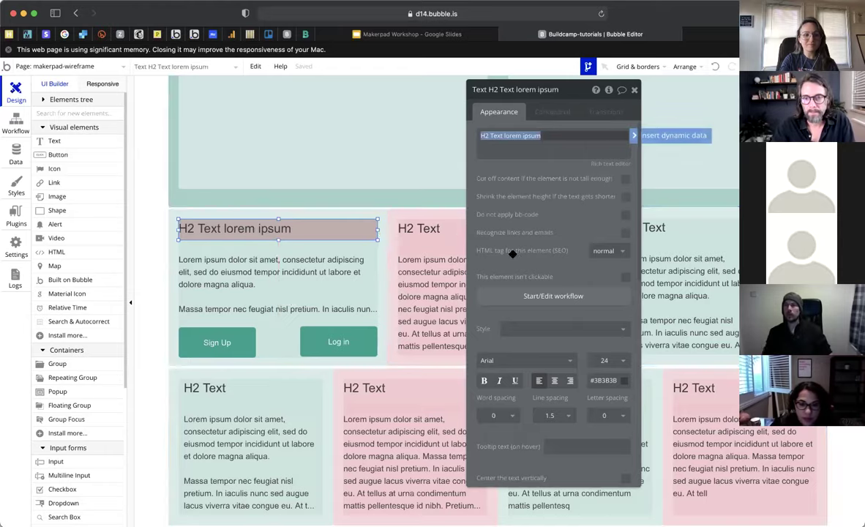
{"action": "scroll", "coordinate": [505, 307], "scroll_direction": "down", "scroll_amount": 5}
{"action": "left_click", "coordinate": [578, 292]}
{"action": "left_click", "coordinate": [556, 309]}
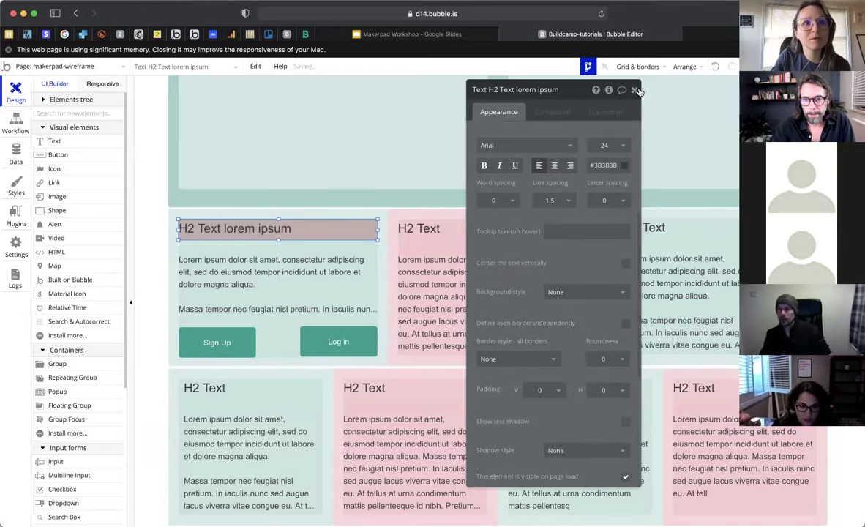
{"action": "key", "text": "Escape"}
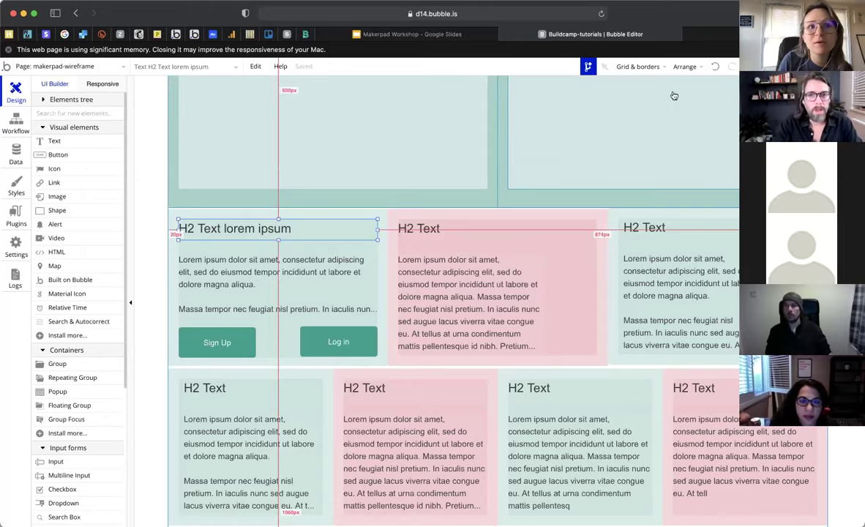
{"action": "left_click_drag", "start_coordinate": [538, 126], "coordinate": [393, 156]}
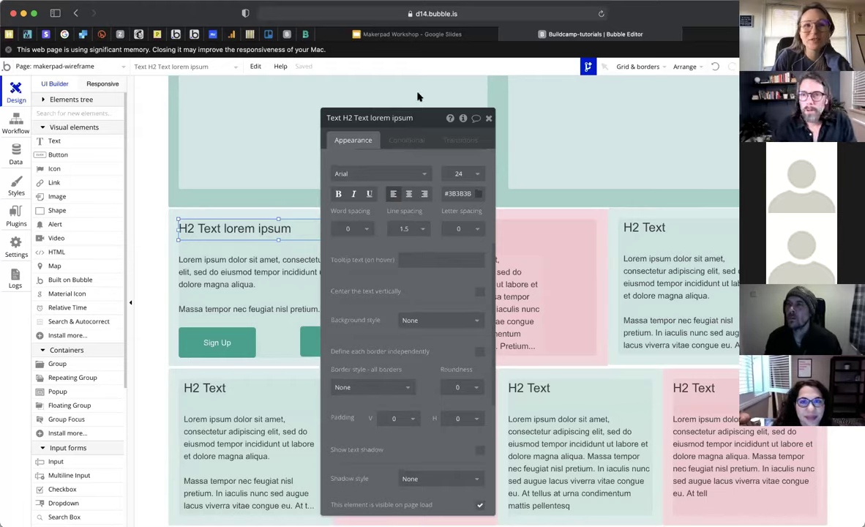
- Open the Grid Calculator site and calculate a three-column grid with max width 1600 px and gutter width 20 px
{"action": "left_click", "coordinate": [718, 40]}
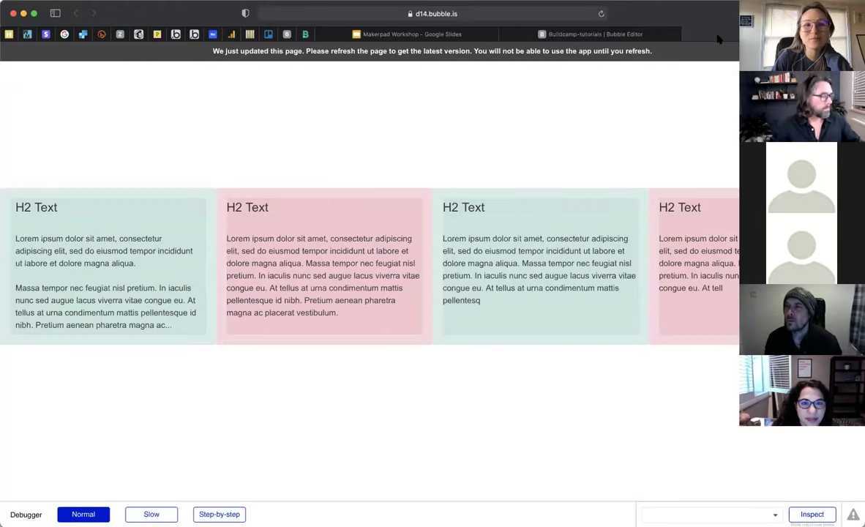
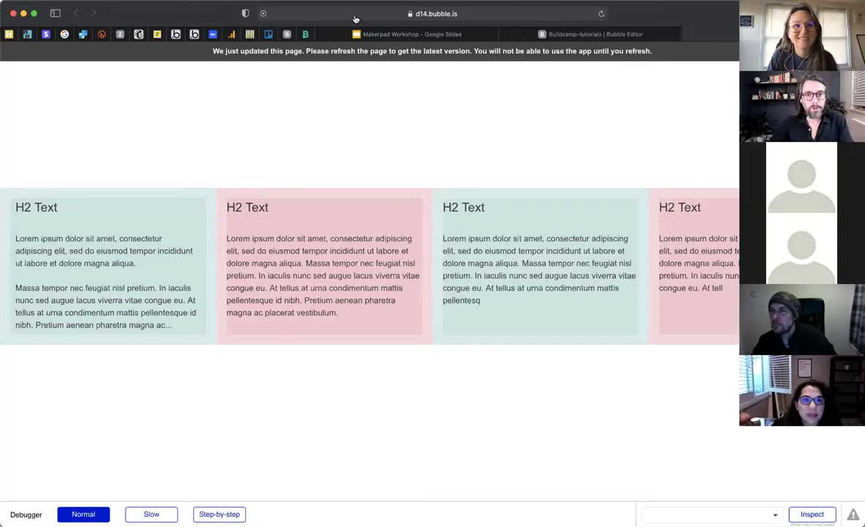
{"action": "left_click", "coordinate": [231, 35]}
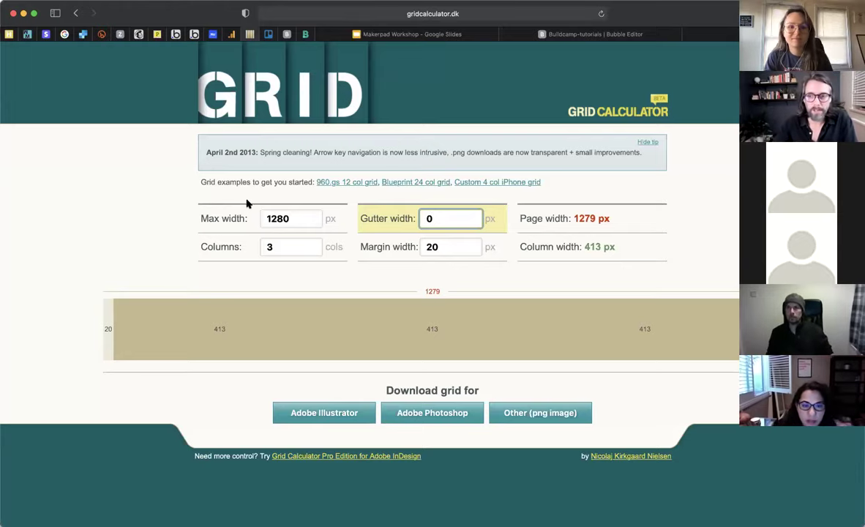
{"action": "double_click", "coordinate": [264, 218]}
{"action": "type", "text": "1600"}
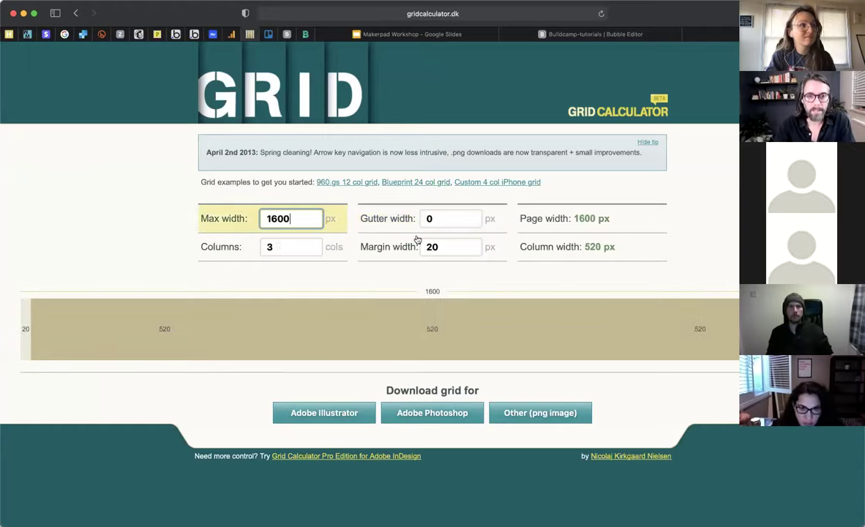
{"action": "double_click", "coordinate": [429, 218]}
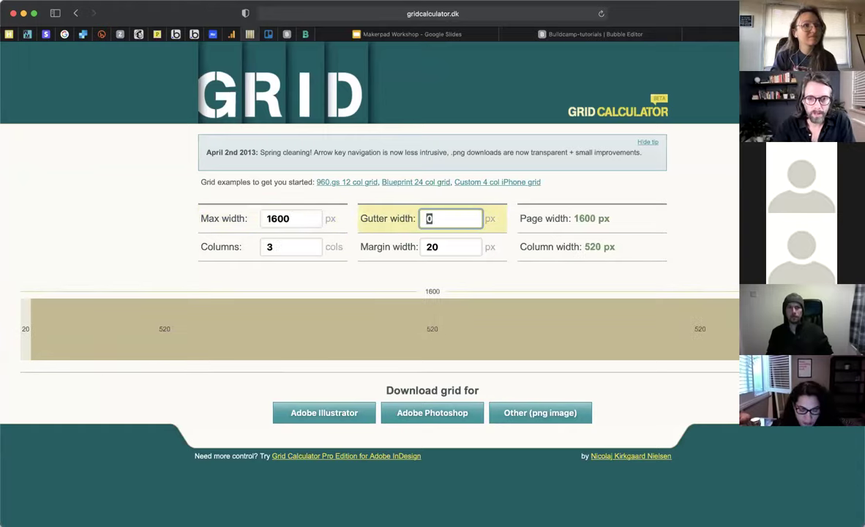
{"action": "type", "text": "20"}
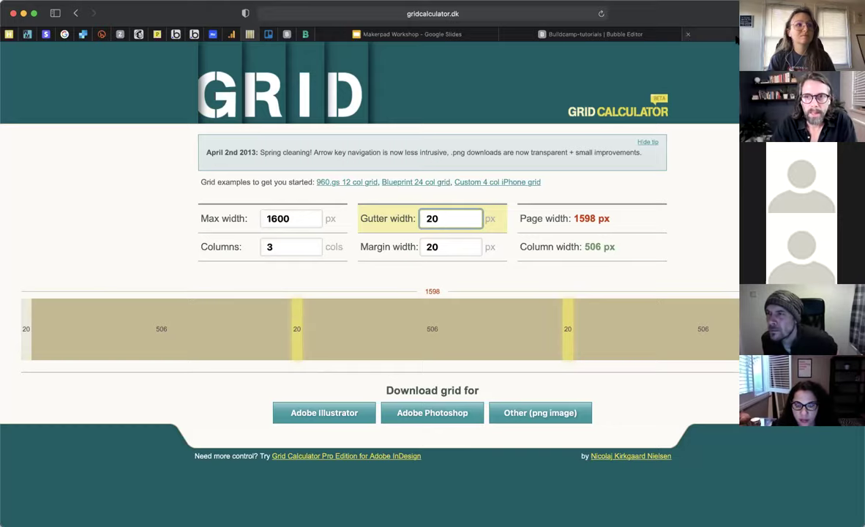
- Return to the live page preview and enter Safari's Responsive Design Mode
{"action": "left_click", "coordinate": [687, 34]}
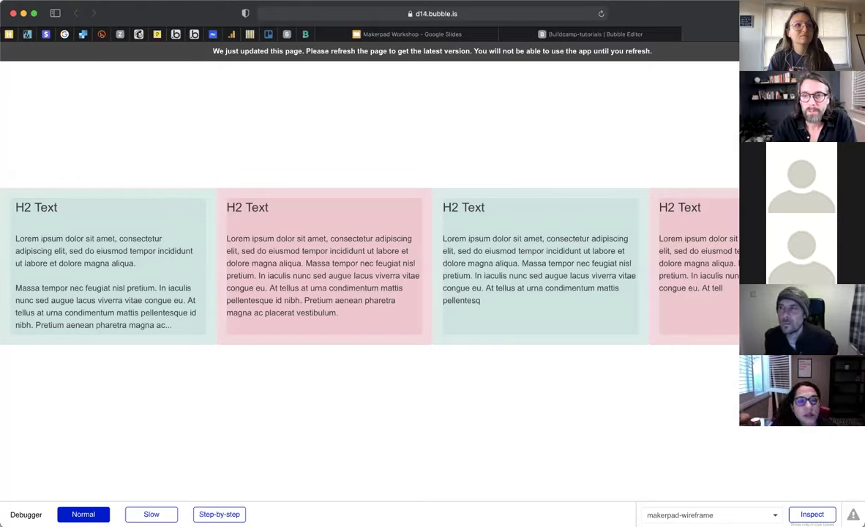
{"action": "left_click", "coordinate": [217, 1]}
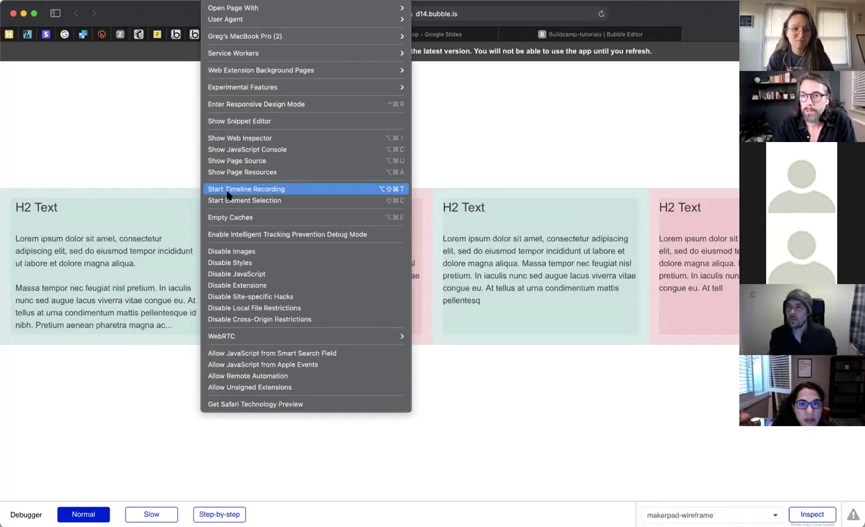
{"action": "left_click", "coordinate": [266, 107]}
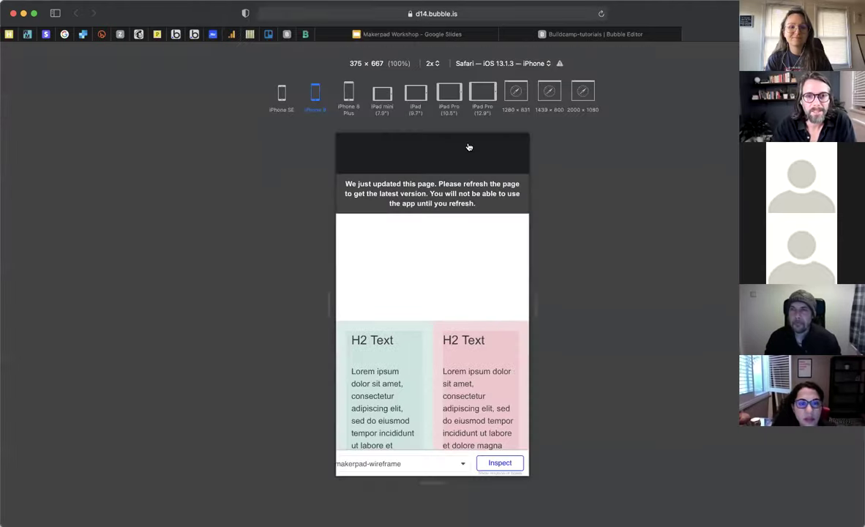
- Preview the live page at 1280 × 831, 2000 × 1080, iPad mini, about 905 px wide, and iPhone SE sizes
{"action": "left_click", "coordinate": [415, 94]}
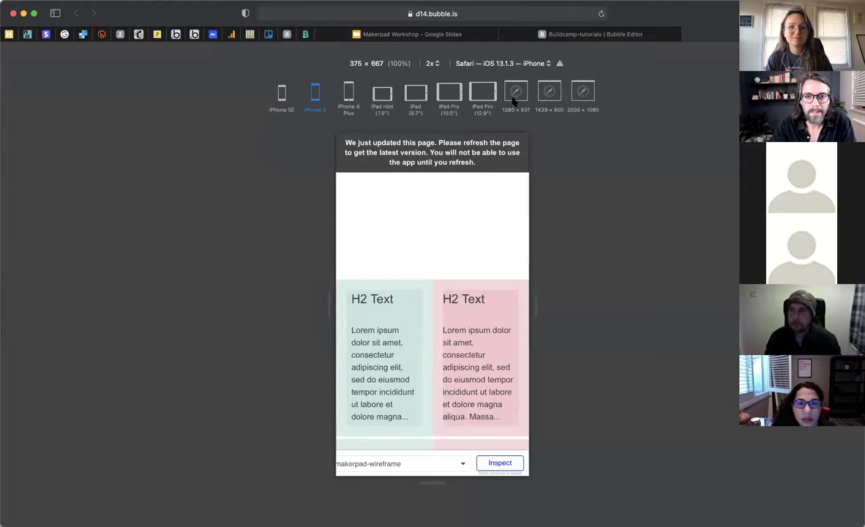
{"action": "left_click", "coordinate": [548, 92]}
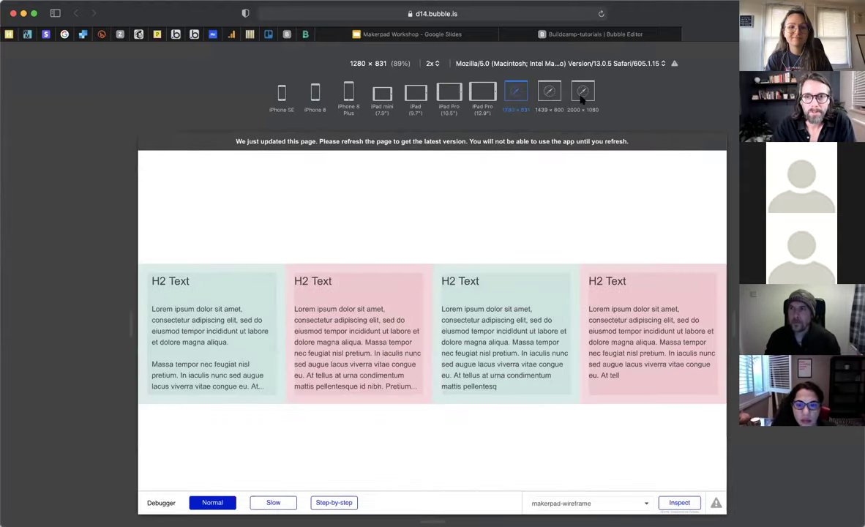
{"action": "left_click", "coordinate": [584, 92]}
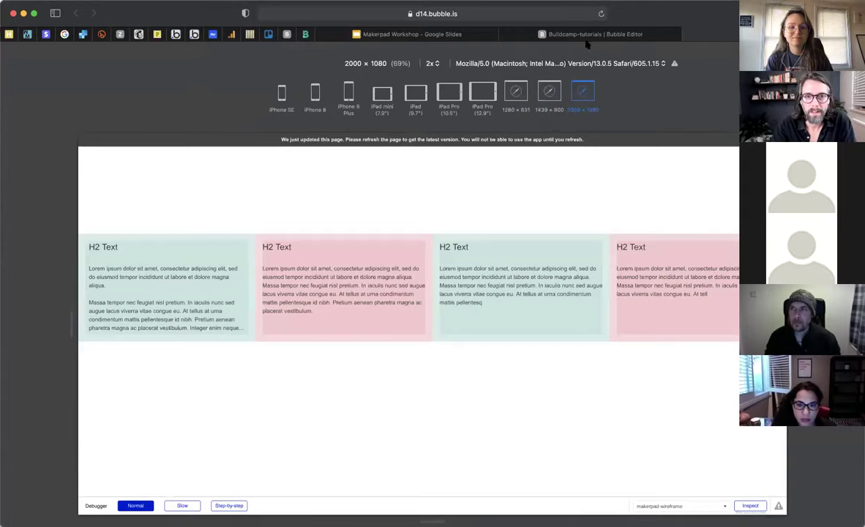
{"action": "left_click", "coordinate": [349, 91]}
{"action": "key", "text": "ctrl+shift+Tab"}
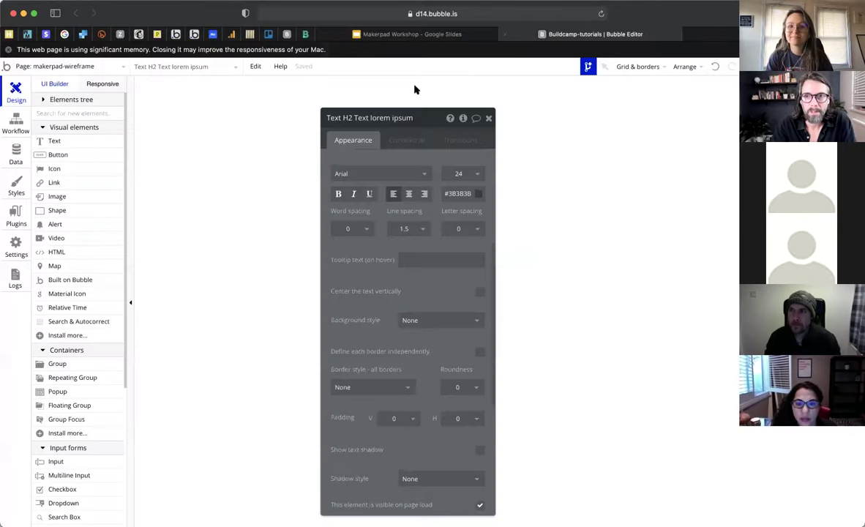
{"action": "key", "text": "ctrl+Tab"}
{"action": "left_click", "coordinate": [380, 101]}
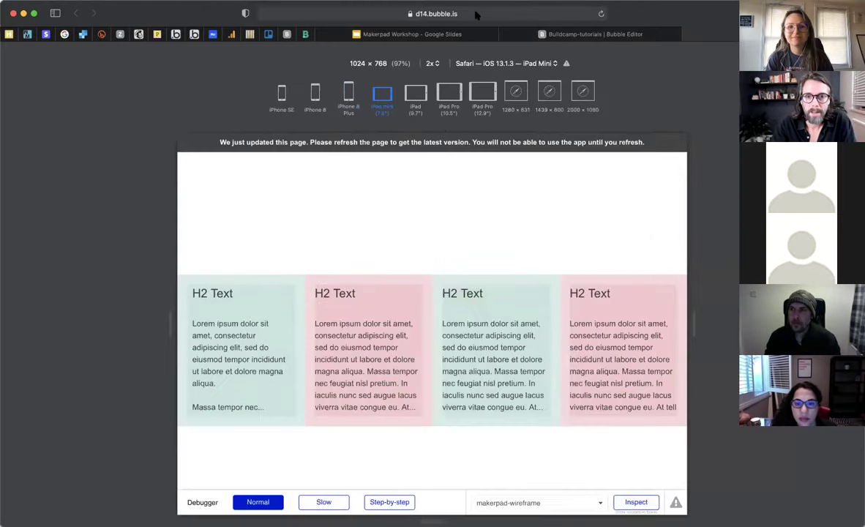
{"action": "left_click_drag", "start_coordinate": [693, 323], "coordinate": [653, 320]}
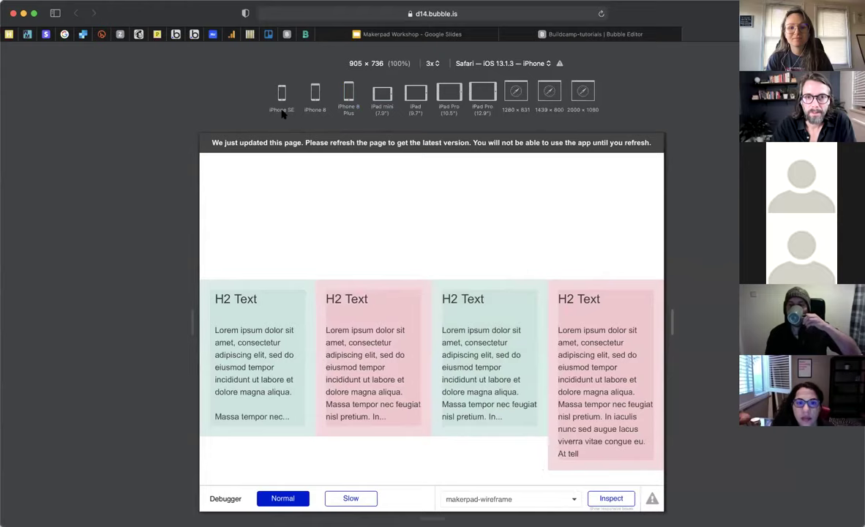
{"action": "left_click", "coordinate": [282, 95]}
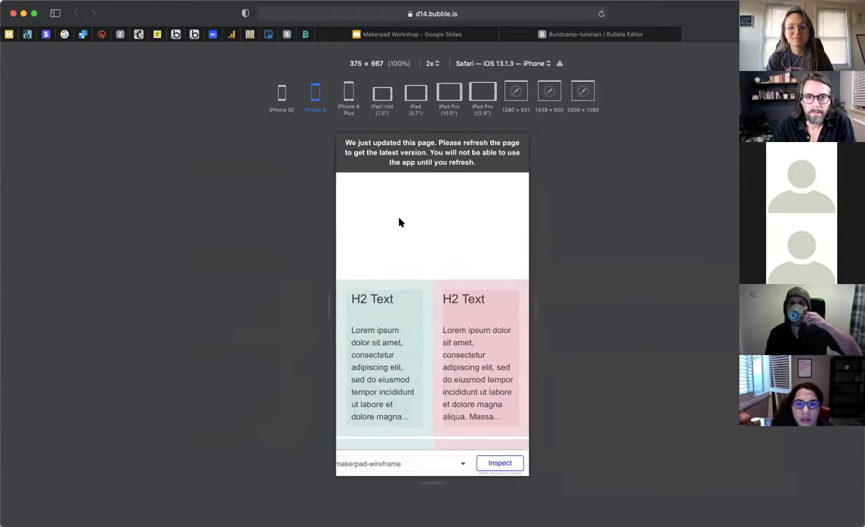
- View the page in the Bubble editor's 375px responsive view, and reload the live preview at iPhone 8 size
{"action": "left_click", "coordinate": [578, 34]}
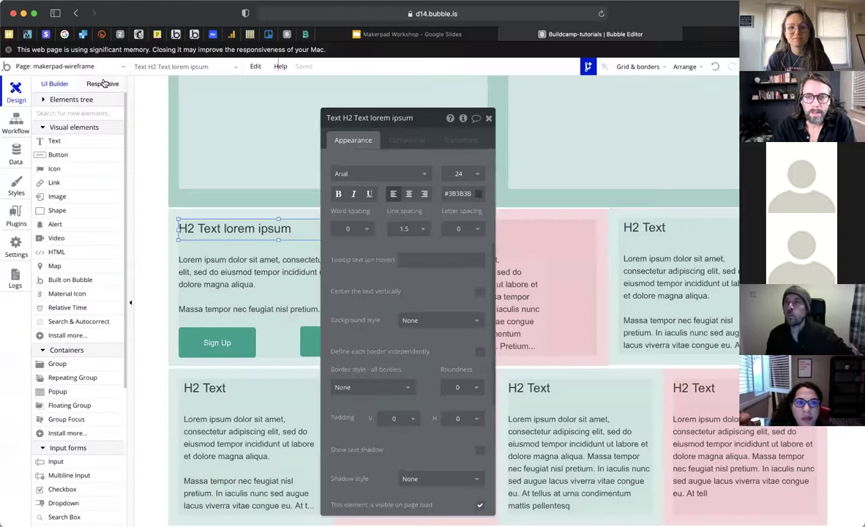
{"action": "left_click", "coordinate": [108, 83]}
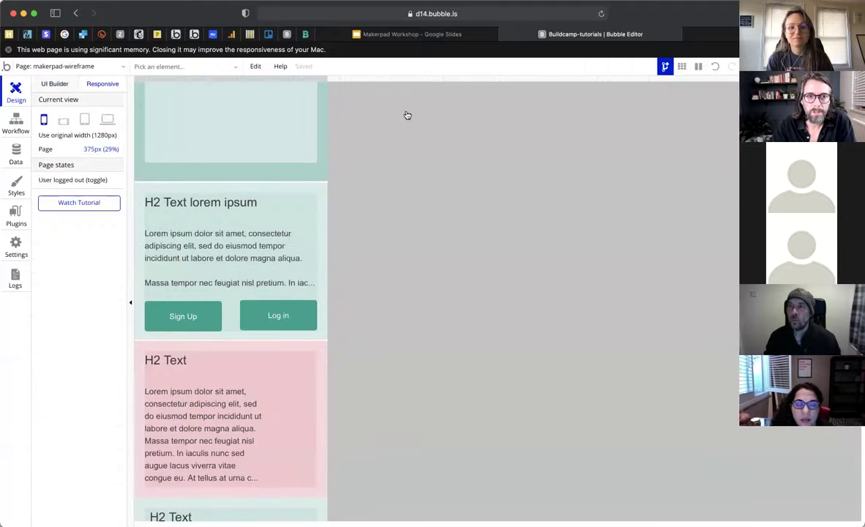
{"action": "scroll", "coordinate": [227, 220], "scroll_direction": "up", "scroll_amount": 3}
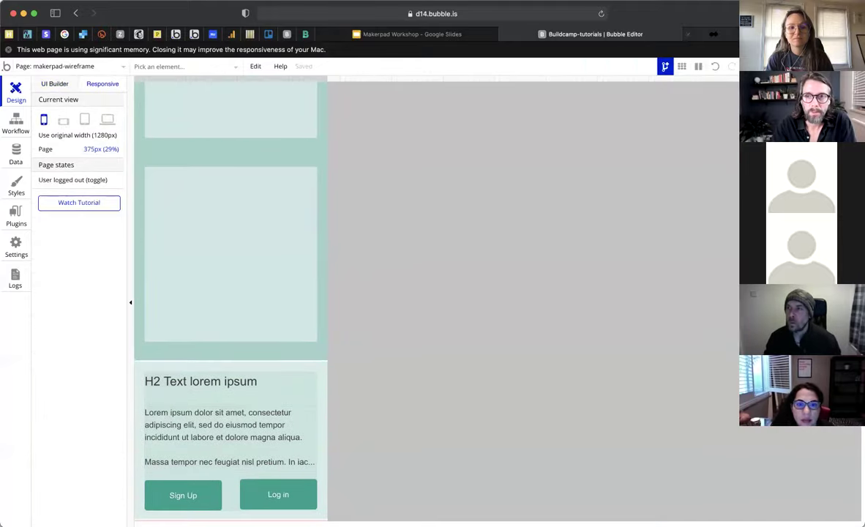
{"action": "left_click", "coordinate": [713, 35]}
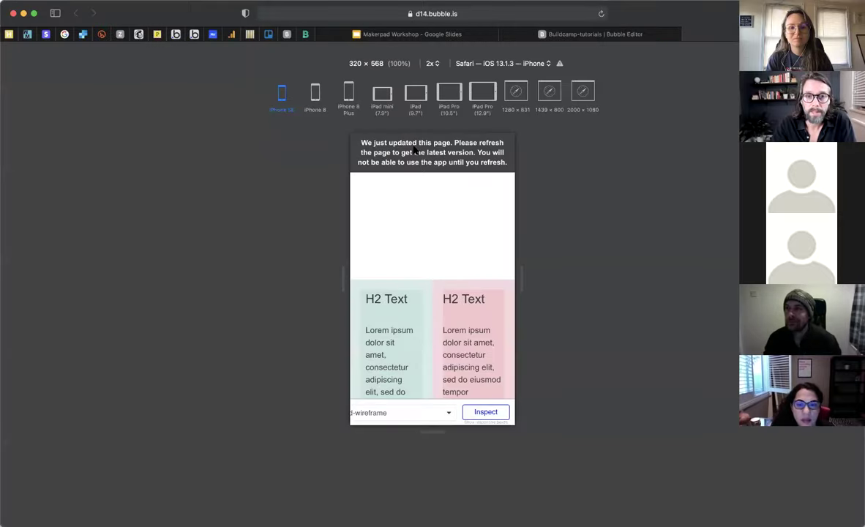
{"action": "key", "text": "Right"}
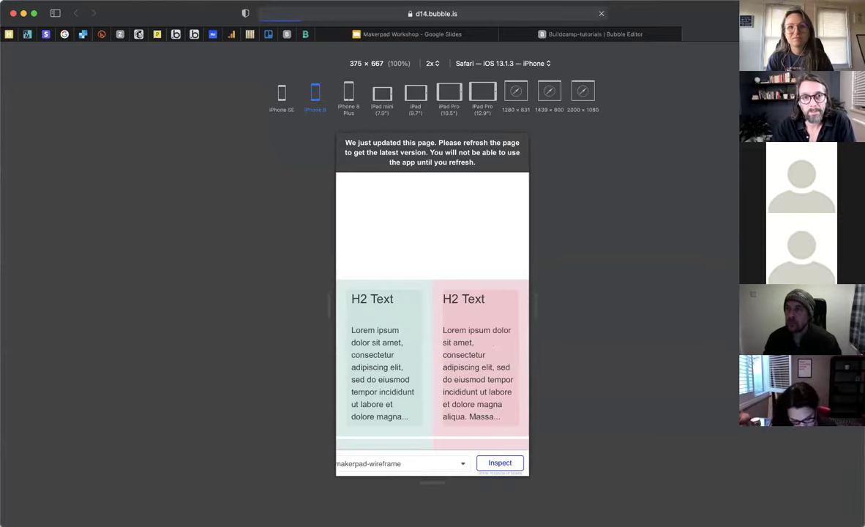
- Open Safari's preferences and return to the iPhone 8 live preview
{"action": "left_click", "coordinate": [33, 1]}
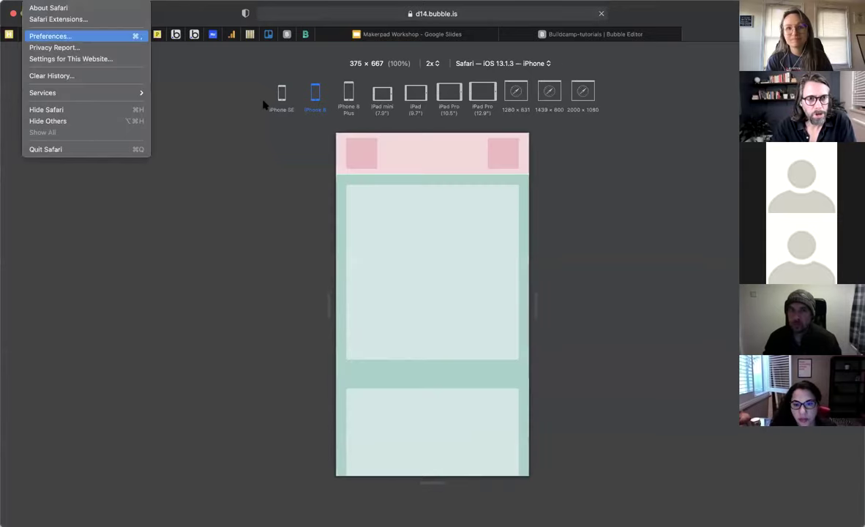
{"action": "left_click", "coordinate": [49, 35]}
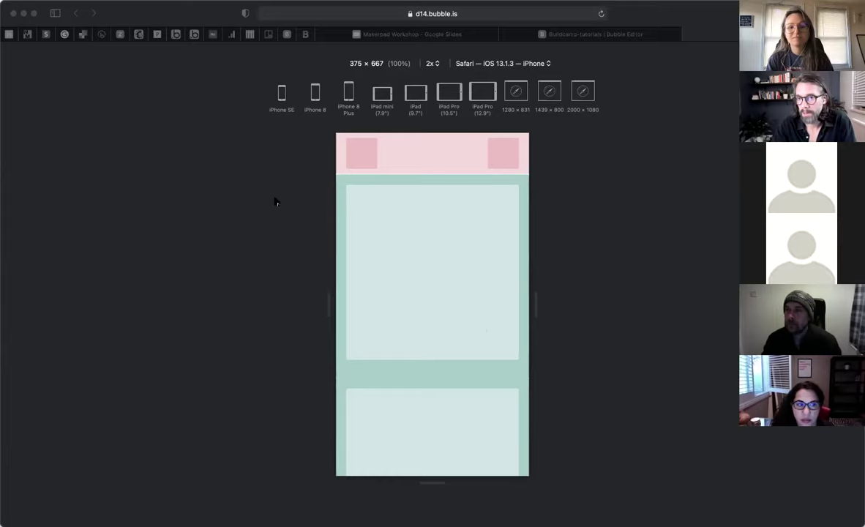
{"action": "left_click", "coordinate": [263, 16]}
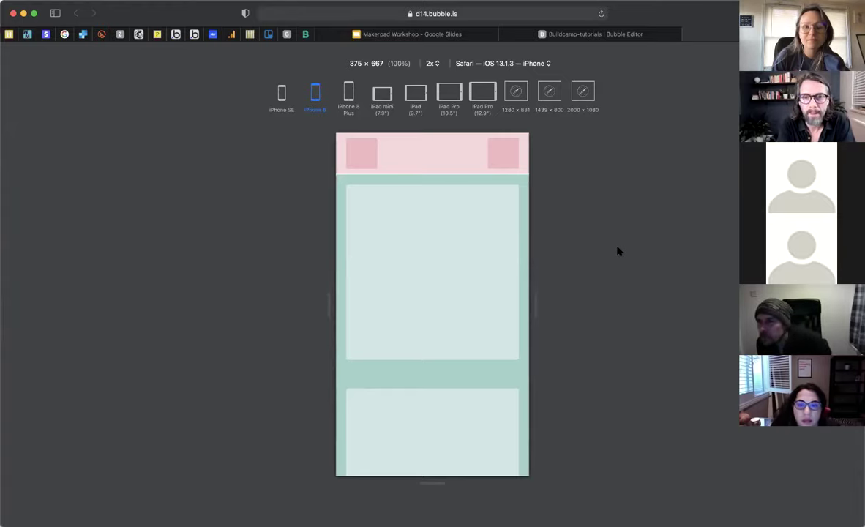
- Switch back to the Bubble editor's design view and extend the page's bottom edge to add empty space below the four-card row
{"action": "left_click", "coordinate": [606, 37]}
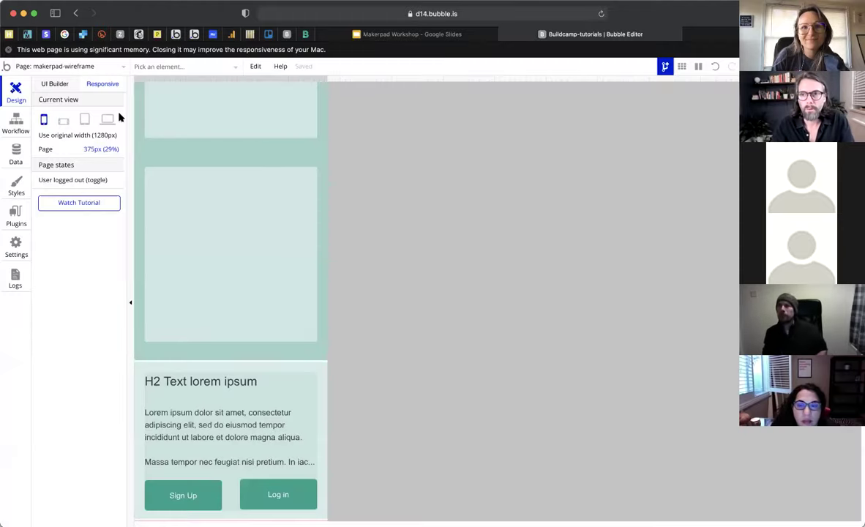
{"action": "left_click", "coordinate": [64, 87]}
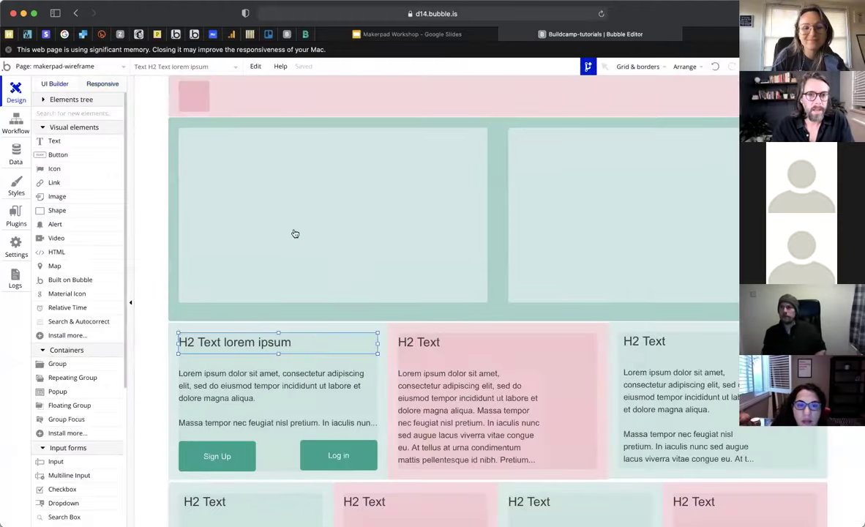
{"action": "scroll", "coordinate": [526, 363], "scroll_direction": "down", "scroll_amount": 10}
{"action": "left_click", "coordinate": [502, 373]}
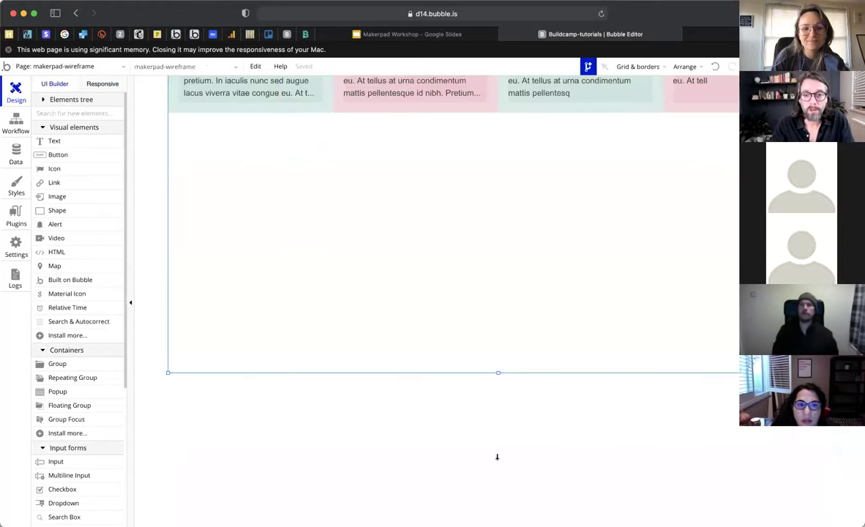
{"action": "left_click_drag", "start_coordinate": [499, 372], "coordinate": [498, 456]}
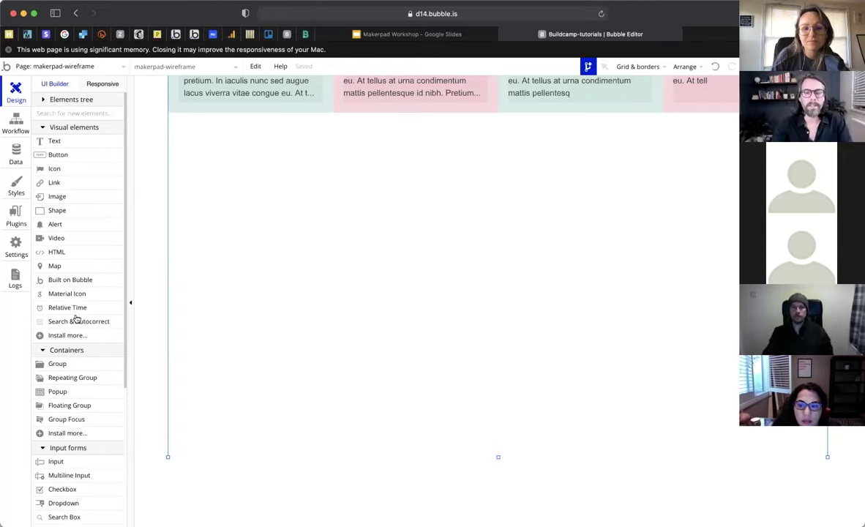
- Draw a repeating group about 839 × 179 px in the empty space below the four-card row and centre it horizontally
{"action": "scroll", "coordinate": [74, 347], "scroll_direction": "down", "scroll_amount": 1}
{"action": "scroll", "coordinate": [74, 346], "scroll_direction": "down", "scroll_amount": 1}
{"action": "left_click", "coordinate": [73, 348]}
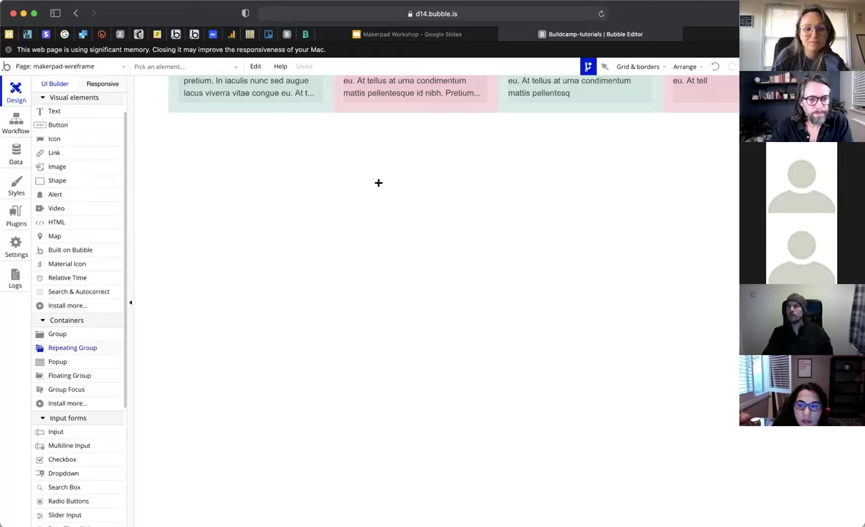
{"action": "left_click_drag", "start_coordinate": [274, 183], "coordinate": [705, 252]}
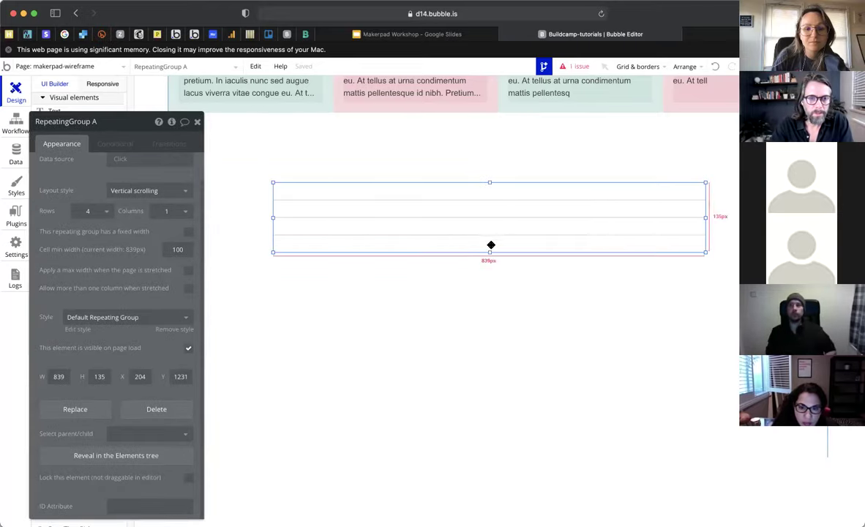
{"action": "left_click_drag", "start_coordinate": [490, 274], "coordinate": [489, 273]}
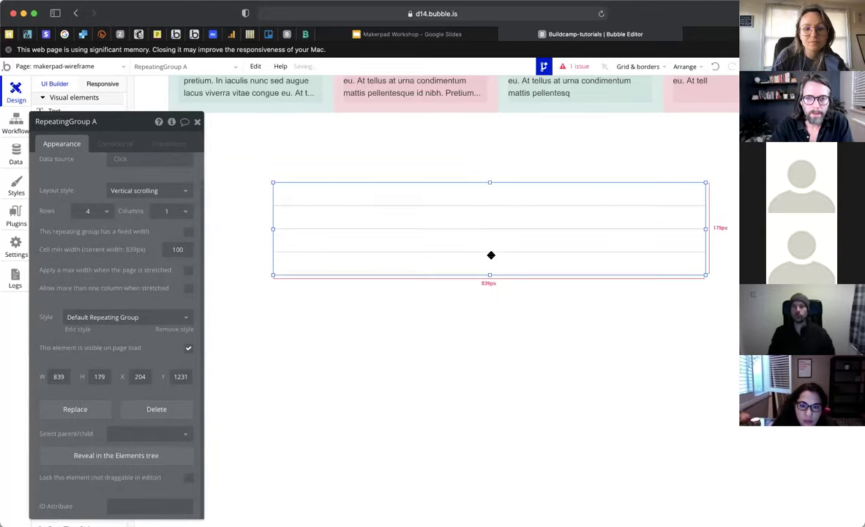
{"action": "right_click", "coordinate": [490, 253]}
{"action": "left_click", "coordinate": [533, 481]}
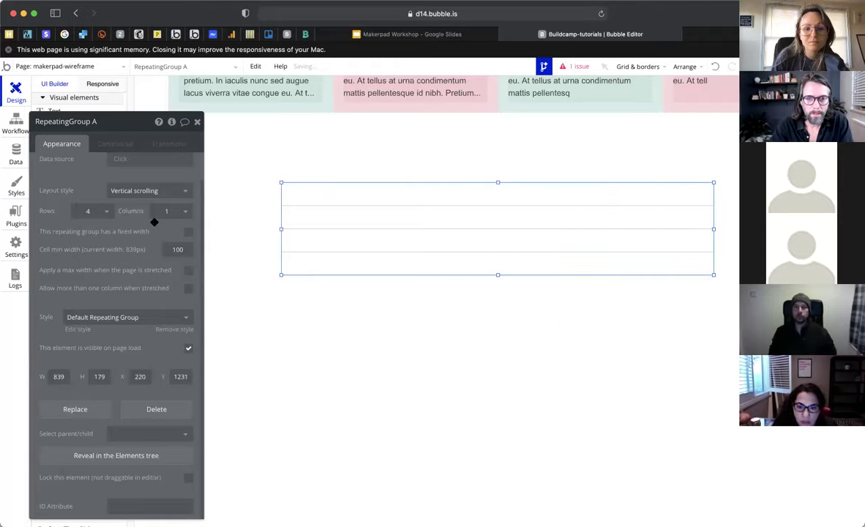
- Set the repeating group's type of content to User and its data source to a search for Users
{"action": "scroll", "coordinate": [140, 176], "scroll_direction": "up", "scroll_amount": 2}
{"action": "left_click", "coordinate": [139, 170]}
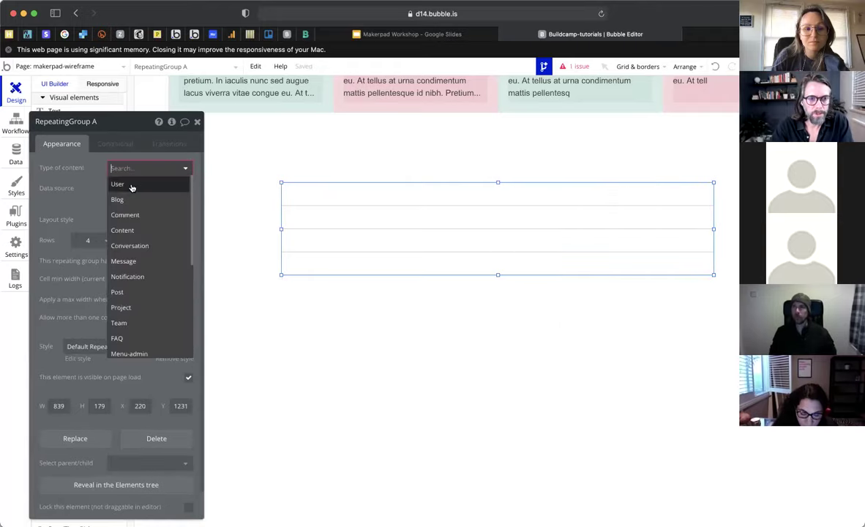
{"action": "left_click", "coordinate": [135, 184]}
{"action": "left_click", "coordinate": [125, 189]}
{"action": "left_click", "coordinate": [135, 234]}
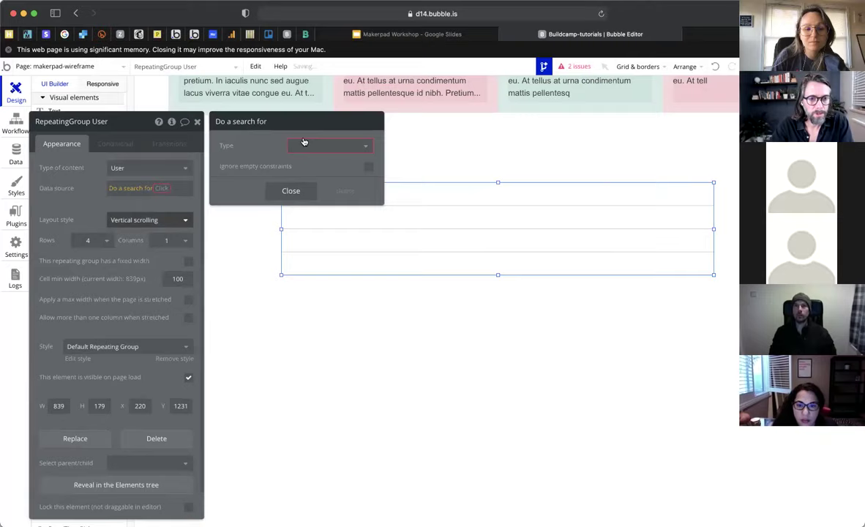
{"action": "left_click", "coordinate": [322, 146]}
{"action": "left_click", "coordinate": [309, 163]}
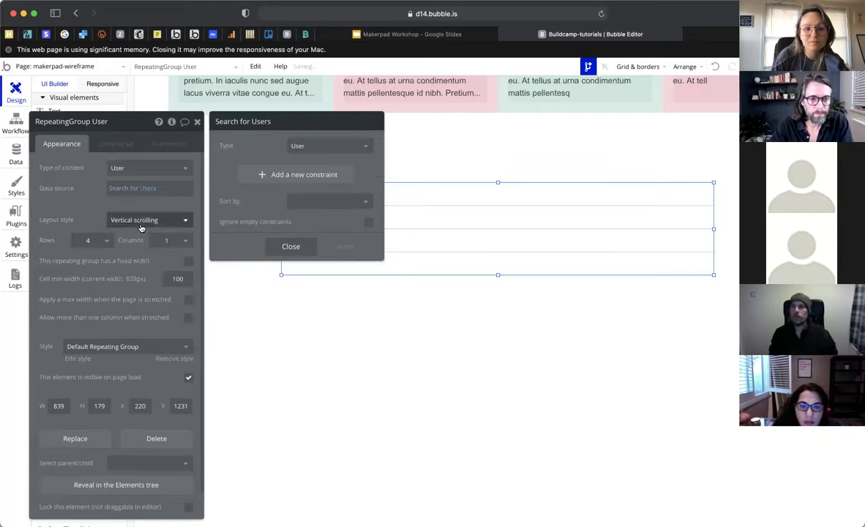
- Set the repeating group's layout style to Full list and extend its bottom edge downward to make the rows taller
{"action": "left_click", "coordinate": [142, 228]}
{"action": "left_click", "coordinate": [131, 264]}
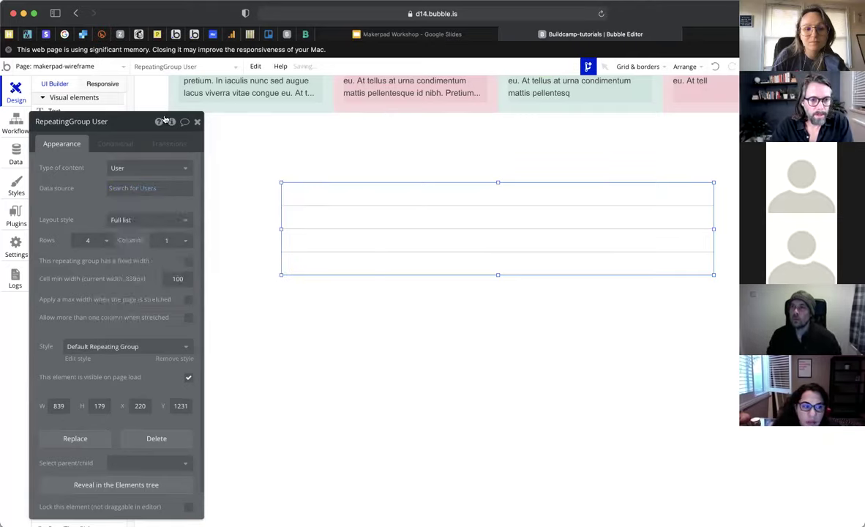
{"action": "left_click", "coordinate": [198, 122]}
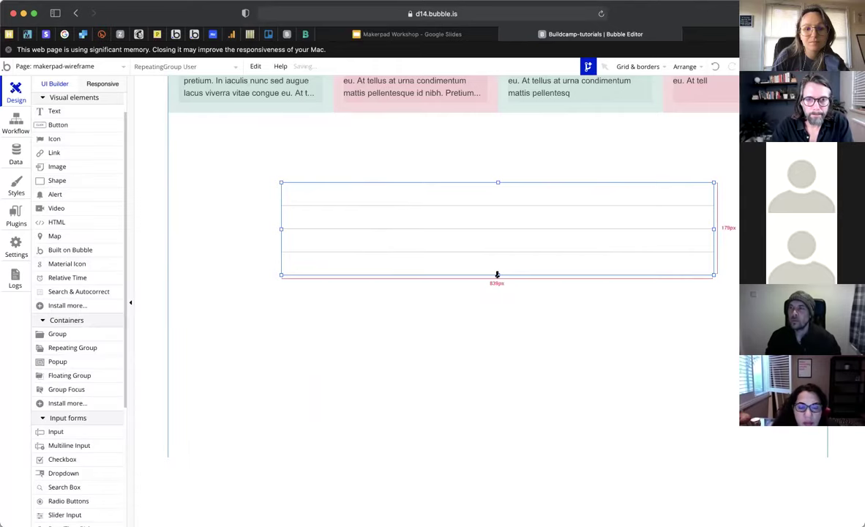
{"action": "left_click_drag", "start_coordinate": [500, 344], "coordinate": [499, 344]}
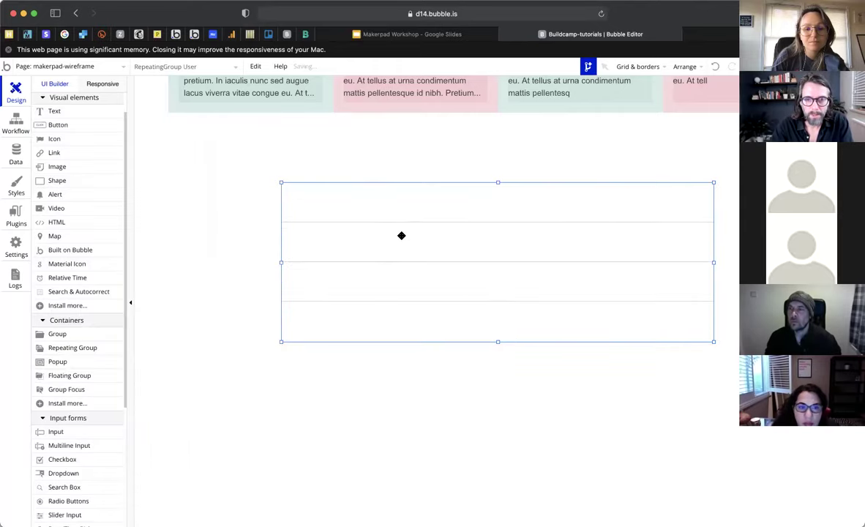
- Draw an image about 48 × 38 px in the first row and set its dynamic image to Current cell's User's Image
{"action": "left_click", "coordinate": [54, 111]}
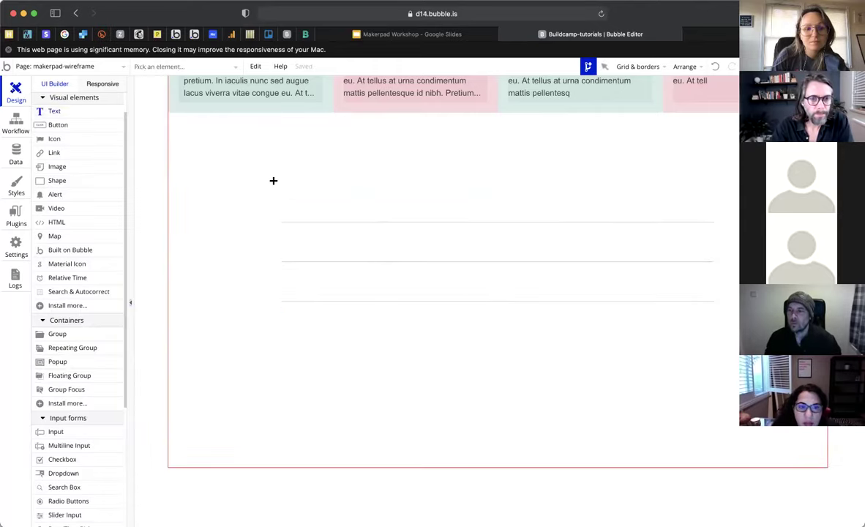
{"action": "left_click", "coordinate": [67, 165]}
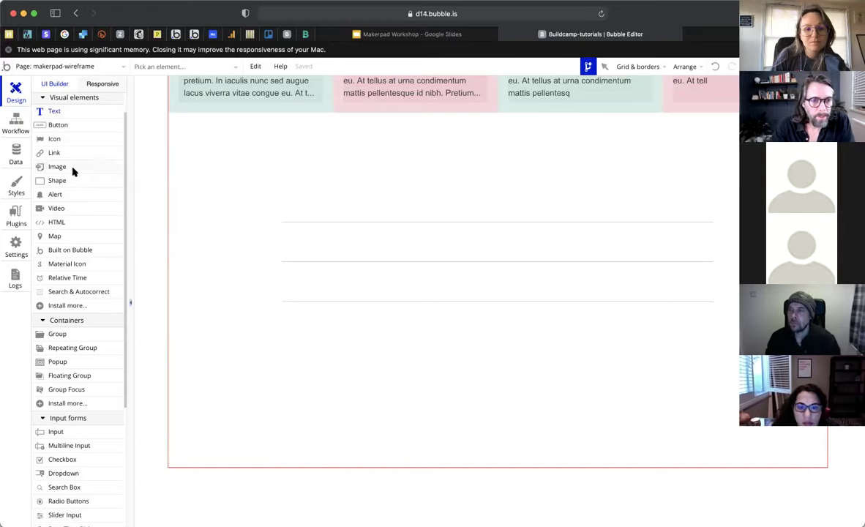
{"action": "left_click_drag", "start_coordinate": [290, 196], "coordinate": [317, 216]}
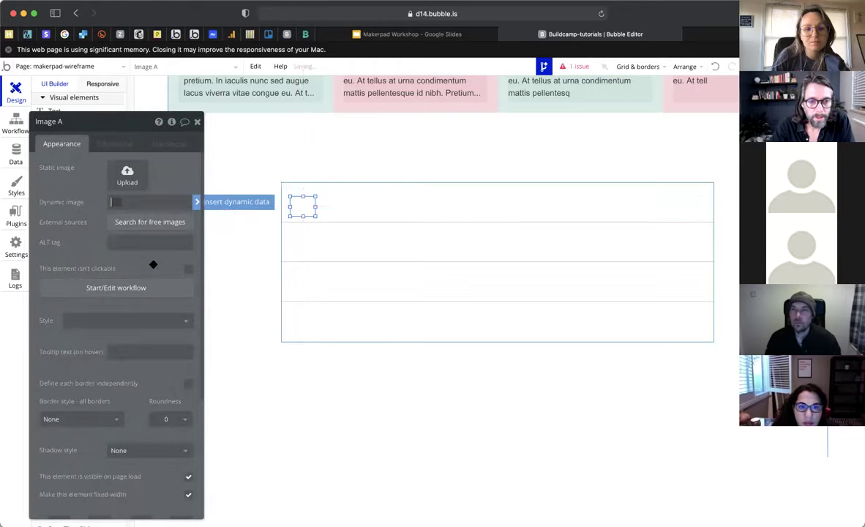
{"action": "left_click", "coordinate": [203, 143]}
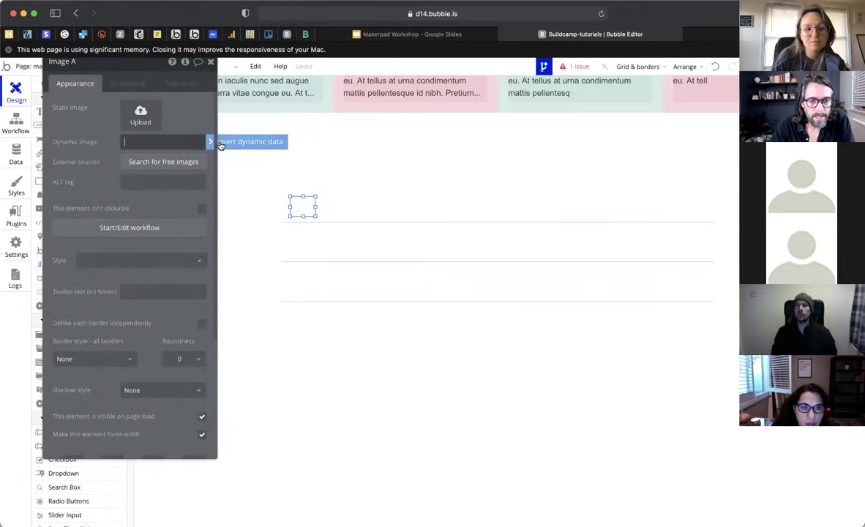
{"action": "left_click", "coordinate": [210, 142]}
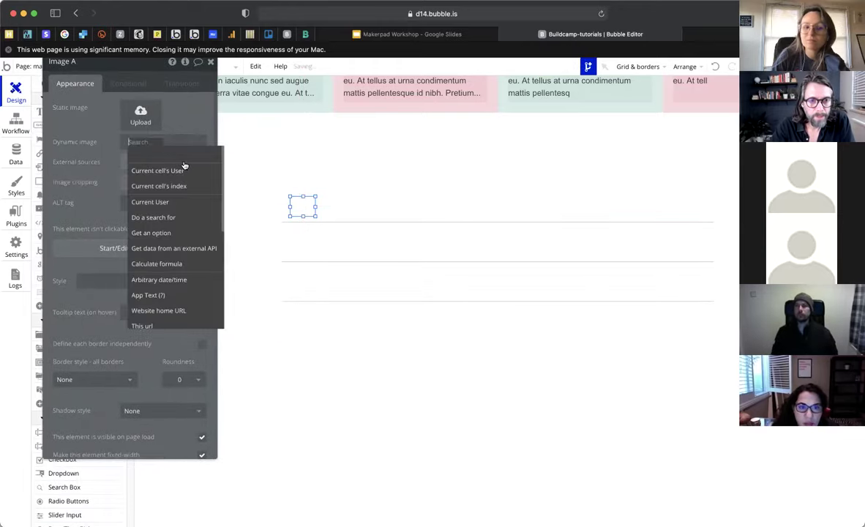
{"action": "left_click", "coordinate": [158, 171]}
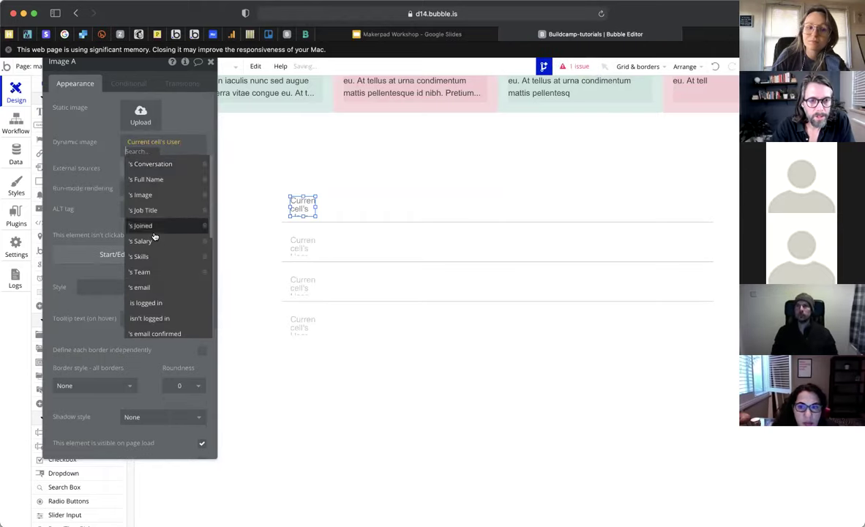
{"action": "left_click", "coordinate": [153, 194]}
{"action": "left_click", "coordinate": [105, 173]}
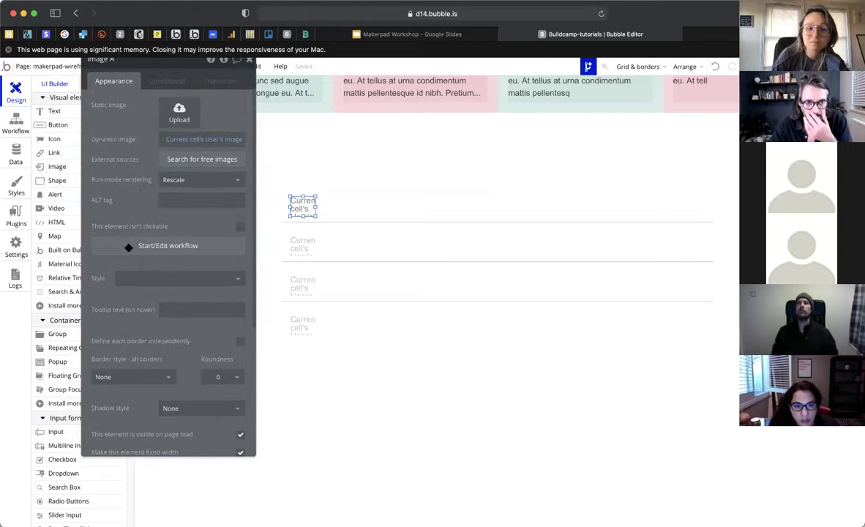
- Resize the row image to 40 × 40 px and set its roundness to 20
{"action": "scroll", "coordinate": [128, 247], "scroll_direction": "down", "scroll_amount": 5}
{"action": "double_click", "coordinate": [117, 282]}
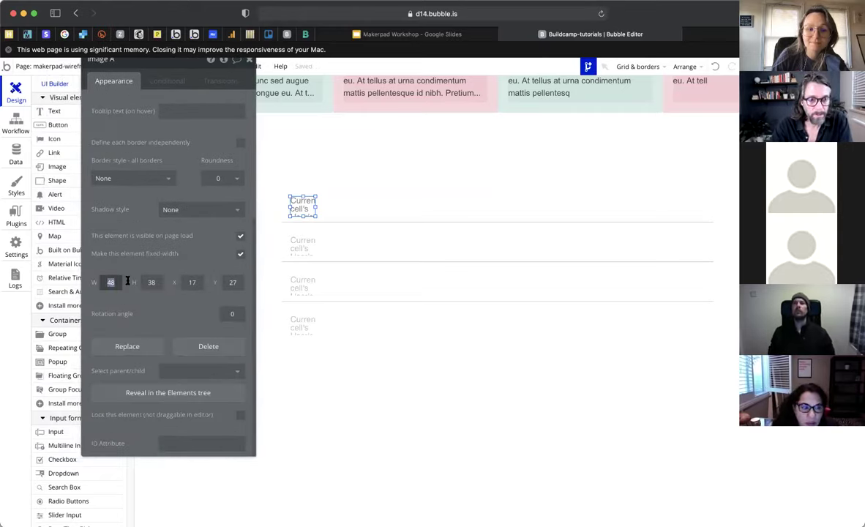
{"action": "type", "text": "40"}
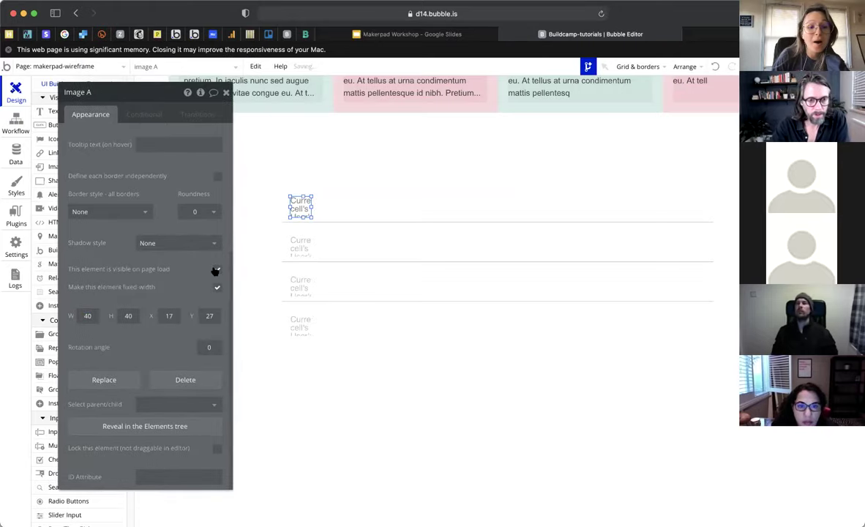
{"action": "left_click", "coordinate": [206, 211]}
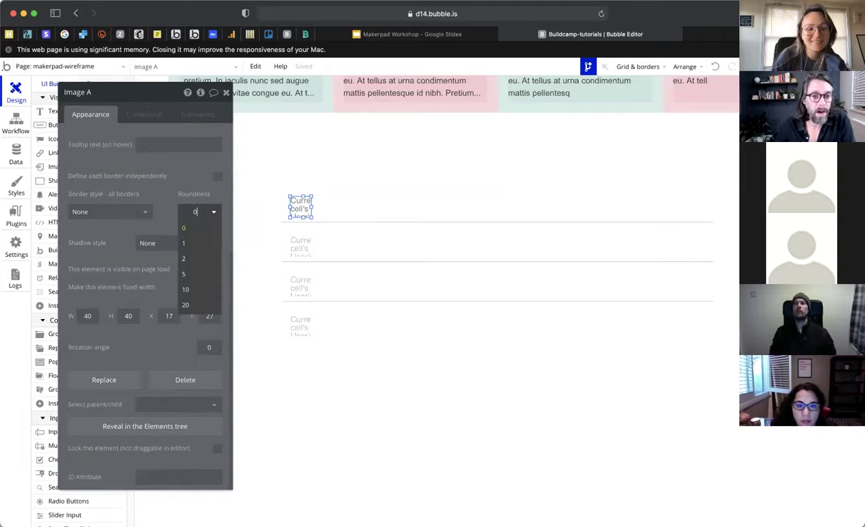
{"action": "key", "text": "Return"}
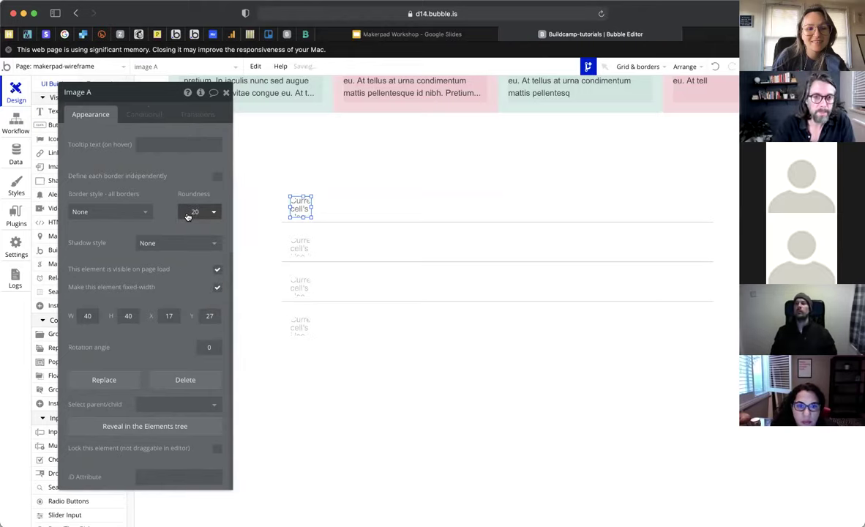
- Set the image's run-mode rendering to Stretch and append processed with Imgix to its dynamic source
{"action": "scroll", "coordinate": [170, 220], "scroll_direction": "up", "scroll_amount": 3}
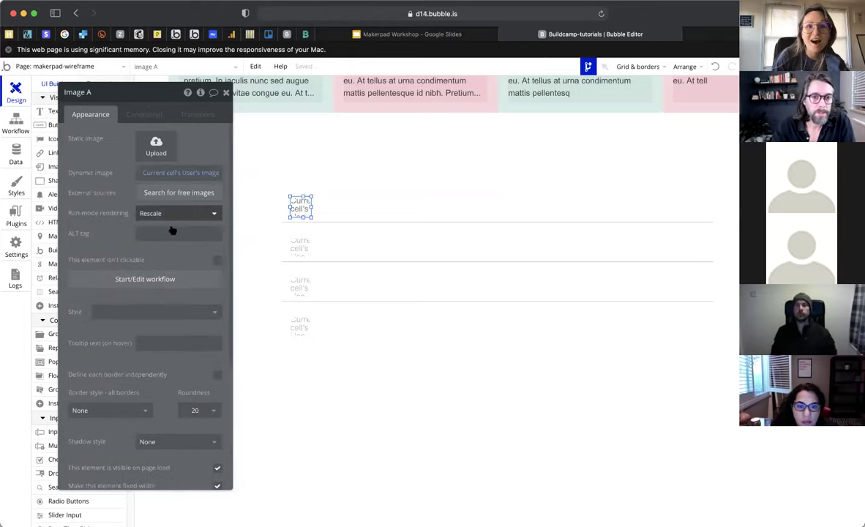
{"action": "left_click", "coordinate": [178, 217]}
{"action": "left_click", "coordinate": [177, 230]}
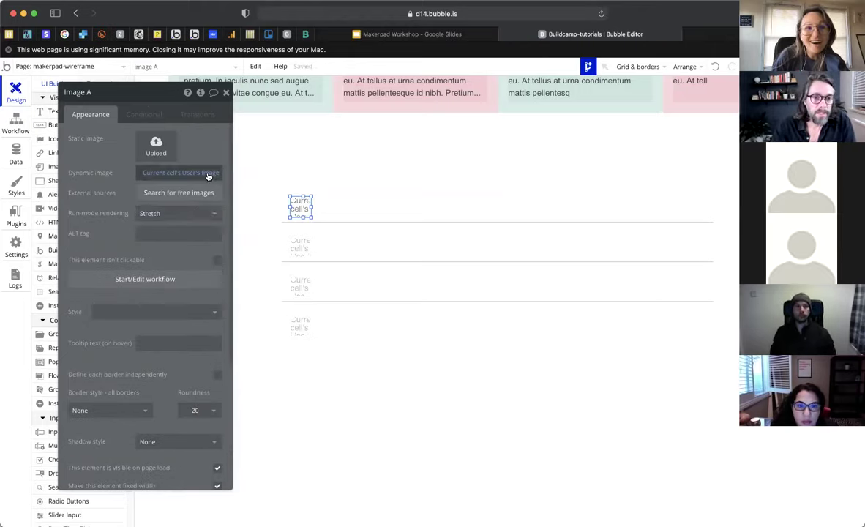
{"action": "left_click", "coordinate": [187, 185]}
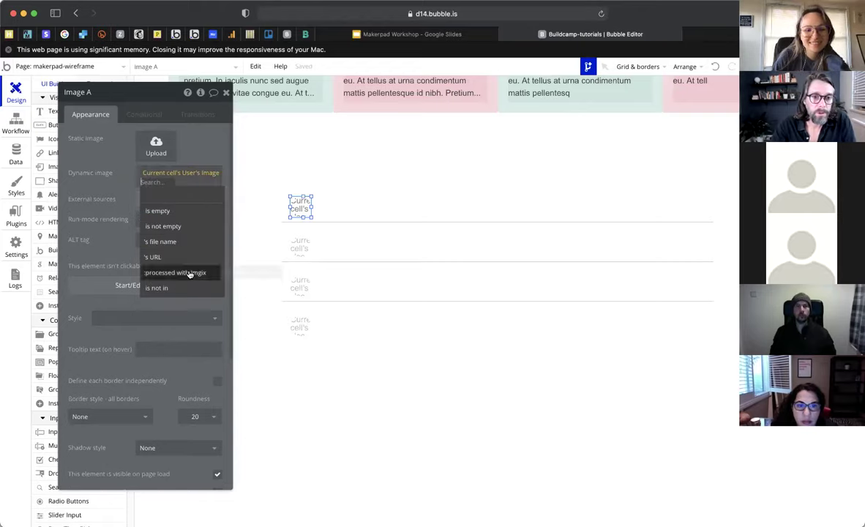
{"action": "left_click", "coordinate": [189, 272]}
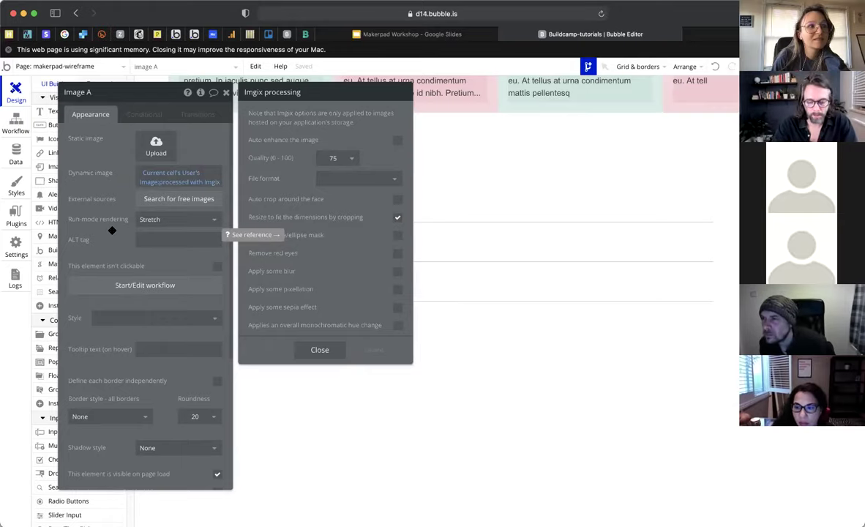
- Move the user image flush against the left edge of the repeating group's cell
{"action": "left_click", "coordinate": [112, 230]}
{"action": "key", "text": "Left"}
{"action": "key", "text": "Left"}
{"action": "key", "text": "Left"}
{"action": "key", "text": "Left"}
{"action": "key", "text": "Left"}
{"action": "key", "text": "Left"}
{"action": "key", "text": "Left"}
{"action": "key", "text": "Left"}
{"action": "key", "text": "Left"}
{"action": "key", "text": "Left"}
{"action": "key", "text": "Left"}
{"action": "left_click_drag", "start_coordinate": [304, 205], "coordinate": [293, 205]}
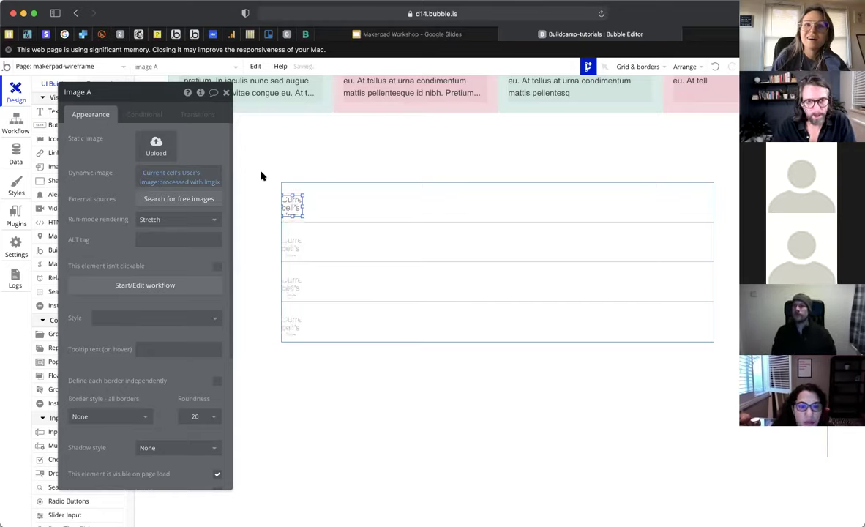
- Add a text about 269 × 23 px beside the image, showing Current cell's User's Full Name, and remove its Body Copy style
{"action": "left_click", "coordinate": [226, 93]}
{"action": "scroll", "coordinate": [96, 139], "scroll_direction": "up", "scroll_amount": 2}
{"action": "left_click", "coordinate": [85, 138]}
{"action": "left_click_drag", "start_coordinate": [315, 197], "coordinate": [455, 209]}
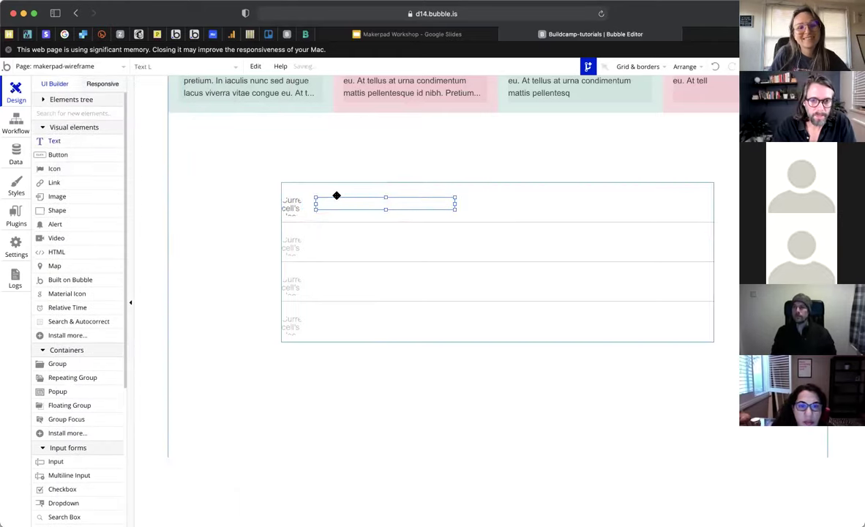
{"action": "left_click", "coordinate": [244, 138]}
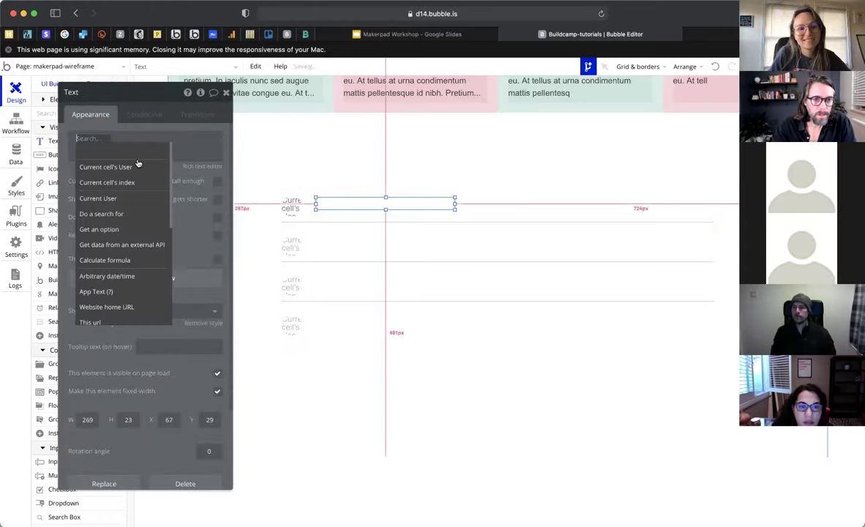
{"action": "left_click", "coordinate": [137, 165]}
{"action": "left_click", "coordinate": [145, 166]}
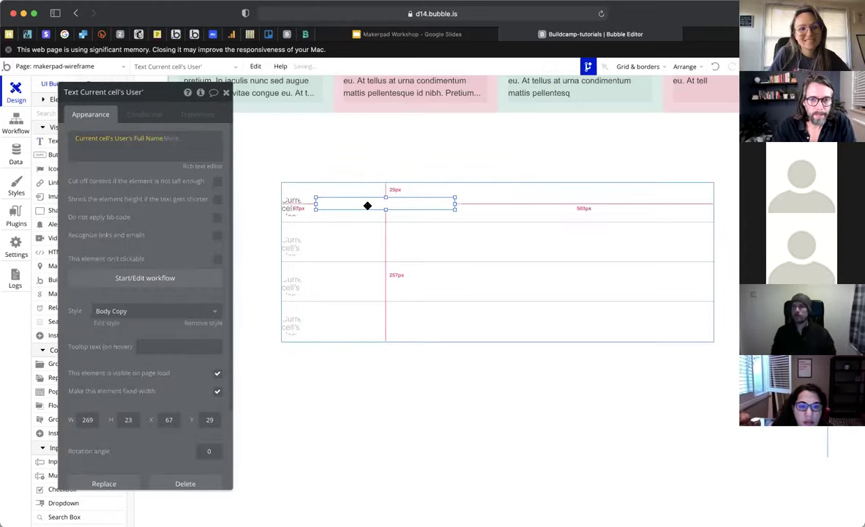
{"action": "left_click", "coordinate": [204, 322]}
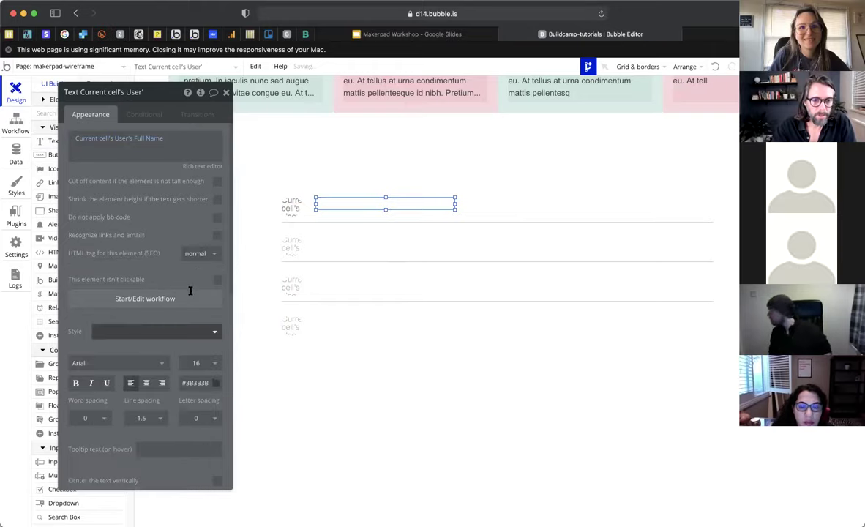
- Set the full-name text's height to 24 px and shift it down slightly within the row
{"action": "scroll", "coordinate": [201, 266], "scroll_direction": "down", "scroll_amount": 3}
{"action": "scroll", "coordinate": [142, 322], "scroll_direction": "down", "scroll_amount": 5}
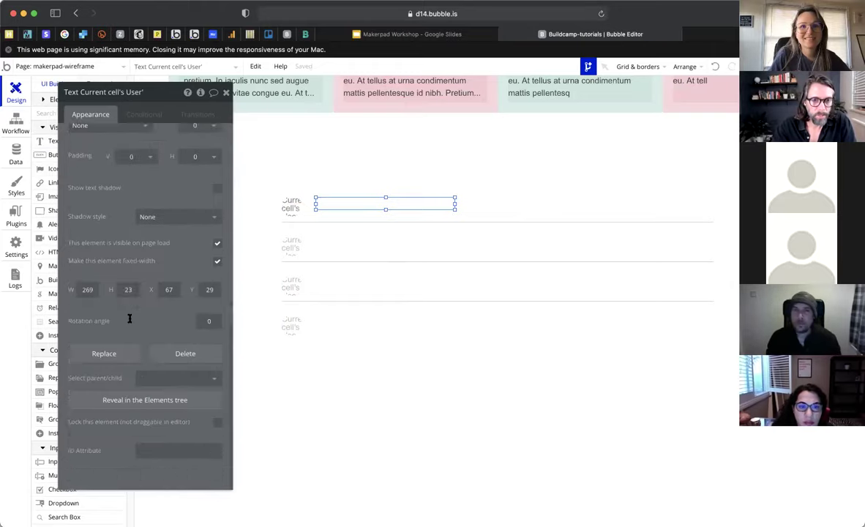
{"action": "double_click", "coordinate": [129, 316]}
{"action": "type", "text": "24"}
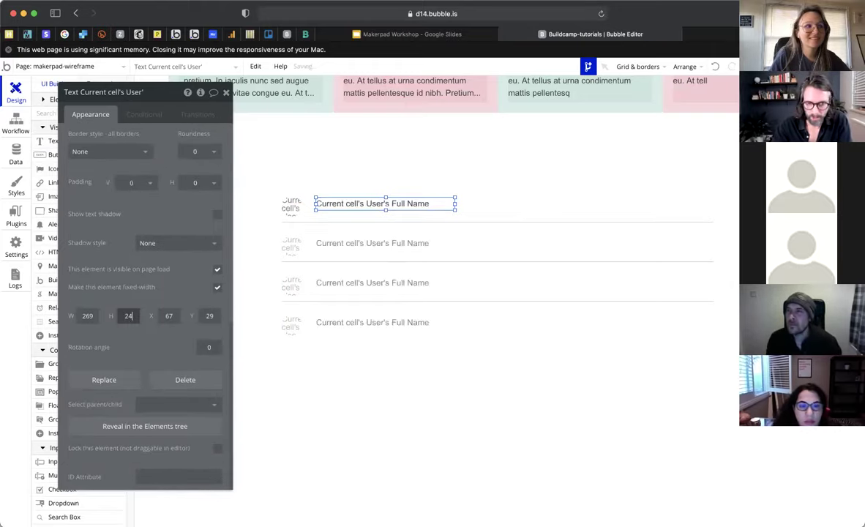
{"action": "left_click_drag", "start_coordinate": [342, 200], "coordinate": [341, 203]}
{"action": "key", "text": "Down"}
{"action": "key", "text": "Down"}
{"action": "key", "text": "Down"}
{"action": "key", "text": "Down"}
- Narrow the full-name text, place a copy to its right, and set the copy to Current cell's User's Job Title
{"action": "mouse_move", "coordinate": [454, 207]}
{"action": "left_mouse_down"}
{"action": "mouse_move", "coordinate": [380, 205]}
{"action": "mouse_move", "coordinate": [464, 199]}
{"action": "left_mouse_up"}
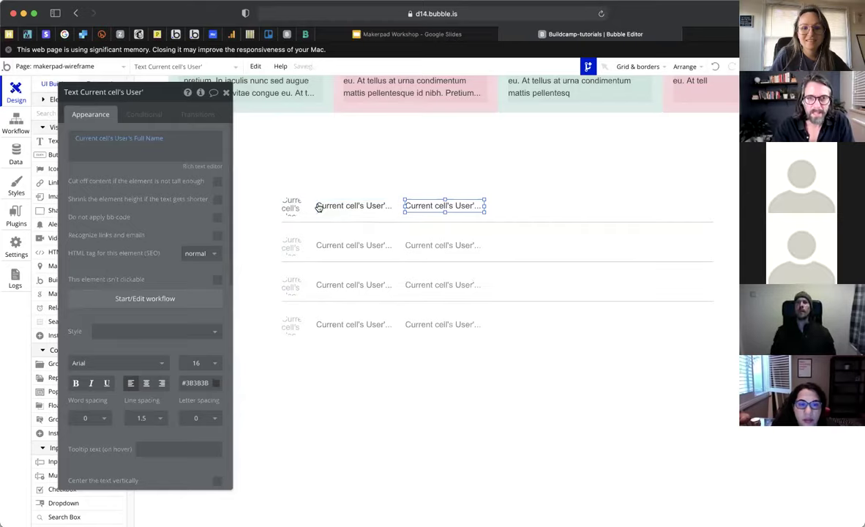
{"action": "left_click", "coordinate": [378, 206]}
{"action": "left_click", "coordinate": [423, 206]}
{"action": "left_click", "coordinate": [156, 140]}
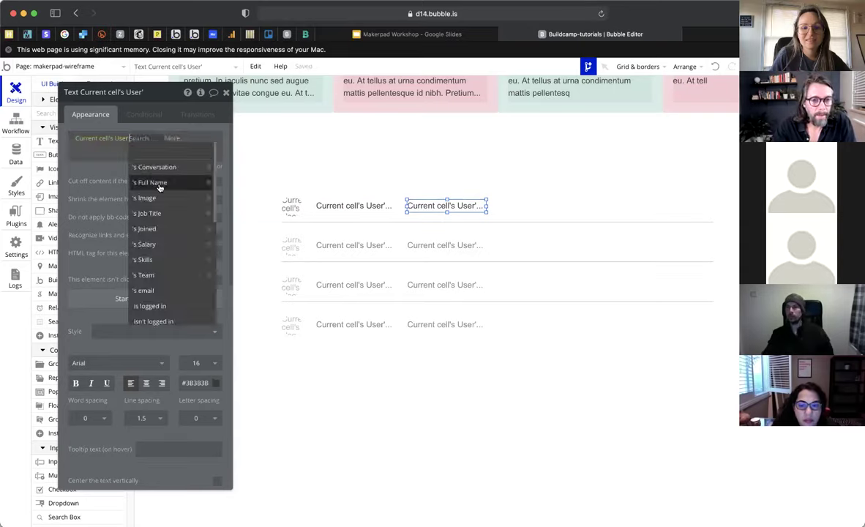
{"action": "left_click", "coordinate": [162, 214]}
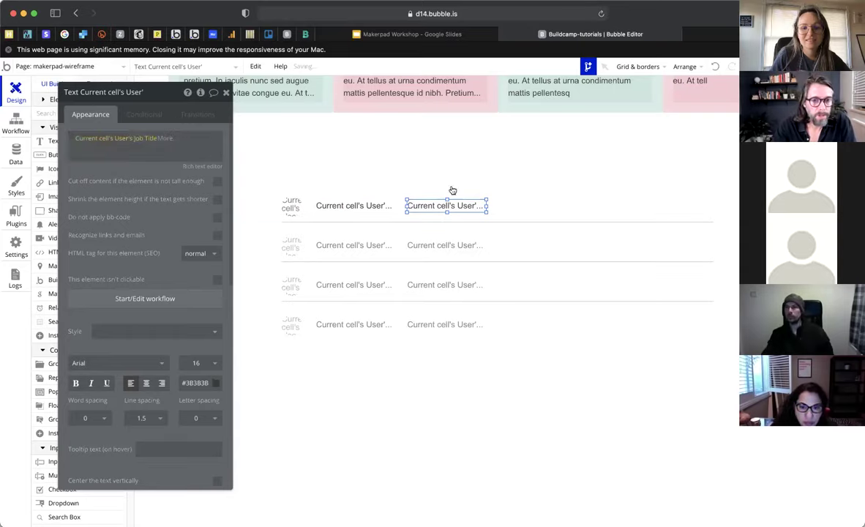
{"action": "left_click_drag", "start_coordinate": [487, 206], "coordinate": [528, 202]}
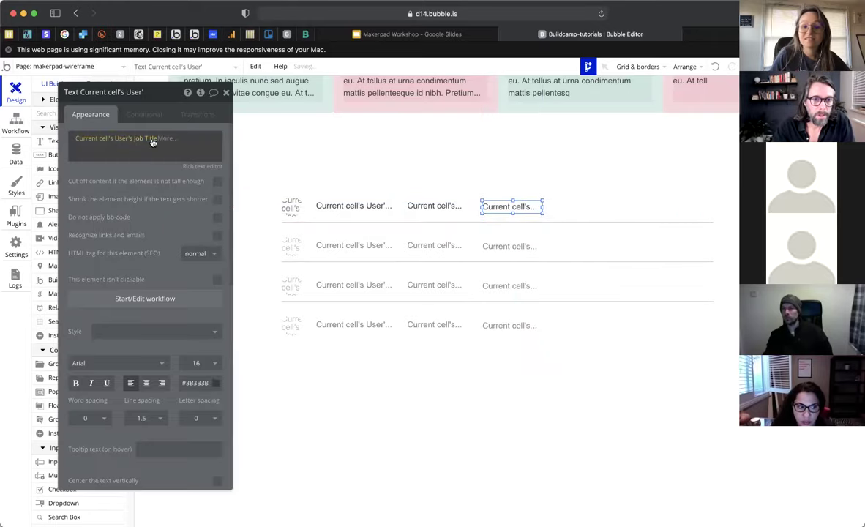
{"action": "left_click", "coordinate": [153, 140]}
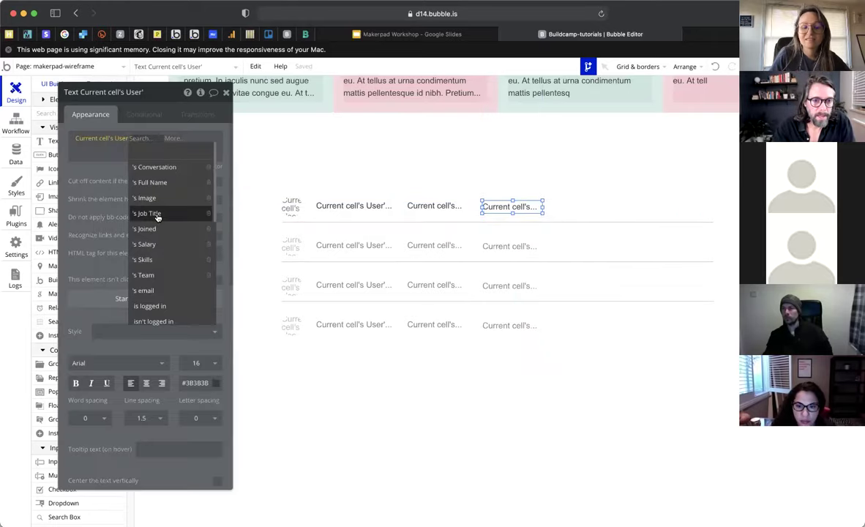
{"action": "left_click", "coordinate": [156, 291]}
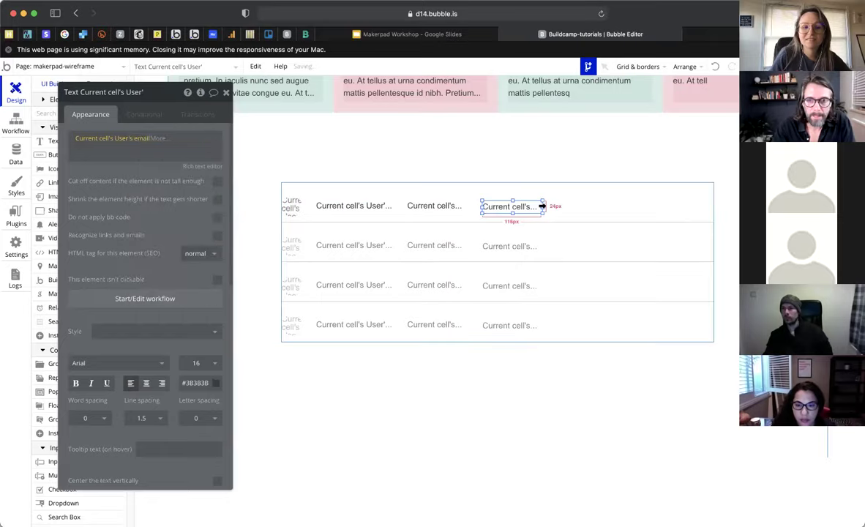
- Widen the email text, place a copy to its right, and nudge the copy level with the row and flush with the cell's right edge
{"action": "left_click_drag", "start_coordinate": [576, 205], "coordinate": [686, 202]}
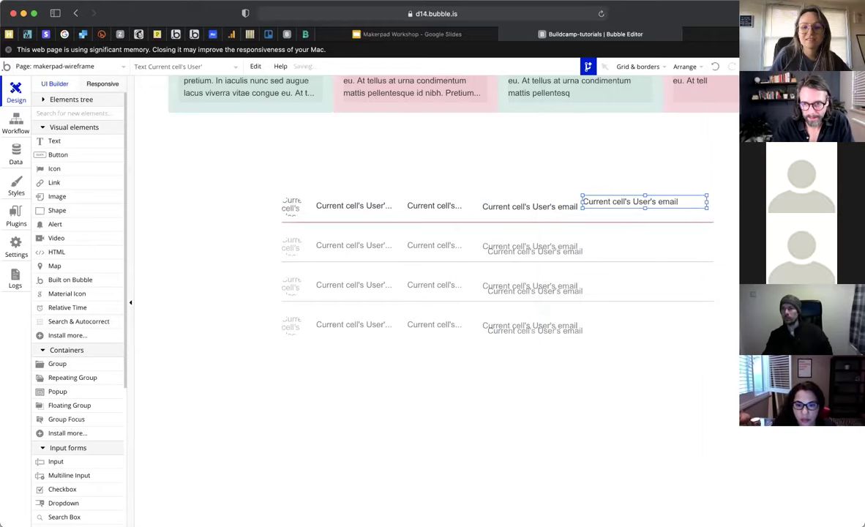
{"action": "key", "text": "Down"}
{"action": "key", "text": "Down"}
{"action": "key", "text": "Down"}
{"action": "key", "text": "Down"}
{"action": "key", "text": "Down"}
{"action": "key", "text": "Down"}
{"action": "key", "text": "Down"}
{"action": "key", "text": "Down"}
{"action": "key", "text": "Right"}
{"action": "key", "text": "Right"}
{"action": "key", "text": "alt"}
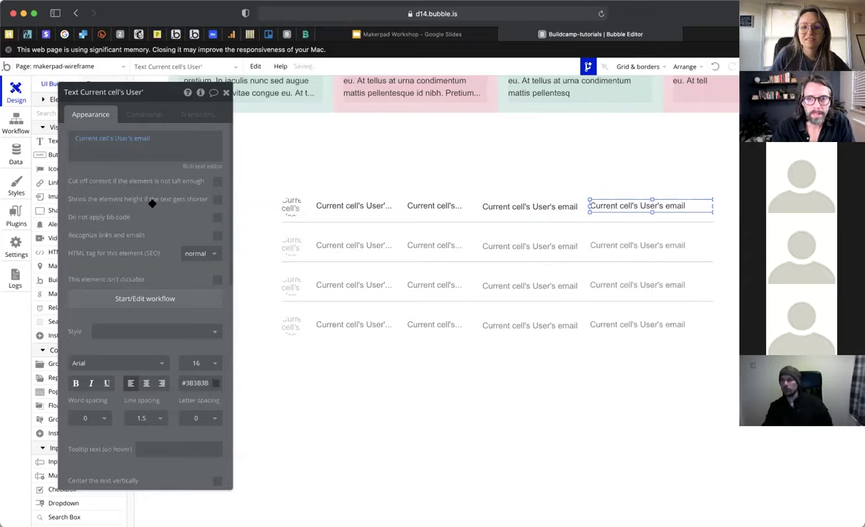
- Right-align the copied text and change its content to Current cell's User's Creation Date
{"action": "scroll", "coordinate": [162, 318], "scroll_direction": "down", "scroll_amount": 2}
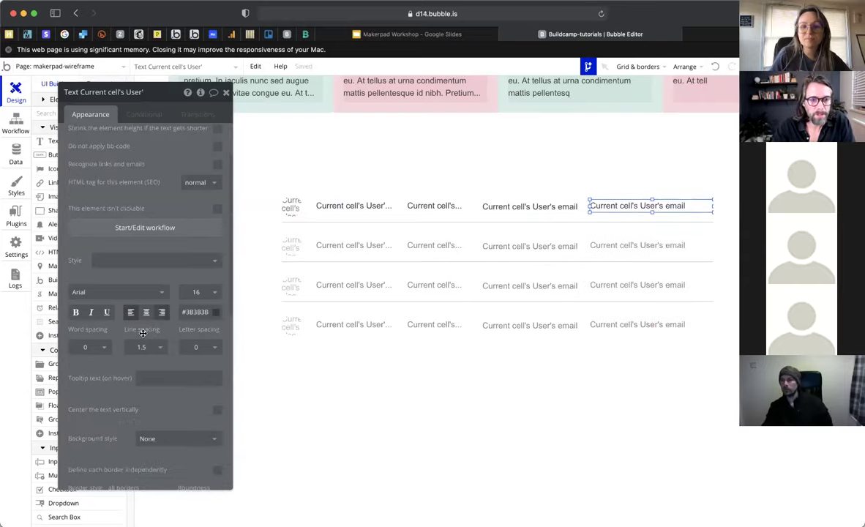
{"action": "left_click", "coordinate": [162, 311]}
{"action": "scroll", "coordinate": [142, 220], "scroll_direction": "up", "scroll_amount": 2}
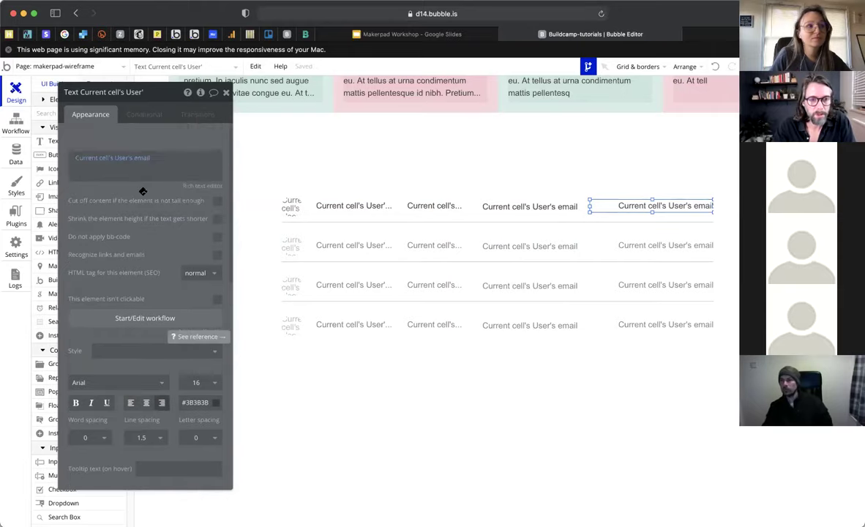
{"action": "left_click", "coordinate": [139, 139]}
{"action": "type", "text": "c"}
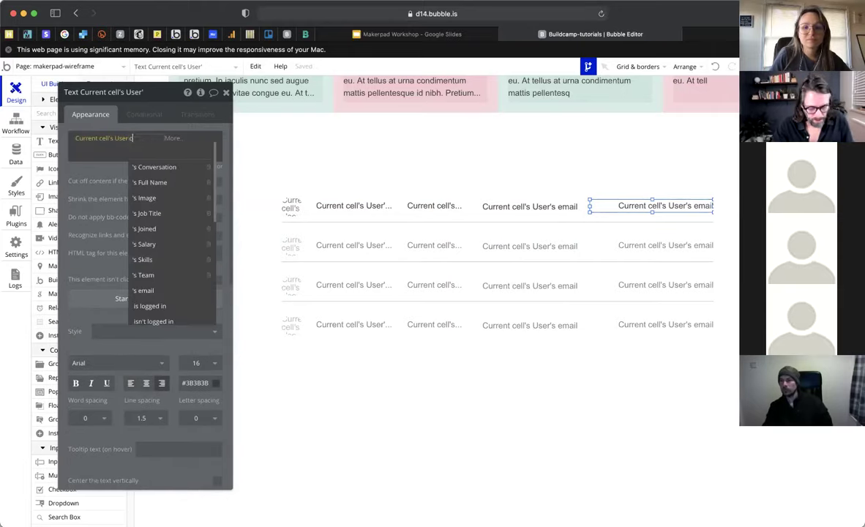
{"action": "type", "text": "r"}
{"action": "left_click", "coordinate": [151, 170]}
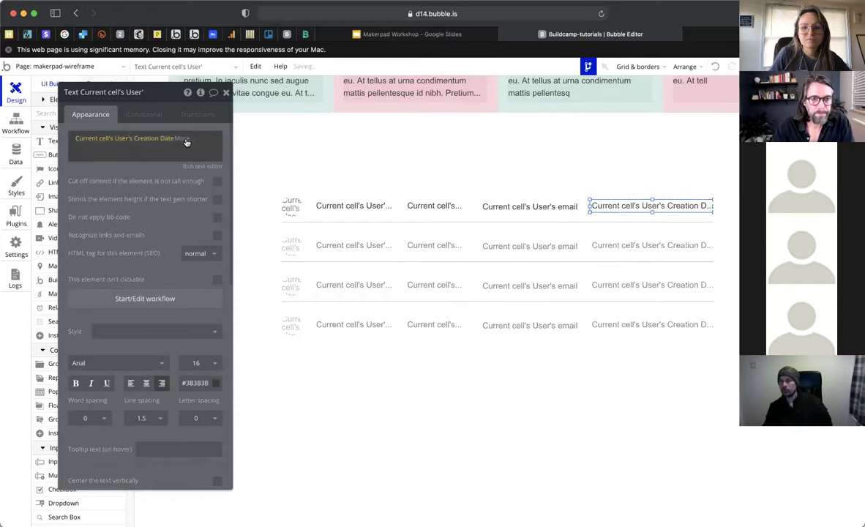
- Format the creation date in the full month style, as in November 19, 2020
{"action": "left_click", "coordinate": [186, 142]}
{"action": "left_click", "coordinate": [245, 168]}
{"action": "left_click", "coordinate": [358, 116]}
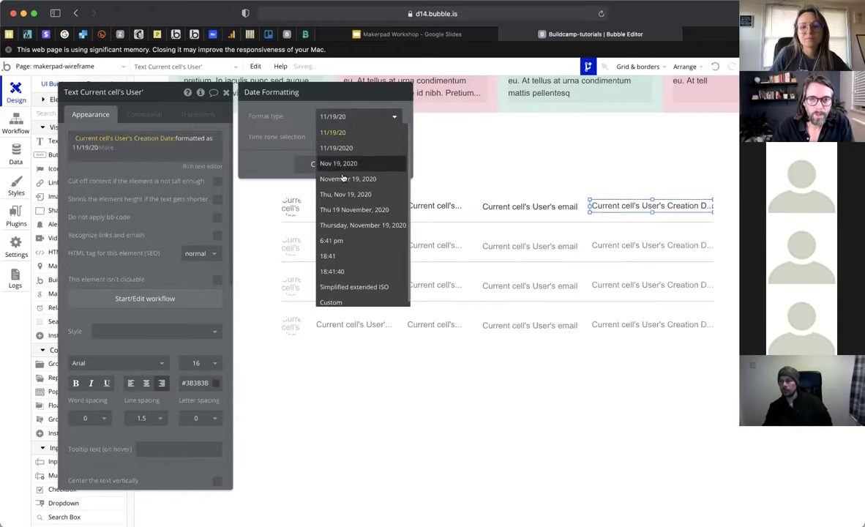
{"action": "left_click", "coordinate": [344, 179]}
{"action": "left_click", "coordinate": [186, 203]}
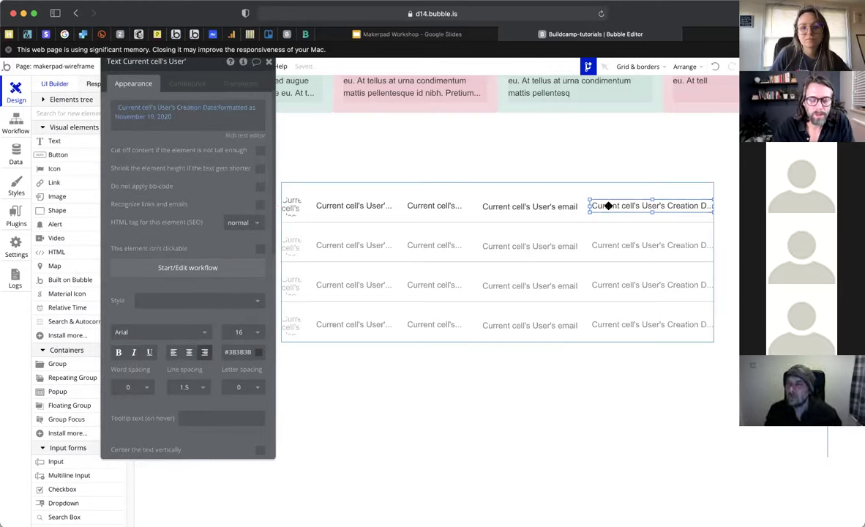
- Narrow the email text to 200 px and the creation-date text to about 189 px to leave a gap between them
{"action": "left_click", "coordinate": [506, 206]}
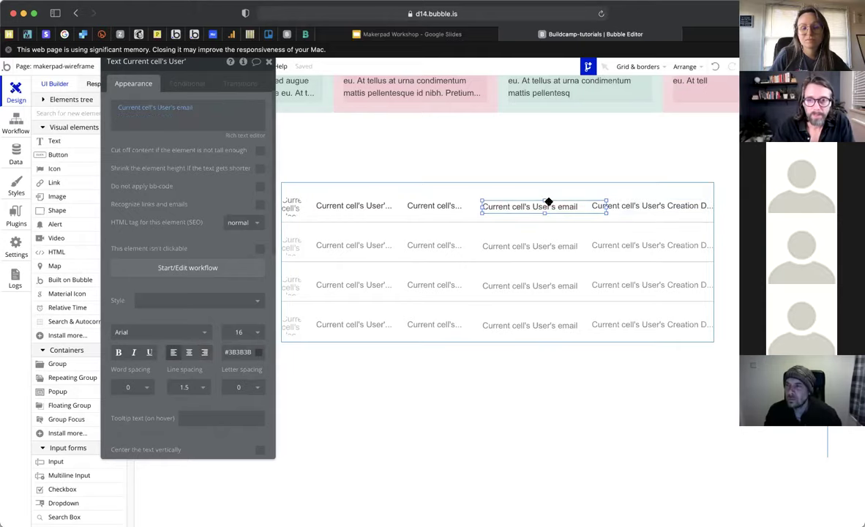
{"action": "mouse_move", "coordinate": [607, 207]}
{"action": "left_mouse_down"}
{"action": "mouse_move", "coordinate": [586, 208]}
{"action": "mouse_move", "coordinate": [618, 206]}
{"action": "left_mouse_up"}
{"action": "left_click", "coordinate": [595, 207]}
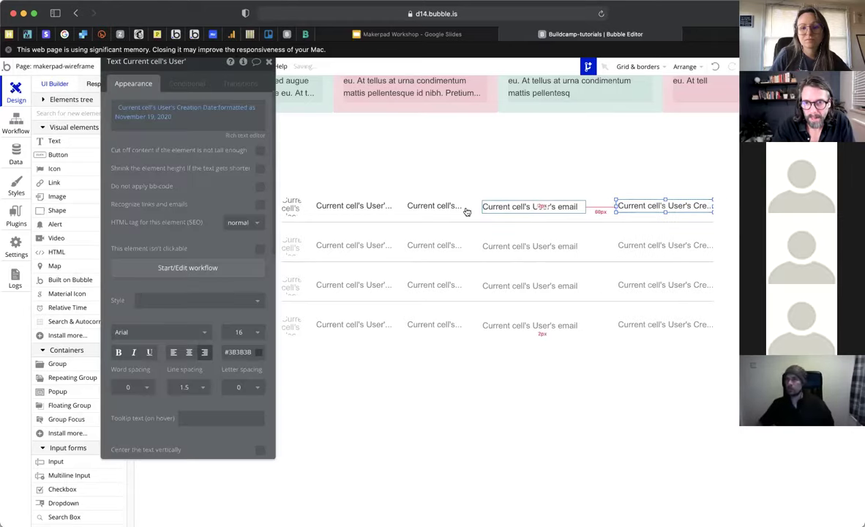
- Widen the job-title text to about 126 px and the full-name text to about 163 px
{"action": "left_click", "coordinate": [461, 206]}
{"action": "left_click_drag", "start_coordinate": [461, 205], "coordinate": [471, 206]}
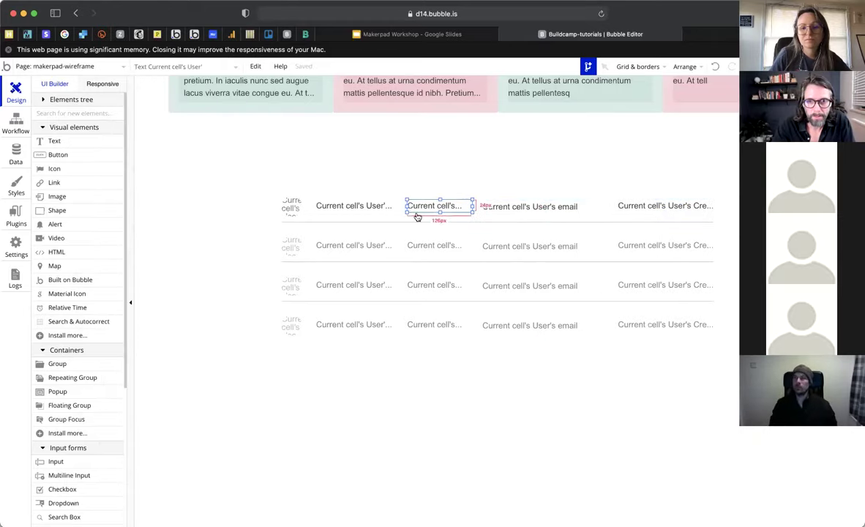
{"action": "left_click", "coordinate": [368, 210]}
{"action": "left_click_drag", "start_coordinate": [389, 208], "coordinate": [417, 206]}
- Set the Y position of the full-name, job-title and email texts to 35
{"action": "left_click", "coordinate": [467, 211]}
{"action": "scroll", "coordinate": [266, 233], "scroll_direction": "down", "scroll_amount": 6}
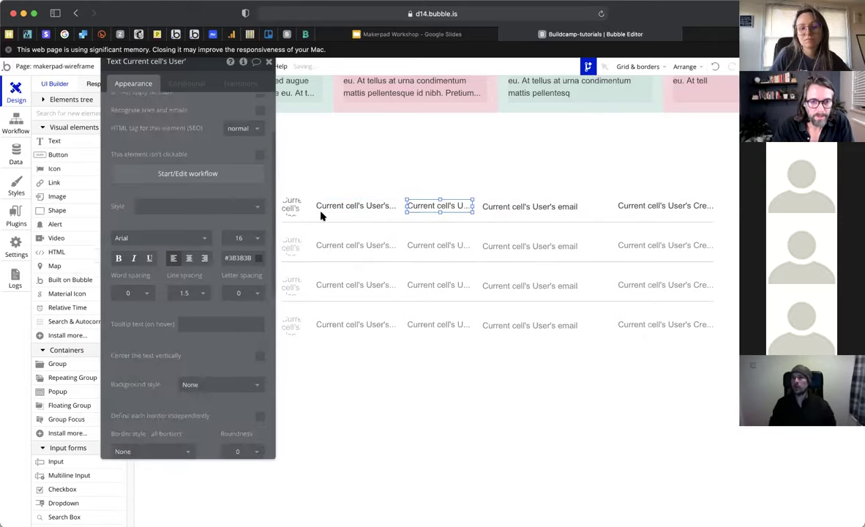
{"action": "left_click", "coordinate": [354, 209]}
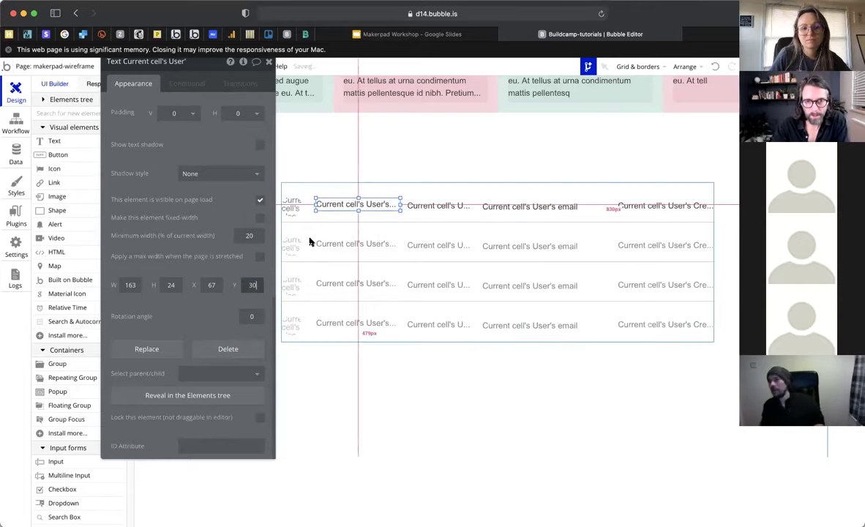
{"action": "type", "text": "30"}
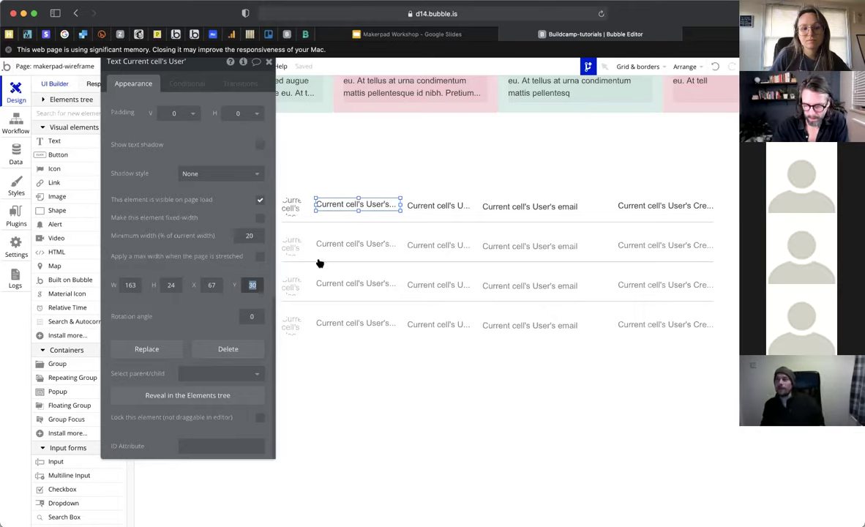
{"action": "left_click", "coordinate": [432, 206]}
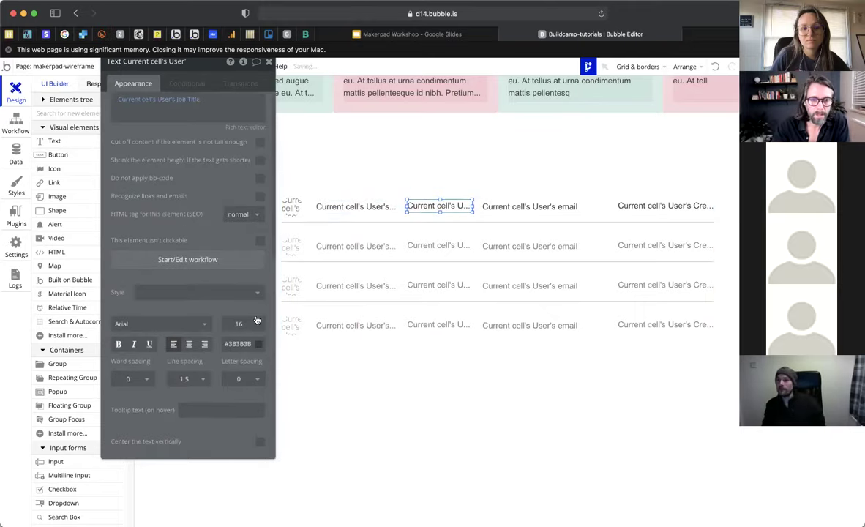
{"action": "scroll", "coordinate": [256, 320], "scroll_direction": "down", "scroll_amount": 5}
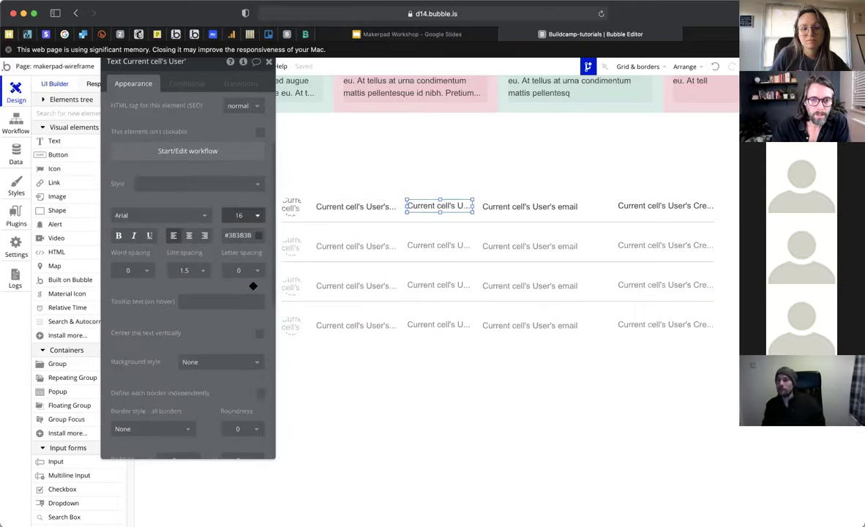
{"action": "left_click", "coordinate": [491, 206]}
{"action": "scroll", "coordinate": [243, 235], "scroll_direction": "down", "scroll_amount": 5}
{"action": "left_click", "coordinate": [249, 235]}
{"action": "type", "text": "35"}
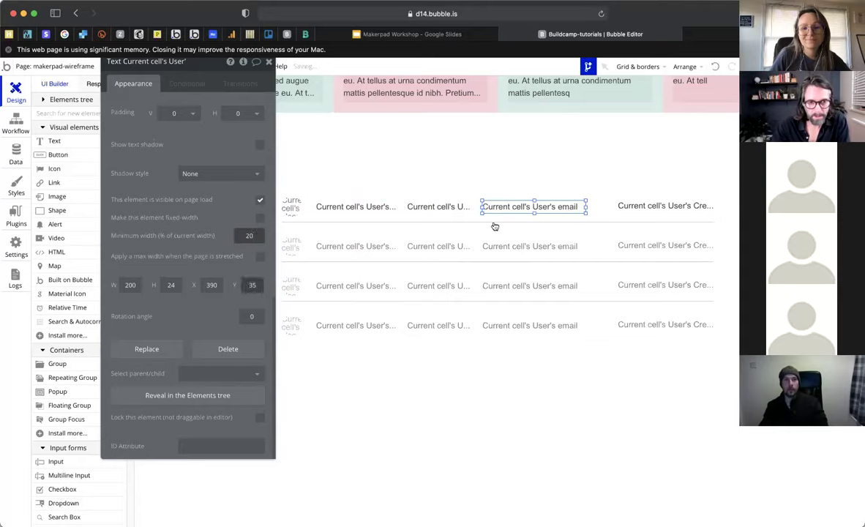
- Set the creation-date text's Y position to 35 and extend it leftwards to about 239 px wide
{"action": "left_click", "coordinate": [642, 206]}
{"action": "scroll", "coordinate": [232, 326], "scroll_direction": "down", "scroll_amount": 4}
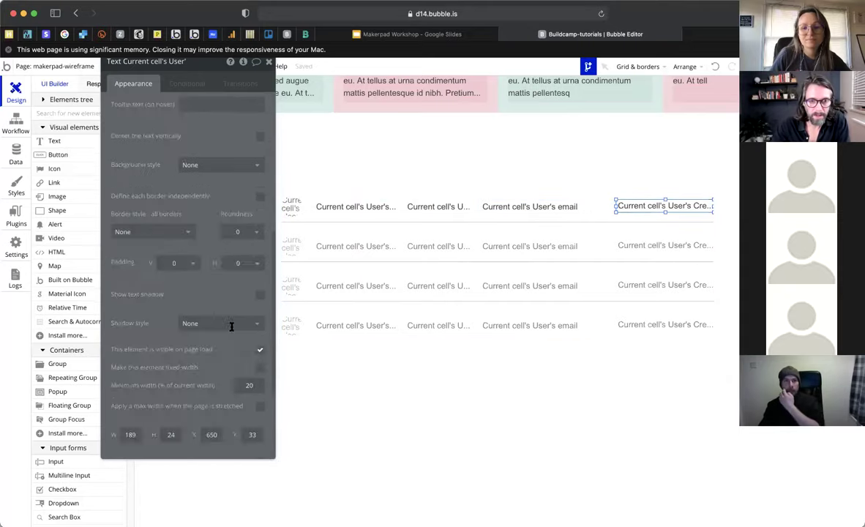
{"action": "scroll", "coordinate": [231, 327], "scroll_direction": "down", "scroll_amount": 3}
{"action": "double_click", "coordinate": [252, 285]}
{"action": "type", "text": "35"}
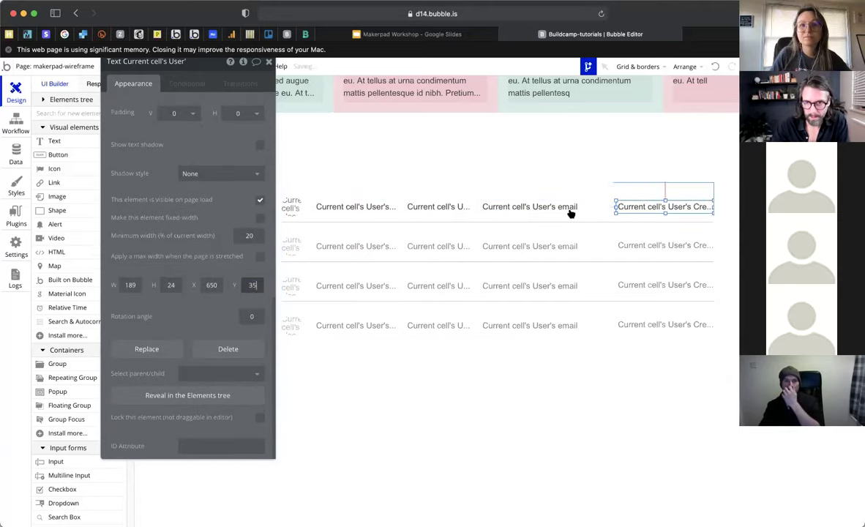
{"action": "left_click_drag", "start_coordinate": [616, 207], "coordinate": [542, 200]}
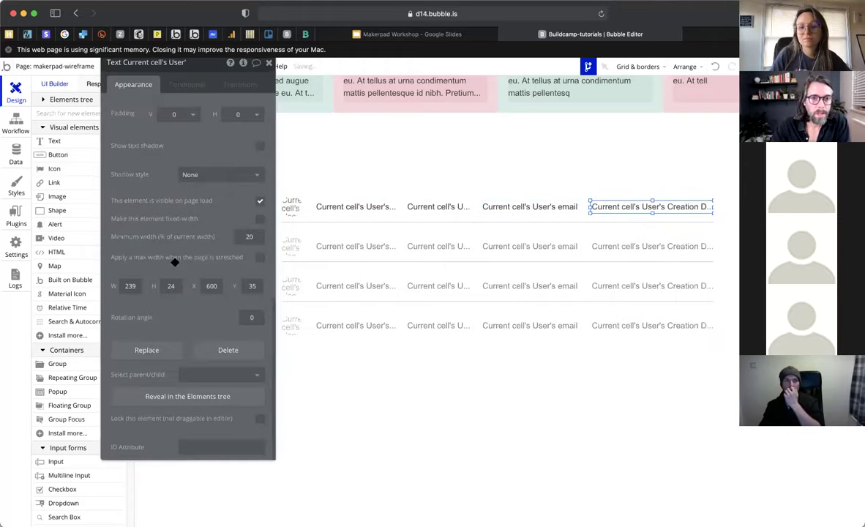
{"action": "left_click", "coordinate": [257, 140]}
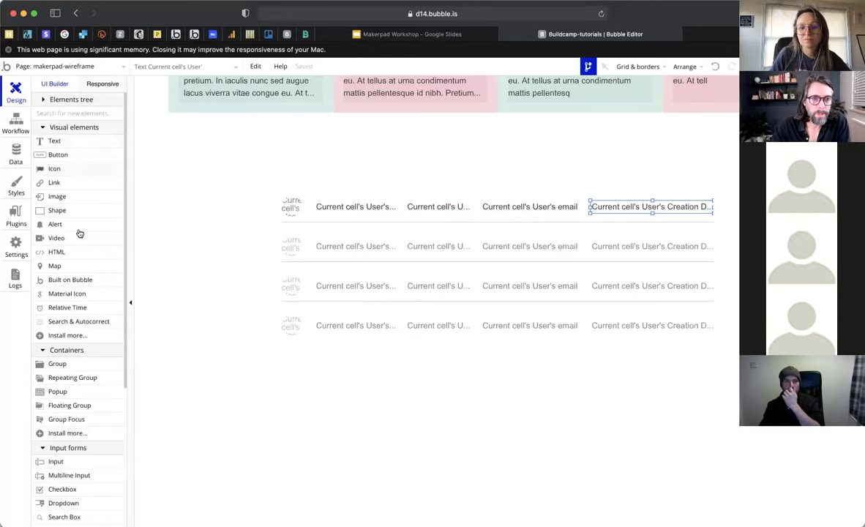
- Shrink the user image slightly within the repeating group's first cell
{"action": "left_click", "coordinate": [293, 199]}
{"action": "left_click_drag", "start_coordinate": [301, 199], "coordinate": [300, 200]}
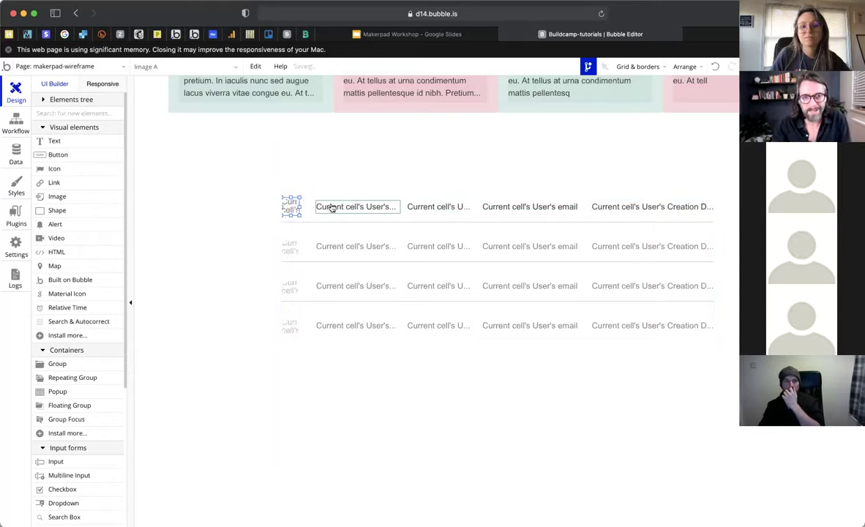
{"action": "left_click", "coordinate": [615, 202]}
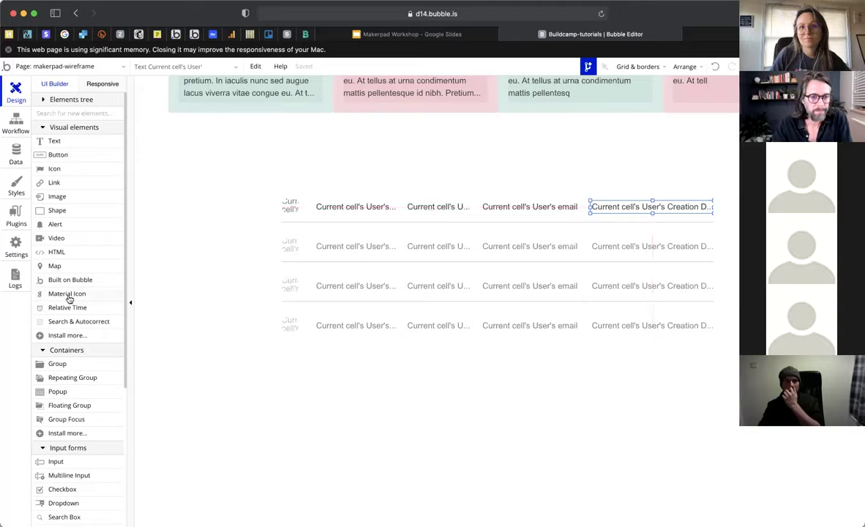
- Add a group about 110 × 23 px to the repeating group's first cell and move it flush with the top-left corner
{"action": "scroll", "coordinate": [82, 294], "scroll_direction": "down", "scroll_amount": 3}
{"action": "left_click", "coordinate": [48, 317]}
{"action": "mouse_move", "coordinate": [289, 182]}
{"action": "left_mouse_down"}
{"action": "mouse_move", "coordinate": [328, 195]}
{"action": "mouse_move", "coordinate": [274, 190]}
{"action": "left_mouse_up"}
{"action": "key", "text": "Up"}
{"action": "key", "text": "Up"}
{"action": "key", "text": "Up"}
{"action": "key", "text": "Up"}
{"action": "key", "text": "Up"}
{"action": "key", "text": "Up"}
{"action": "key", "text": "Up"}
{"action": "key", "text": "Up"}
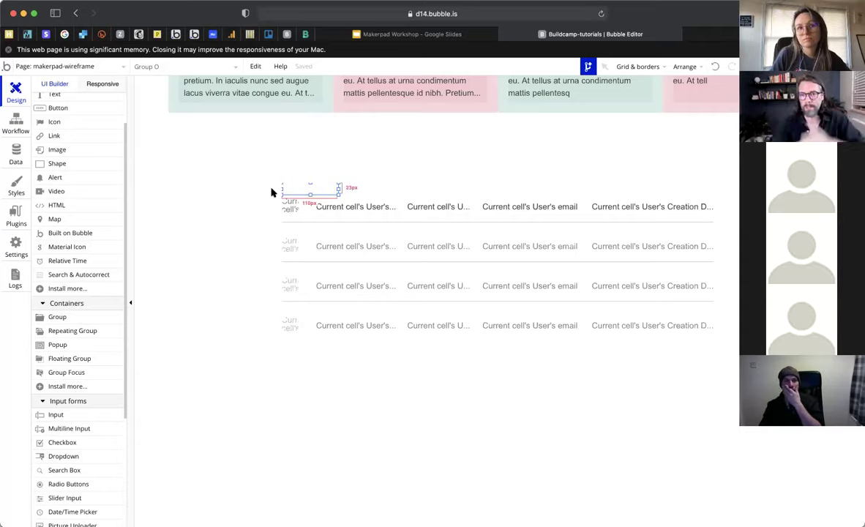
- Widen the new group to 839 px so it spans the full width of the cell
{"action": "double_click", "coordinate": [310, 191]}
{"action": "left_click_drag", "start_coordinate": [341, 191], "coordinate": [343, 189]}
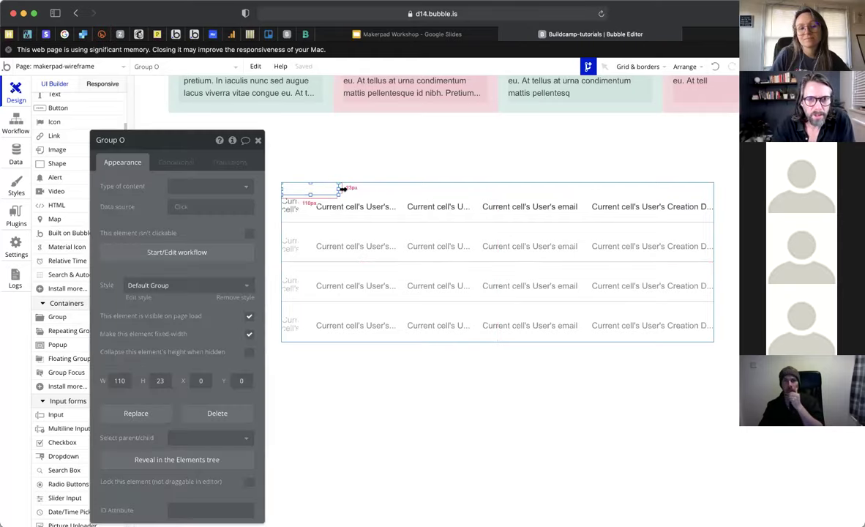
{"action": "left_click_drag", "start_coordinate": [655, 190], "coordinate": [714, 189]}
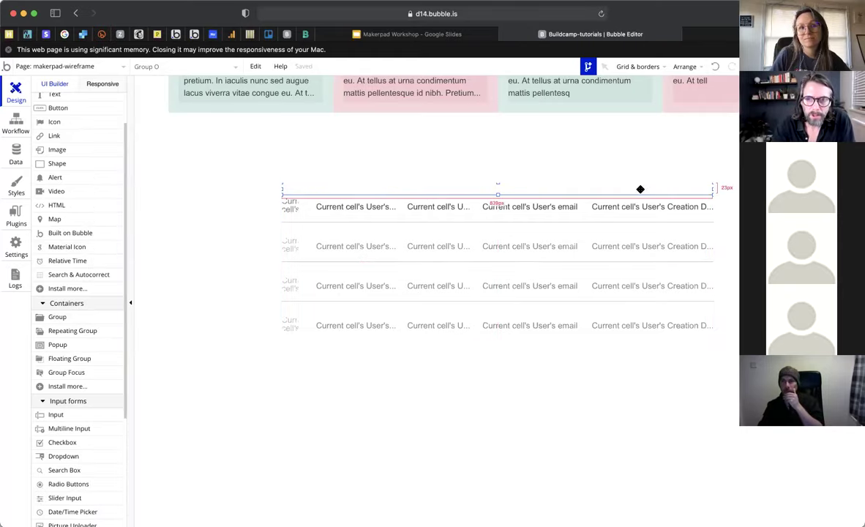
- Shift the user image and the four texts together slightly down within the cell
{"action": "left_click", "coordinate": [333, 206], "text": "shift"}
{"action": "left_click", "coordinate": [446, 207], "text": "shift"}
{"action": "left_click", "coordinate": [542, 206], "text": "shift"}
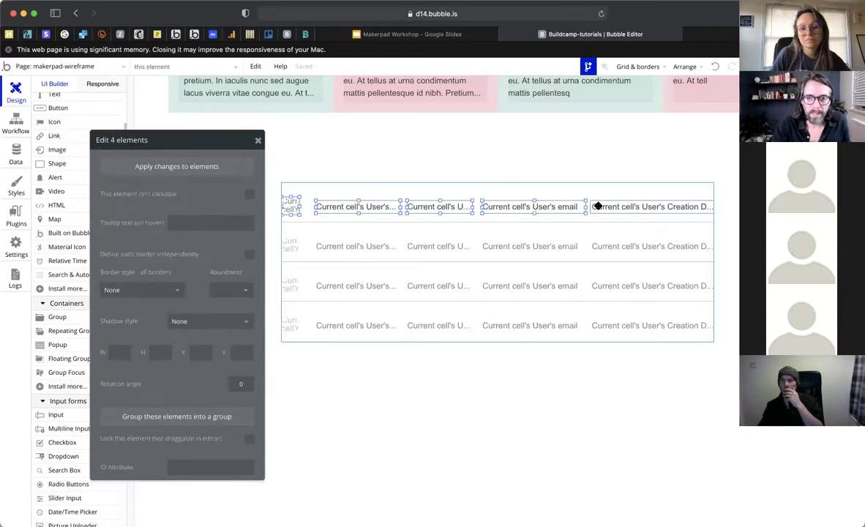
{"action": "key", "text": "Down"}
{"action": "key", "text": "Down"}
{"action": "key", "text": "Down"}
{"action": "key", "text": "Down"}
{"action": "key", "text": "Down"}
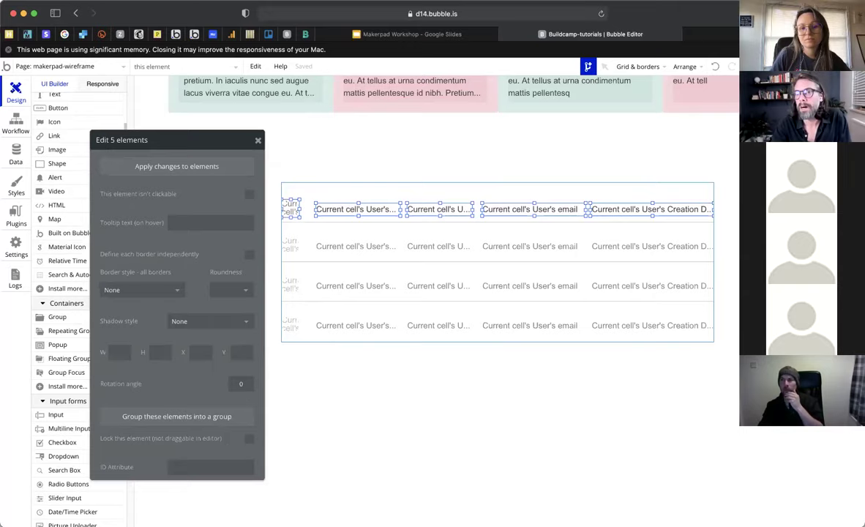
- Increase the top group's height to about 29 px and turn off its fixed width
{"action": "left_click", "coordinate": [503, 200]}
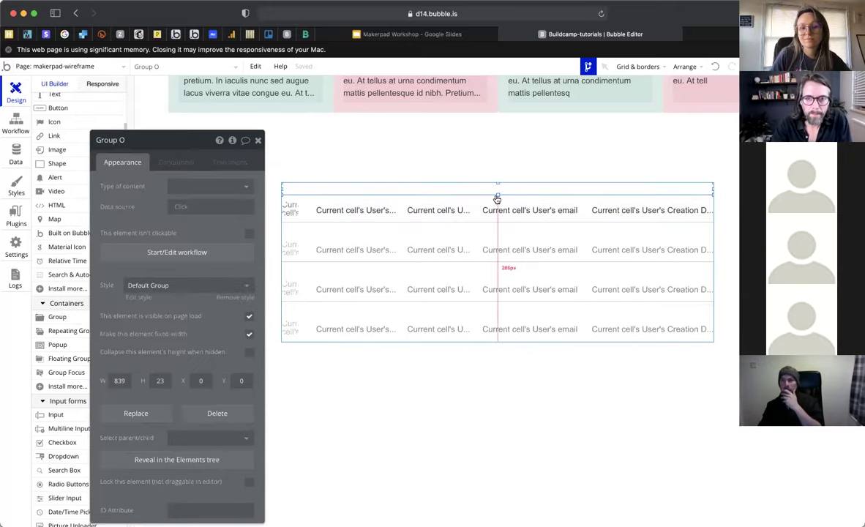
{"action": "left_click_drag", "start_coordinate": [497, 198], "coordinate": [502, 193]}
{"action": "double_click", "coordinate": [502, 192]}
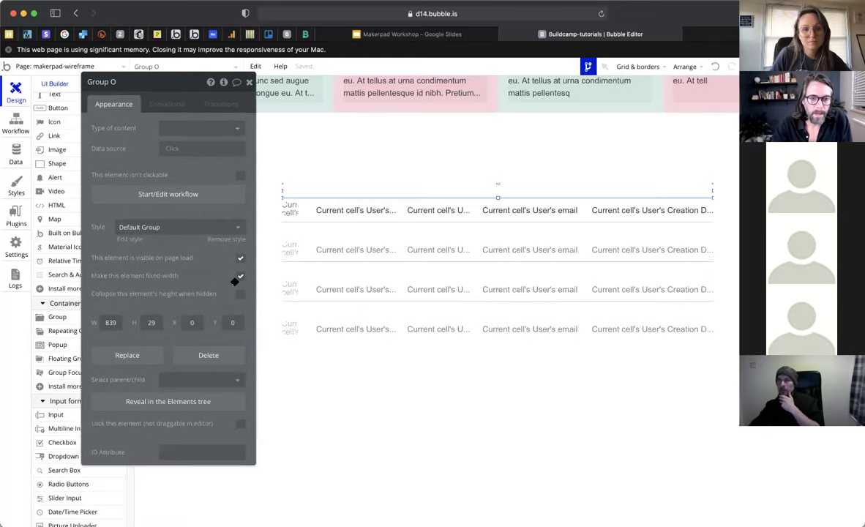
{"action": "left_click", "coordinate": [241, 278]}
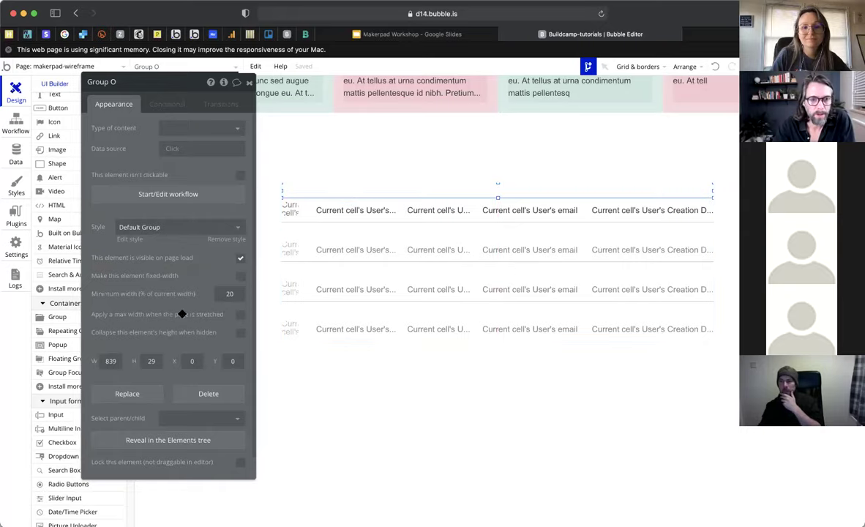
- Add a condition to the header group that makes it visible when Current cell's index is 1
{"action": "left_click", "coordinate": [162, 125]}
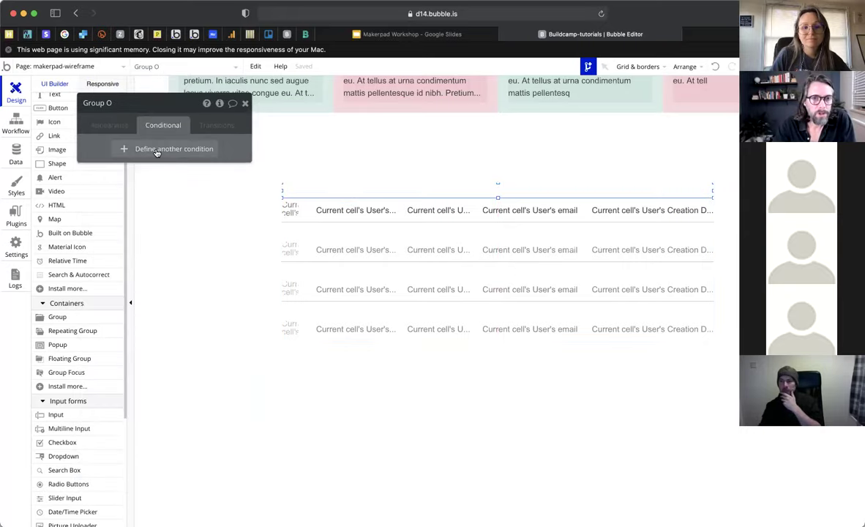
{"action": "left_click", "coordinate": [156, 151]}
{"action": "left_click", "coordinate": [123, 156]}
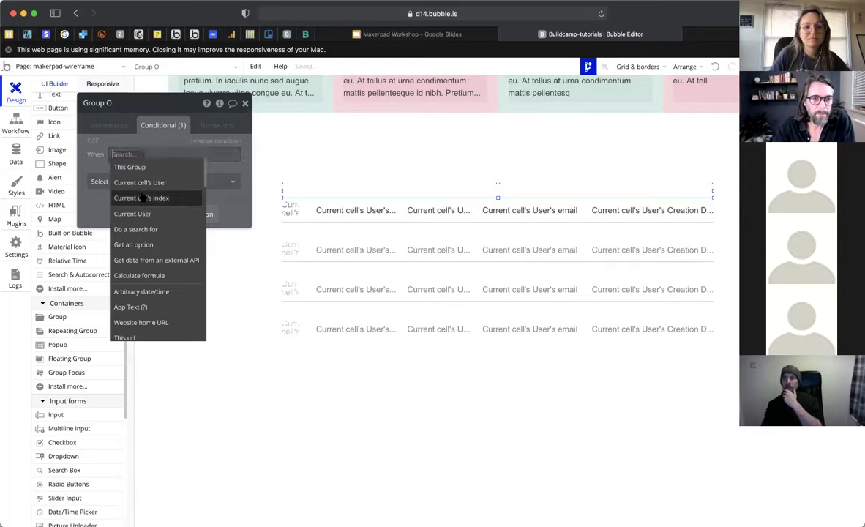
{"action": "left_click", "coordinate": [142, 197]}
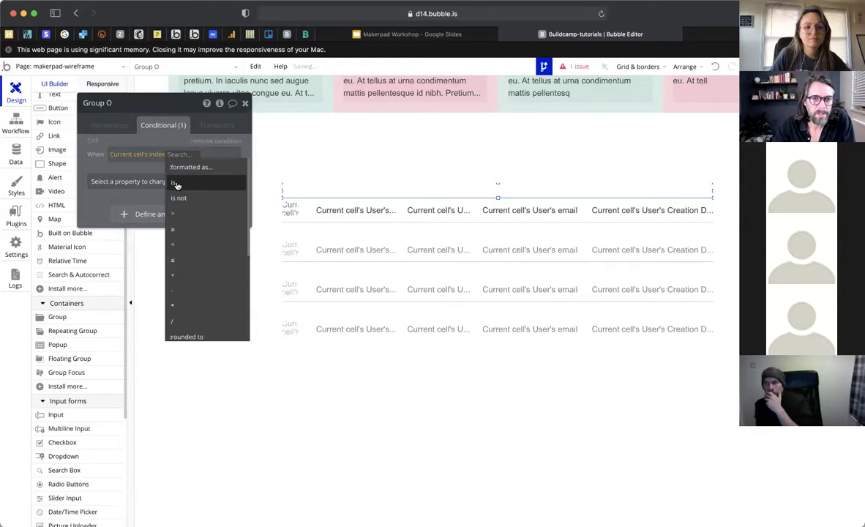
{"action": "left_click", "coordinate": [176, 186]}
{"action": "type", "text": "1"}
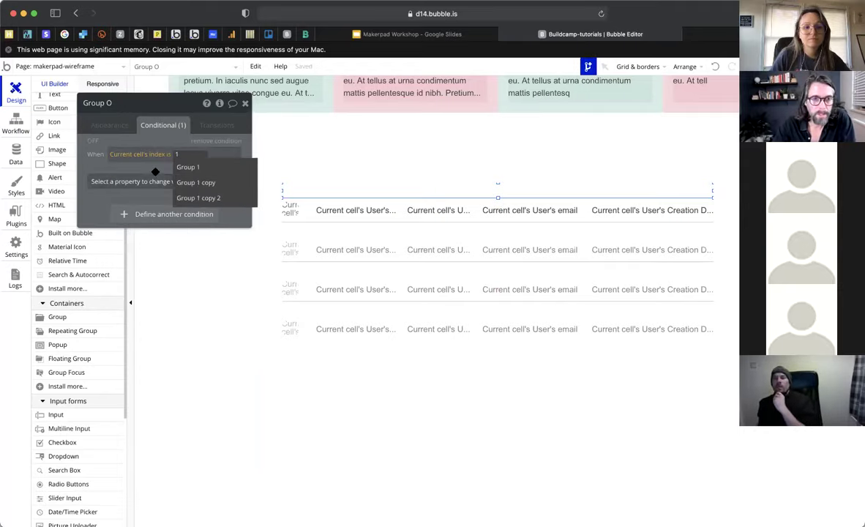
{"action": "left_click", "coordinate": [155, 172]}
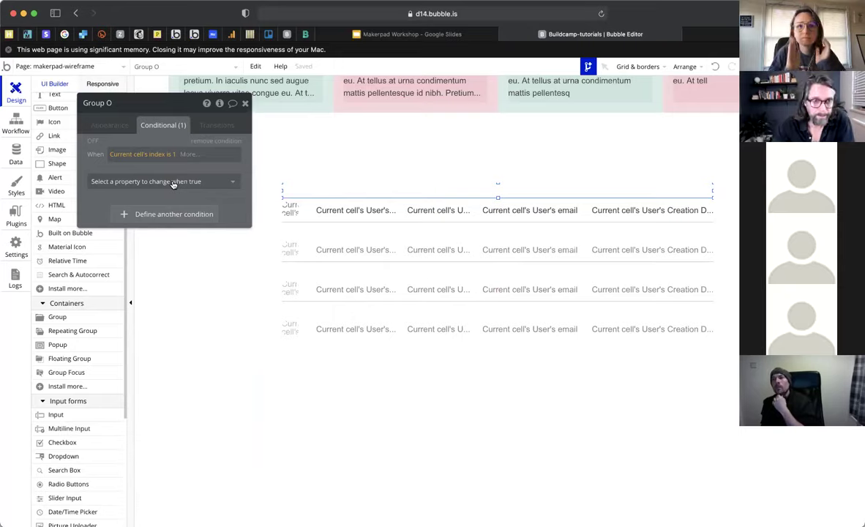
{"action": "left_click", "coordinate": [173, 183]}
{"action": "left_click", "coordinate": [201, 211]}
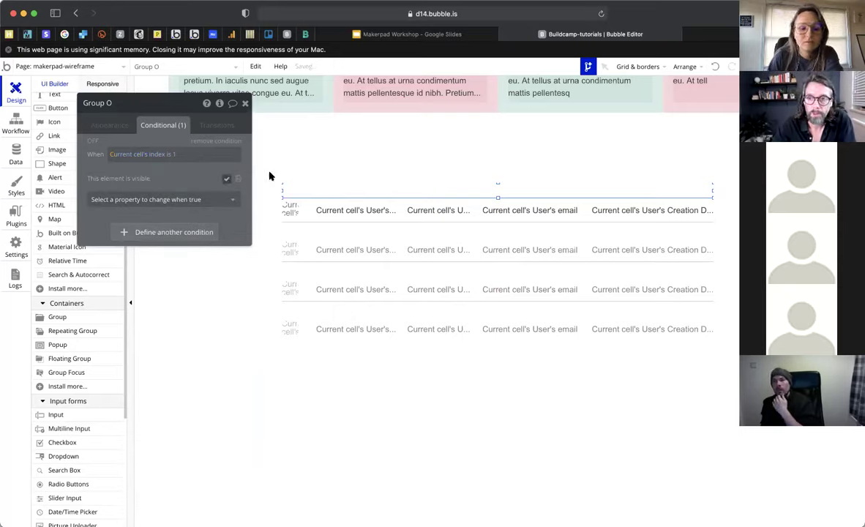
- Make the header group collapse its height when hidden and rename it as Group Title
{"action": "left_click", "coordinate": [109, 125]}
{"action": "scroll", "coordinate": [144, 242], "scroll_direction": "down", "scroll_amount": 1}
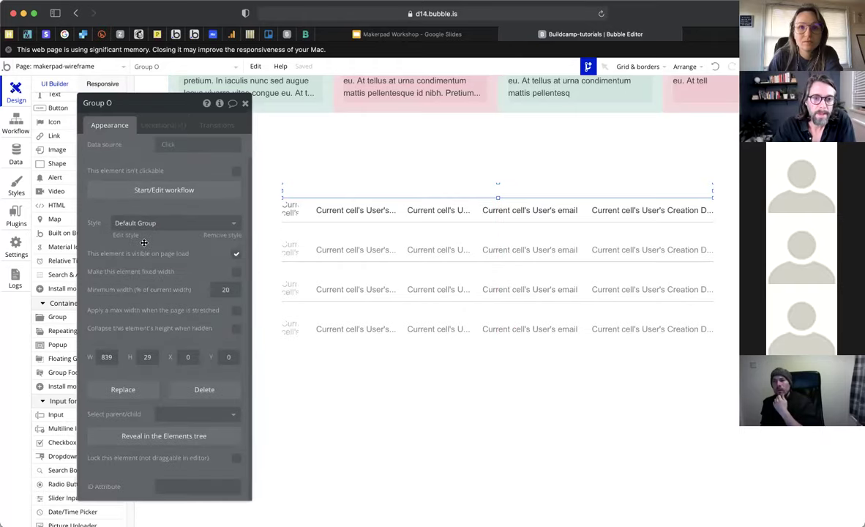
{"action": "left_click", "coordinate": [236, 330]}
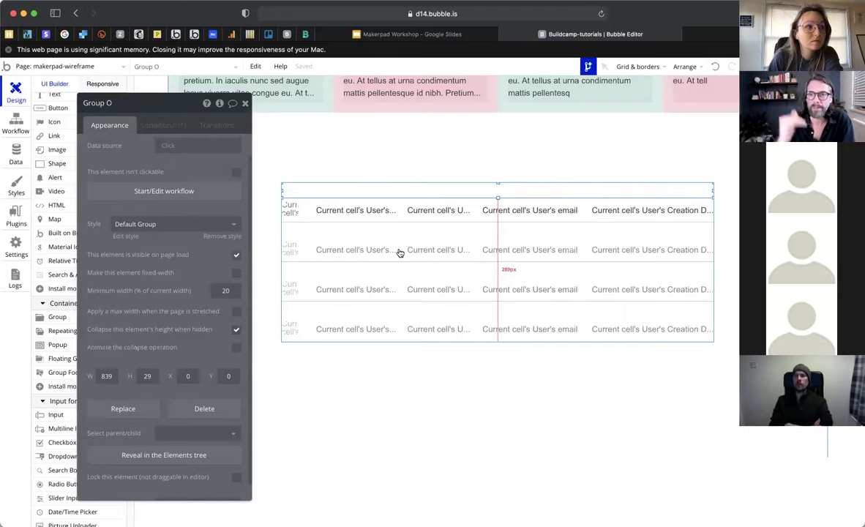
{"action": "left_click", "coordinate": [138, 110]}
{"action": "key", "text": "BackSpace"}
{"action": "type", "text": "Title"}
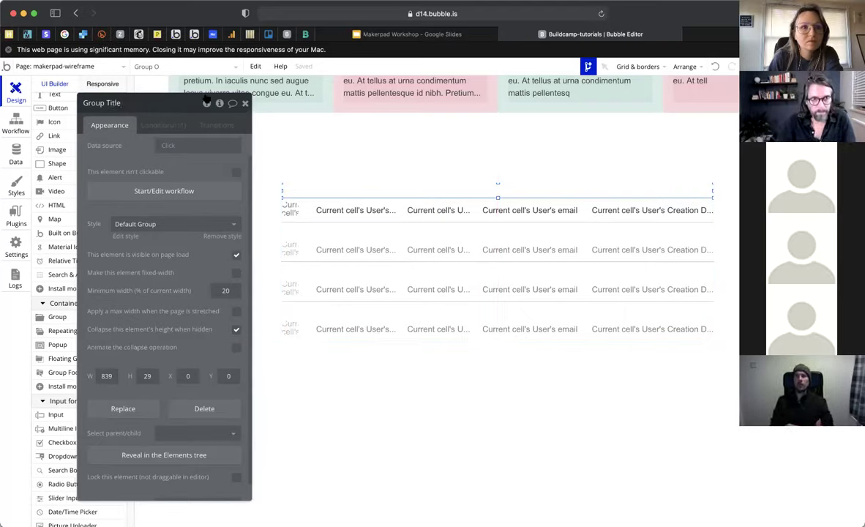
{"action": "left_click", "coordinate": [245, 103]}
- Add a text element about 150 × 20 px inside the header group, above the full name column
{"action": "scroll", "coordinate": [55, 187], "scroll_direction": "up", "scroll_amount": 2}
{"action": "left_click", "coordinate": [66, 146]}
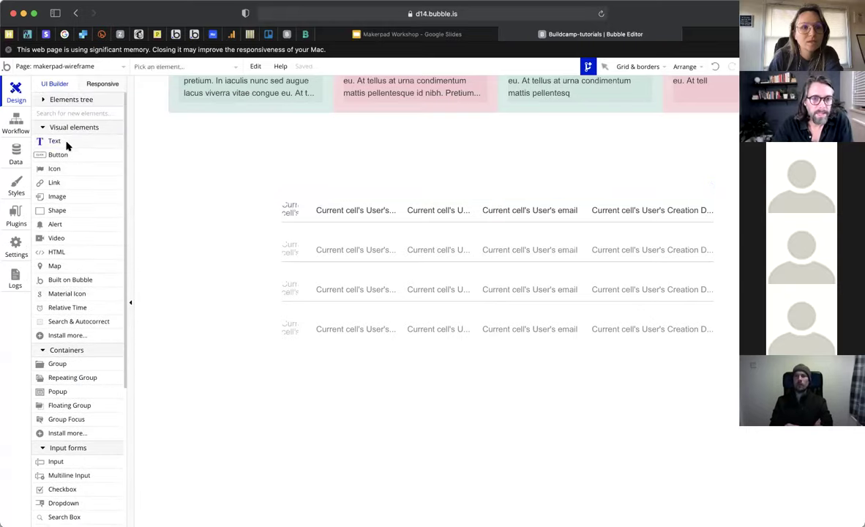
{"action": "left_click_drag", "start_coordinate": [320, 185], "coordinate": [397, 194]}
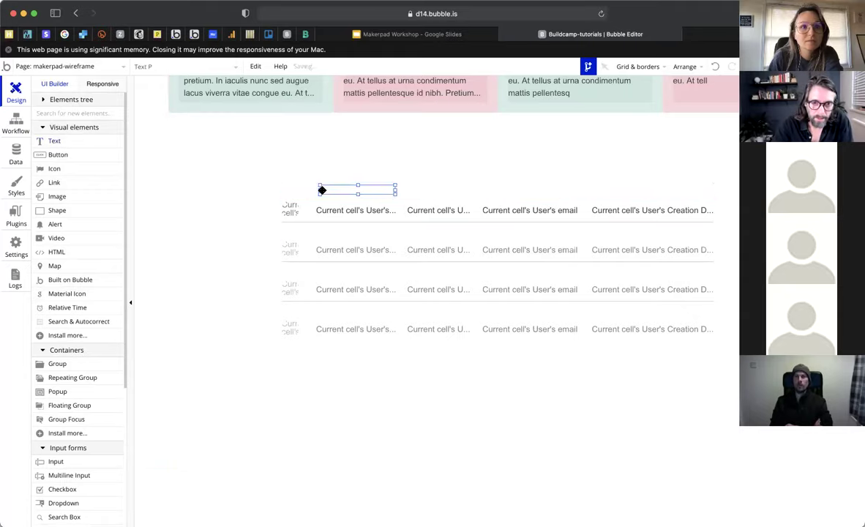
{"action": "left_click_drag", "start_coordinate": [320, 190], "coordinate": [357, 183]}
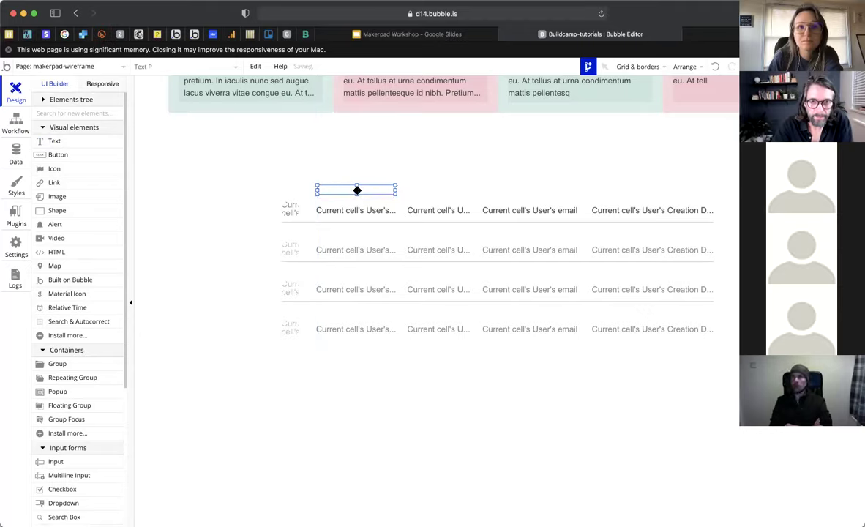
- Set the new text's content to "Full name" and turn off its fixed width
{"action": "double_click", "coordinate": [358, 189]}
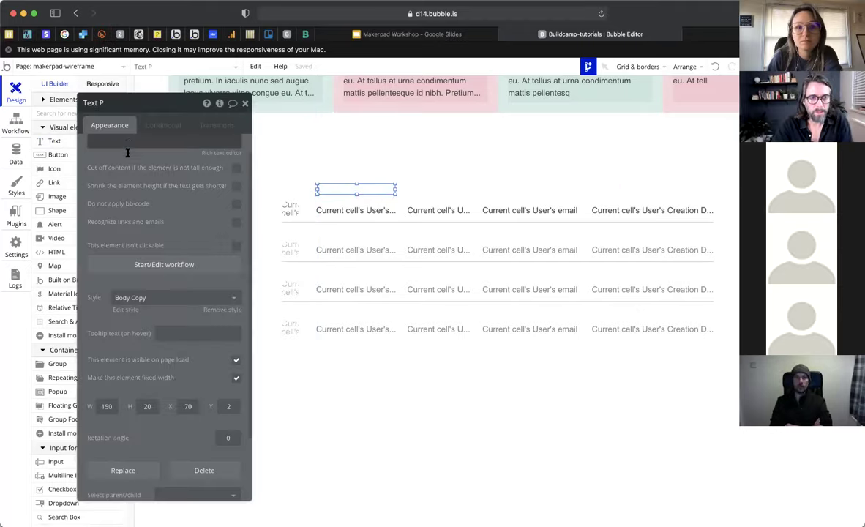
{"action": "left_click_drag", "start_coordinate": [128, 151], "coordinate": [90, 150]}
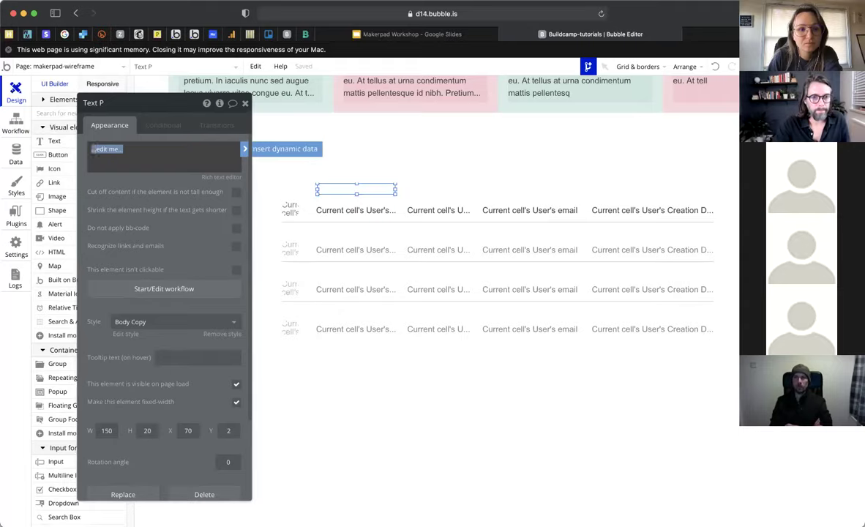
{"action": "type", "text": "Full name"}
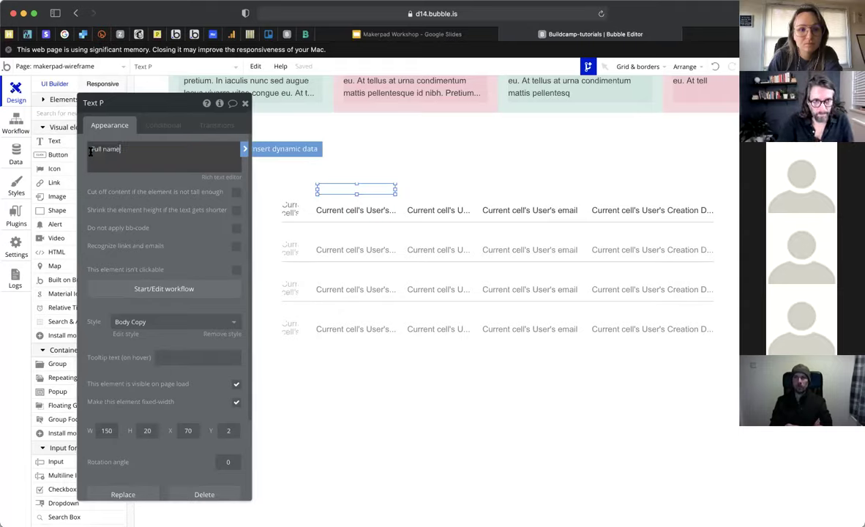
{"action": "left_click", "coordinate": [236, 401]}
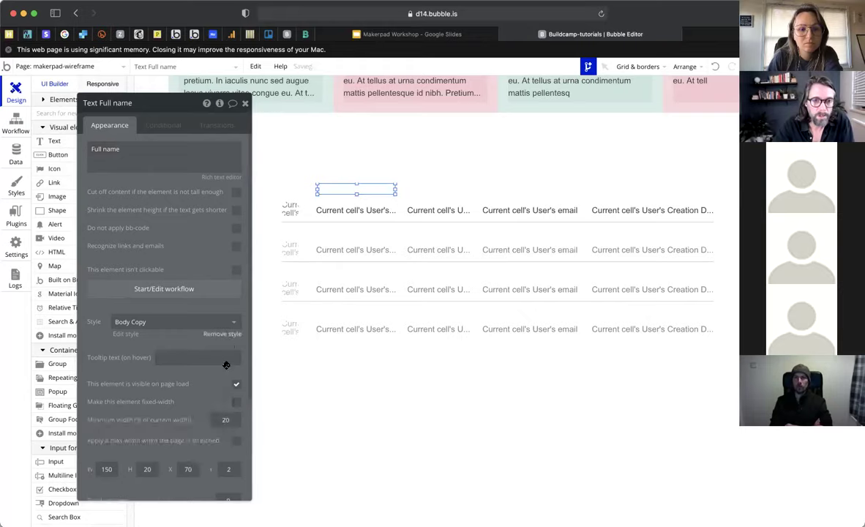
- Remove the header text's style and give it font size 12, colour #999999 and line spacing 1
{"action": "left_click", "coordinate": [222, 334]}
{"action": "left_click", "coordinate": [218, 373]}
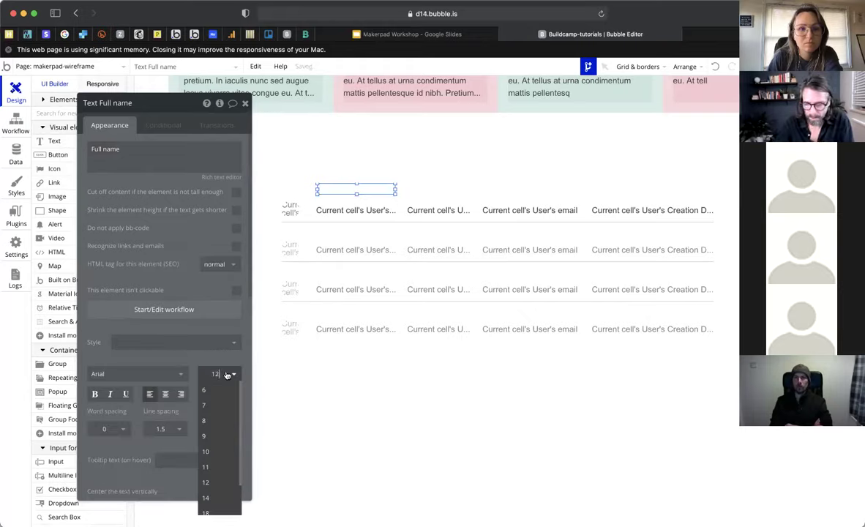
{"action": "left_click", "coordinate": [217, 375]}
{"action": "left_click", "coordinate": [234, 394]}
{"action": "left_click", "coordinate": [230, 429]}
{"action": "left_click_drag", "start_coordinate": [186, 435], "coordinate": [198, 434]}
{"action": "left_click", "coordinate": [258, 488]}
{"action": "left_click", "coordinate": [174, 381]}
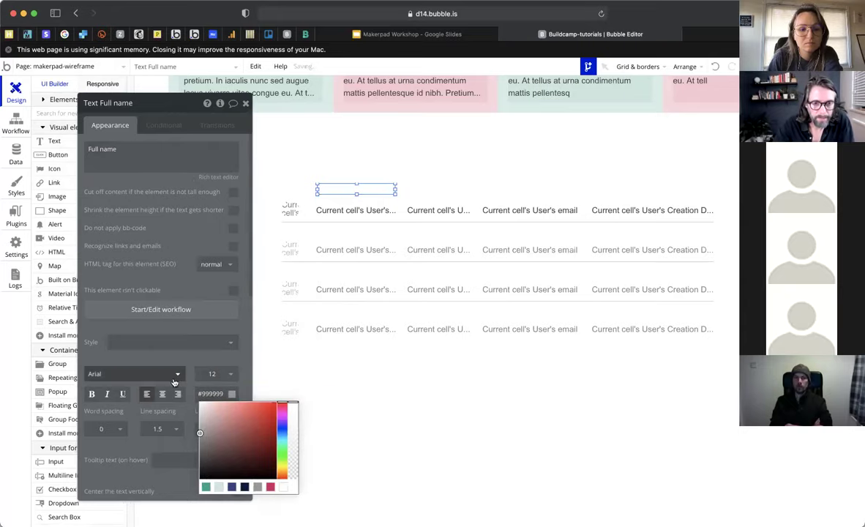
{"action": "left_click", "coordinate": [172, 353]}
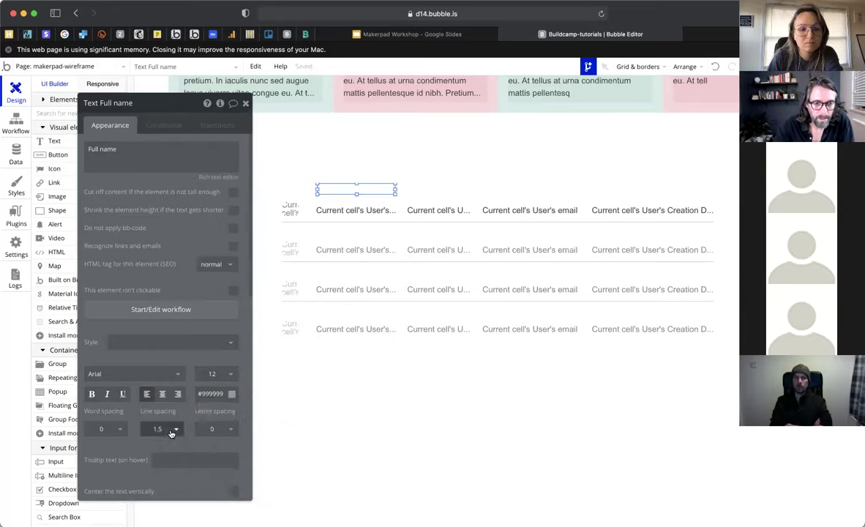
{"action": "left_click", "coordinate": [171, 432]}
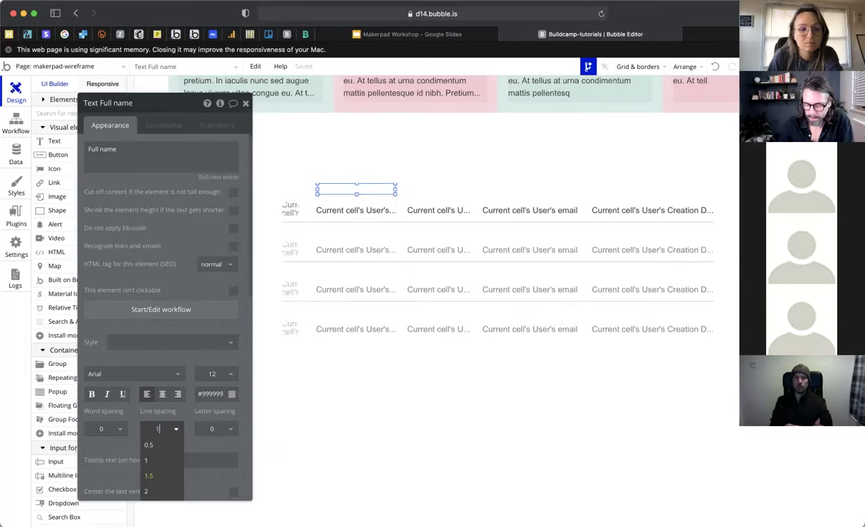
{"action": "key", "text": "Return"}
{"action": "left_click_drag", "start_coordinate": [356, 184], "coordinate": [357, 185]}
- Center the "Full name" header text vertically and narrow its box to about 60 px
{"action": "left_click", "coordinate": [351, 210]}
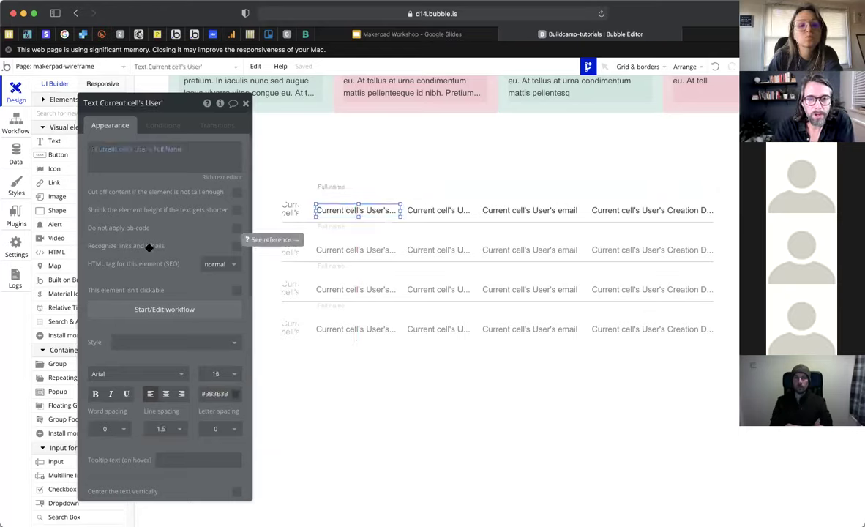
{"action": "scroll", "coordinate": [149, 248], "scroll_direction": "down", "scroll_amount": 5}
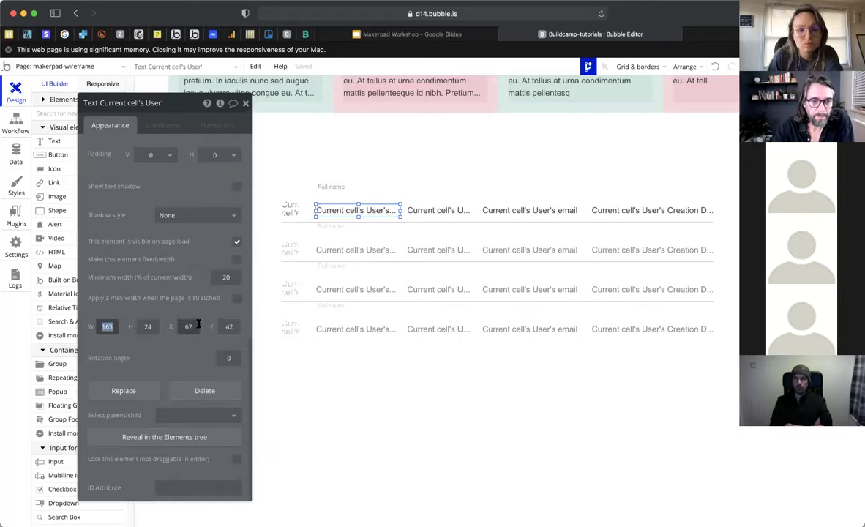
{"action": "key", "text": "Tab"}
{"action": "key", "text": "Tab"}
{"action": "left_click", "coordinate": [234, 277]}
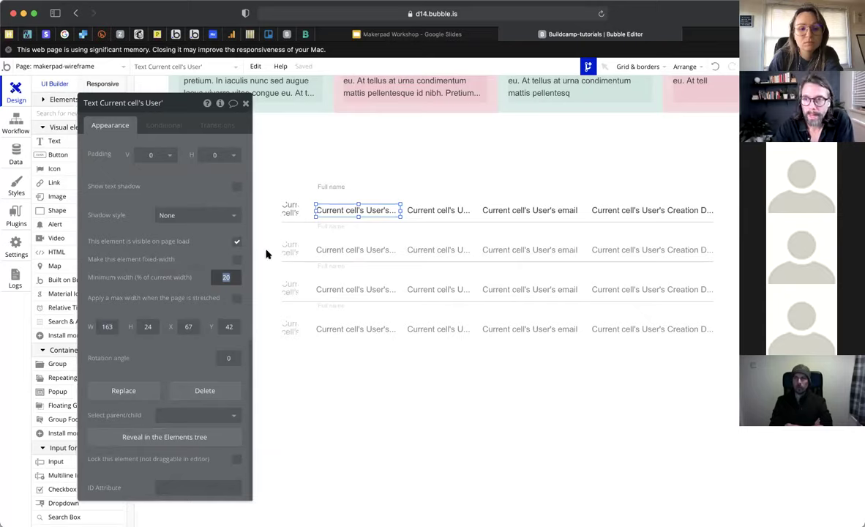
{"action": "left_click", "coordinate": [351, 193]}
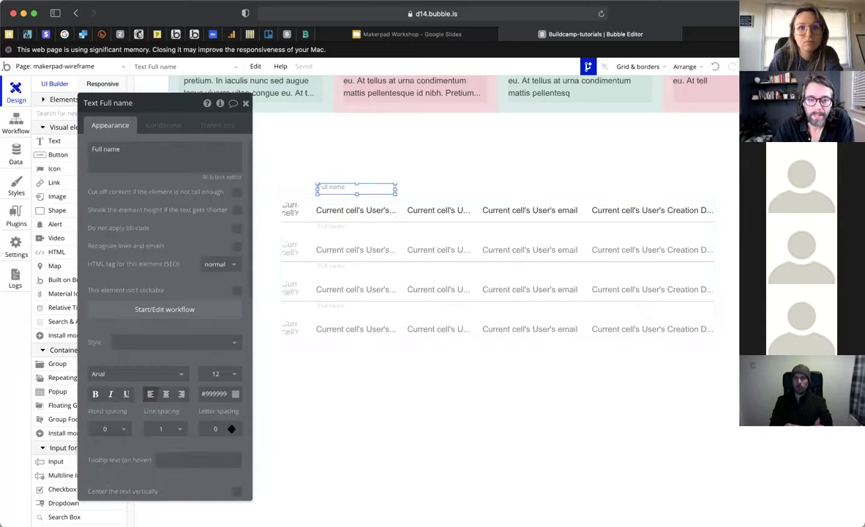
{"action": "scroll", "coordinate": [237, 432], "scroll_direction": "down", "scroll_amount": 2}
{"action": "left_click", "coordinate": [236, 435]}
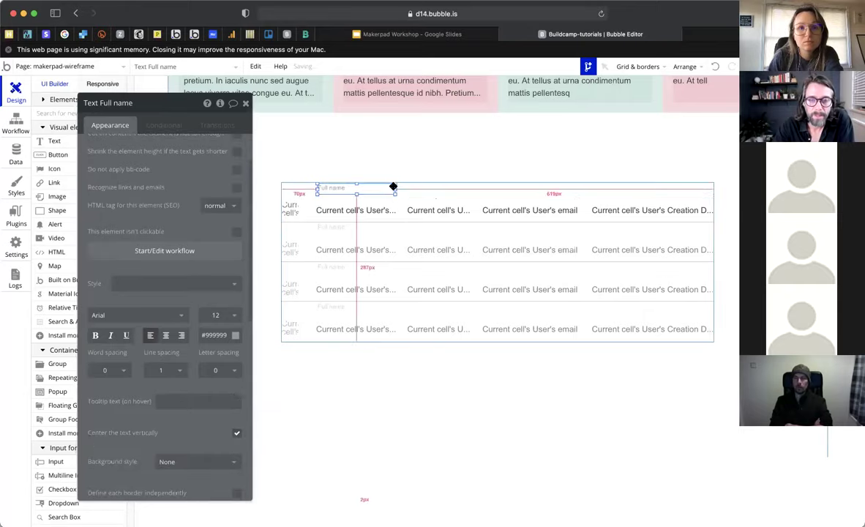
{"action": "left_click_drag", "start_coordinate": [396, 189], "coordinate": [350, 194]}
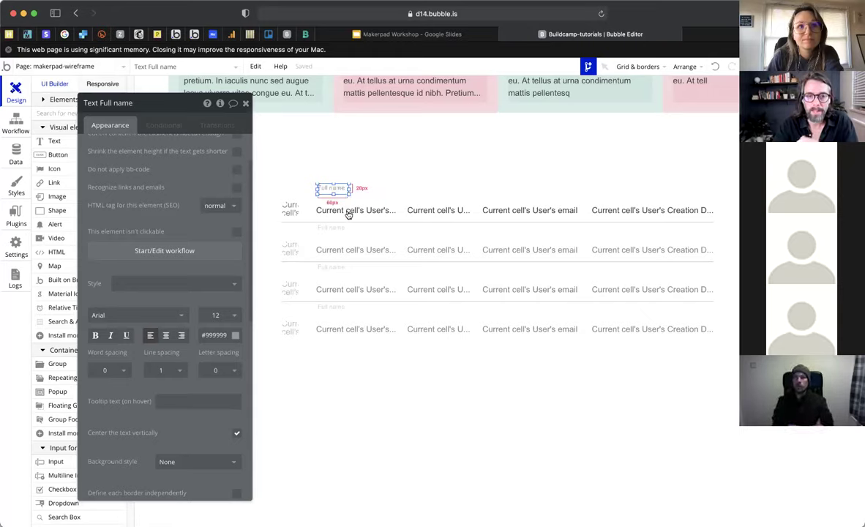
- Match the "Full name" header to the user name text below by setting its width to 163 and X to 67
{"action": "left_click", "coordinate": [348, 214]}
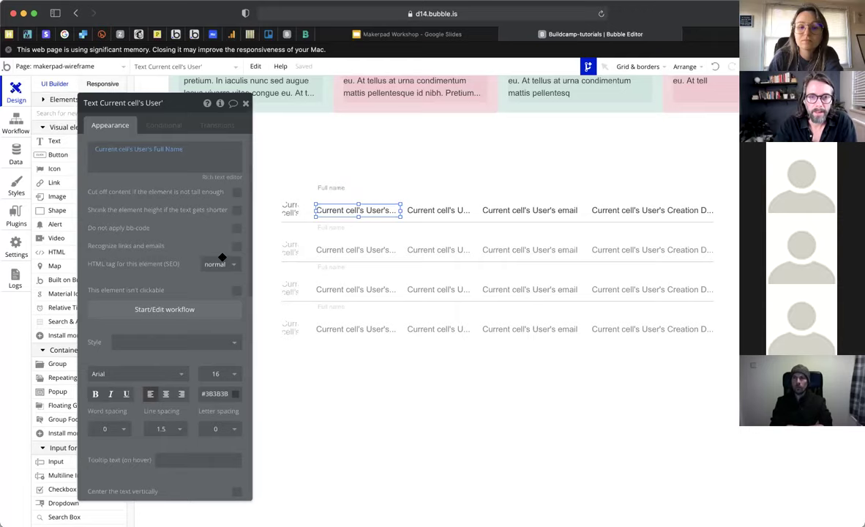
{"action": "scroll", "coordinate": [222, 257], "scroll_direction": "down", "scroll_amount": 10}
{"action": "left_click", "coordinate": [335, 190]}
{"action": "scroll", "coordinate": [157, 312], "scroll_direction": "down", "scroll_amount": 10}
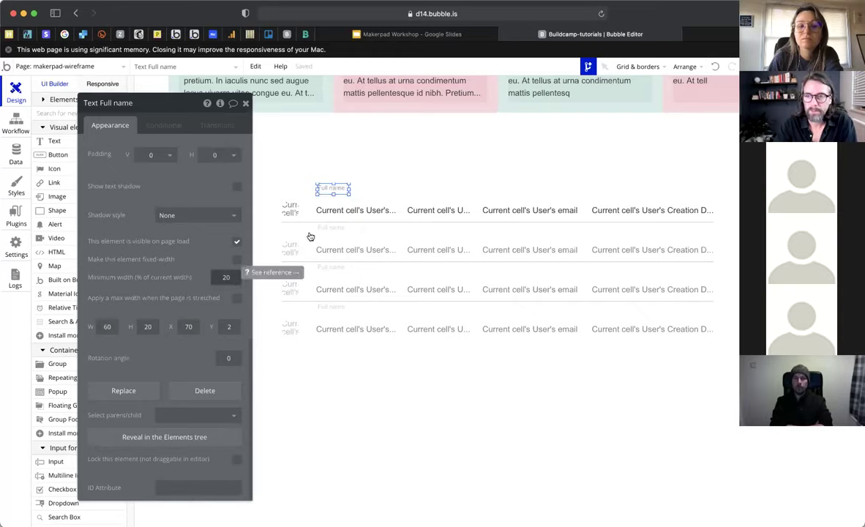
{"action": "left_click", "coordinate": [334, 211]}
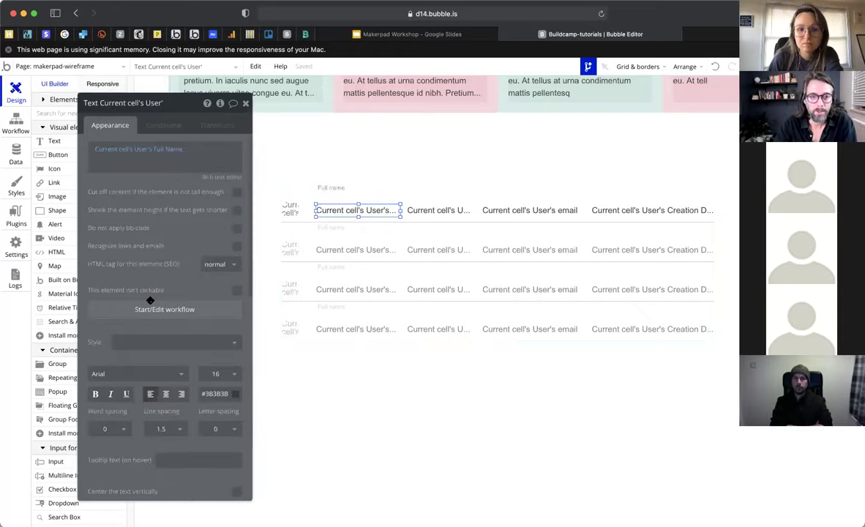
{"action": "scroll", "coordinate": [151, 300], "scroll_direction": "down", "scroll_amount": 10}
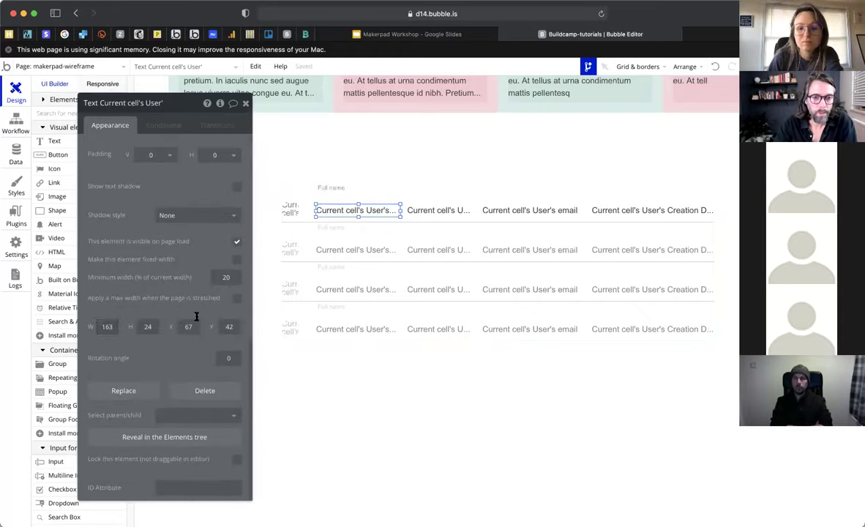
{"action": "left_click", "coordinate": [331, 189]}
{"action": "scroll", "coordinate": [110, 315], "scroll_direction": "down", "scroll_amount": 10}
{"action": "left_click", "coordinate": [107, 327]}
{"action": "type", "text": "163"}
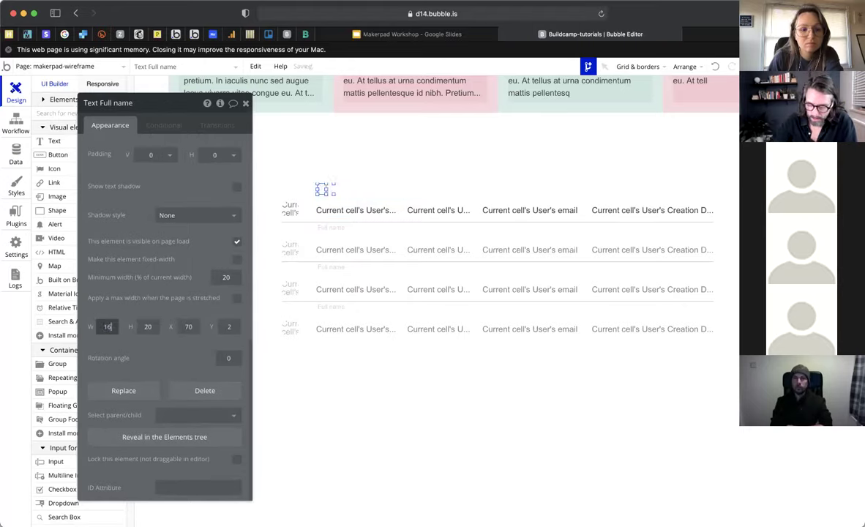
{"action": "left_click", "coordinate": [149, 328]}
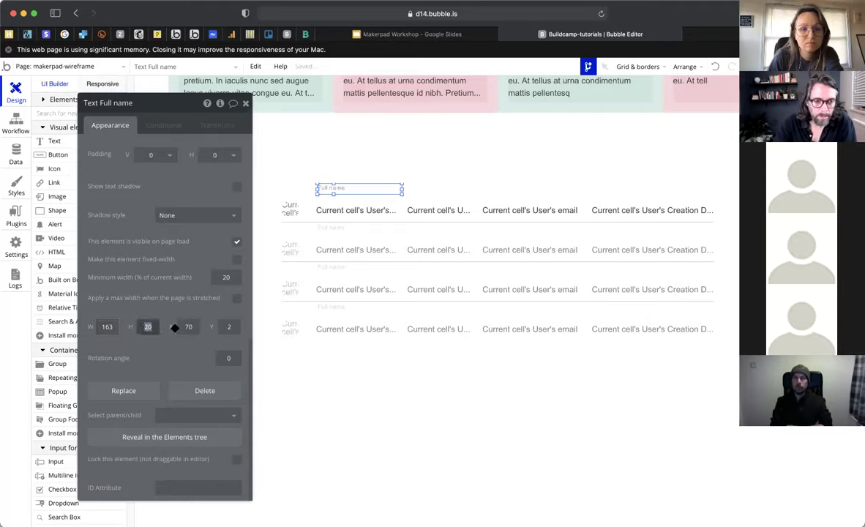
{"action": "left_click", "coordinate": [186, 327]}
{"action": "type", "text": "67"}
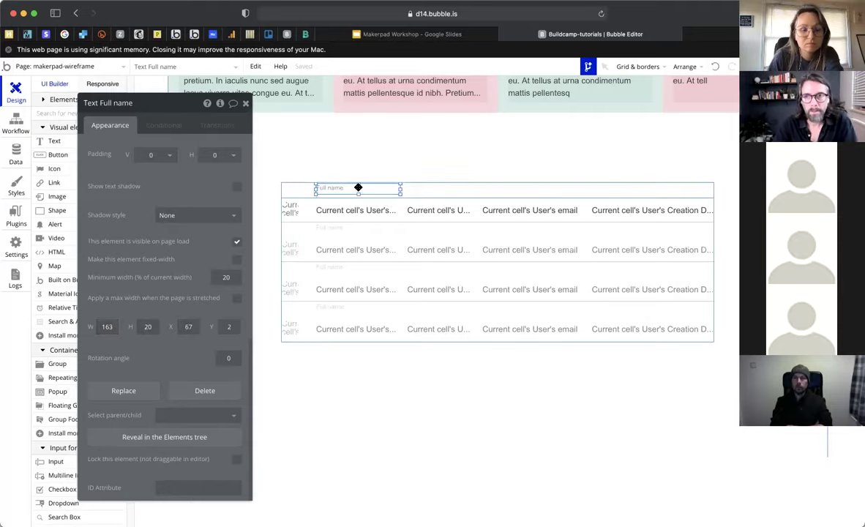
- Duplicate the "Full name" header, place the copy above the second column and narrow it to that column's width
{"action": "key", "text": "super+d"}
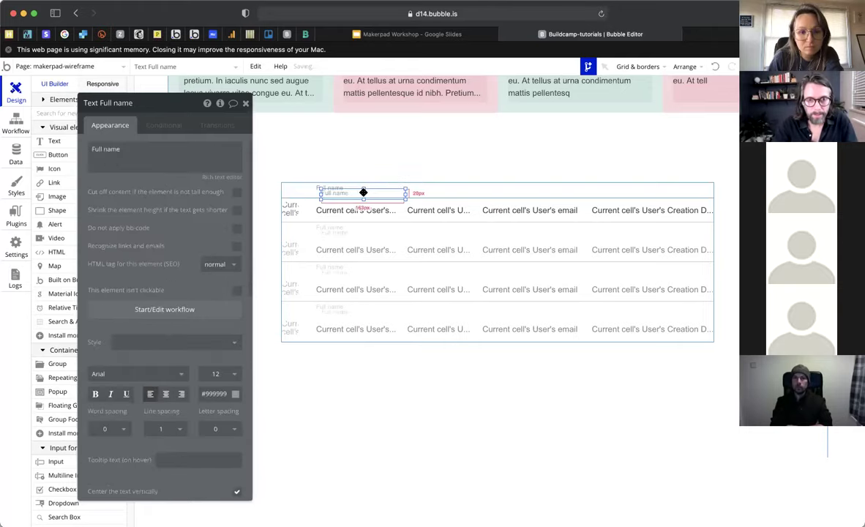
{"action": "left_click_drag", "start_coordinate": [413, 187], "coordinate": [473, 189]}
{"action": "left_click", "coordinate": [419, 211]}
{"action": "left_click", "coordinate": [479, 188]}
{"action": "left_click", "coordinate": [449, 208]}
{"action": "left_click", "coordinate": [451, 190]}
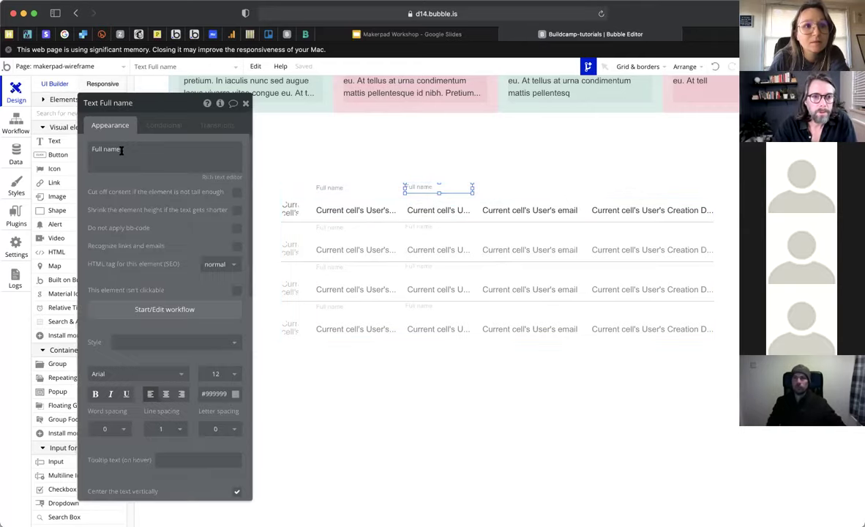
- Change the second column header's text to "job Title" and set its width to 126 to match the user text below
{"action": "triple_click", "coordinate": [121, 150]}
{"action": "type", "text": "job Title"}
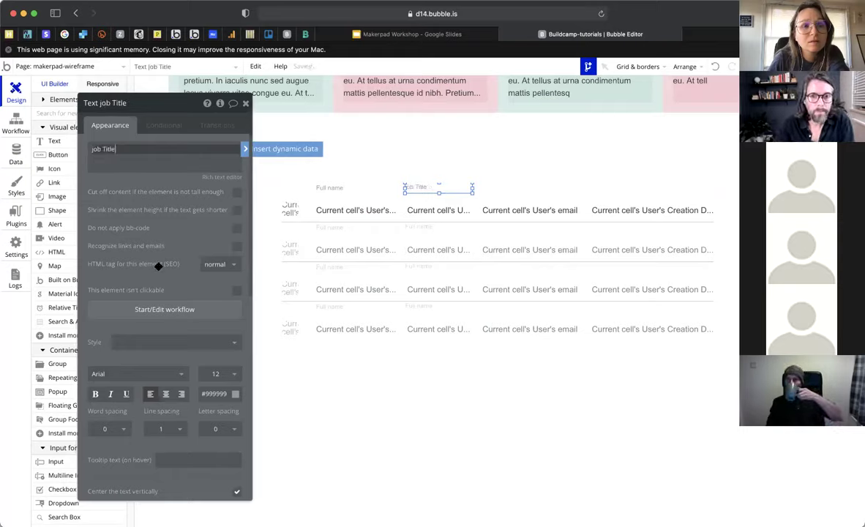
{"action": "scroll", "coordinate": [231, 220], "scroll_direction": "down", "scroll_amount": 6}
{"action": "key", "text": "alt"}
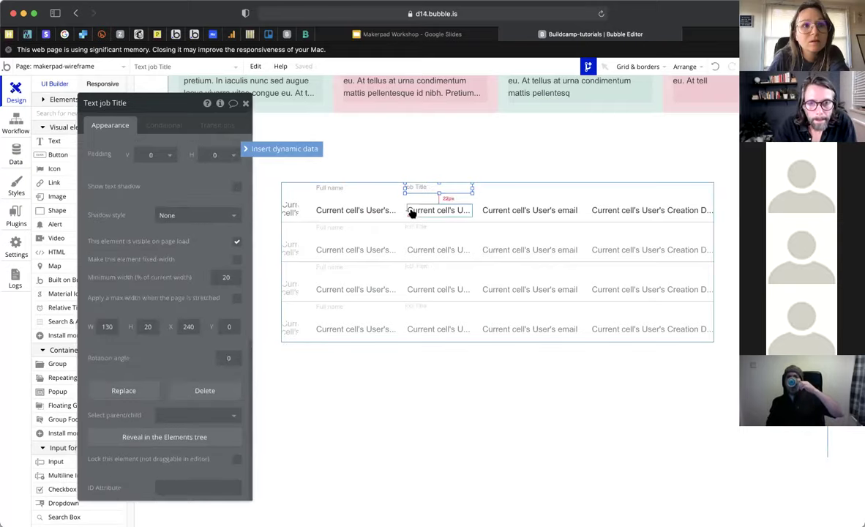
{"action": "left_click", "coordinate": [412, 212]}
{"action": "scroll", "coordinate": [191, 301], "scroll_direction": "down", "scroll_amount": 10}
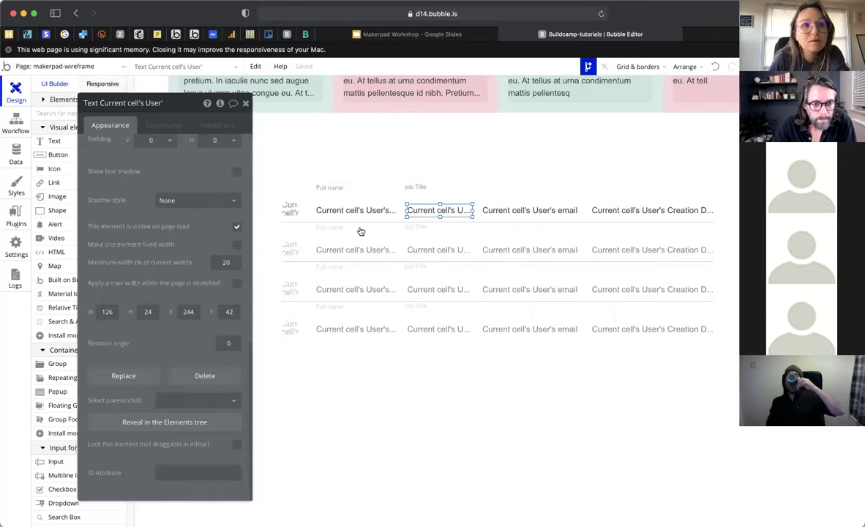
{"action": "left_click", "coordinate": [423, 190]}
{"action": "scroll", "coordinate": [147, 307], "scroll_direction": "down", "scroll_amount": 10}
{"action": "type", "text": "126"}
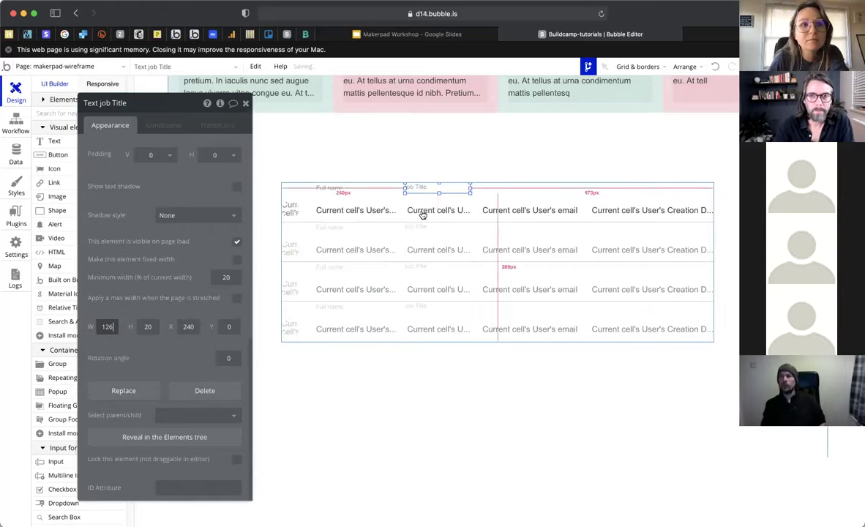
- Align the "job Title" header with the user text below by setting its X to 244
{"action": "left_click", "coordinate": [423, 210]}
{"action": "left_click", "coordinate": [429, 187]}
{"action": "scroll", "coordinate": [192, 346], "scroll_direction": "down", "scroll_amount": 10}
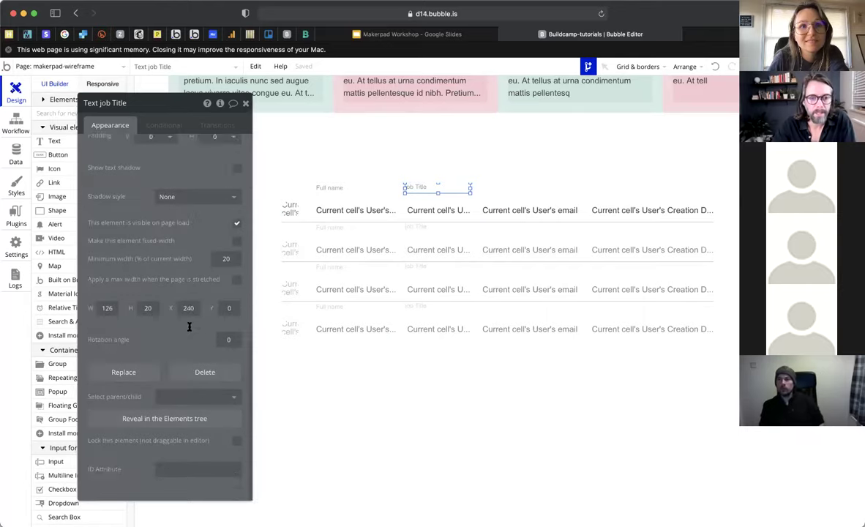
{"action": "key", "text": "BackSpace"}
{"action": "type", "text": "4"}
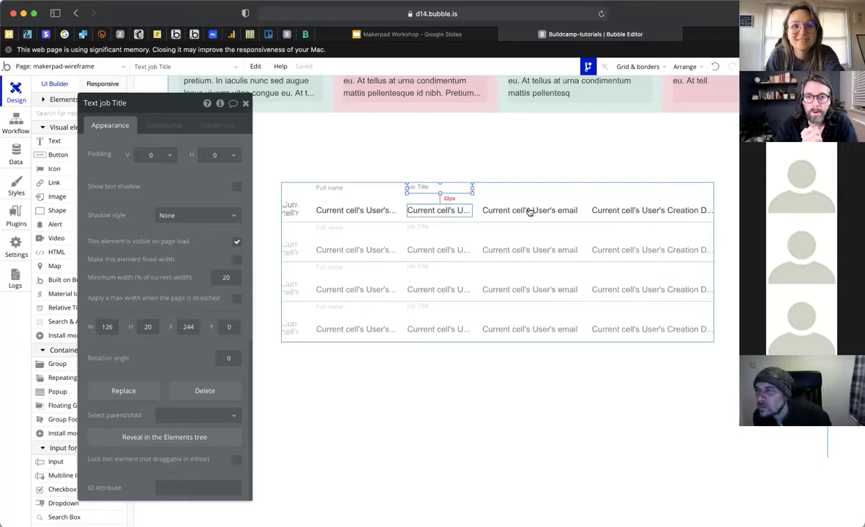
- Draw a small repeating group about 46 by 33 px over the start of the email text in the first row
{"action": "scroll", "coordinate": [57, 372], "scroll_direction": "down", "scroll_amount": 1}
{"action": "left_click", "coordinate": [60, 365]}
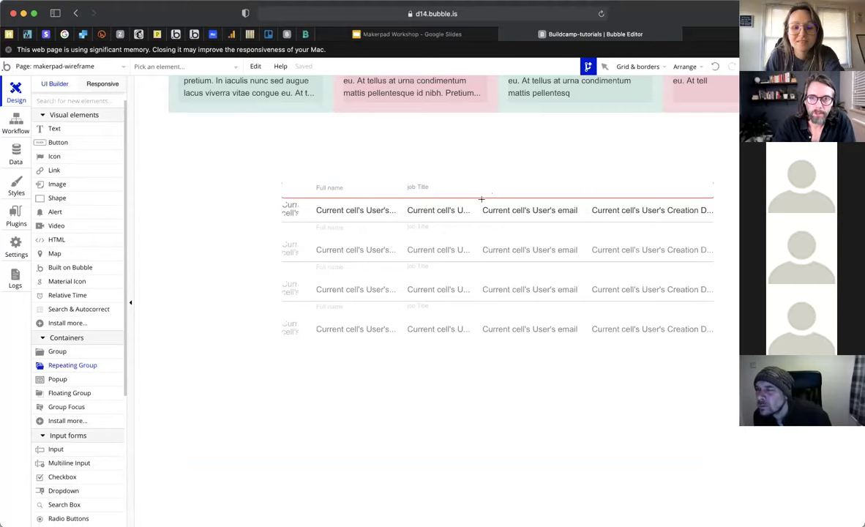
{"action": "left_click_drag", "start_coordinate": [477, 197], "coordinate": [504, 218]}
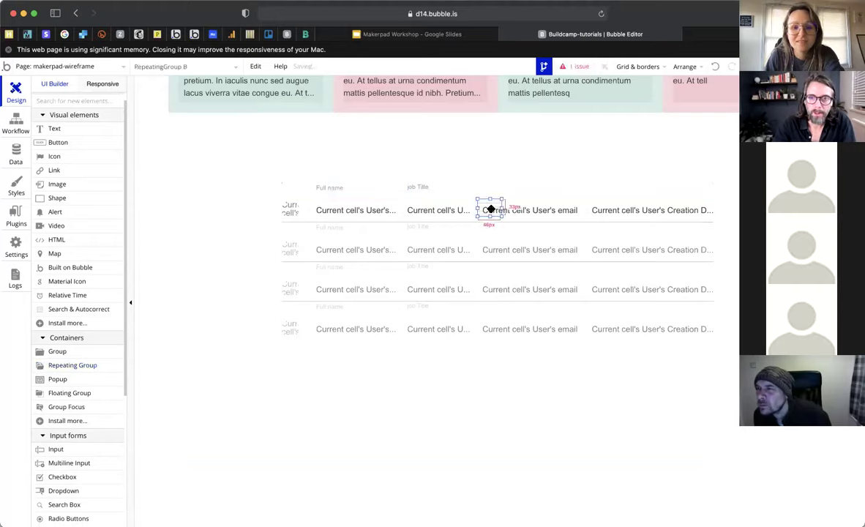
{"action": "left_click", "coordinate": [200, 150]}
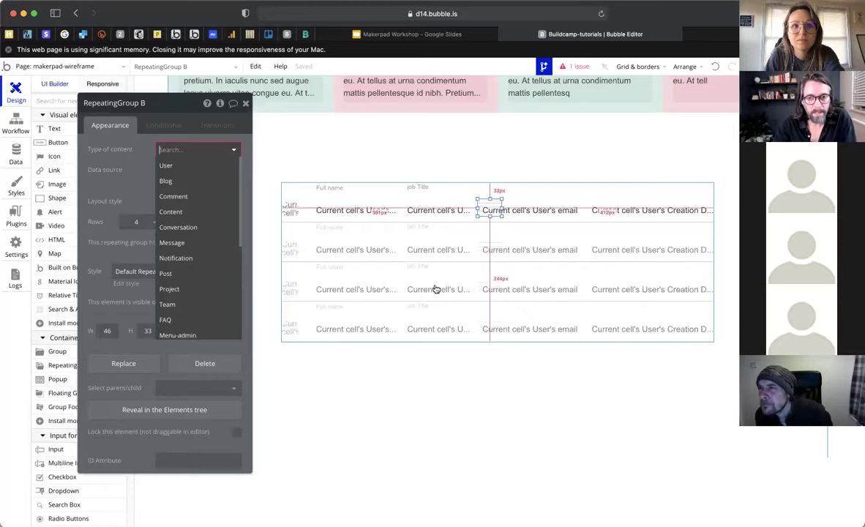
{"action": "left_click", "coordinate": [487, 203]}
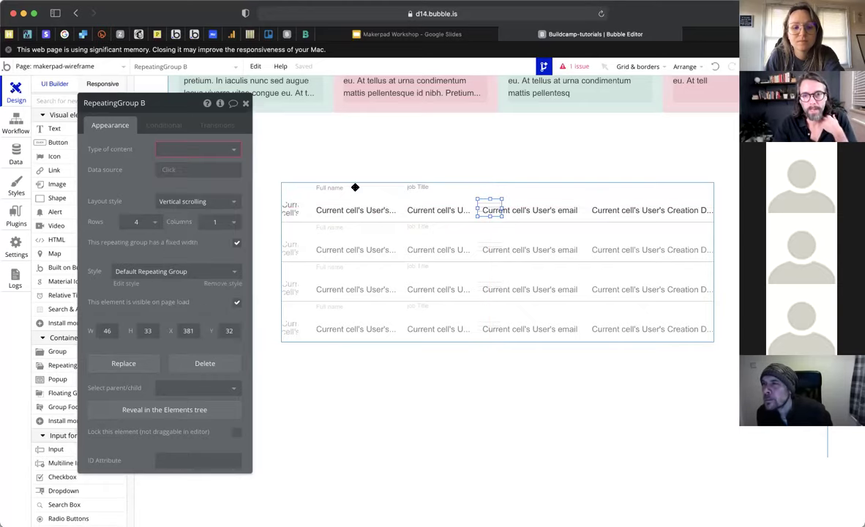
{"action": "left_click", "coordinate": [170, 171]}
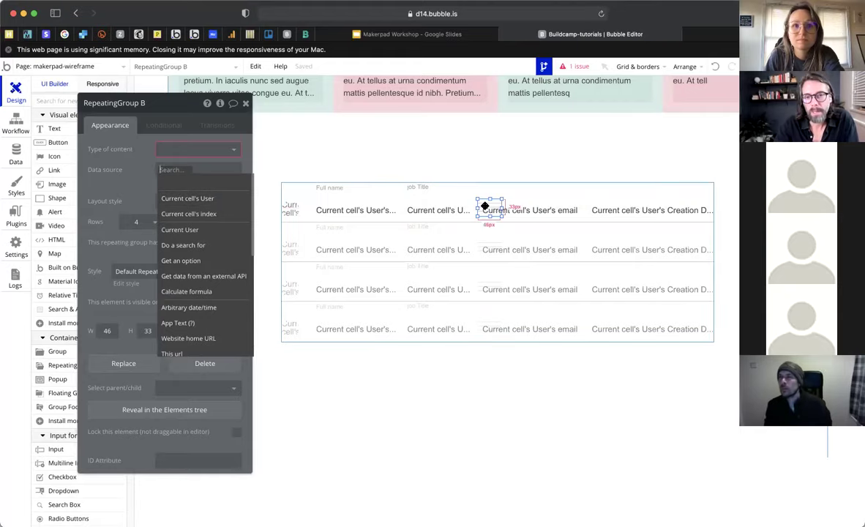
{"action": "key", "text": "Escape"}
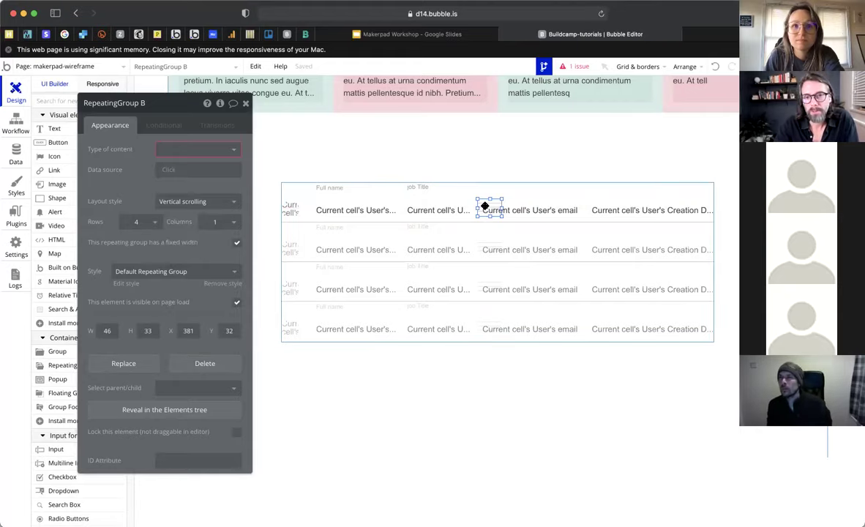
- Set the nested repeating group's data source to Current cell's User's Skills and its content type to Skills
{"action": "left_click", "coordinate": [169, 173]}
{"action": "left_click", "coordinate": [191, 198]}
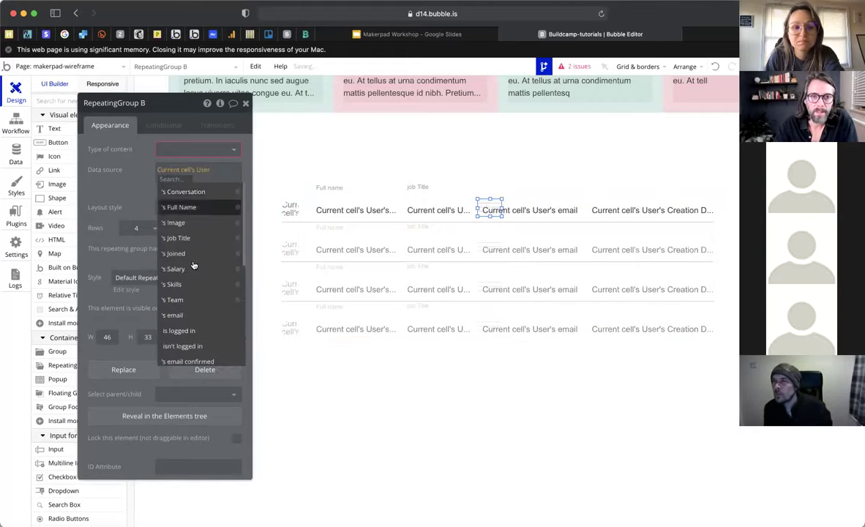
{"action": "left_click", "coordinate": [189, 269]}
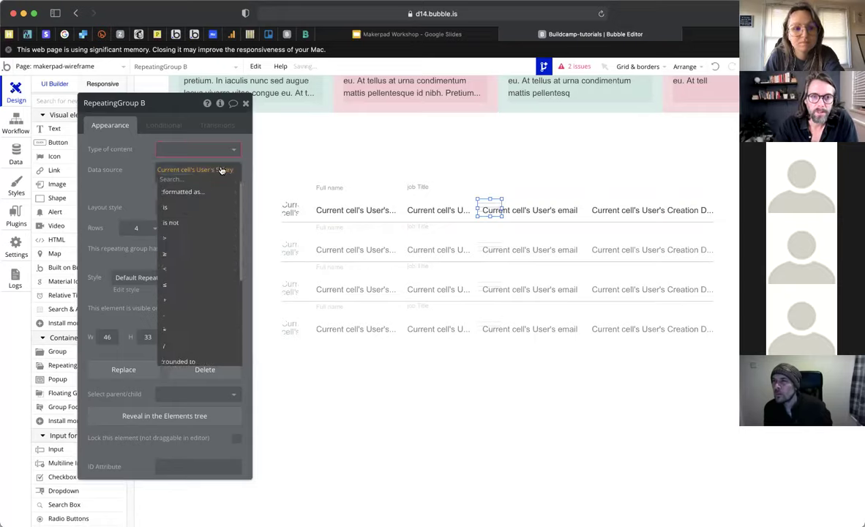
{"action": "left_click", "coordinate": [221, 170]}
{"action": "left_click", "coordinate": [183, 278]}
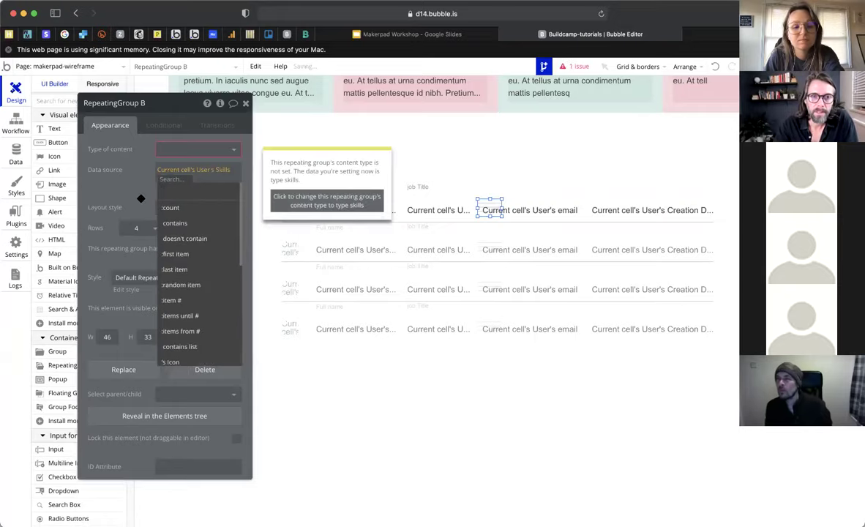
{"action": "left_click", "coordinate": [353, 196]}
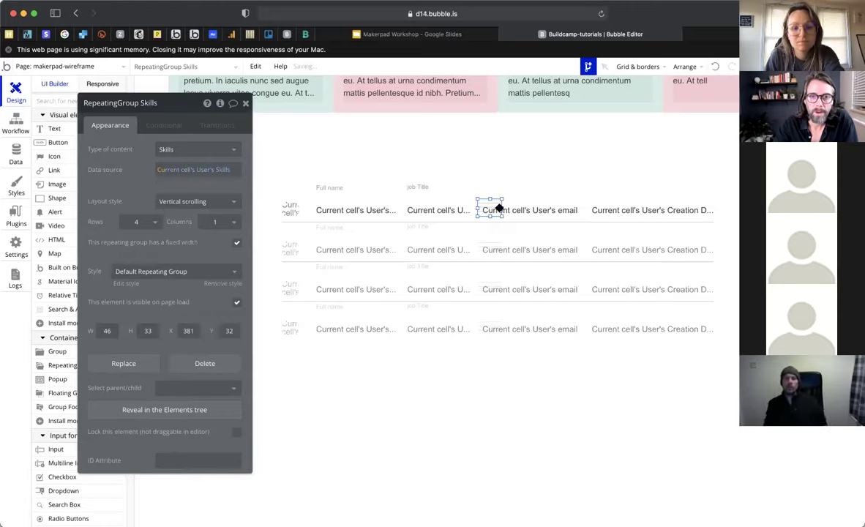
{"action": "left_click_drag", "start_coordinate": [495, 209], "coordinate": [466, 206]}
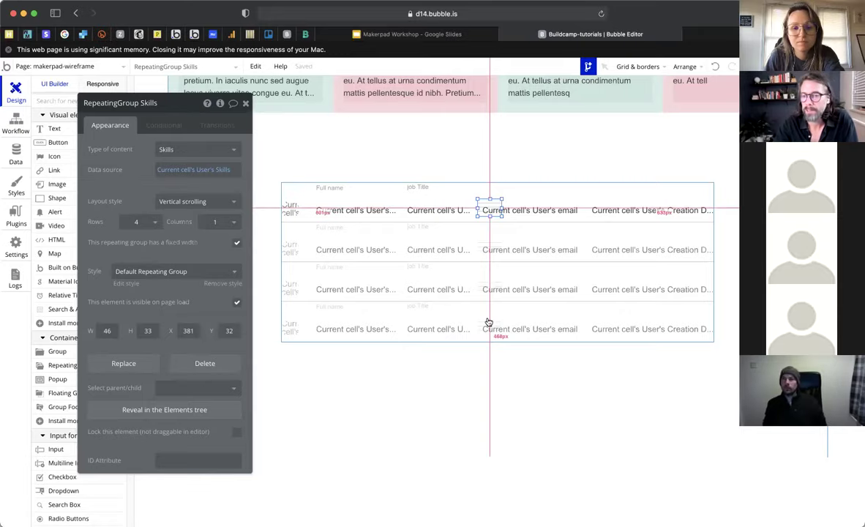
{"action": "left_click_drag", "start_coordinate": [489, 322], "coordinate": [490, 205]}
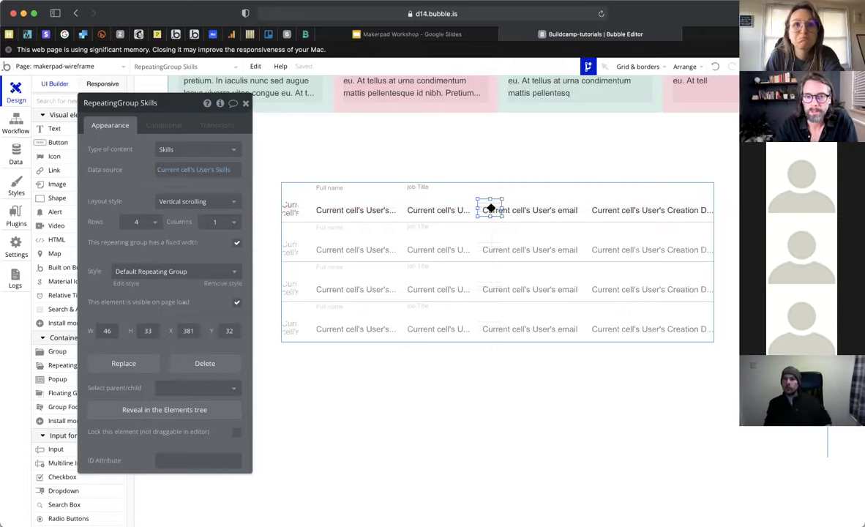
- Duplicate the "job Title" header and place the copy above the user email column, aligned with the email text
{"action": "left_click", "coordinate": [439, 189]}
{"action": "double_click", "coordinate": [437, 188]}
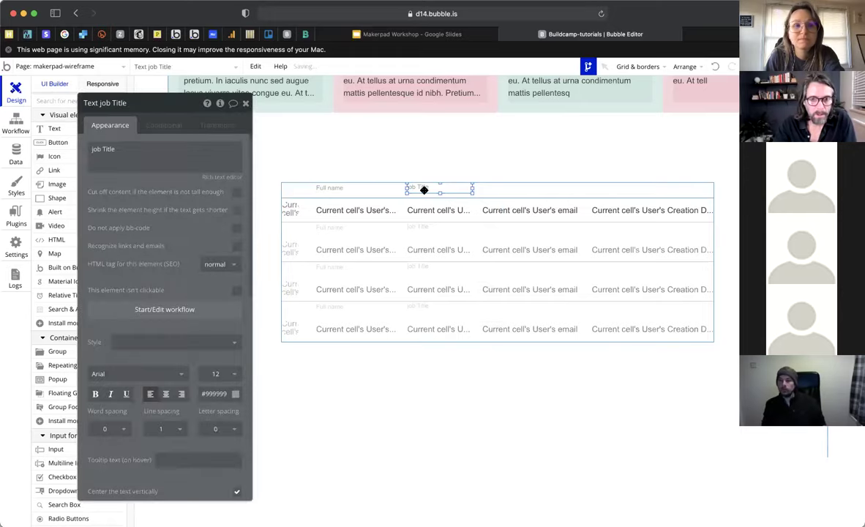
{"action": "scroll", "coordinate": [165, 300], "scroll_direction": "down", "scroll_amount": 10}
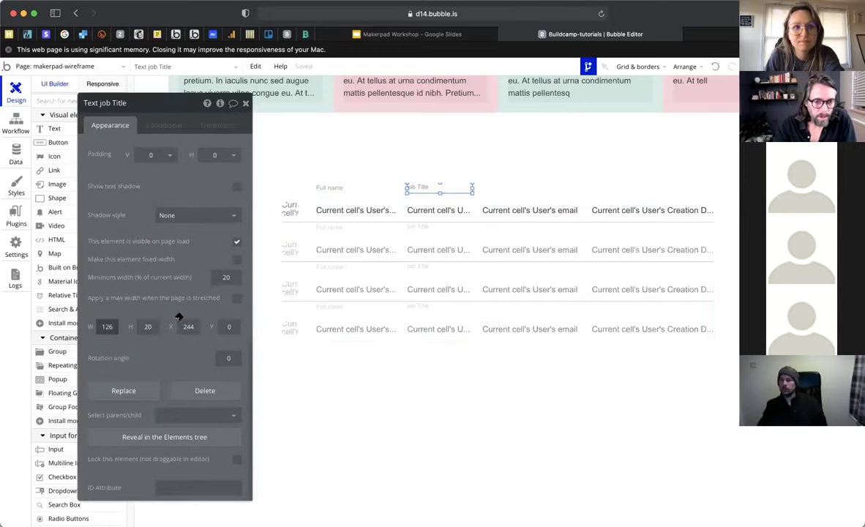
{"action": "left_click", "coordinate": [427, 211]}
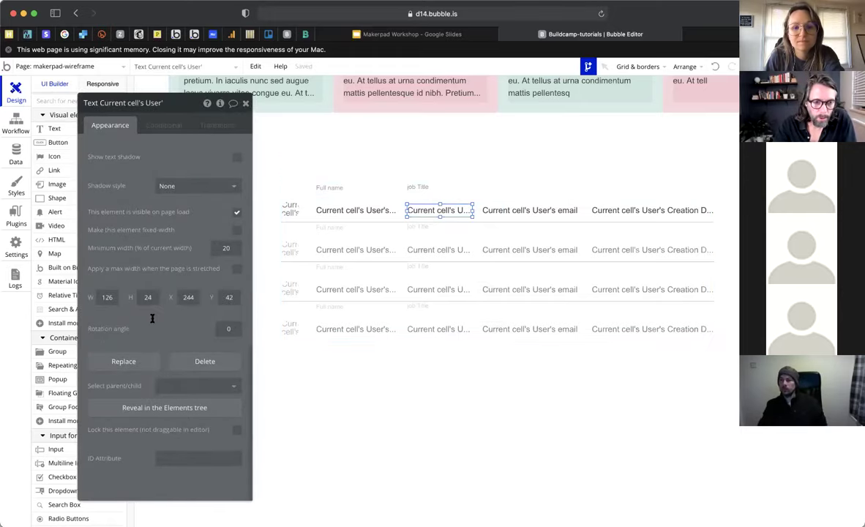
{"action": "left_click", "coordinate": [436, 192]}
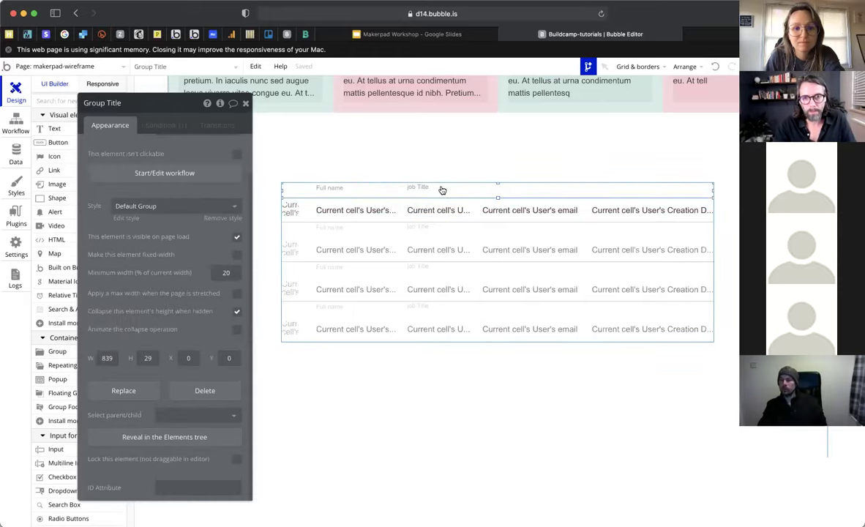
{"action": "left_click", "coordinate": [446, 188]}
{"action": "left_click_drag", "start_coordinate": [456, 194], "coordinate": [501, 198]}
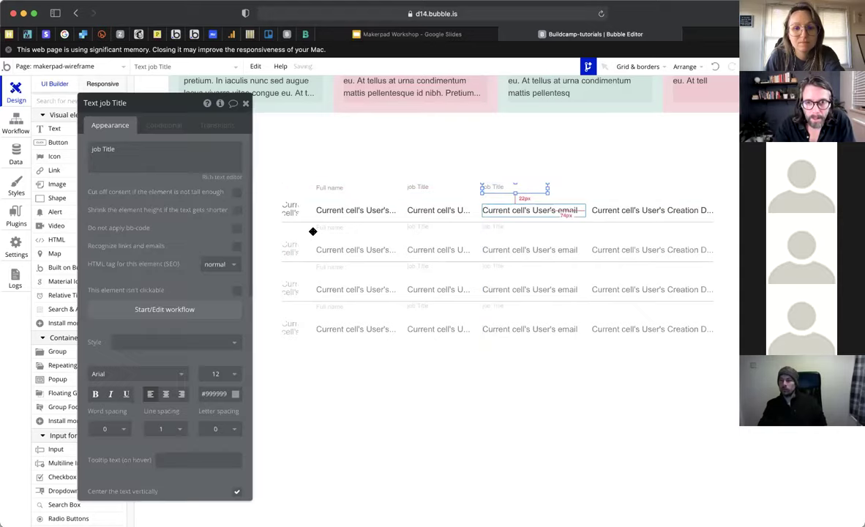
- Match the header above the email column to the email text by setting its width to 200
{"action": "left_click", "coordinate": [505, 210]}
{"action": "scroll", "coordinate": [116, 340], "scroll_direction": "down", "scroll_amount": 10}
{"action": "left_click", "coordinate": [149, 327]}
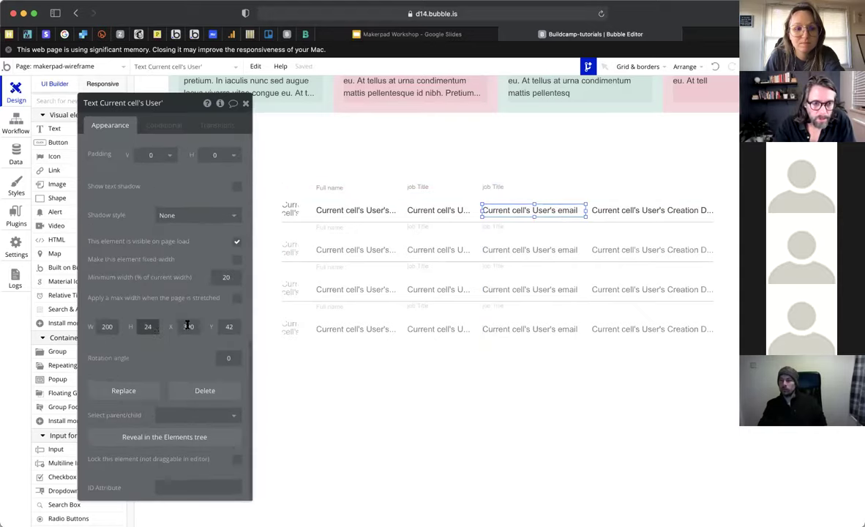
{"action": "left_click", "coordinate": [515, 187]}
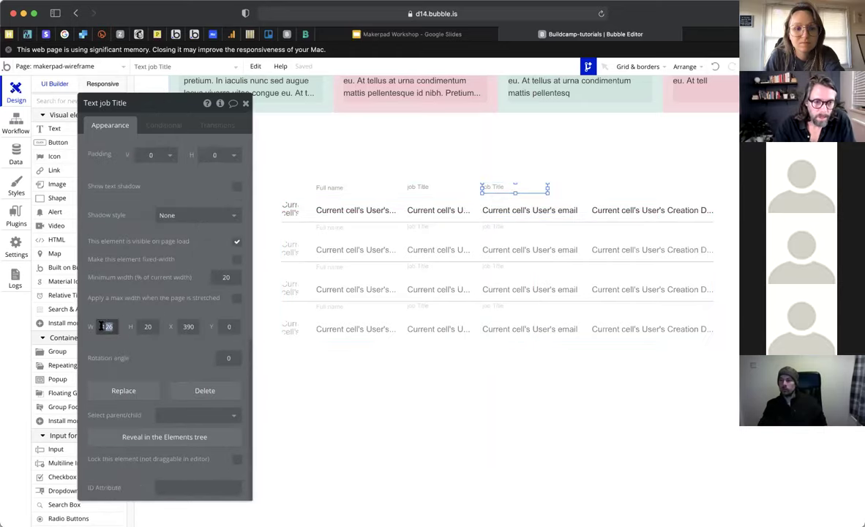
{"action": "type", "text": "200"}
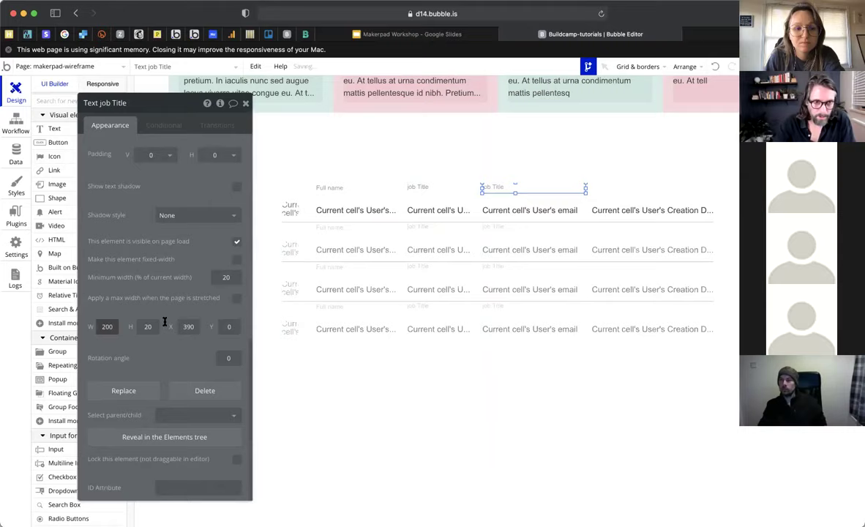
{"action": "key", "text": "Return"}
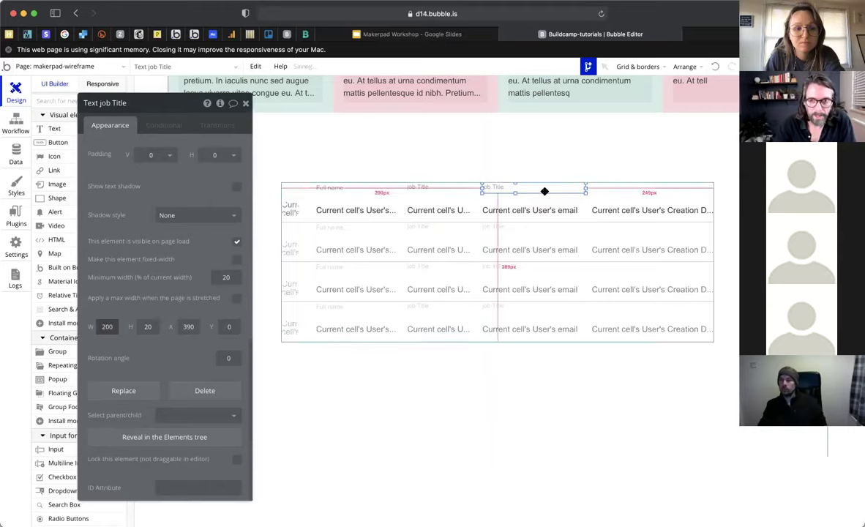
- Change the text of the header above the user email column to "Email"
{"action": "left_click", "coordinate": [610, 211]}
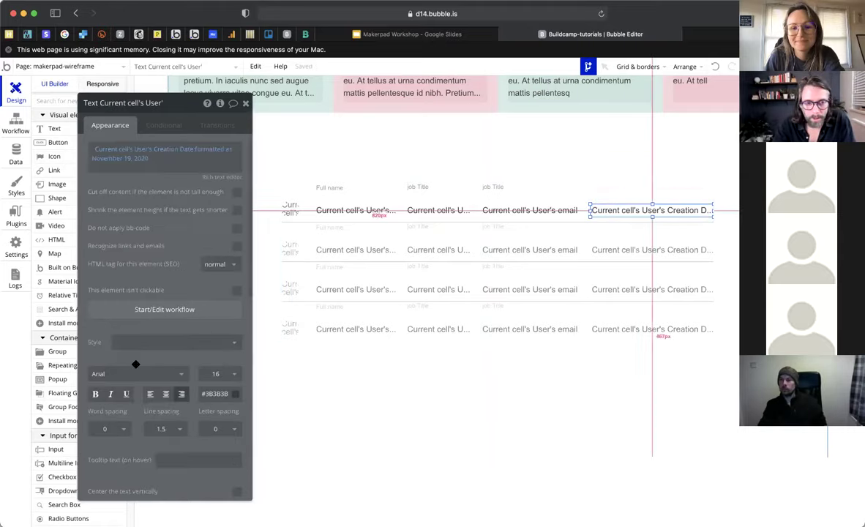
{"action": "left_click_drag", "start_coordinate": [137, 155], "coordinate": [83, 145]}
{"action": "type", "text": "email"}
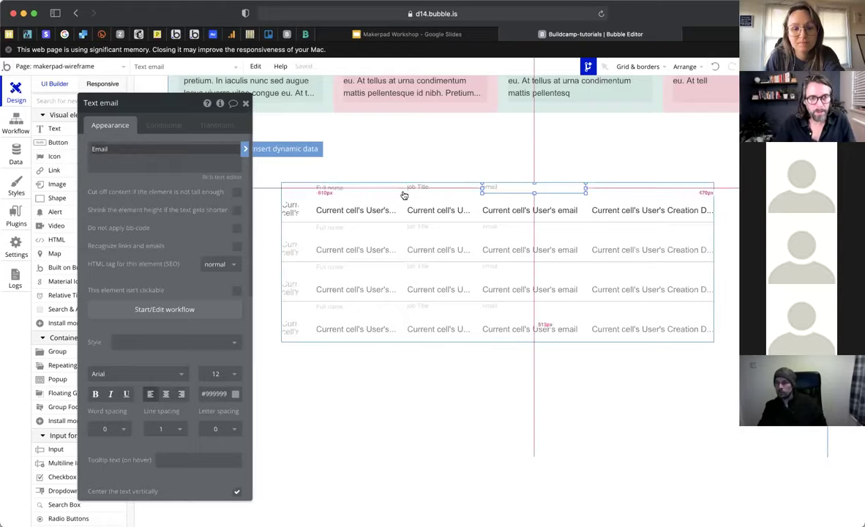
- Duplicate the "Email" header and move the copy above the user creation date column
{"action": "left_click", "coordinate": [580, 188]}
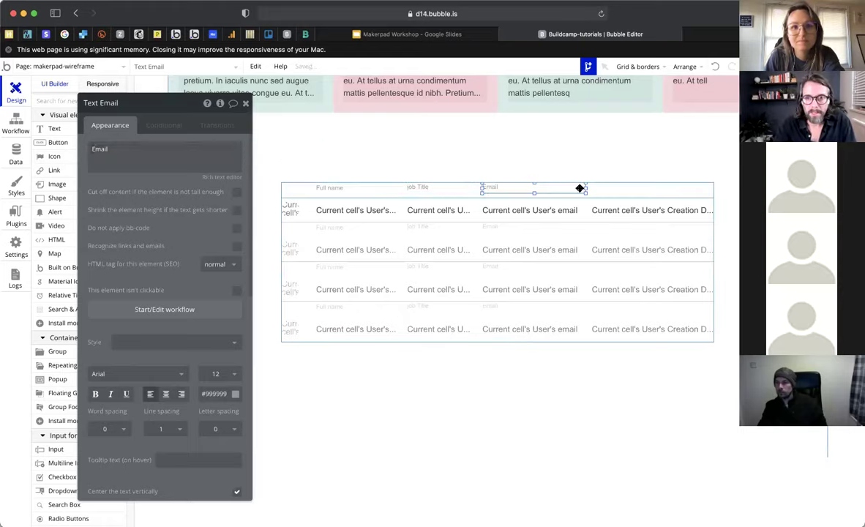
{"action": "left_click_drag", "start_coordinate": [582, 190], "coordinate": [680, 187]}
{"action": "key", "text": "Right"}
{"action": "key", "text": "Right"}
{"action": "key", "text": "Right"}
{"action": "key", "text": "Right"}
{"action": "key", "text": "Right"}
{"action": "key", "text": "Right"}
{"action": "key", "text": "Right"}
{"action": "key", "text": "Right"}
{"action": "key", "text": "Right"}
{"action": "key", "text": "Right"}
{"action": "key", "text": "Right"}
{"action": "key", "text": "Right"}
{"action": "key", "text": "Right"}
{"action": "key", "text": "Right"}
{"action": "key", "text": "Right"}
{"action": "key", "text": "Right"}
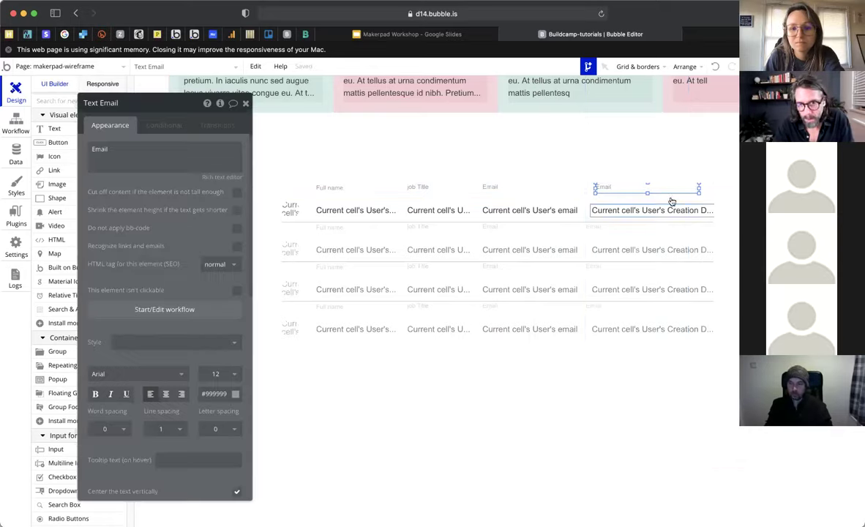
- Match the header copy to the creation date text by aligning its left edge at X 600 and setting its width to 239
{"action": "left_click_drag", "start_coordinate": [648, 189], "coordinate": [605, 217]}
{"action": "left_click", "coordinate": [610, 215]}
{"action": "right_click", "coordinate": [611, 213]}
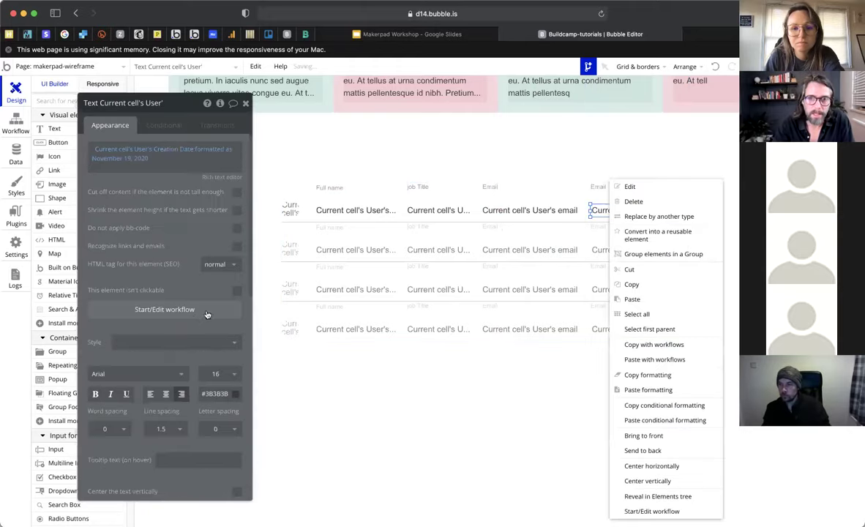
{"action": "scroll", "coordinate": [194, 320], "scroll_direction": "down", "scroll_amount": 10}
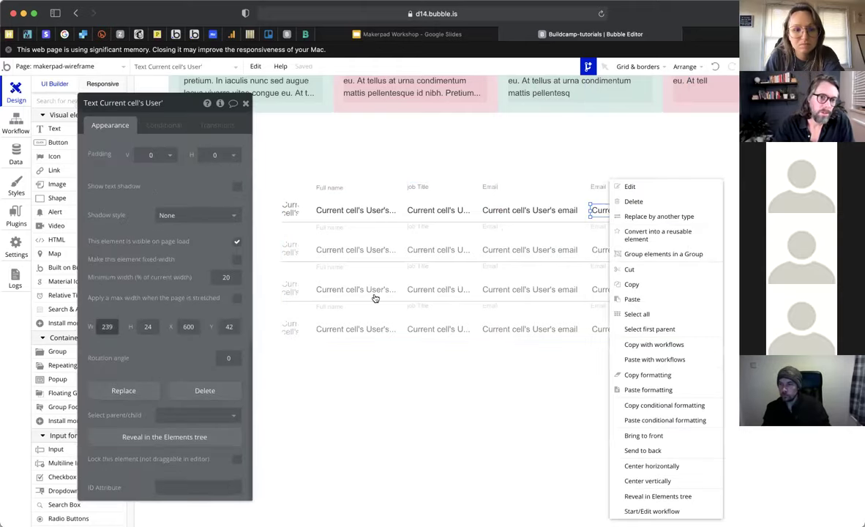
{"action": "left_click", "coordinate": [612, 188]}
{"action": "left_click", "coordinate": [612, 188]}
{"action": "scroll", "coordinate": [188, 342], "scroll_direction": "down", "scroll_amount": 3}
{"action": "scroll", "coordinate": [188, 343], "scroll_direction": "down", "scroll_amount": 5}
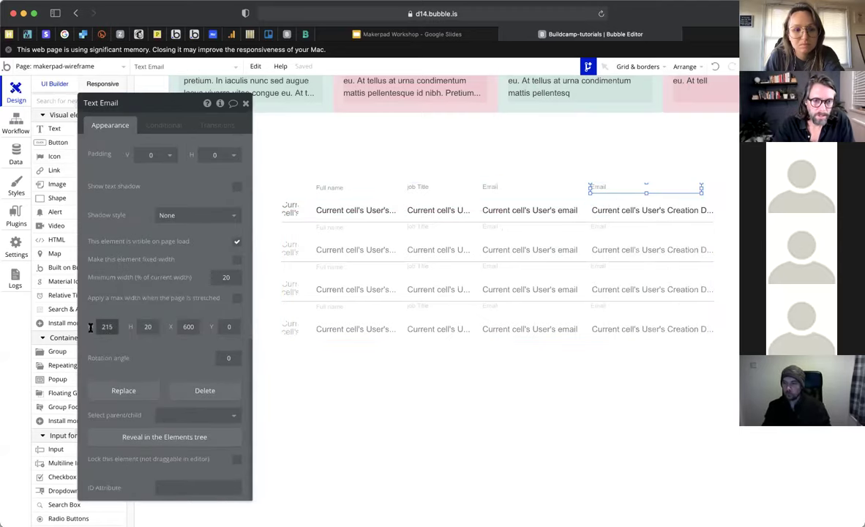
{"action": "type", "text": "239"}
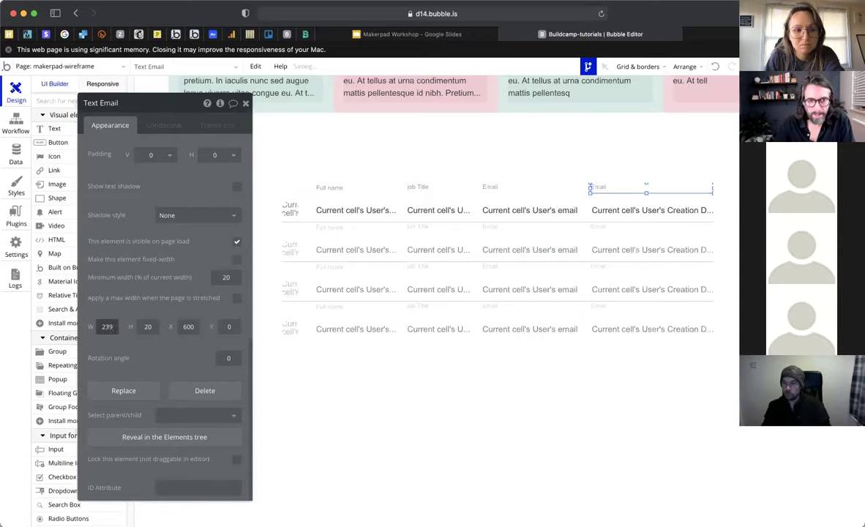
- Draw an empty group about 31 × 19 px above the user image in the list's first row
{"action": "left_click", "coordinate": [246, 104]}
{"action": "left_click", "coordinate": [291, 215]}
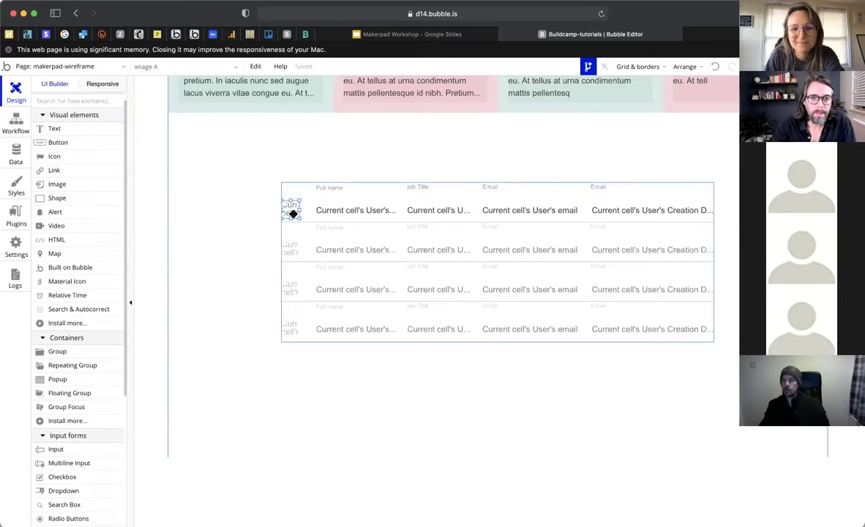
{"action": "left_click", "coordinate": [93, 353]}
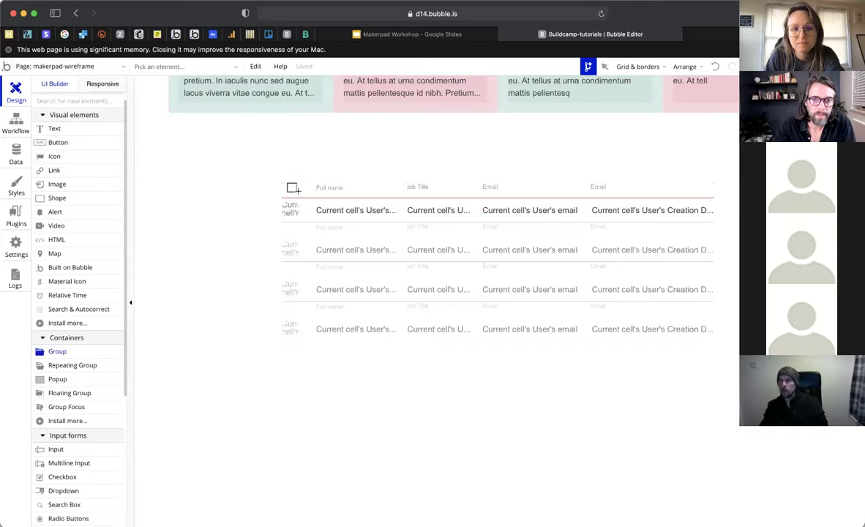
{"action": "left_click", "coordinate": [295, 188]}
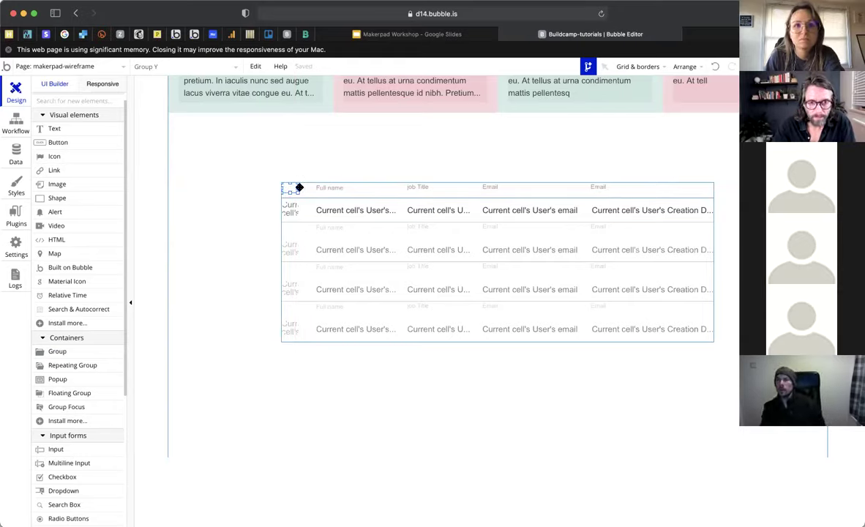
- Match the new group above the user image to the image by setting its width to 34
{"action": "double_click", "coordinate": [285, 192]}
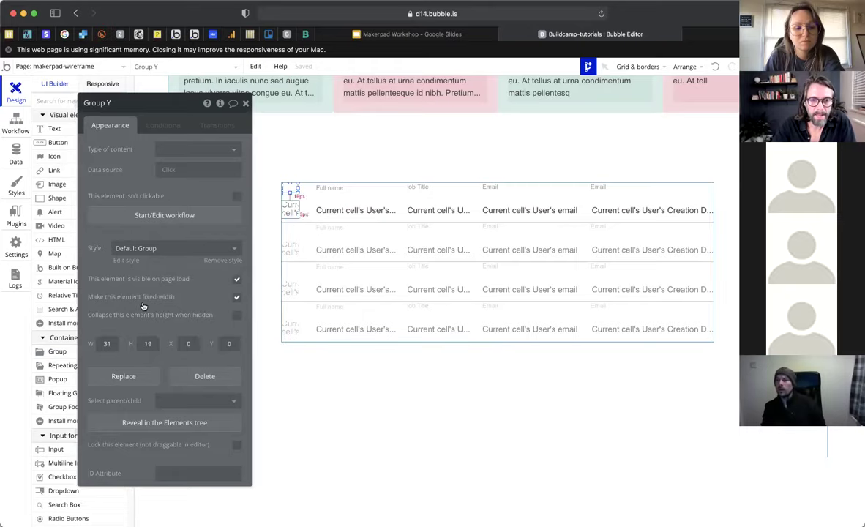
{"action": "left_click", "coordinate": [291, 210]}
{"action": "scroll", "coordinate": [143, 304], "scroll_direction": "down", "scroll_amount": 5}
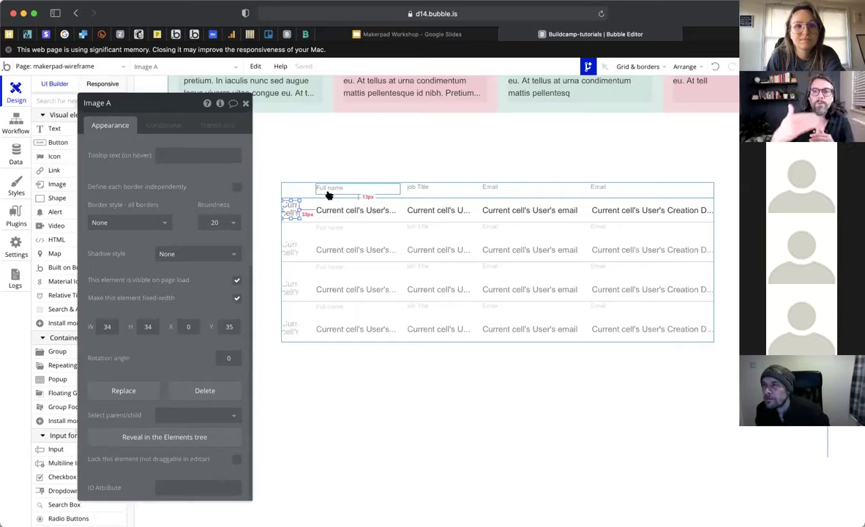
{"action": "left_click", "coordinate": [290, 189]}
{"action": "left_click", "coordinate": [292, 209]}
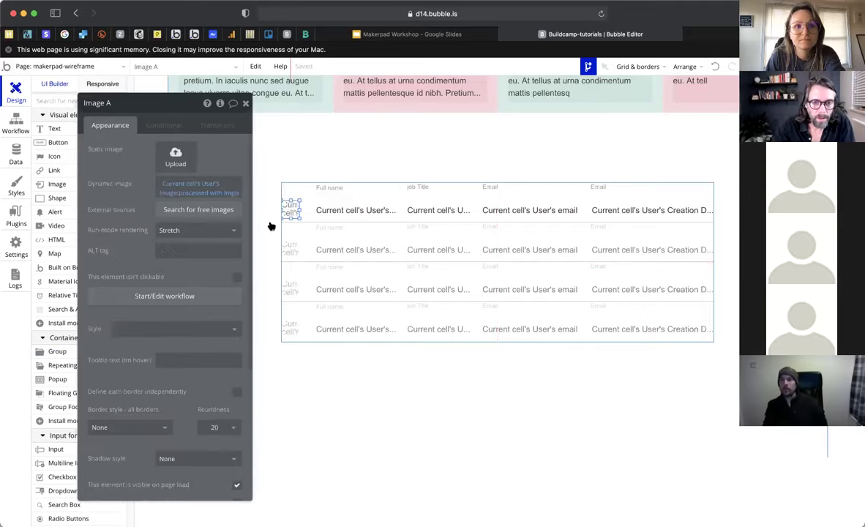
{"action": "scroll", "coordinate": [118, 316], "scroll_direction": "down", "scroll_amount": 4}
{"action": "scroll", "coordinate": [118, 316], "scroll_direction": "down", "scroll_amount": 3}
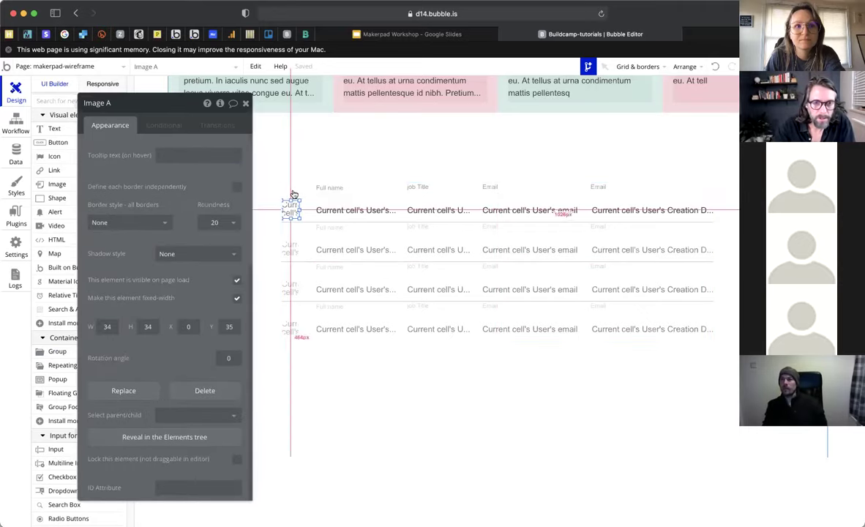
{"action": "left_click", "coordinate": [292, 188]}
{"action": "left_click", "coordinate": [105, 344]}
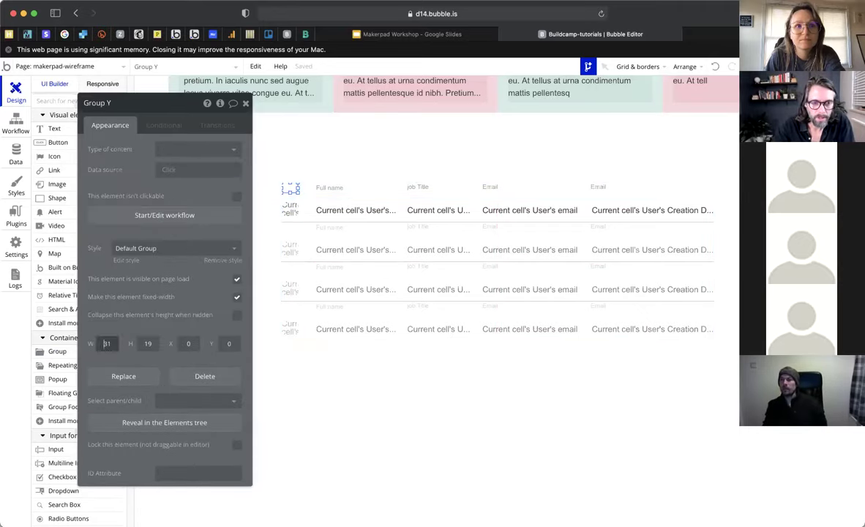
{"action": "type", "text": "34"}
{"action": "key", "text": "Return"}
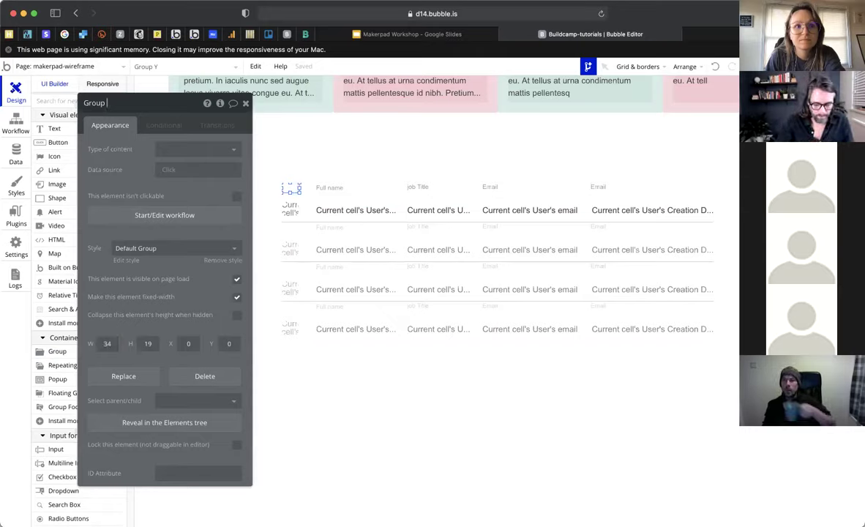
- Rename the group above the user image as "Group spacer"
{"action": "type", "text": "saucer"}
{"action": "key", "text": "BackSpace"}
{"action": "key", "text": "BackSpace"}
{"action": "key", "text": "BackSpace"}
{"action": "key", "text": "BackSpace"}
{"action": "key", "text": "BackSpace"}
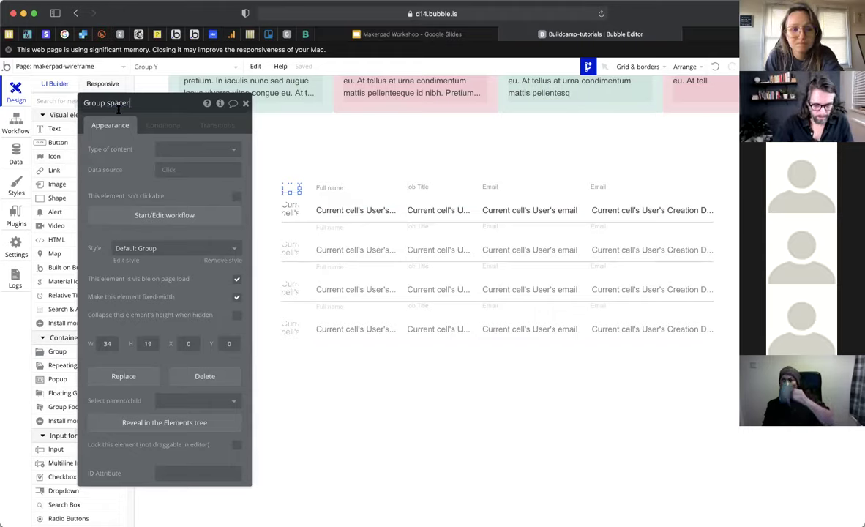
{"action": "left_click", "coordinate": [333, 189]}
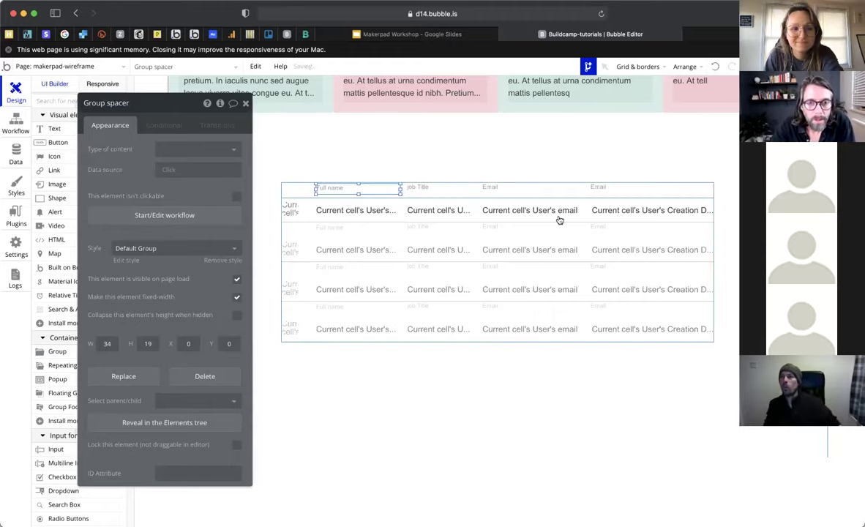
- Change the header above the creation date column to "Creation date" and align its text right
{"action": "left_click", "coordinate": [625, 208]}
{"action": "left_click", "coordinate": [656, 189]}
{"action": "left_click", "coordinate": [93, 148]}
{"action": "double_click", "coordinate": [92, 149]}
{"action": "type", "text": "Creation date"}
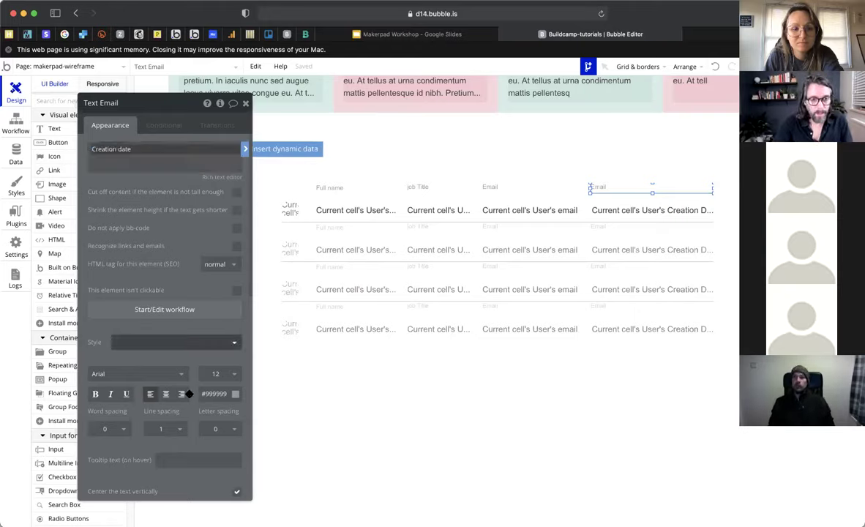
{"action": "left_click", "coordinate": [182, 395]}
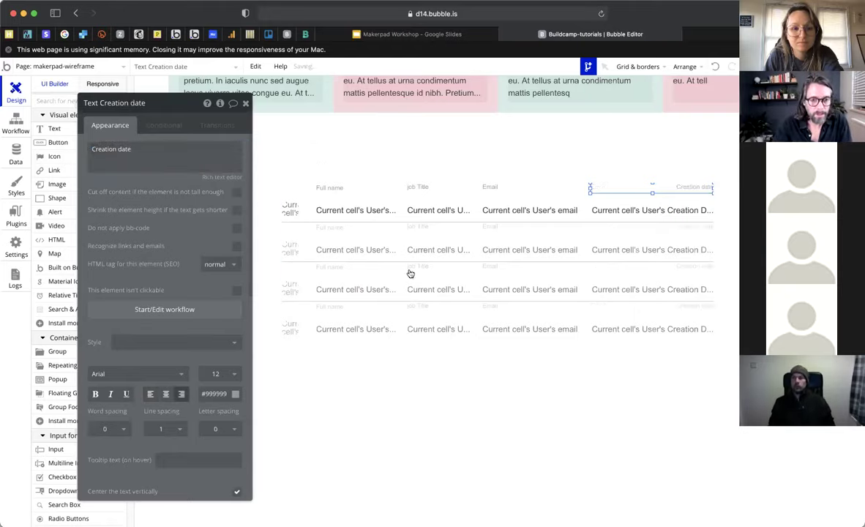
- Preview the page in the browser and exit Responsive Design Mode
{"action": "left_click", "coordinate": [500, 187]}
{"action": "left_click", "coordinate": [542, 209]}
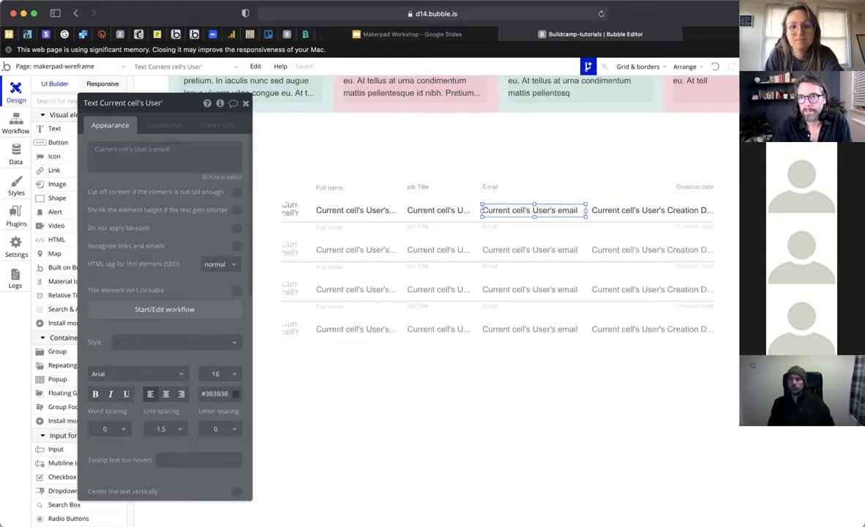
{"action": "left_click", "coordinate": [833, 66]}
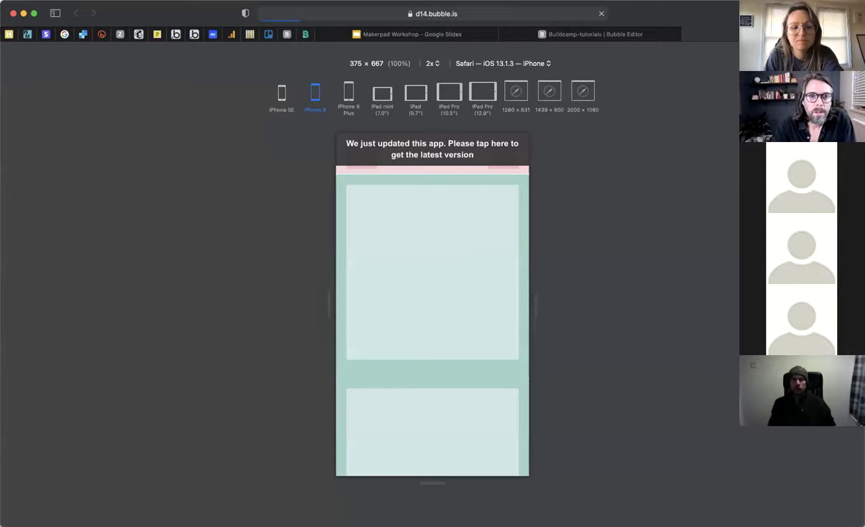
{"action": "left_click", "coordinate": [231, 8]}
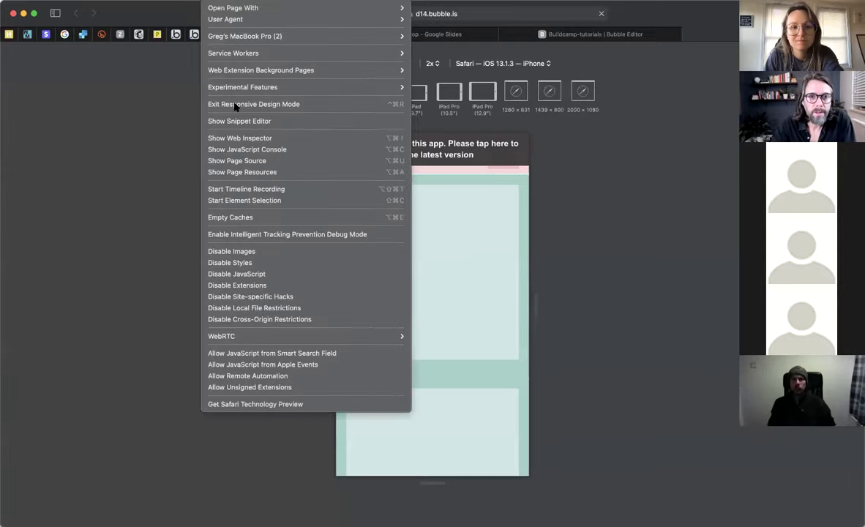
{"action": "left_click", "coordinate": [235, 104]}
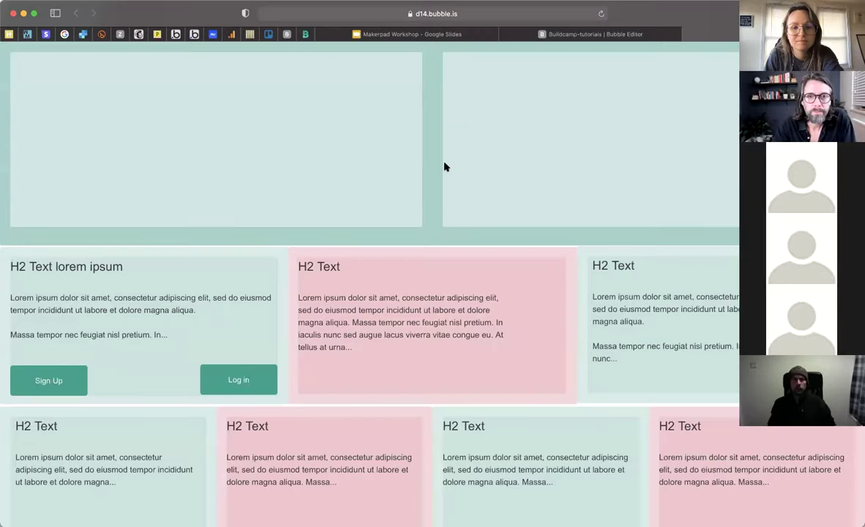
- Examine how the user list's columns and headers respond at narrower browser widths, and close the preview
{"action": "scroll", "coordinate": [445, 167], "scroll_direction": "down", "scroll_amount": 4}
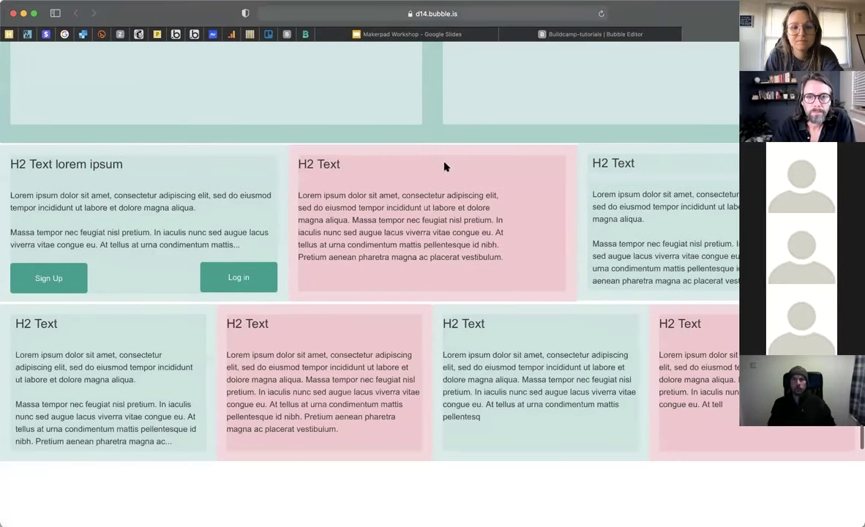
{"action": "scroll", "coordinate": [444, 167], "scroll_direction": "down", "scroll_amount": 10}
{"action": "left_click_drag", "start_coordinate": [864, 293], "coordinate": [849, 292]}
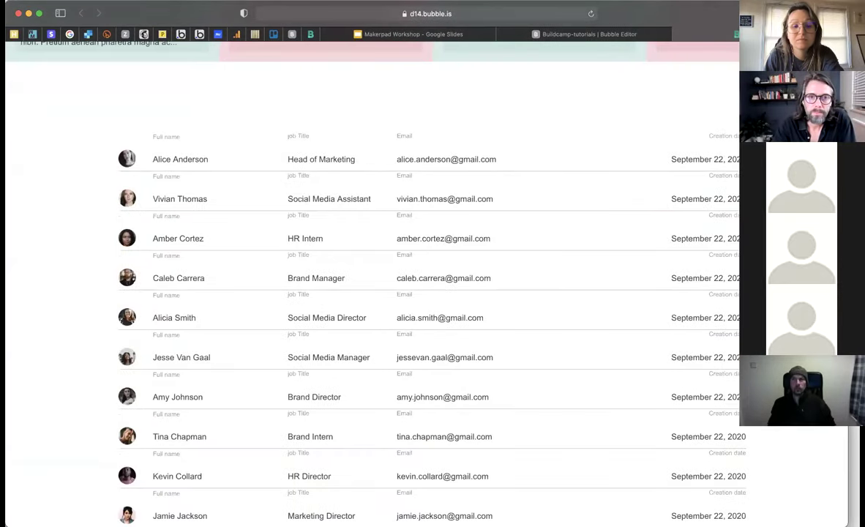
{"action": "left_click_drag", "start_coordinate": [697, 134], "coordinate": [760, 134]}
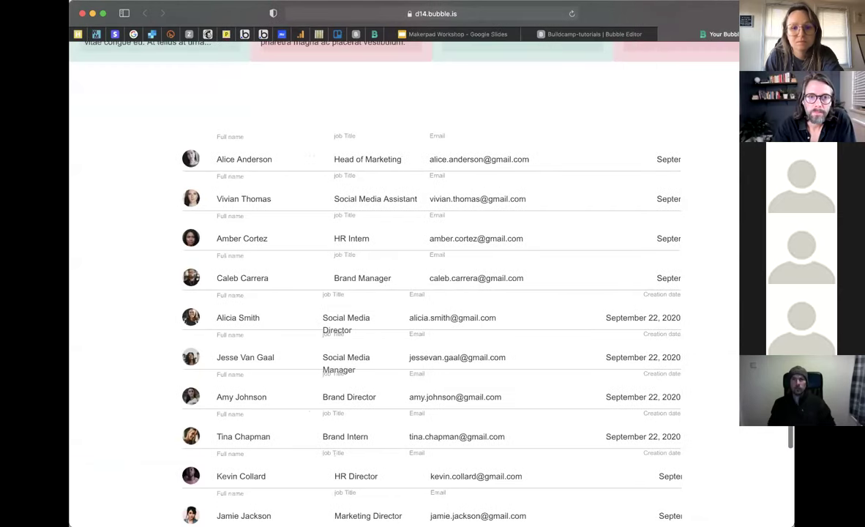
{"action": "left_click_drag", "start_coordinate": [794, 293], "coordinate": [777, 293]}
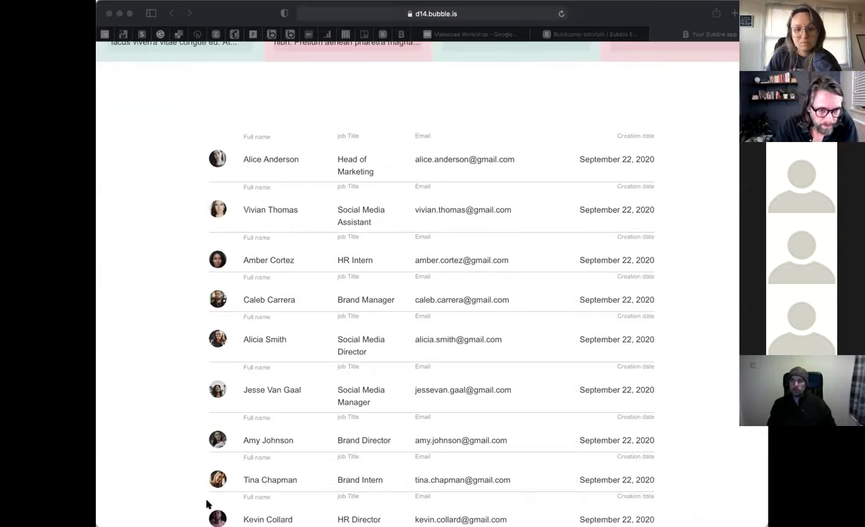
{"action": "left_click", "coordinate": [464, 186]}
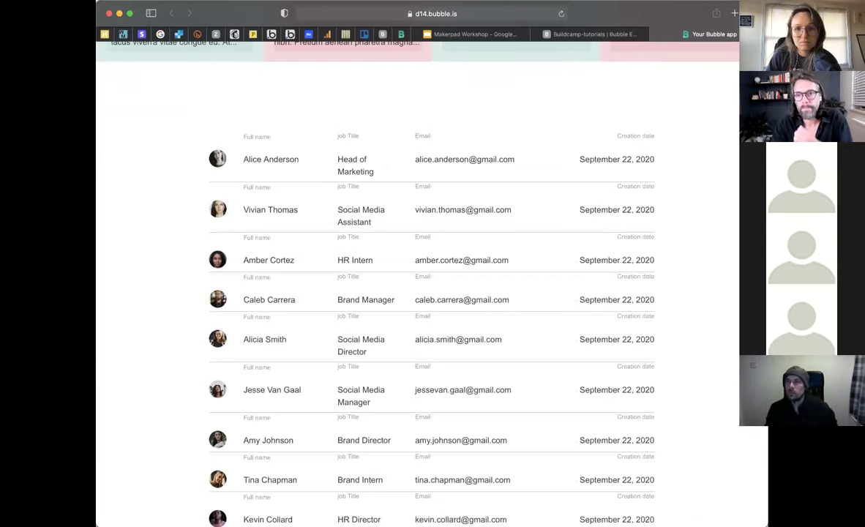
{"action": "double_click", "coordinate": [579, 20]}
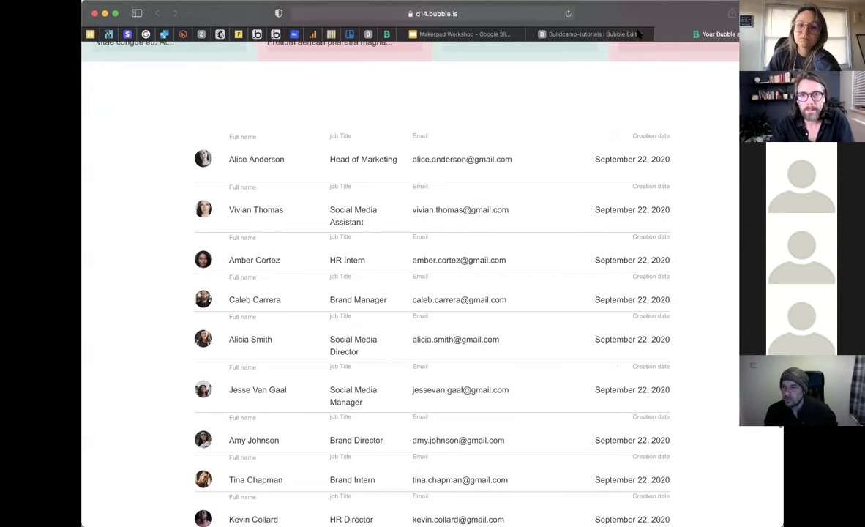
{"action": "key", "text": "super+w"}
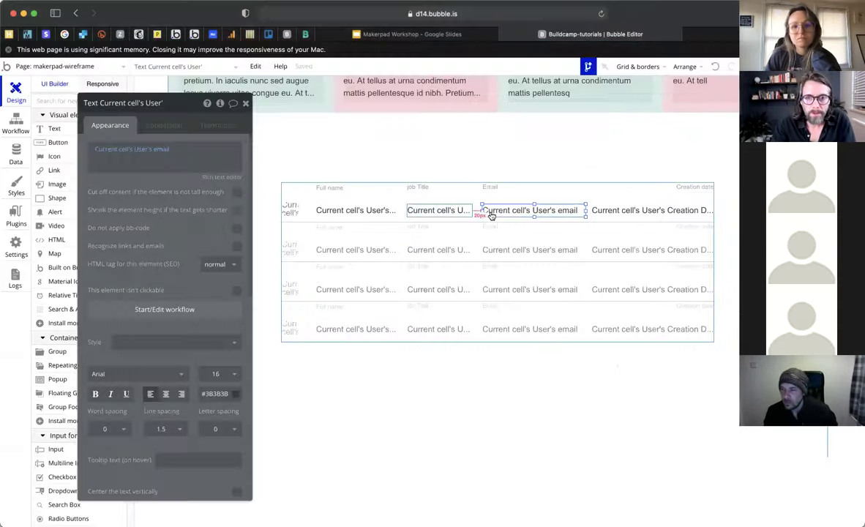
- Set the first row's job title, full name, email and creation date texts to cut off content if the element is not tall enough
{"action": "left_click", "coordinate": [425, 211]}
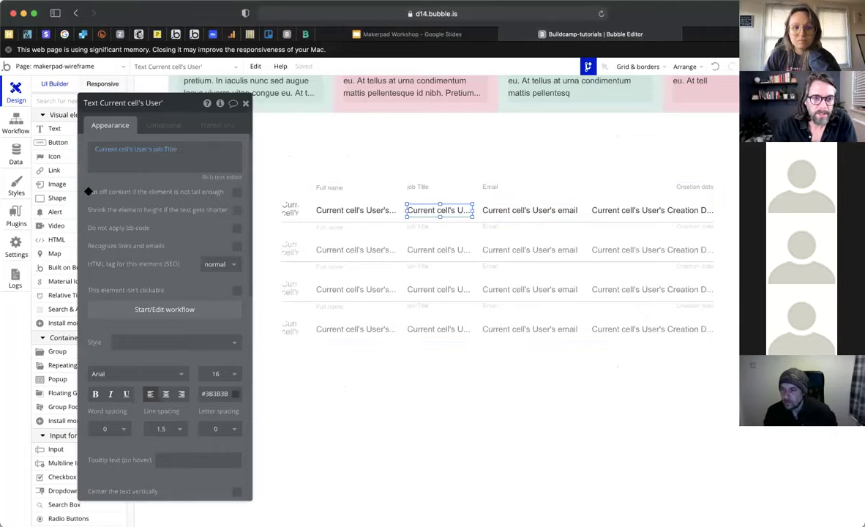
{"action": "left_click", "coordinate": [236, 193]}
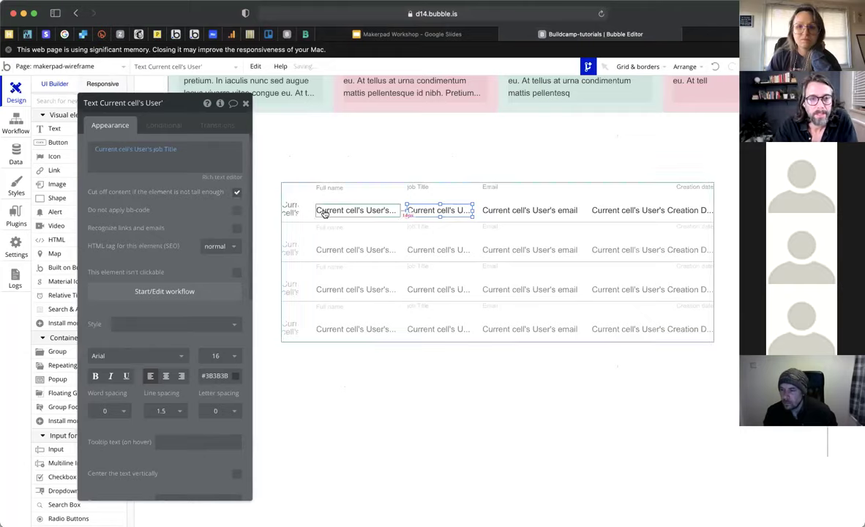
{"action": "left_click", "coordinate": [356, 210]}
{"action": "left_click", "coordinate": [237, 192]}
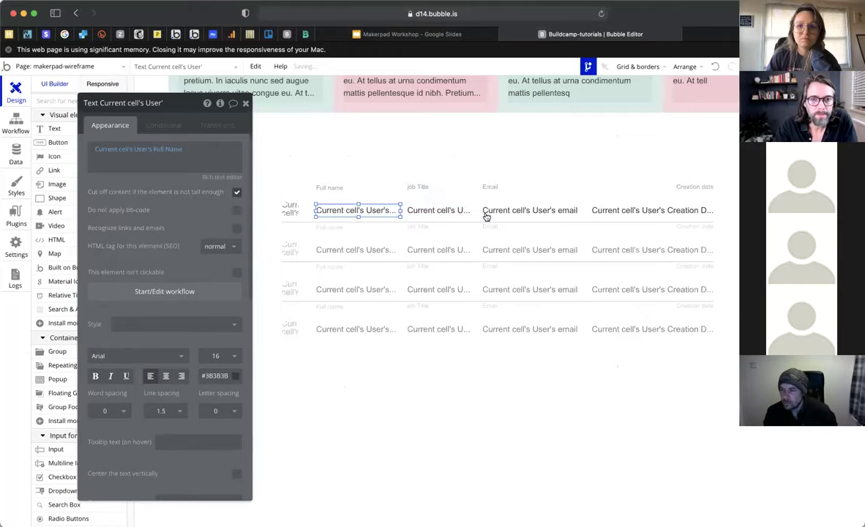
{"action": "left_click", "coordinate": [530, 210]}
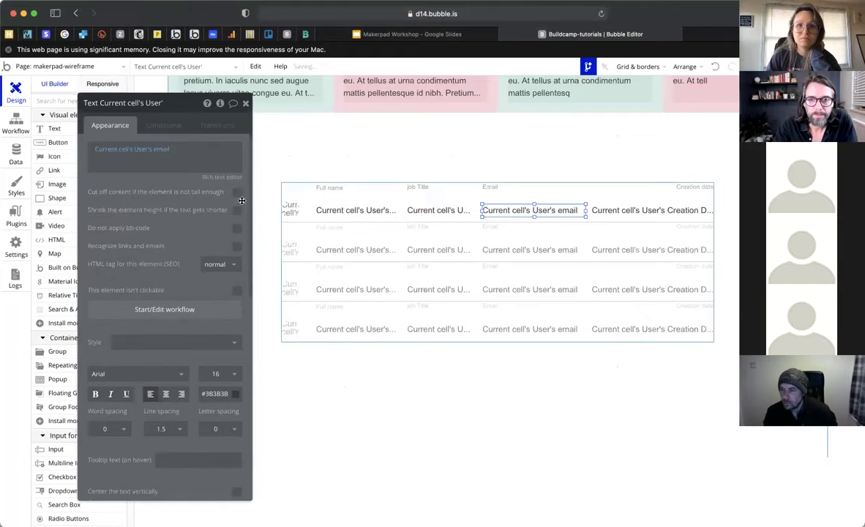
{"action": "left_click", "coordinate": [632, 211]}
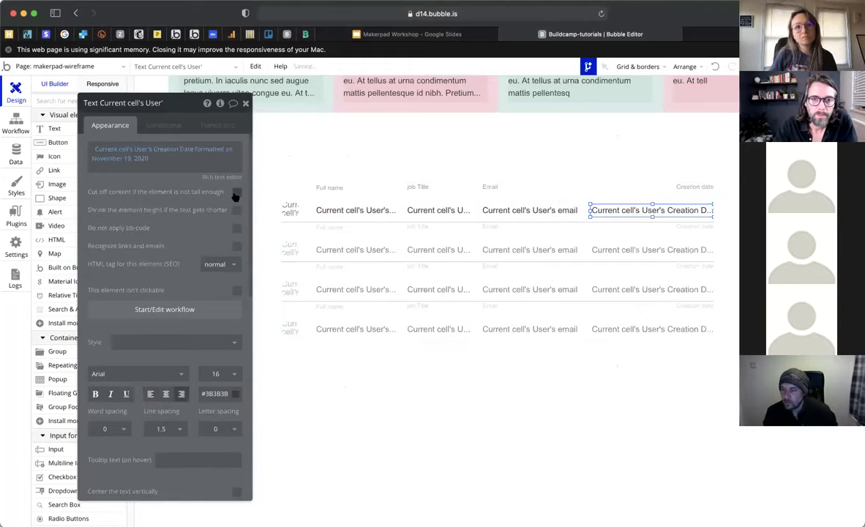
{"action": "left_click", "coordinate": [236, 194]}
- Change the job title column's header to "Job Title" and cut off its content if the element is not tall enough
{"action": "left_click", "coordinate": [337, 187]}
{"action": "left_click", "coordinate": [419, 187]}
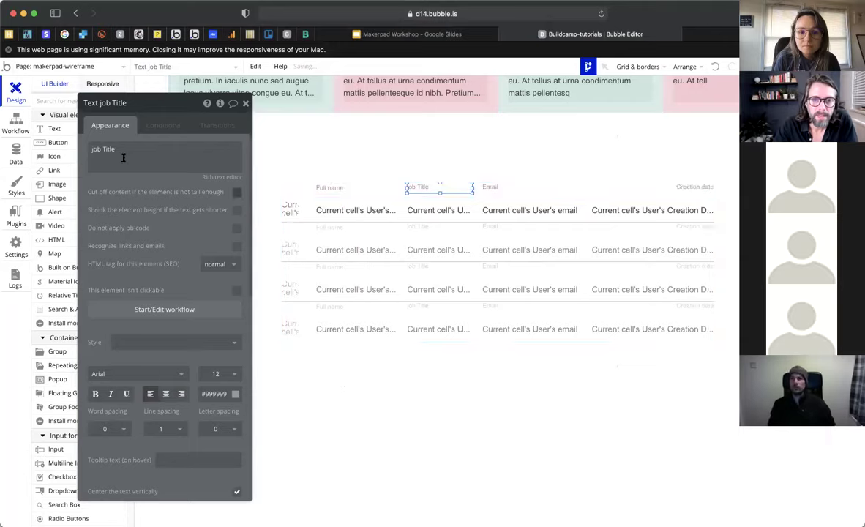
{"action": "left_click", "coordinate": [91, 151]}
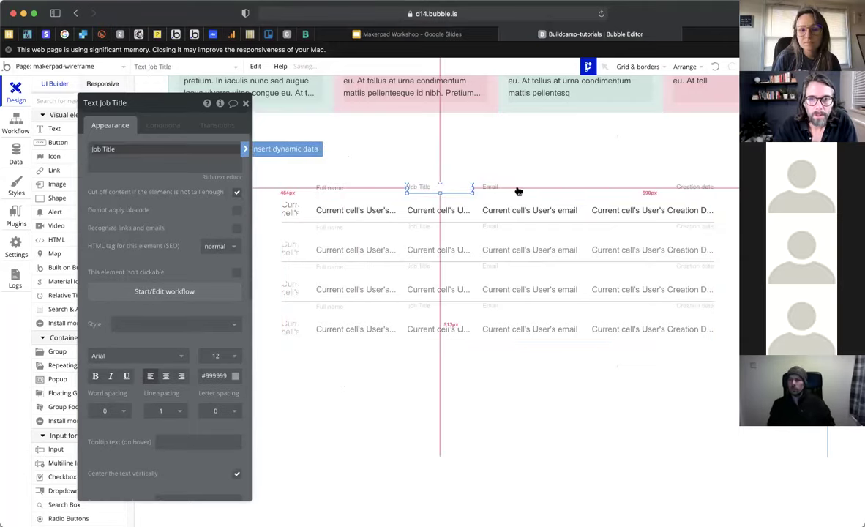
- Set the "Email" and "Creation date" headers to cut off content if the element is not tall enough
{"action": "left_click", "coordinate": [512, 212]}
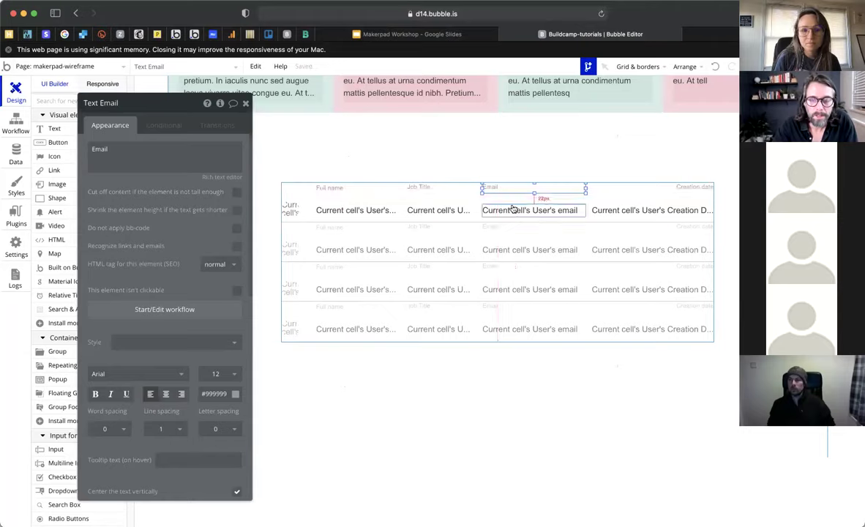
{"action": "left_click", "coordinate": [237, 195]}
{"action": "left_click", "coordinate": [666, 188]}
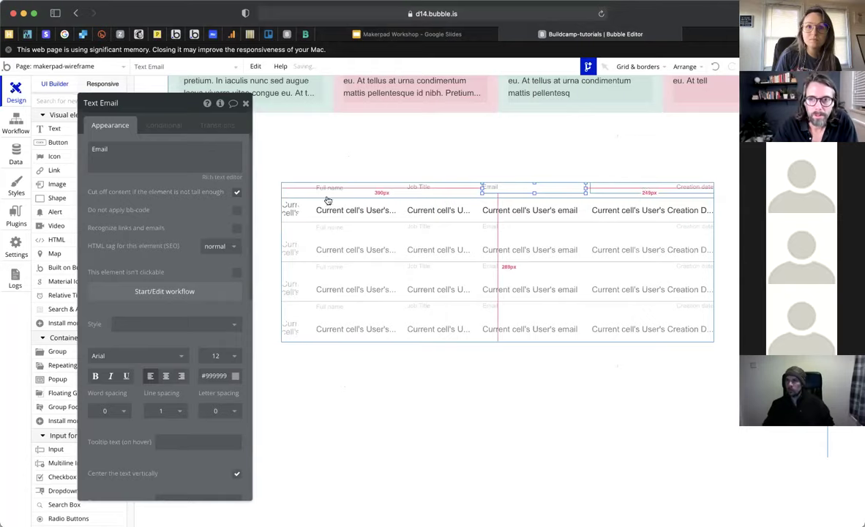
{"action": "left_click", "coordinate": [236, 192]}
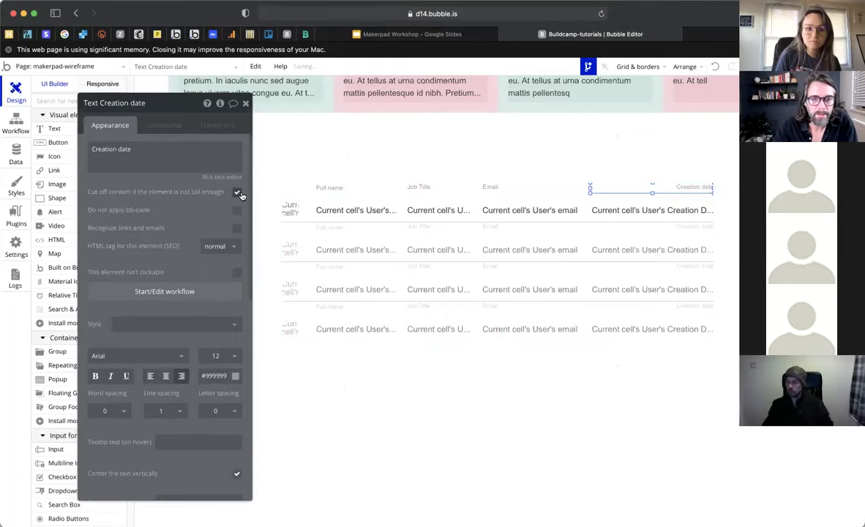
- Refresh the page preview to check the user list, and return to the editor
{"action": "left_click", "coordinate": [712, 35]}
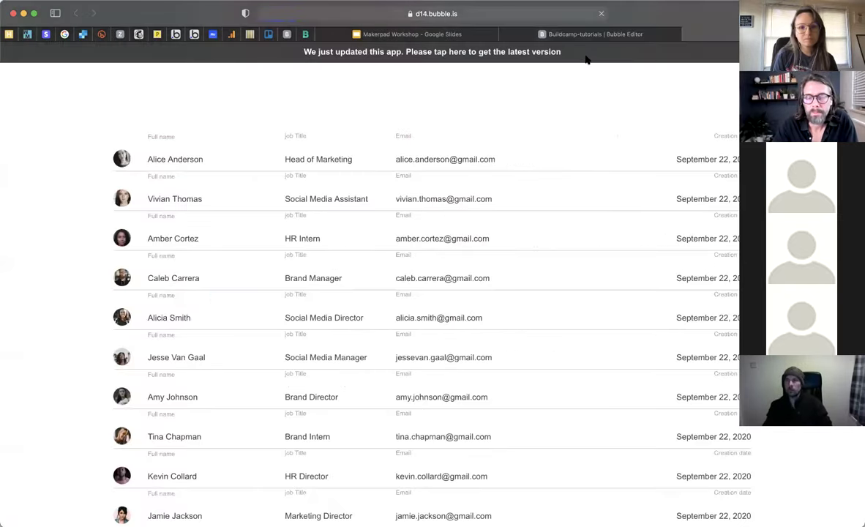
{"action": "left_click", "coordinate": [565, 56]}
{"action": "left_click", "coordinate": [566, 35]}
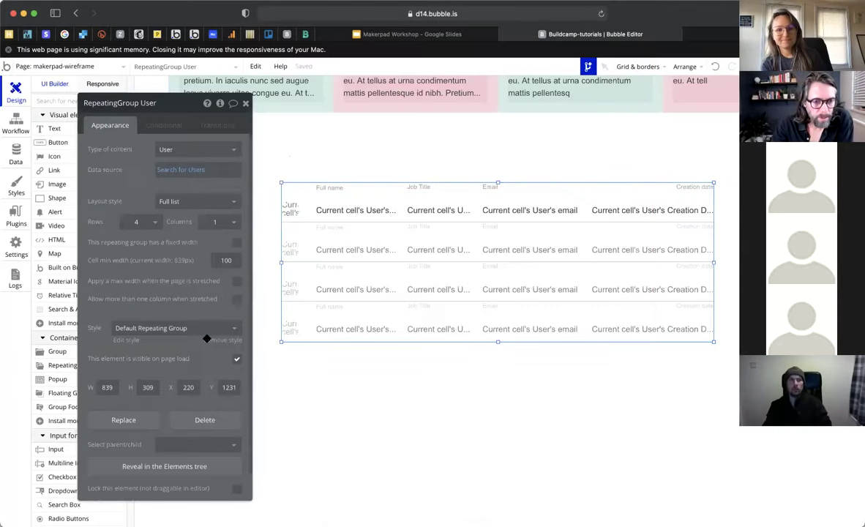
- Remove the style from the user repeating group and set its separator to None
{"action": "left_click", "coordinate": [214, 340]}
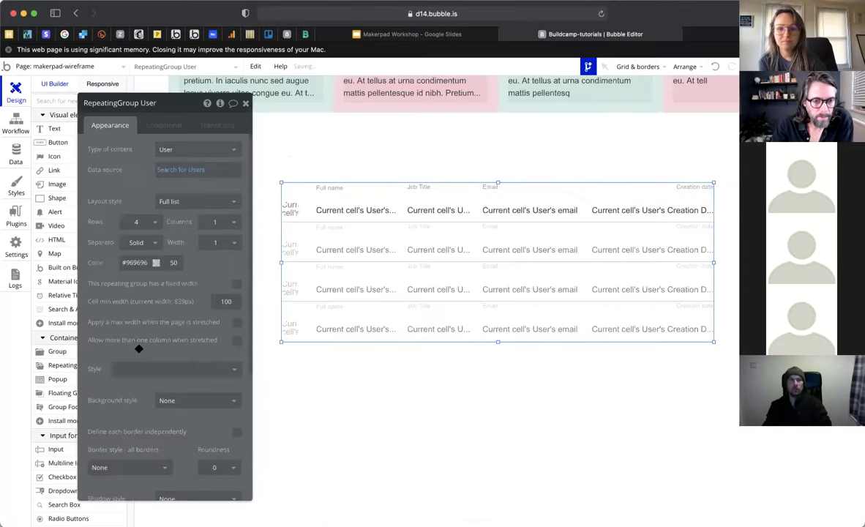
{"action": "scroll", "coordinate": [140, 350], "scroll_direction": "down", "scroll_amount": 2}
{"action": "left_click", "coordinate": [136, 191]}
{"action": "left_click", "coordinate": [131, 205]}
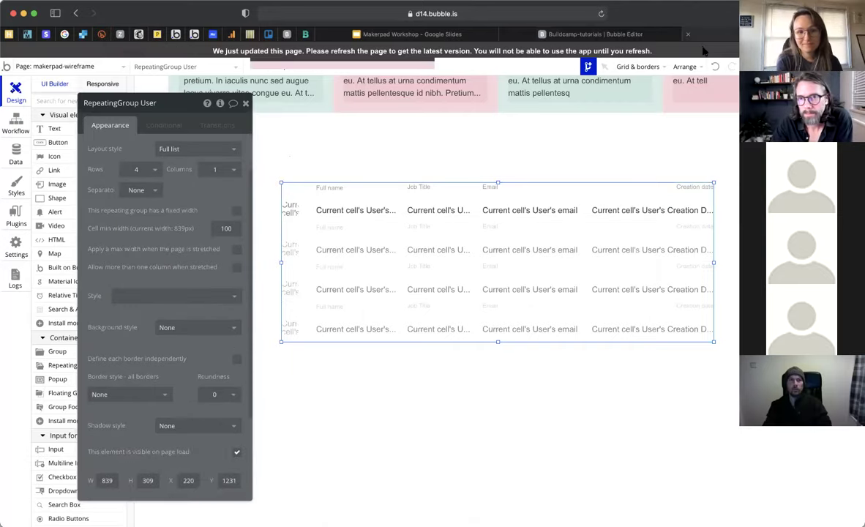
- Reload the page preview and inspect the user list's rows below the text cards
{"action": "key", "text": "super+r"}
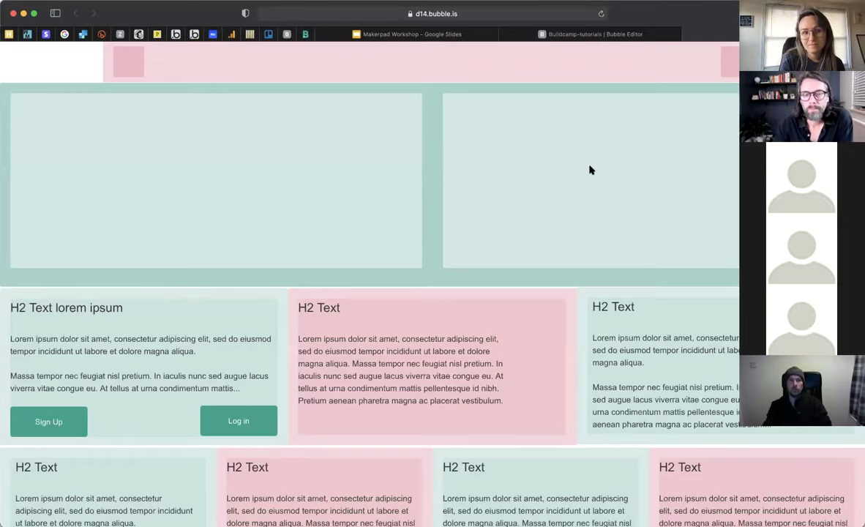
{"action": "scroll", "coordinate": [591, 170], "scroll_direction": "down", "scroll_amount": 5}
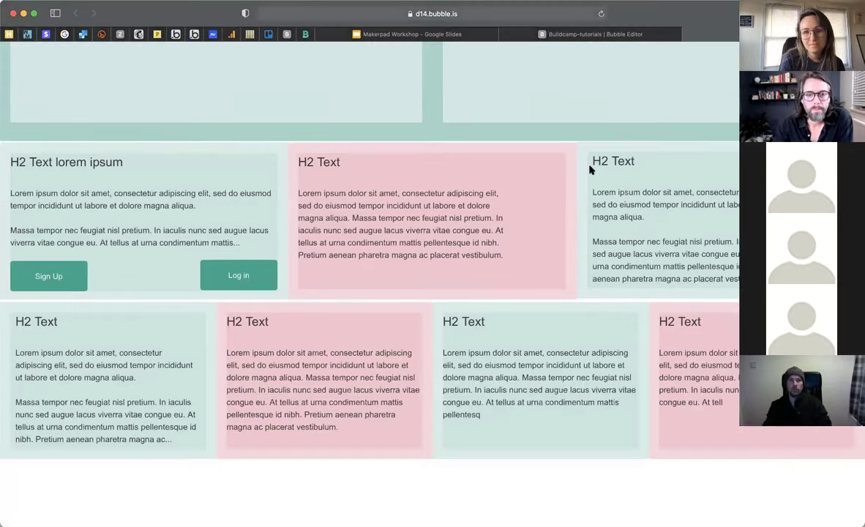
{"action": "scroll", "coordinate": [721, 136], "scroll_direction": "down", "scroll_amount": 10}
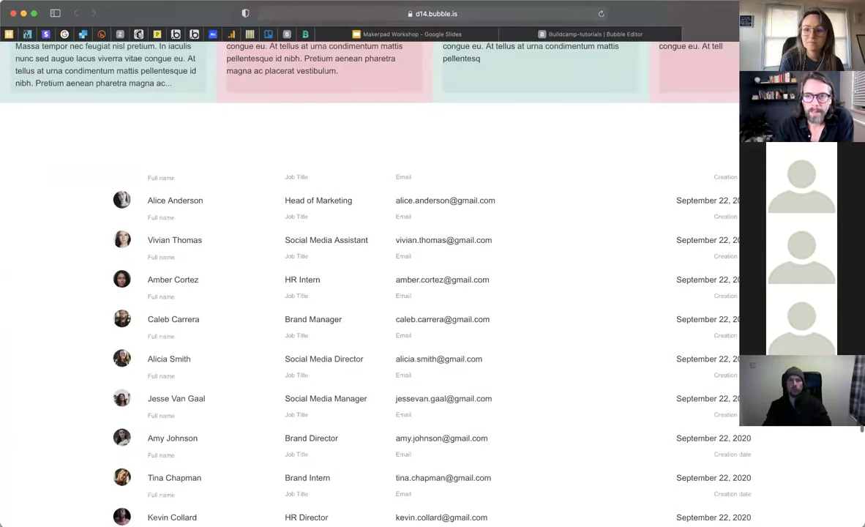
- Allow more than one column when stretched for the user repeating group in the editor
{"action": "left_click", "coordinate": [600, 34]}
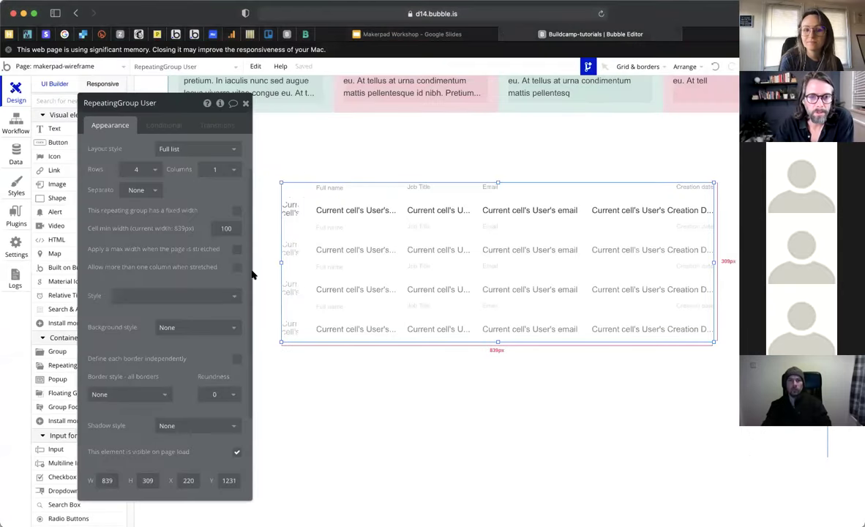
{"action": "scroll", "coordinate": [242, 271], "scroll_direction": "down", "scroll_amount": 5}
{"action": "scroll", "coordinate": [227, 259], "scroll_direction": "up", "scroll_amount": 4}
{"action": "left_click", "coordinate": [236, 258]}
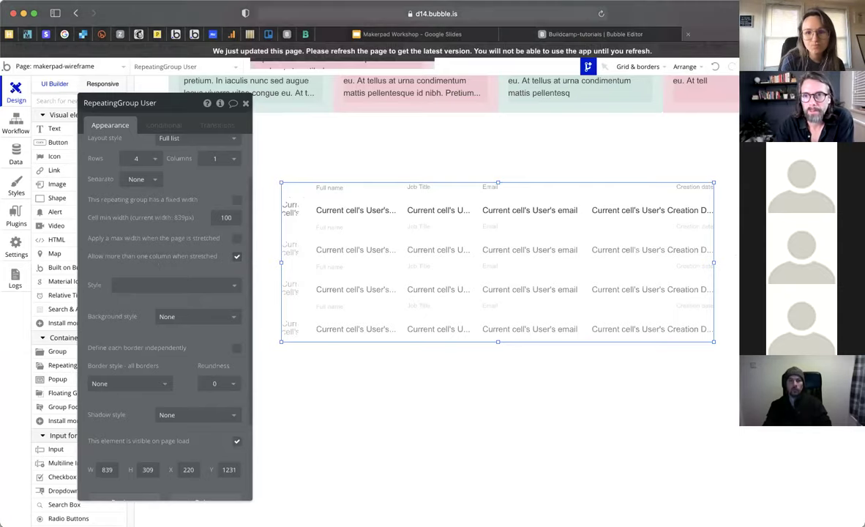
- Reload the preview and examine how the user list's columns and cut-off texts respond at narrower browser widths, restoring the full width
{"action": "left_click", "coordinate": [761, 35]}
{"action": "key", "text": "super+r"}
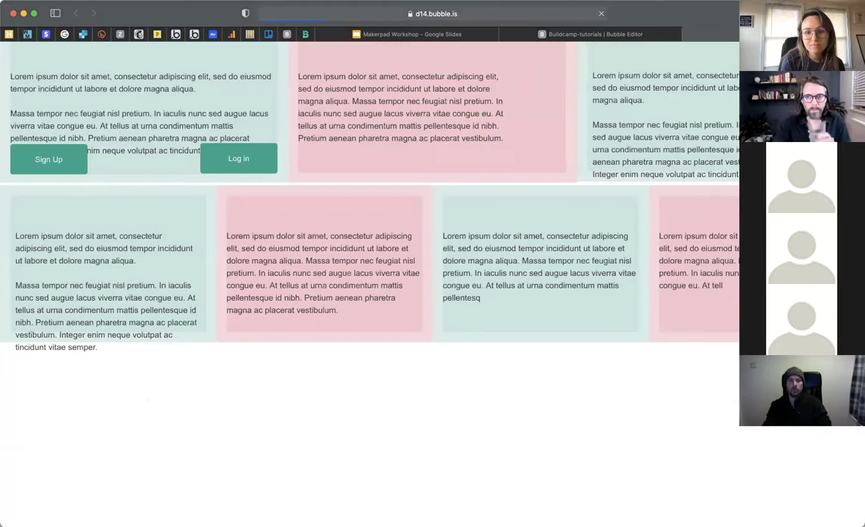
{"action": "scroll", "coordinate": [369, 293], "scroll_direction": "down", "scroll_amount": 3}
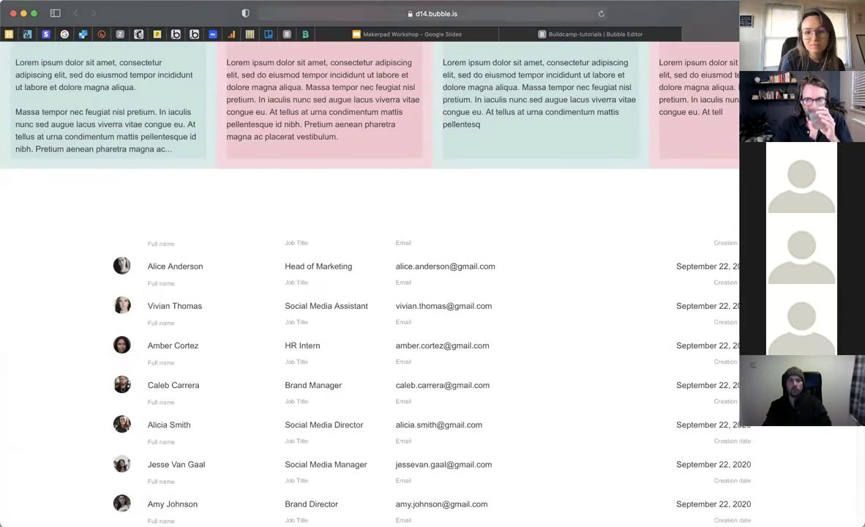
{"action": "left_click_drag", "start_coordinate": [1, 315], "coordinate": [21, 315]}
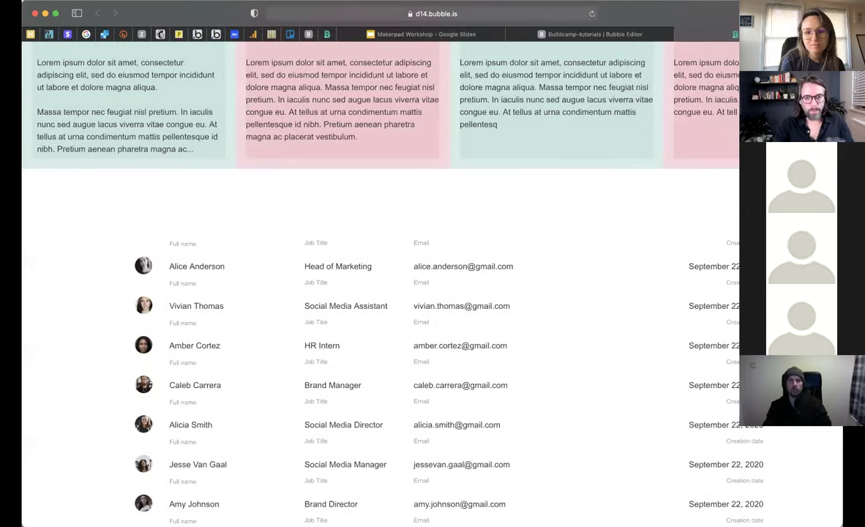
{"action": "left_click_drag", "start_coordinate": [674, 210], "coordinate": [682, 213]}
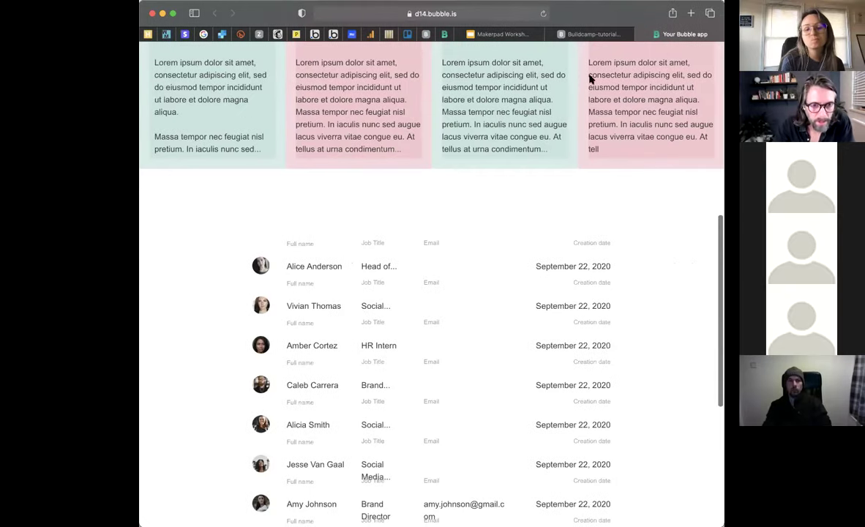
{"action": "left_click", "coordinate": [544, 14]}
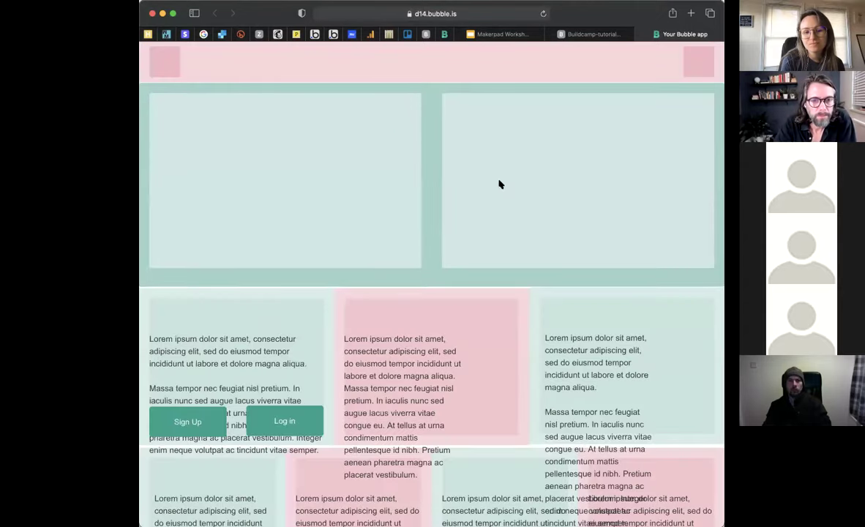
{"action": "scroll", "coordinate": [501, 192], "scroll_direction": "down", "scroll_amount": 10}
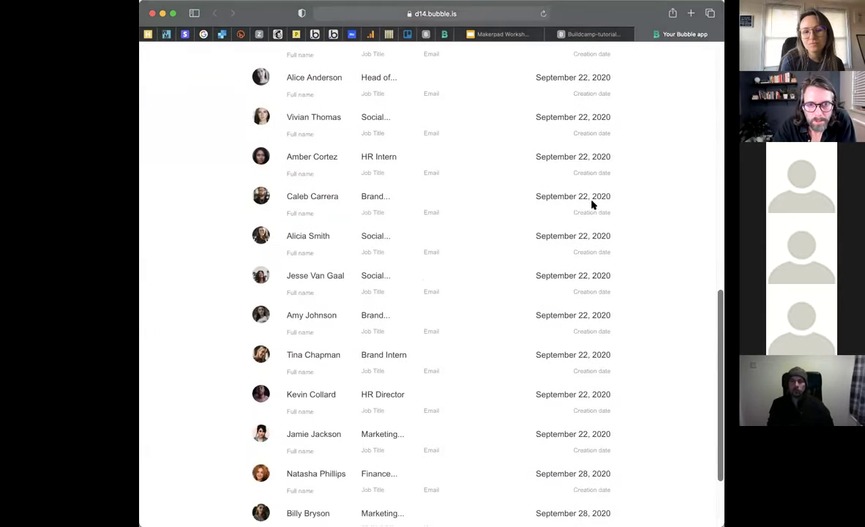
{"action": "scroll", "coordinate": [478, 185], "scroll_direction": "up", "scroll_amount": 2}
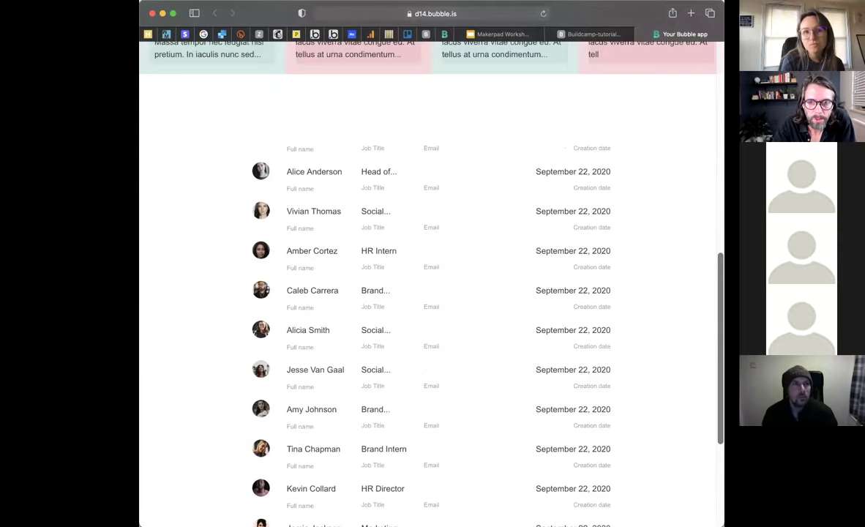
{"action": "left_click_drag", "start_coordinate": [725, 164], "coordinate": [790, 165]}
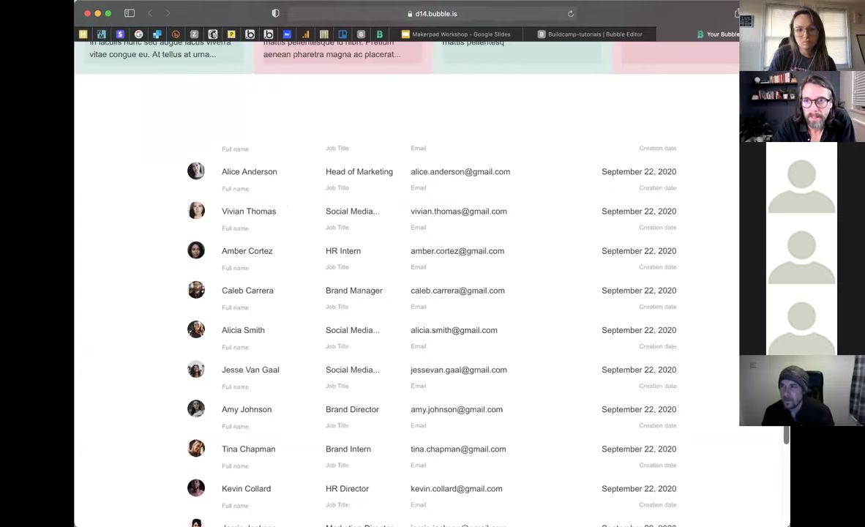
{"action": "double_click", "coordinate": [696, 14]}
- Give the "Full name" column header a flat pale green background color in the editor
{"action": "left_click", "coordinate": [590, 35]}
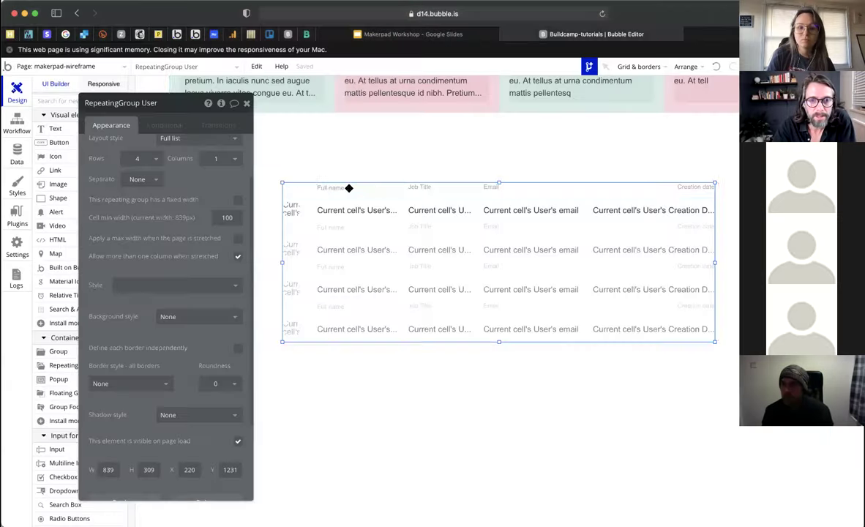
{"action": "left_click", "coordinate": [350, 188]}
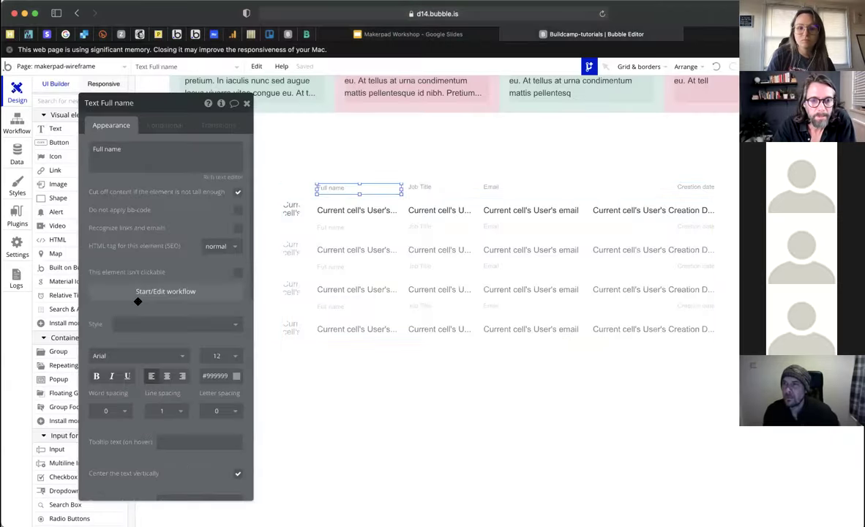
{"action": "scroll", "coordinate": [178, 273], "scroll_direction": "down", "scroll_amount": 5}
{"action": "left_click", "coordinate": [191, 262]}
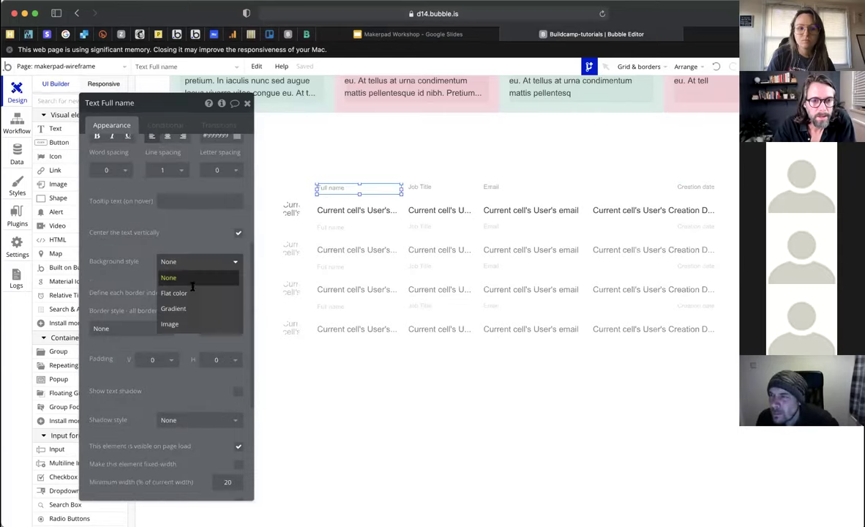
{"action": "left_click", "coordinate": [192, 284]}
{"action": "left_click", "coordinate": [194, 282]}
{"action": "left_click", "coordinate": [178, 376]}
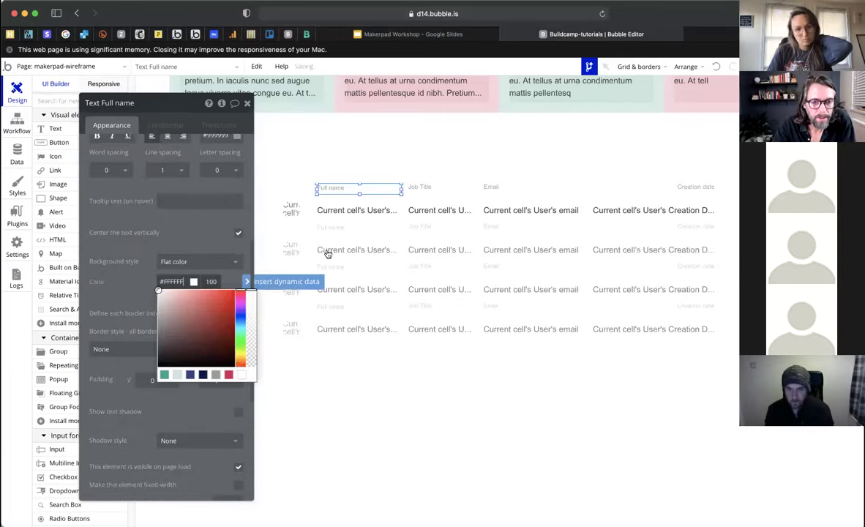
- Give the "Job Title" column header a flat background color of #D0E8E4
{"action": "left_click", "coordinate": [422, 189]}
{"action": "scroll", "coordinate": [151, 315], "scroll_direction": "down", "scroll_amount": 5}
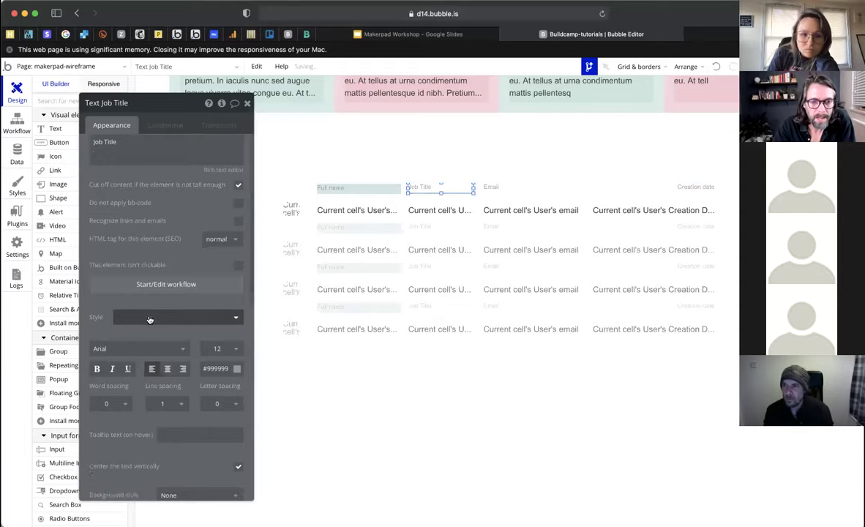
{"action": "left_click", "coordinate": [189, 228]}
{"action": "left_click", "coordinate": [183, 249]}
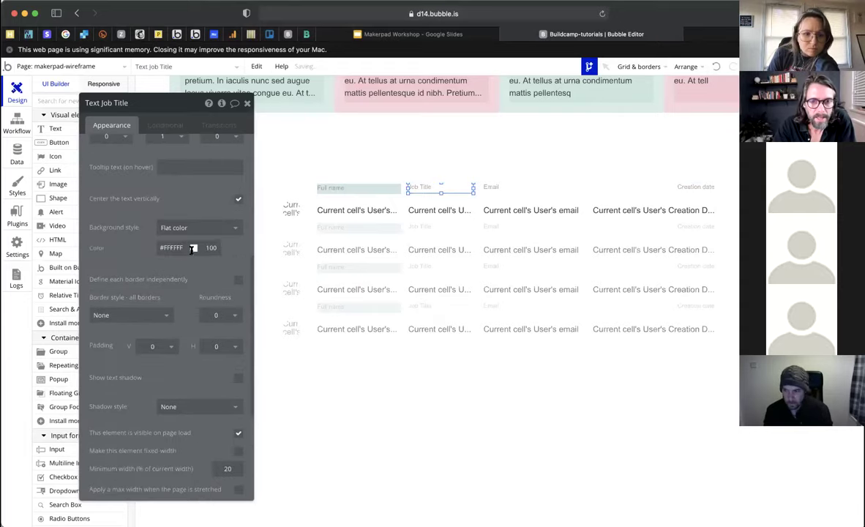
{"action": "left_click", "coordinate": [174, 247]}
{"action": "left_click", "coordinate": [178, 341]}
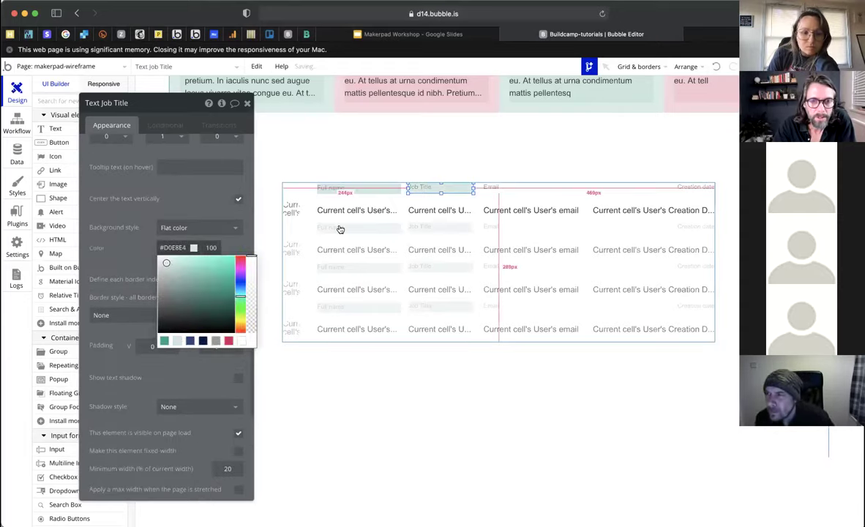
- Give the full name text in the user list's first row a flat background color of #D0E8E4
{"action": "left_click", "coordinate": [360, 210]}
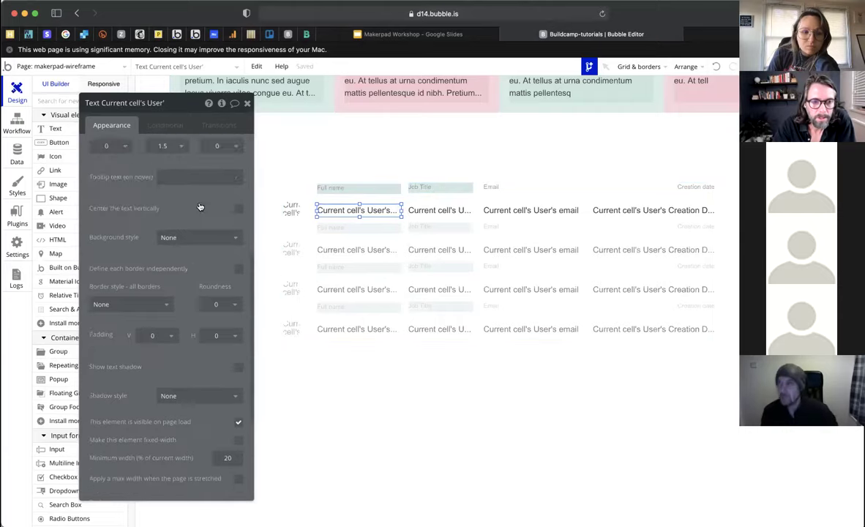
{"action": "left_click", "coordinate": [194, 197]}
{"action": "left_click", "coordinate": [193, 228]}
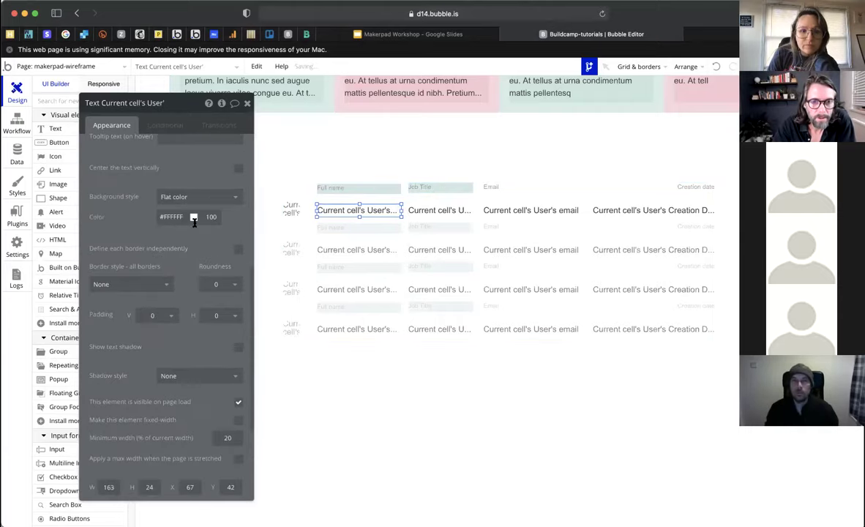
{"action": "left_click", "coordinate": [193, 217]}
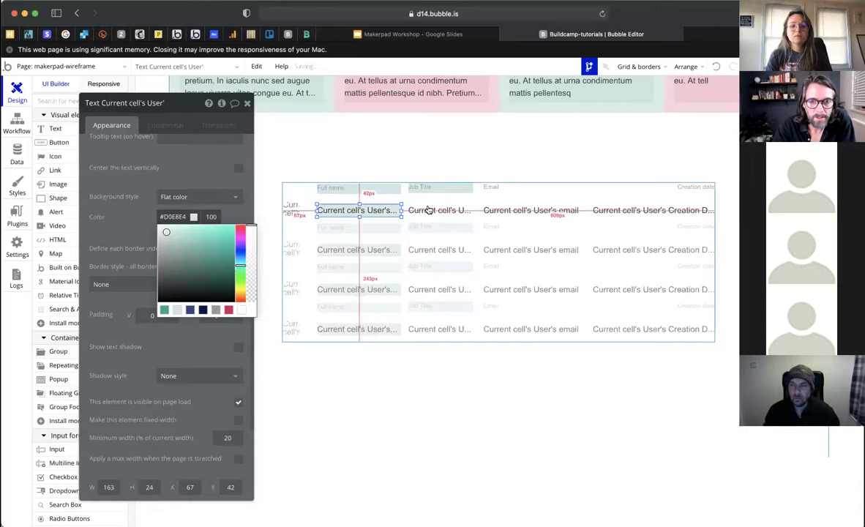
- Select the email text in the user list's first row and close its property editor
{"action": "left_click", "coordinate": [403, 210]}
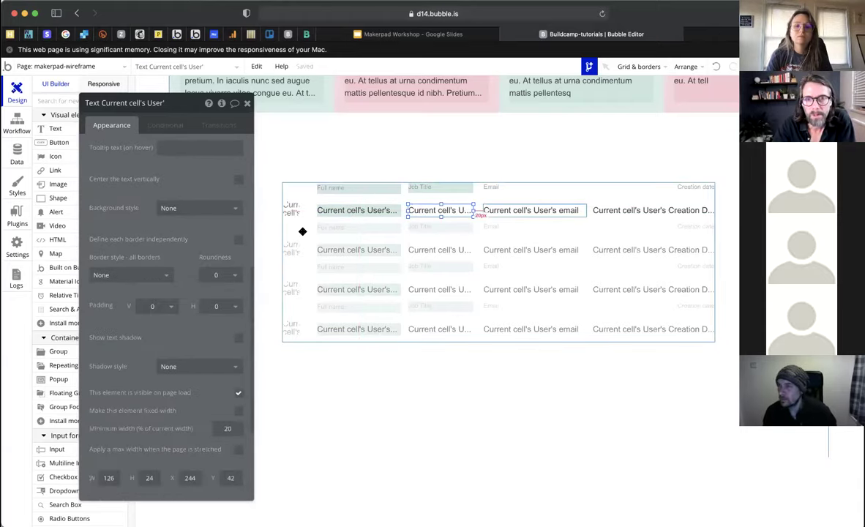
{"action": "scroll", "coordinate": [166, 276], "scroll_direction": "down", "scroll_amount": 3}
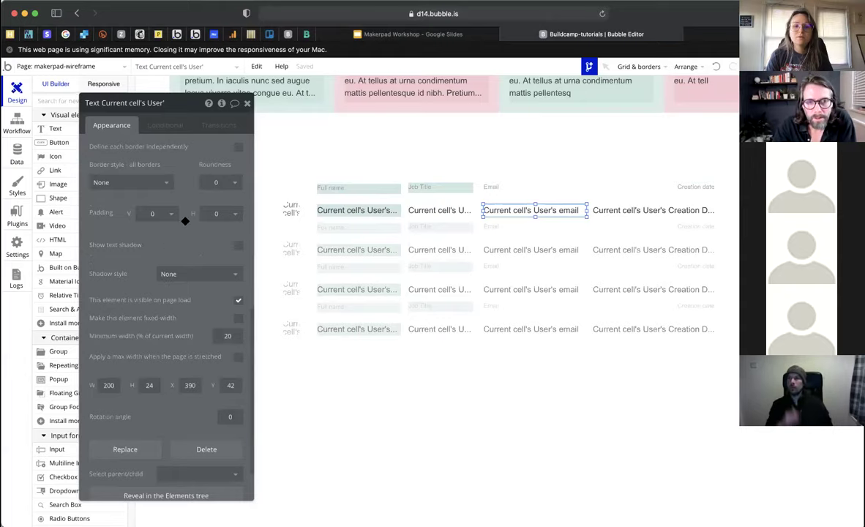
{"action": "scroll", "coordinate": [154, 253], "scroll_direction": "up", "scroll_amount": 10}
{"action": "left_click_drag", "start_coordinate": [247, 108], "coordinate": [214, 161]}
{"action": "left_click", "coordinate": [213, 156]}
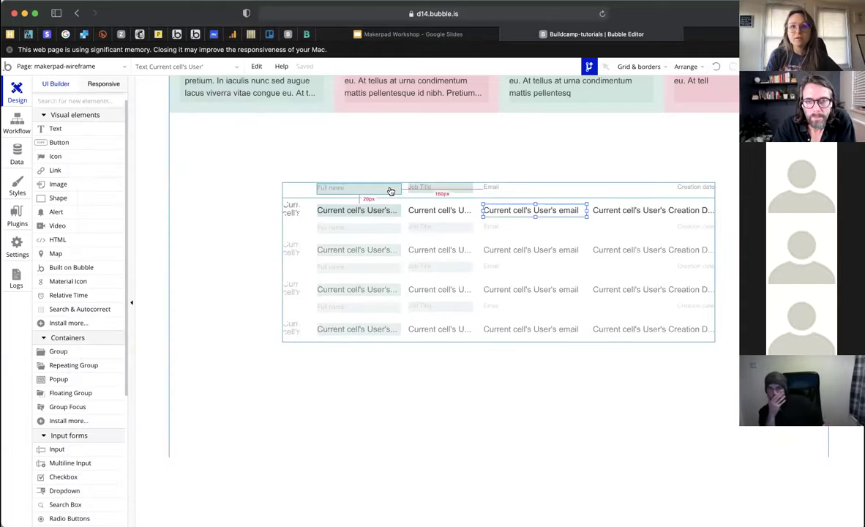
{"action": "left_click", "coordinate": [702, 35]}
{"action": "left_click", "coordinate": [649, 36]}
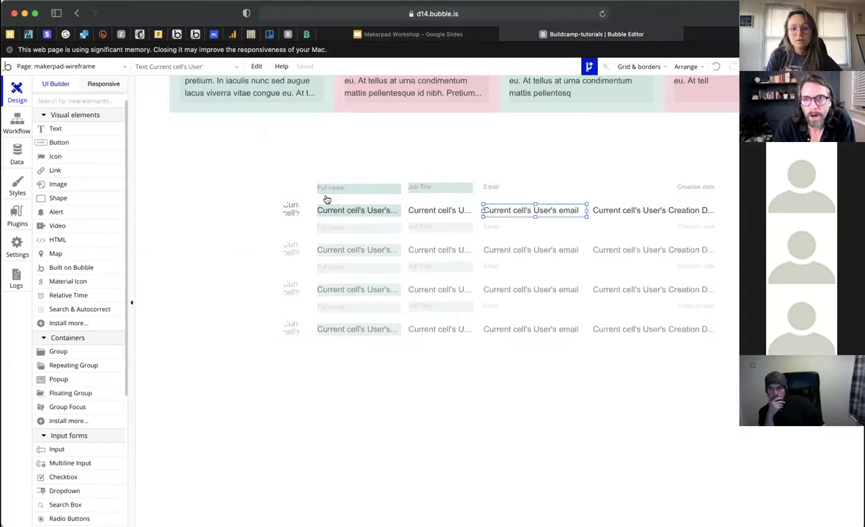